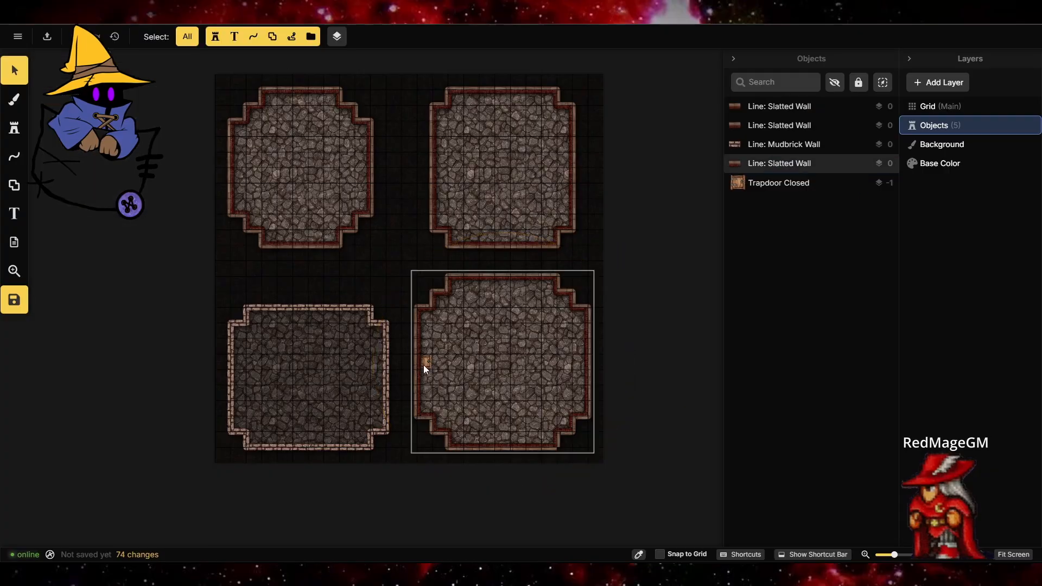
# Select the three Slatted Wall lines and the Mudbrick Wall line around the rooms and lock them
pyautogui.moveTo(658, 339); pyautogui.dragTo(325, 238)
pyautogui.click(608, 69)
pyautogui.moveTo(654, 241)
pyautogui.click(649, 217)
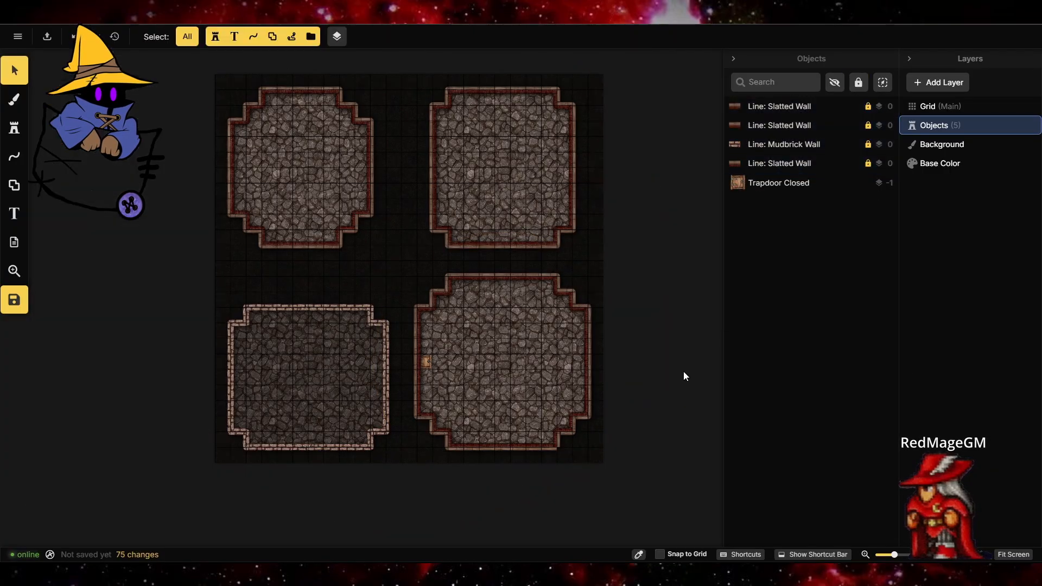
# Place a Red Rug stamp from the Fantasy Battlemaps catalog inside the lower-right room
pyautogui.scroll(5, 391, 407)
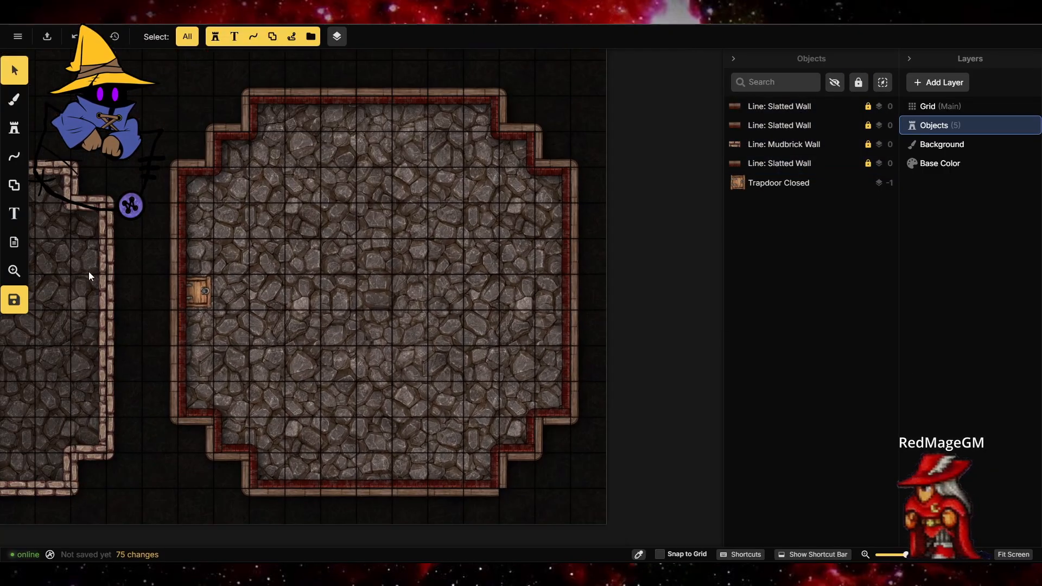
pyautogui.click(14, 128)
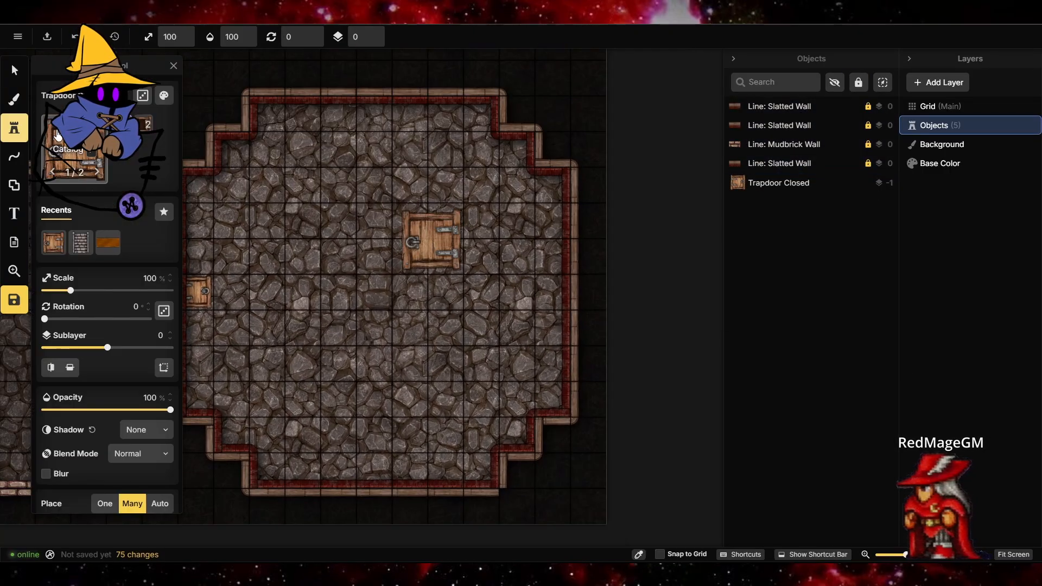
pyautogui.click(74, 148)
pyautogui.scroll(-2, 428, 342)
pyautogui.click(637, 323)
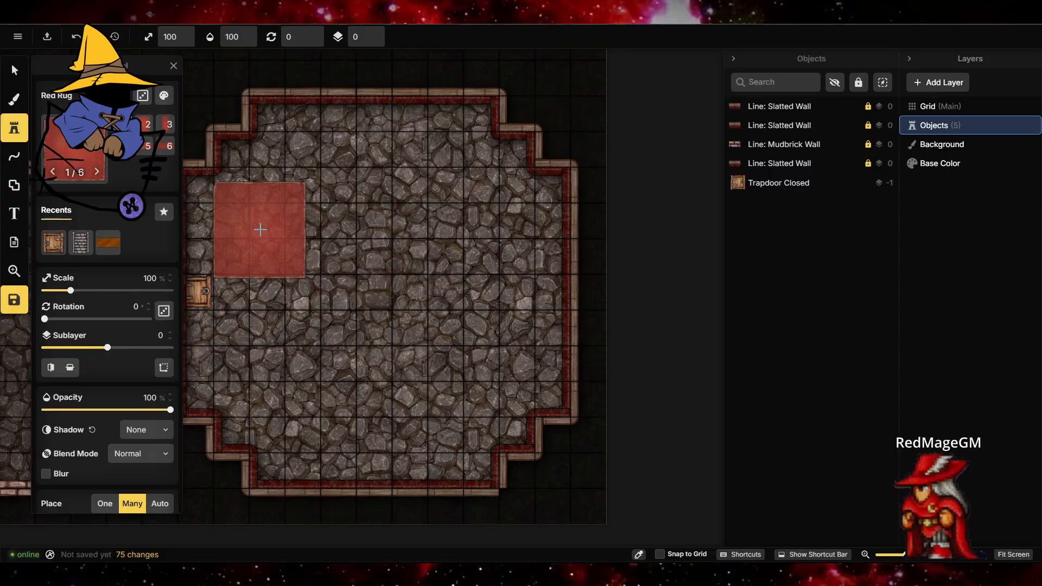
pyautogui.click(263, 228)
# Enlarge the red rug to scale 274, centre it in the room and set its sublayer to -1
pyautogui.click(14, 70)
pyautogui.moveTo(310, 277); pyautogui.dragTo(367, 274)
pyautogui.click(378, 40)
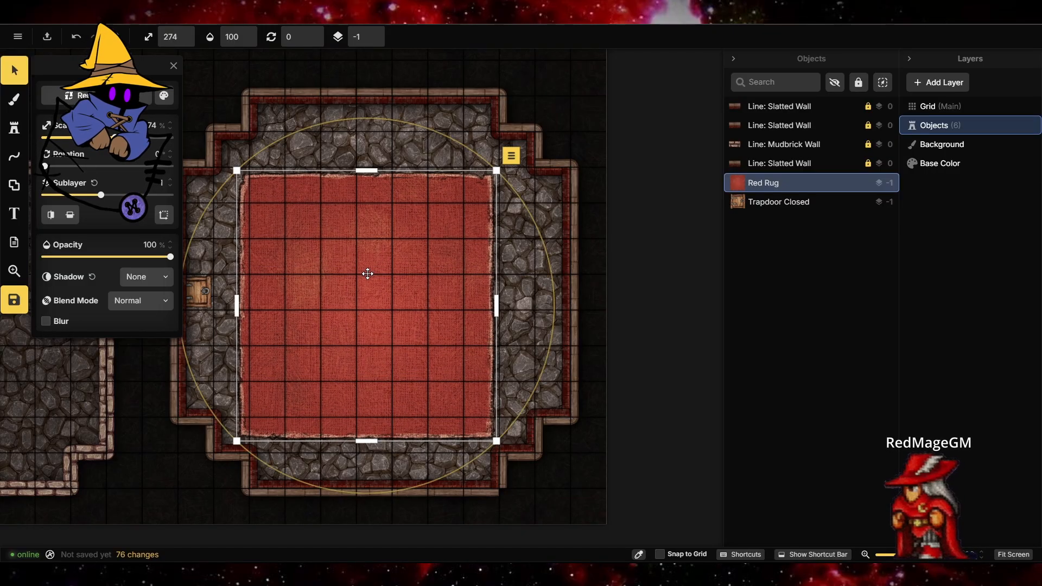
# Place the Magic Icon wizard-hat stamp from the Parchment World symbols on the red rug
pyautogui.click(15, 129)
pyautogui.click(65, 177)
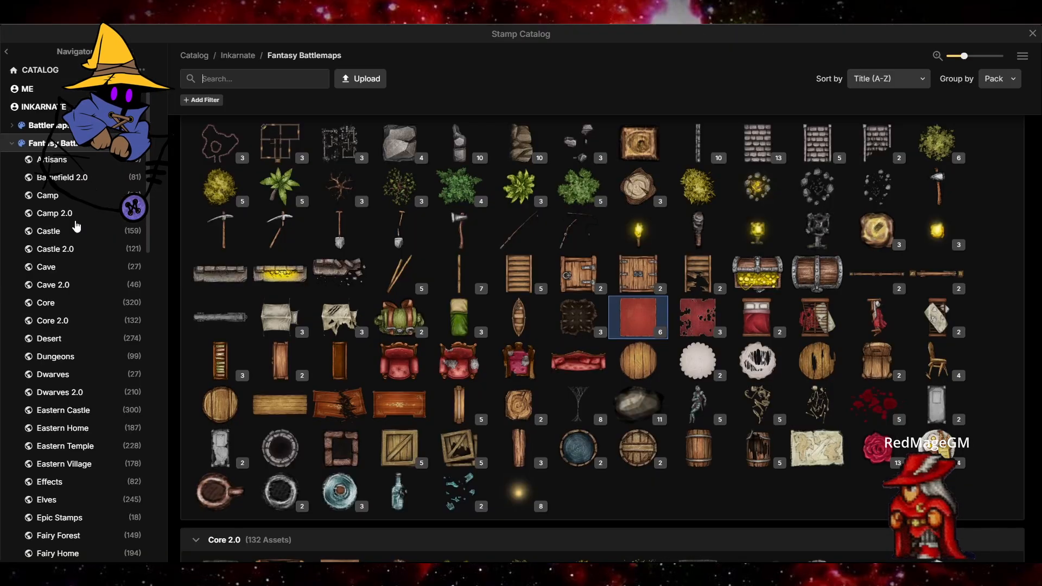
pyautogui.click(12, 144)
pyautogui.click(57, 196)
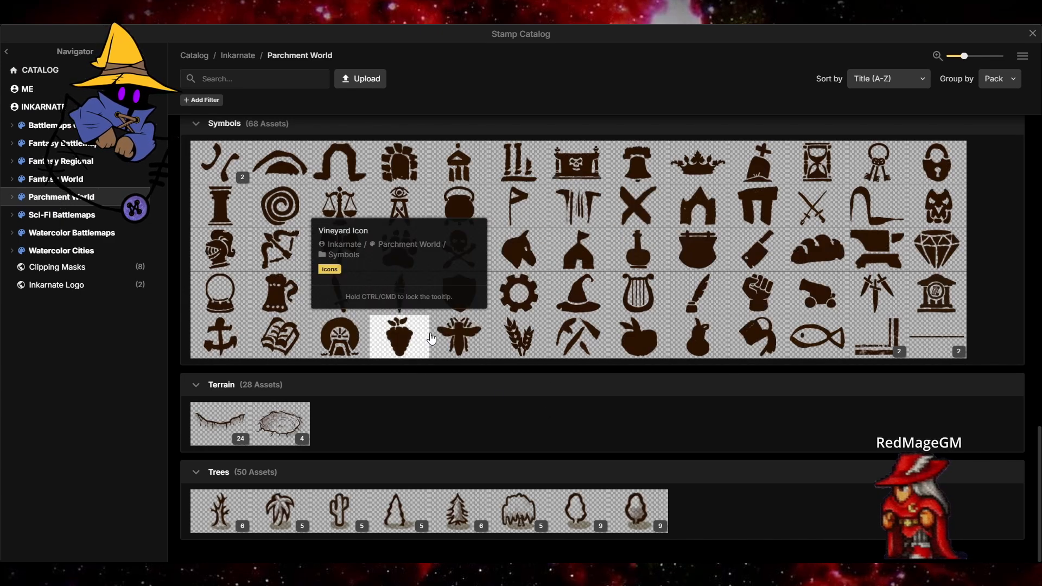
pyautogui.click(577, 293)
# Scale the wizard-hat icon to 442, rotate it to 22.5 degrees and centre it on the rug
pyautogui.click(15, 71)
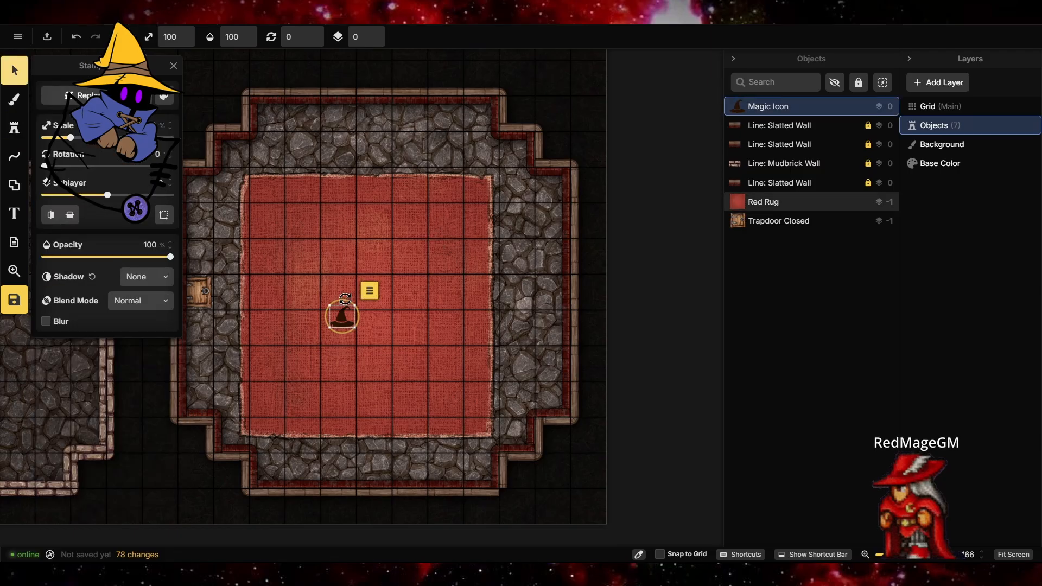
pyautogui.moveTo(359, 299); pyautogui.dragTo(441, 220)
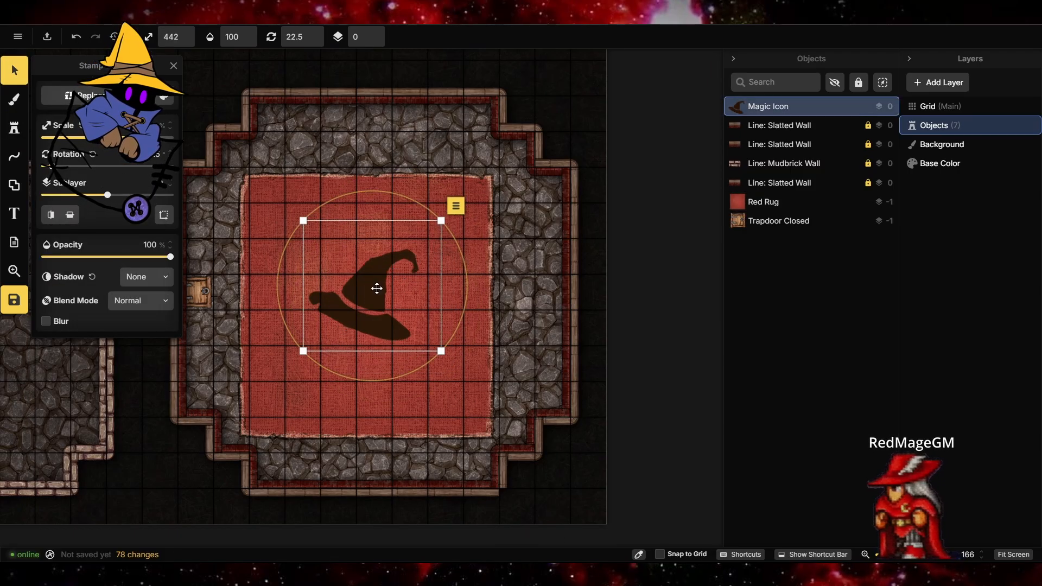
pyautogui.moveTo(377, 289); pyautogui.dragTo(378, 299)
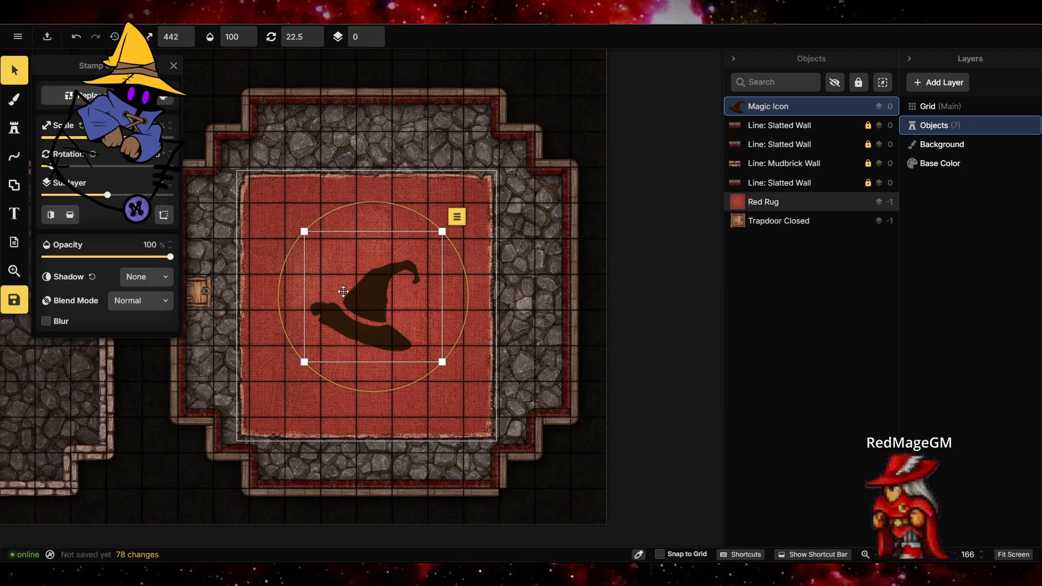
# Set the wizard-hat icon's hue to 54 degrees and its blend mode to Overlay
pyautogui.click(165, 98)
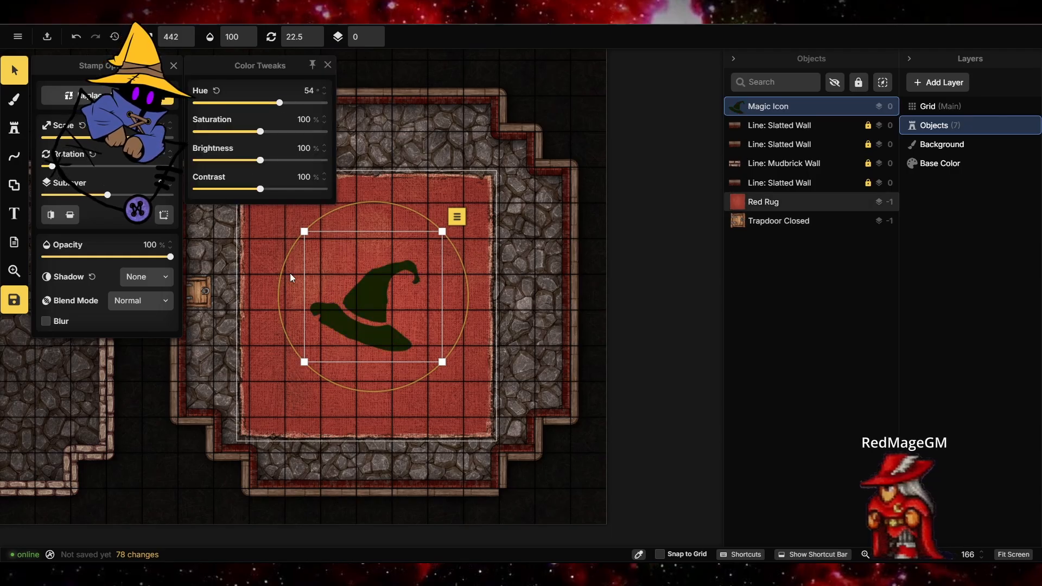
pyautogui.click(140, 301)
pyautogui.scroll(-3, 211, 375)
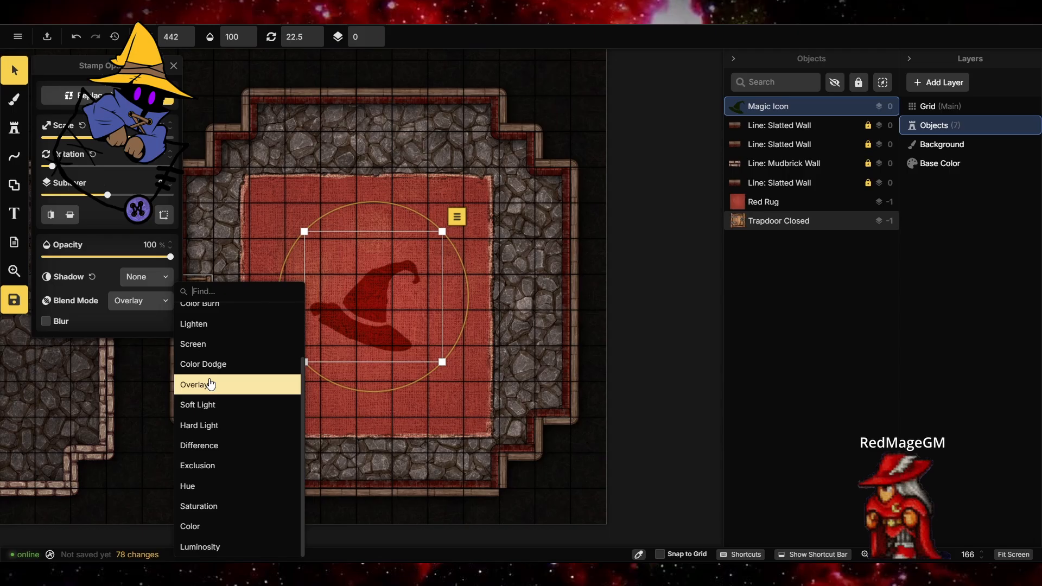
pyautogui.click(117, 259)
# Enlarge the wizard-hat icon slightly and recentre it on the rug
pyautogui.moveTo(442, 232); pyautogui.dragTo(458, 215)
pyautogui.moveTo(366, 286)
pyautogui.mouseDown()
pyautogui.moveTo(358, 305)
pyautogui.moveTo(354, 288)
pyautogui.mouseUp()
pyautogui.click(500, 330)
# Select the red rug together with the wizard-hat icon and lock both
pyautogui.scroll(-5, 343, 249)
pyautogui.moveTo(265, 292); pyautogui.dragTo(350, 277)
pyautogui.click(465, 179)
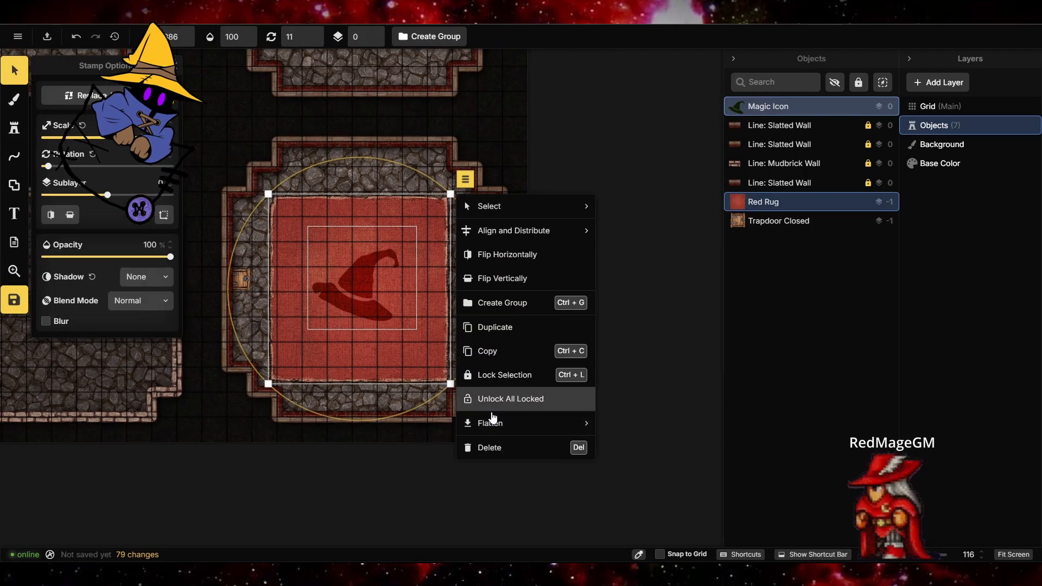
pyautogui.click(505, 374)
# Choose the Door Closed stamp from the Core pack of the Fantasy Battlemaps catalog
pyautogui.scroll(4, 467, 304)
pyautogui.click(25, 135)
pyautogui.click(115, 305)
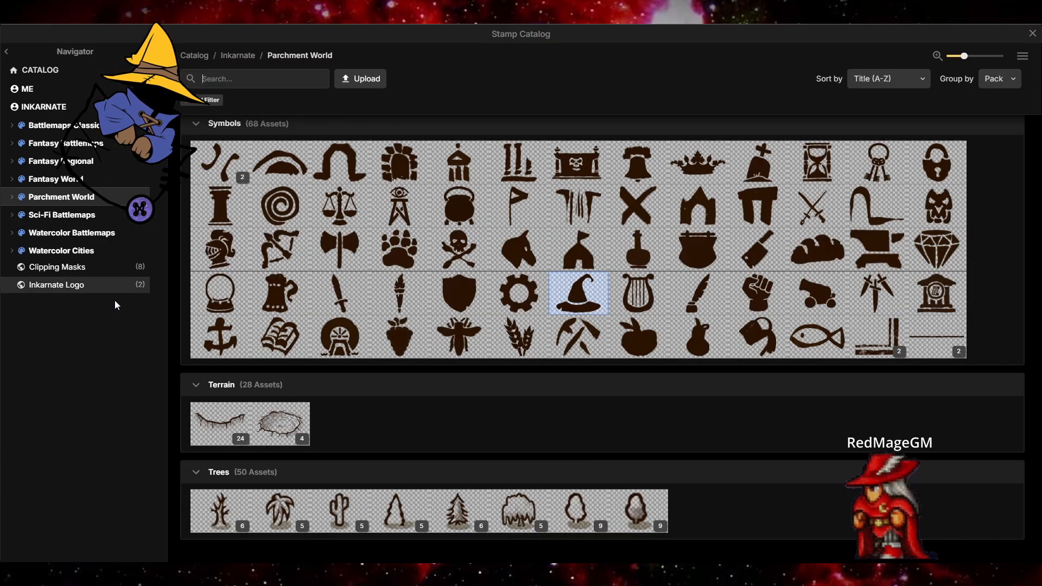
pyautogui.click(59, 143)
pyautogui.scroll(-10, 408, 326)
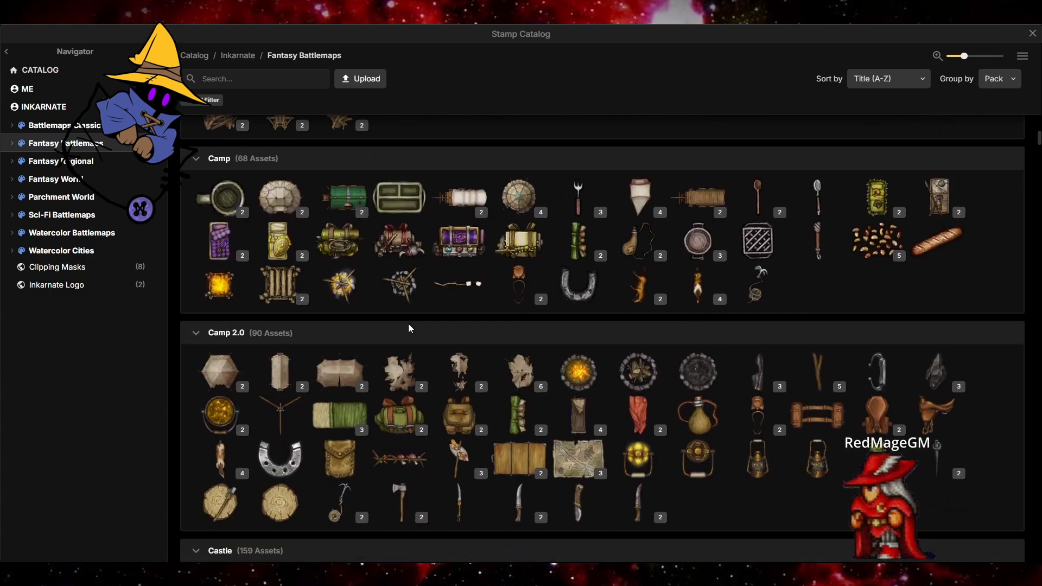
pyautogui.scroll(-10, 656, 425)
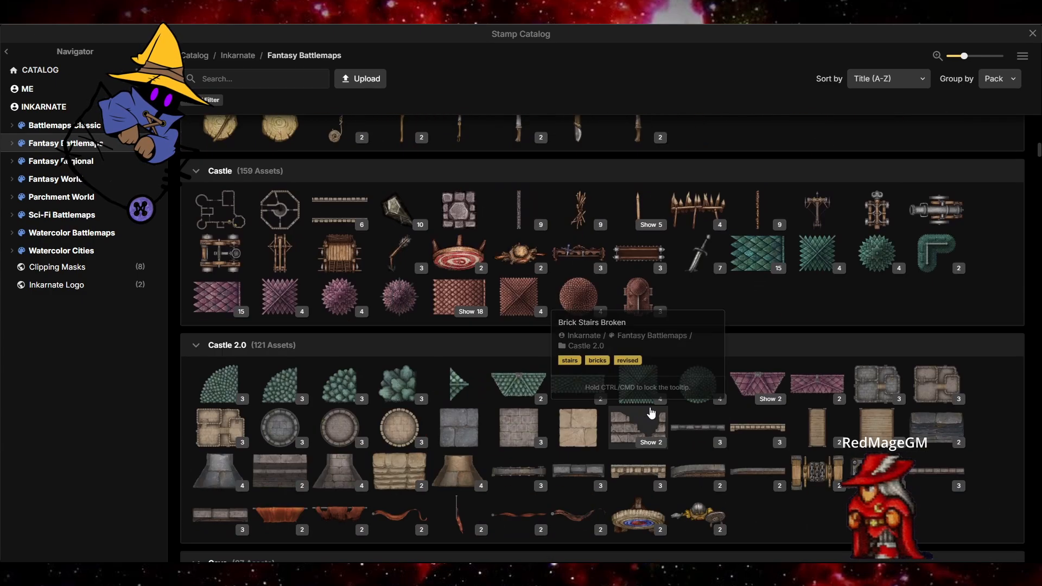
pyautogui.scroll(-3, 661, 304)
pyautogui.scroll(-3, 1009, 366)
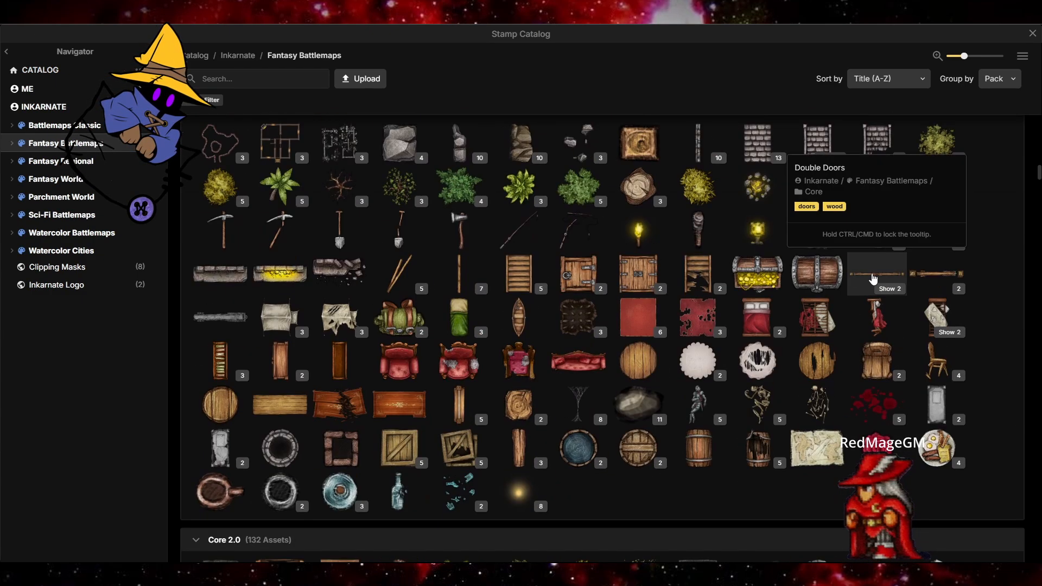
pyautogui.click(934, 280)
# Place a closed door on the middle of the rug room's lower wall
pyautogui.scroll(5, 359, 453)
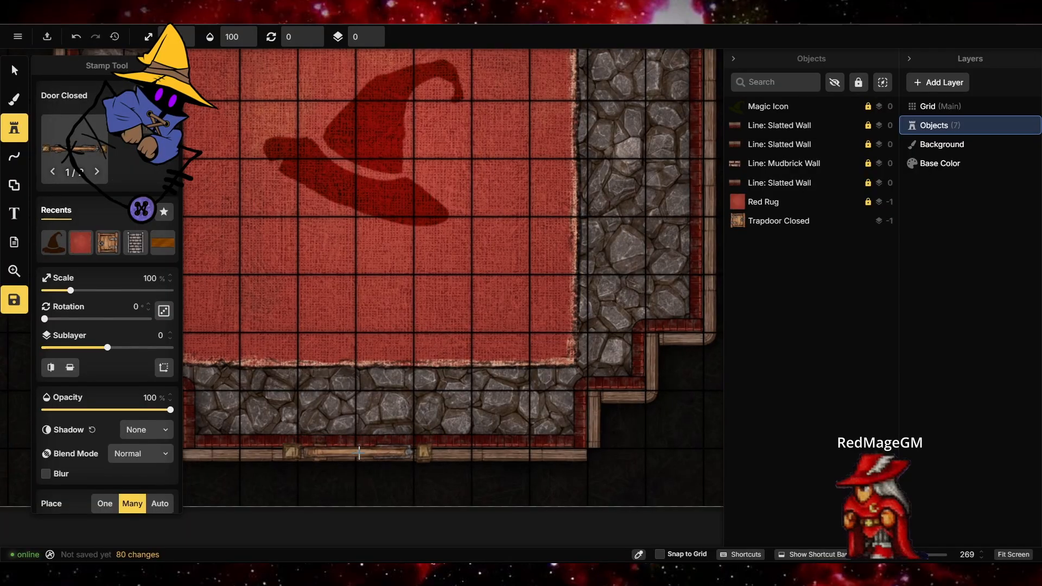
pyautogui.click(389, 451)
pyautogui.press('Escape')
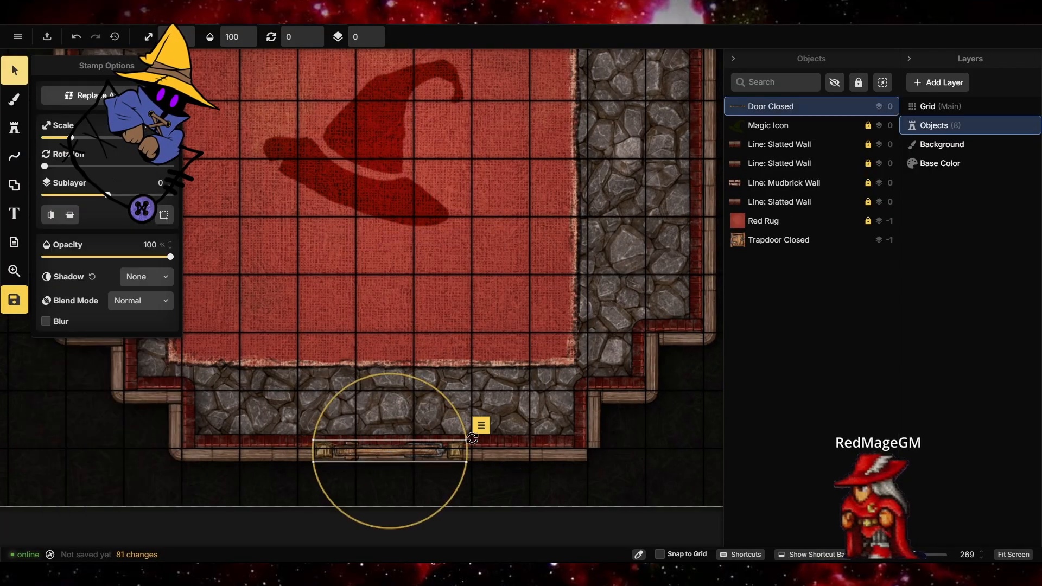
# Transform the door to 65% width and 154% height and set its sublayer to -1
pyautogui.click(165, 215)
pyautogui.moveTo(278, 251); pyautogui.dragTo(277, 257)
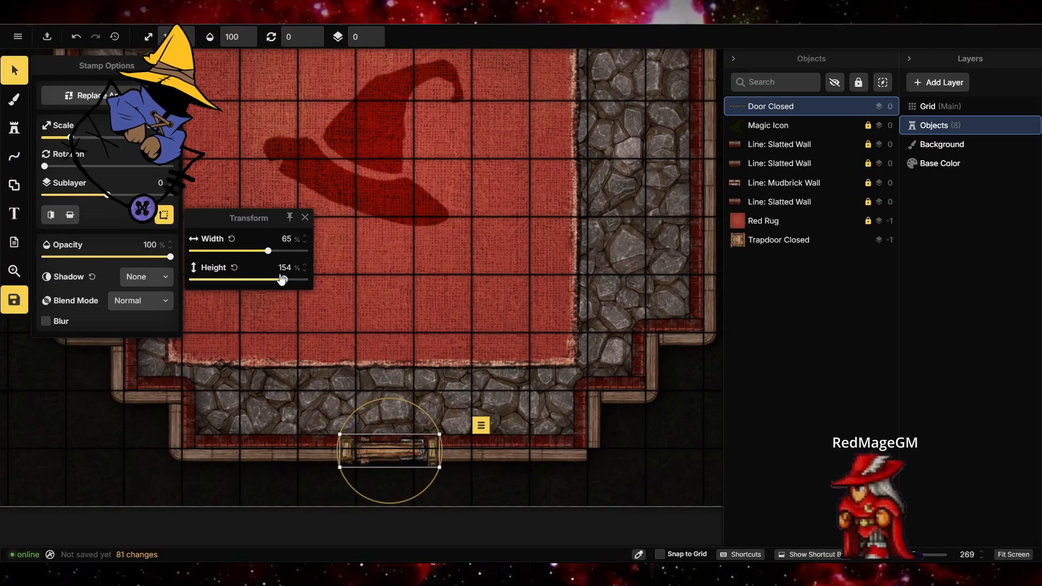
pyautogui.click(373, 42)
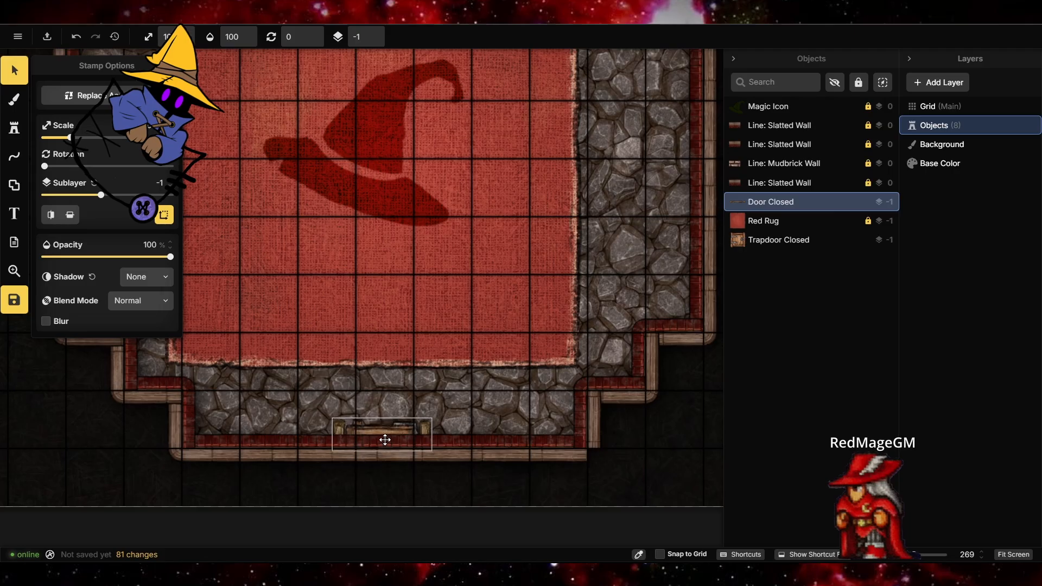
# Raise the door's saturation to 192%, tweak its hue and reposition it at the lower wall
pyautogui.click(386, 443)
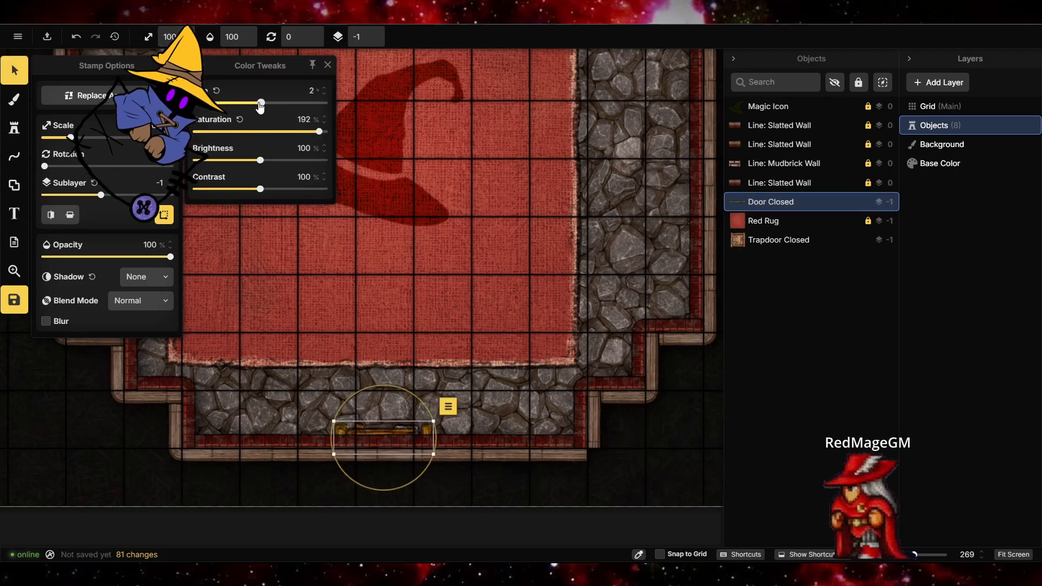
pyautogui.click(386, 442)
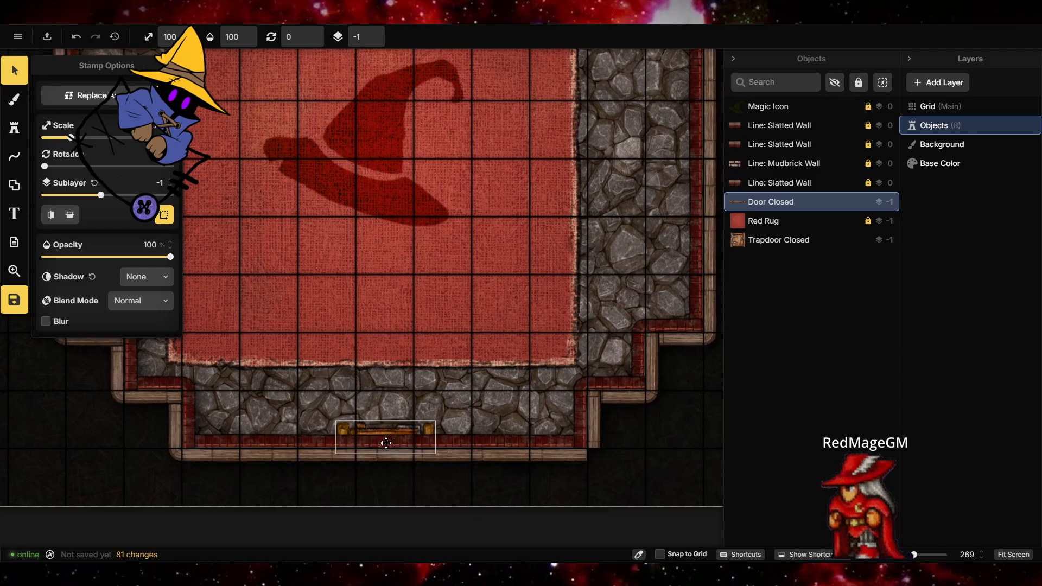
pyautogui.moveTo(386, 443); pyautogui.dragTo(386, 445)
pyautogui.click(16, 129)
pyautogui.click(12, 64)
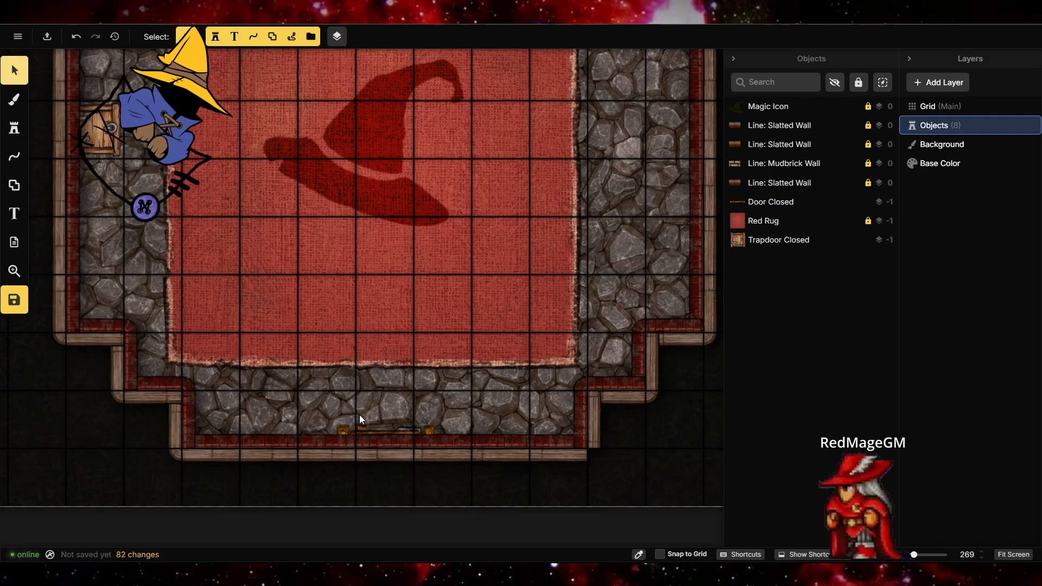
# Select the door in the lower wall and set its sublayer to 0
pyautogui.scroll(-5, 360, 415)
pyautogui.click(373, 433)
pyautogui.scroll(7, 374, 429)
pyautogui.click(379, 34)
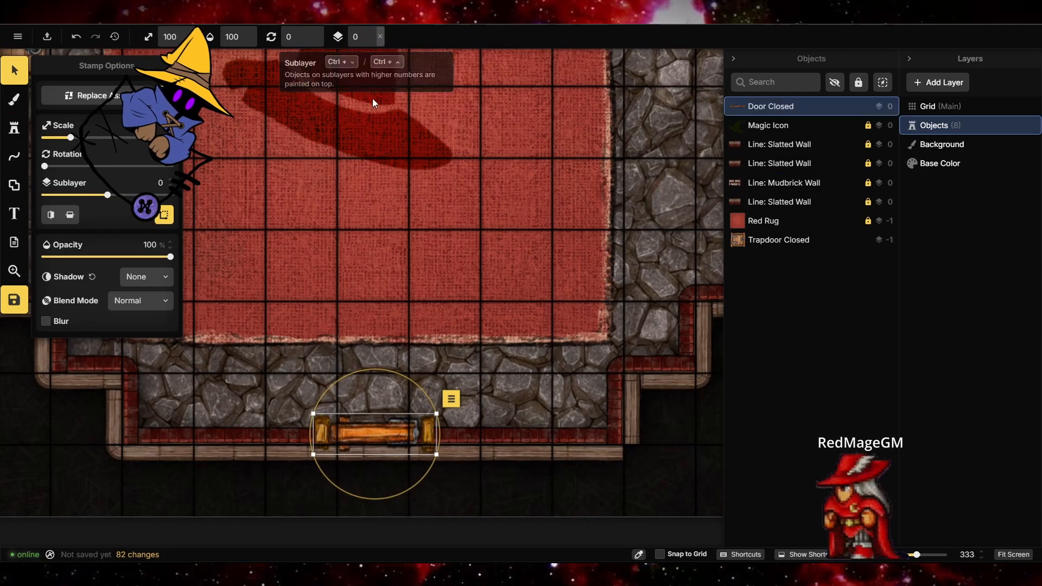
# Reduce the door's scale to 87 and align it within the thickness of the lower wall
pyautogui.click(371, 438)
pyautogui.moveTo(308, 466); pyautogui.dragTo(365, 449)
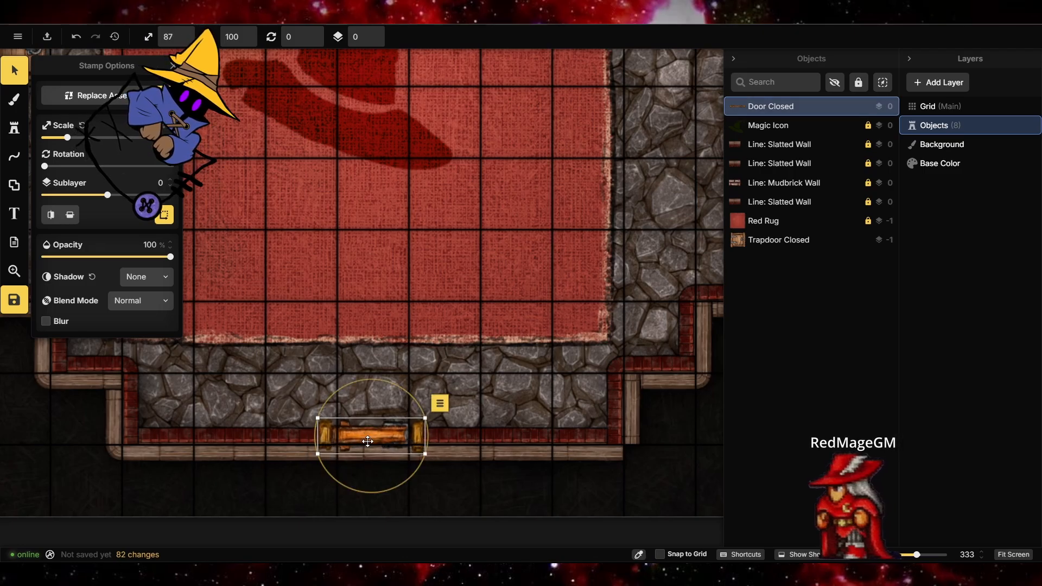
pyautogui.click(367, 437)
# Try laying a short flipped Slatted Wall line across the doorway, nudge it outward and delete it
pyautogui.click(14, 156)
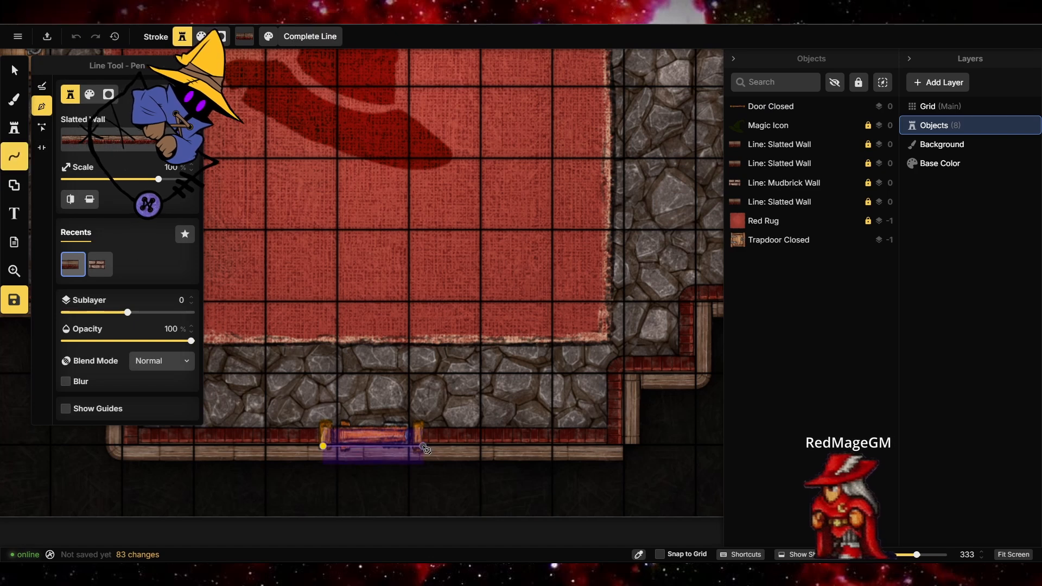
pyautogui.doubleClick(421, 447)
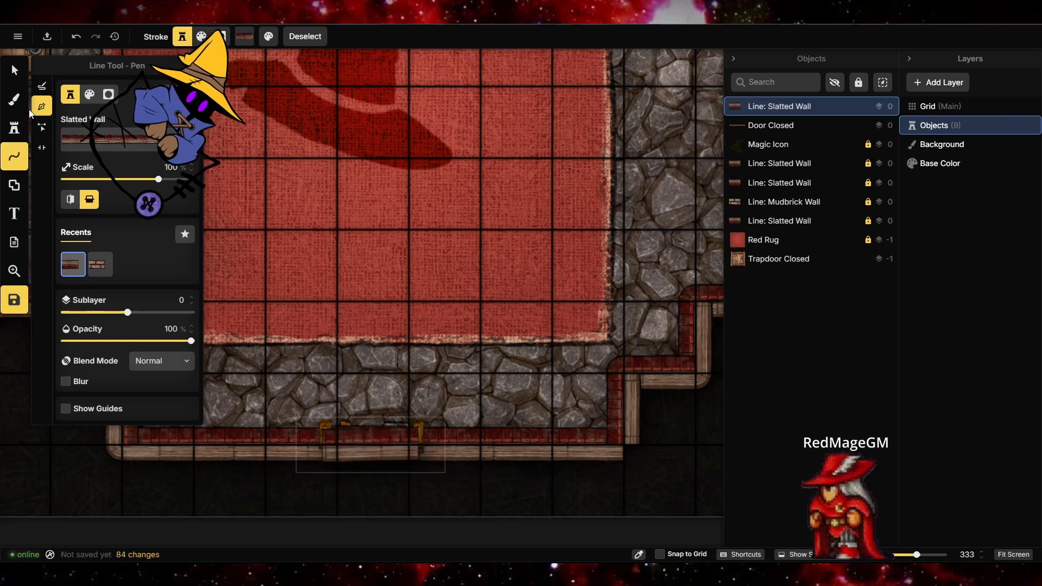
pyautogui.click(15, 71)
pyautogui.moveTo(363, 454); pyautogui.dragTo(366, 459)
pyautogui.moveTo(374, 370); pyautogui.dragTo(377, 370)
pyautogui.moveTo(369, 464); pyautogui.dragTo(371, 471)
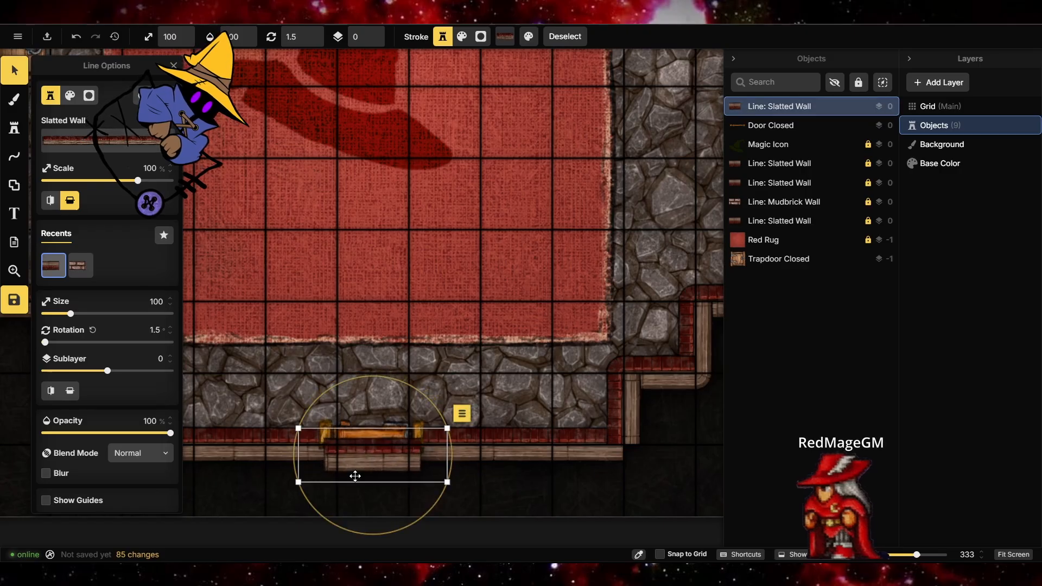
pyautogui.click(466, 418)
pyautogui.click(484, 424)
# Search the stamp catalog for windows and choose the second Window variant from the Core pack
pyautogui.scroll(-6, 485, 491)
pyautogui.scroll(2, 534, 224)
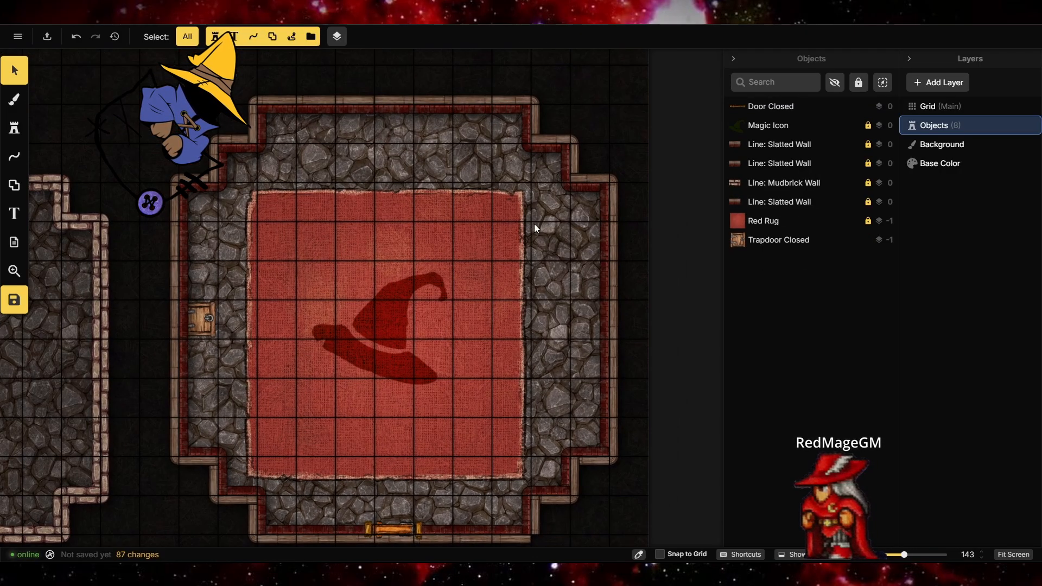
pyautogui.click(12, 129)
pyautogui.click(108, 128)
pyautogui.click(236, 83)
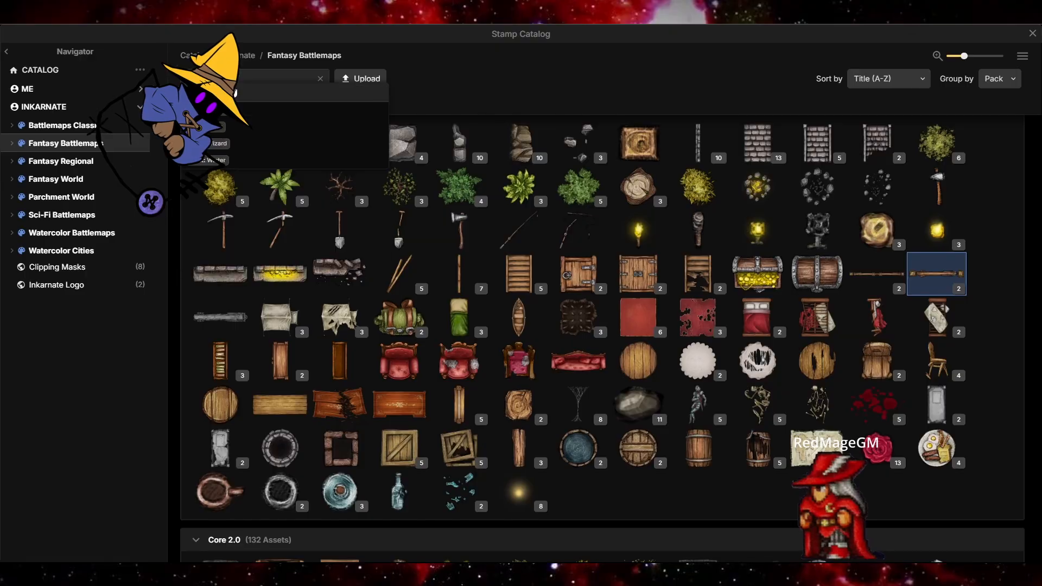
pyautogui.press('Return')
pyautogui.scroll(-2, 363, 361)
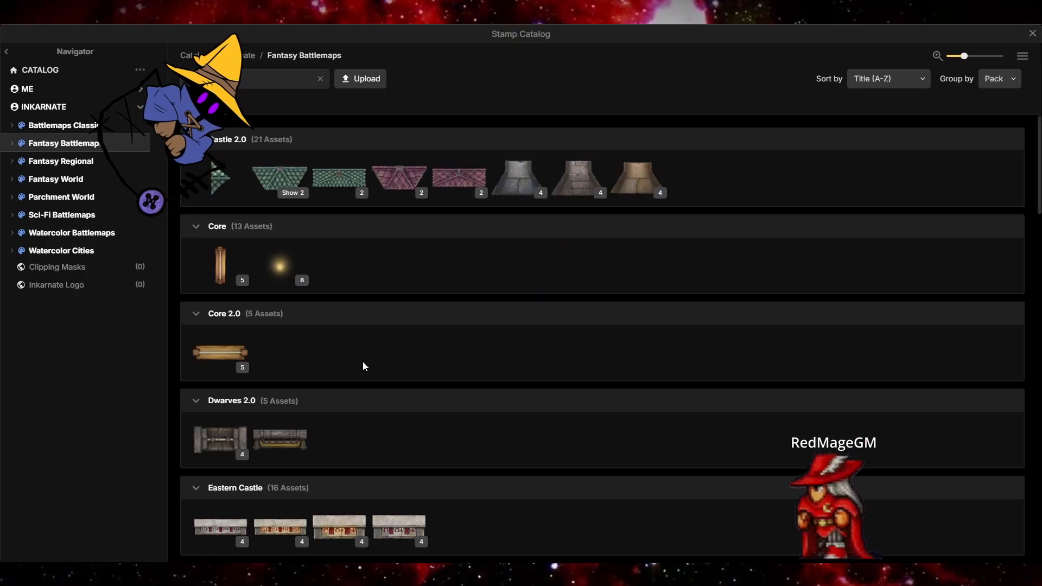
pyautogui.click(225, 235)
pyautogui.click(145, 130)
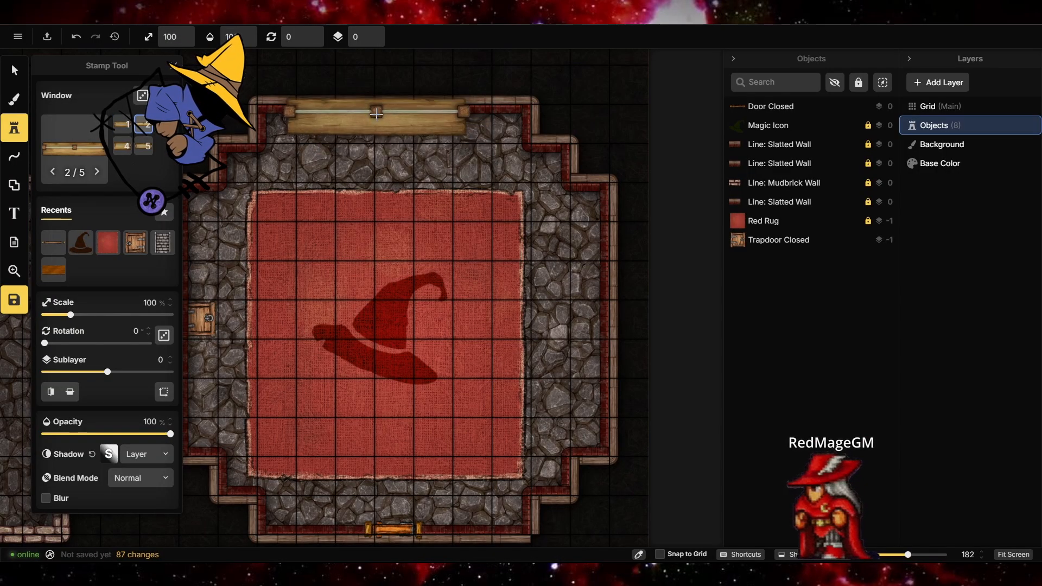
# Place the window on the rug room's upper wall and centre it between the corners
pyautogui.click(377, 110)
pyautogui.press('Escape')
pyautogui.moveTo(368, 107); pyautogui.dragTo(383, 109)
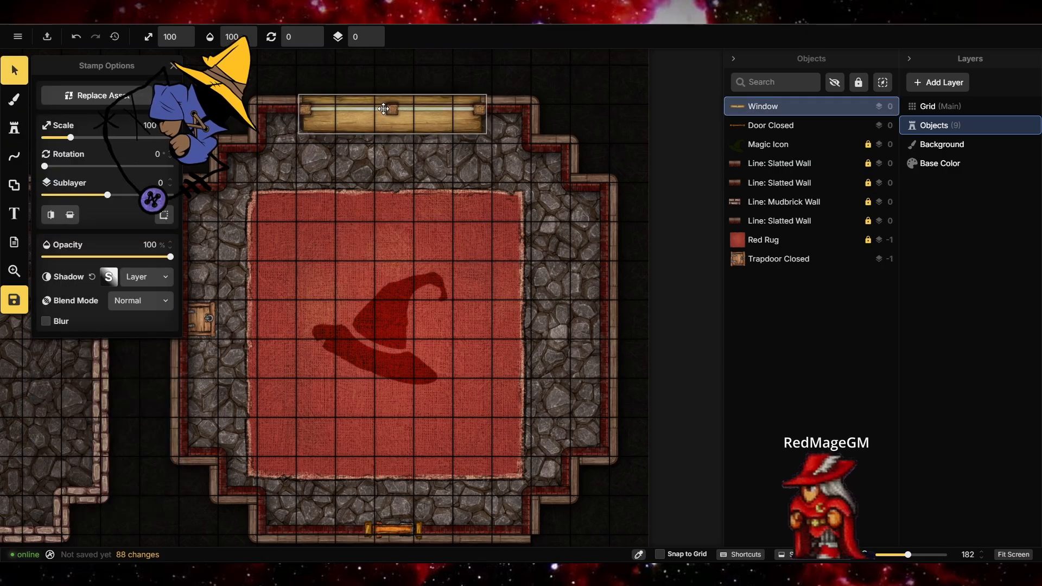
pyautogui.click(285, 148)
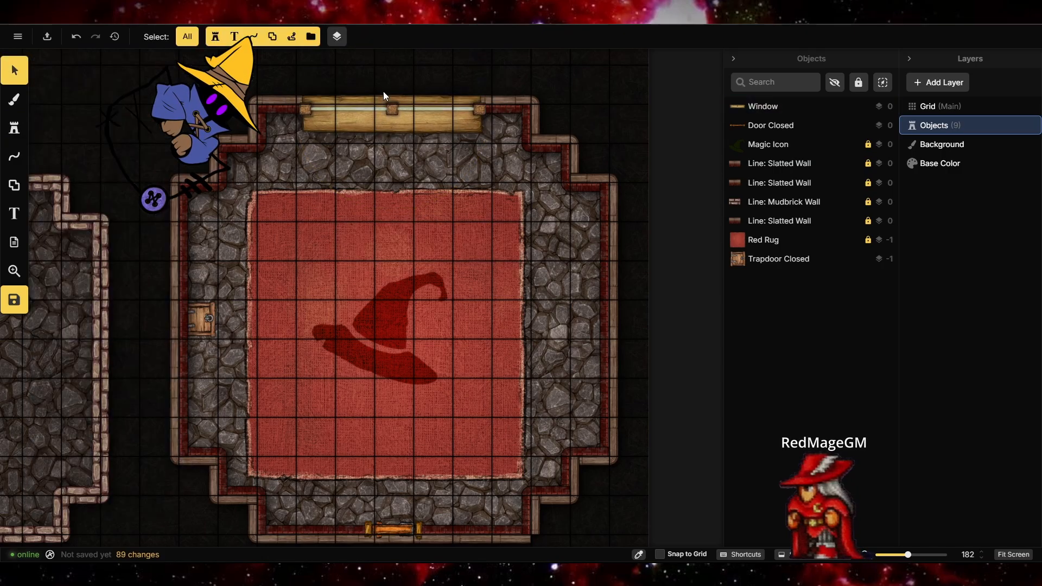
# Place the fifth Window variant on both the left and right walls of the upper-right room
pyautogui.click(14, 128)
pyautogui.scroll(-5, 512, 429)
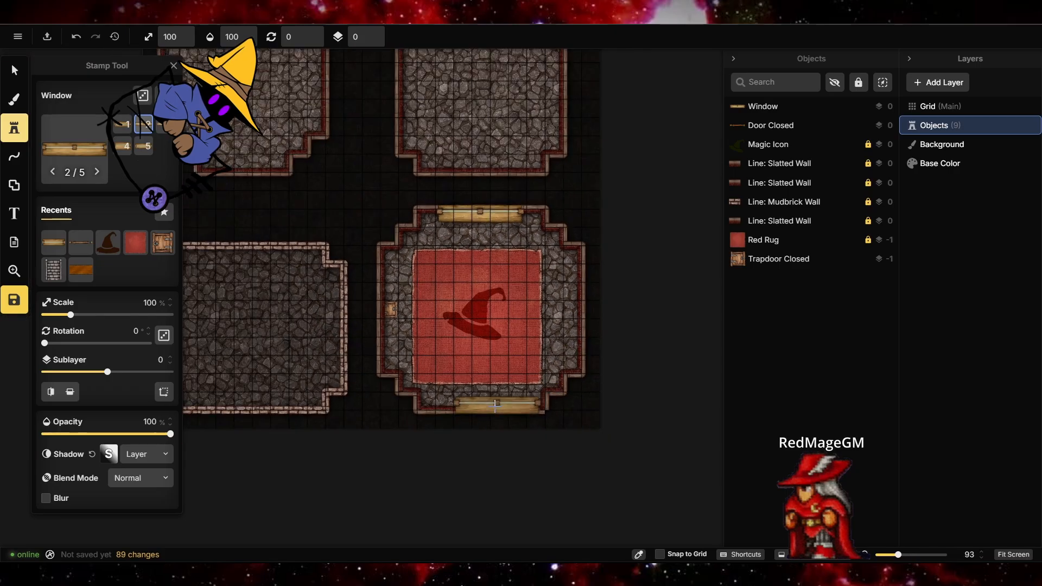
pyautogui.scroll(5, 572, 101)
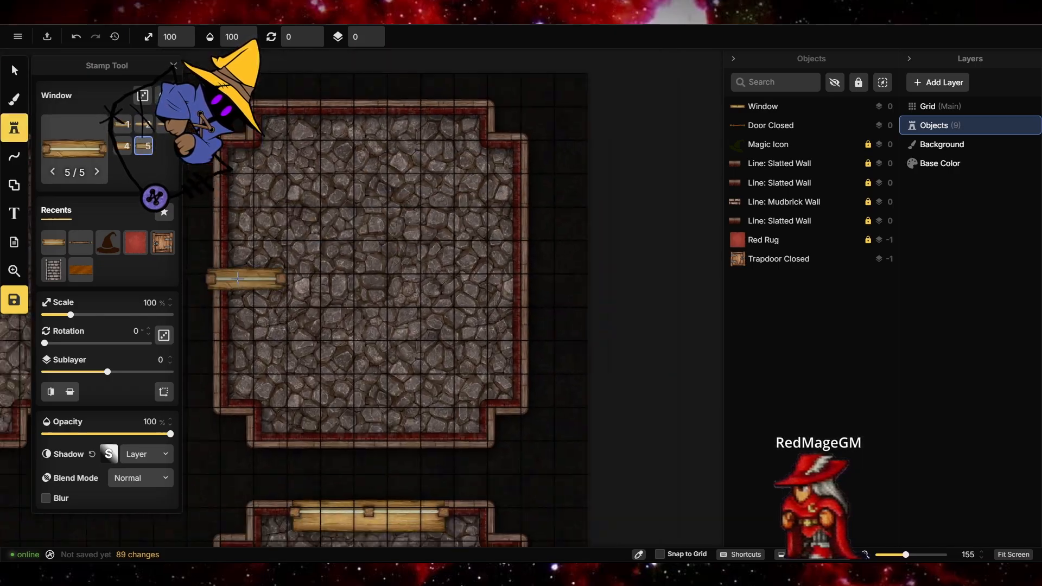
pyautogui.scroll(3, 213, 281)
pyautogui.click(224, 247)
pyautogui.click(656, 250)
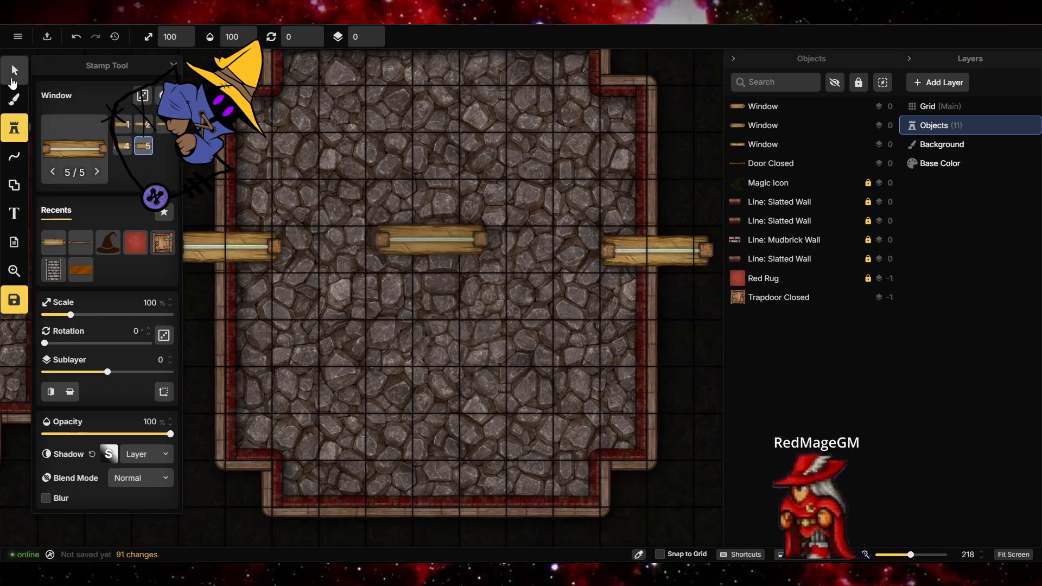
# Rotate the two windows of the upper-right room to 270 degrees so they run along the side walls
pyautogui.click(15, 70)
pyautogui.click(233, 247)
pyautogui.moveTo(241, 189); pyautogui.dragTo(102, 218)
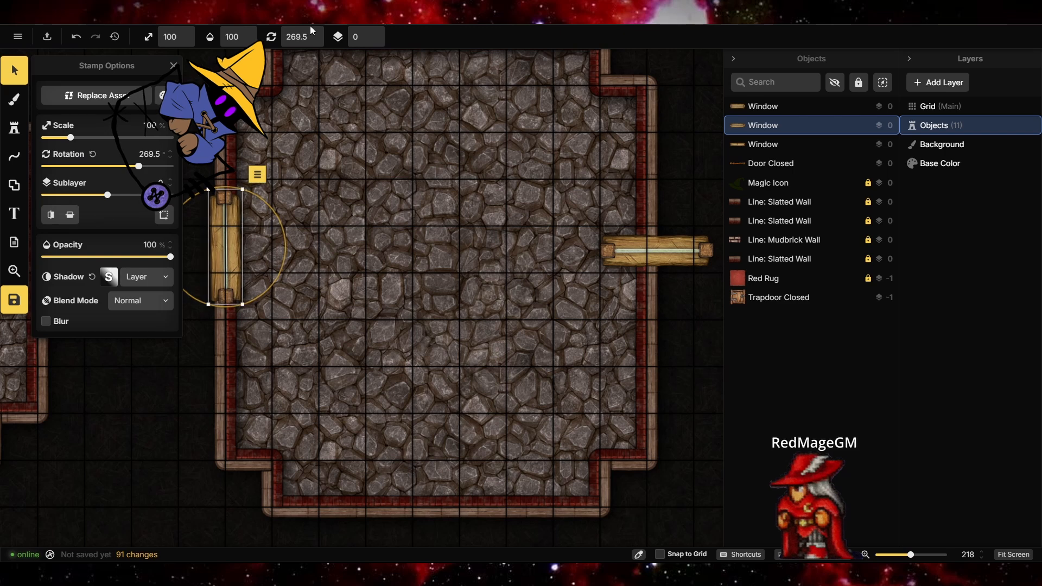
pyautogui.click(651, 250)
pyautogui.moveTo(70, 169); pyautogui.dragTo(140, 167)
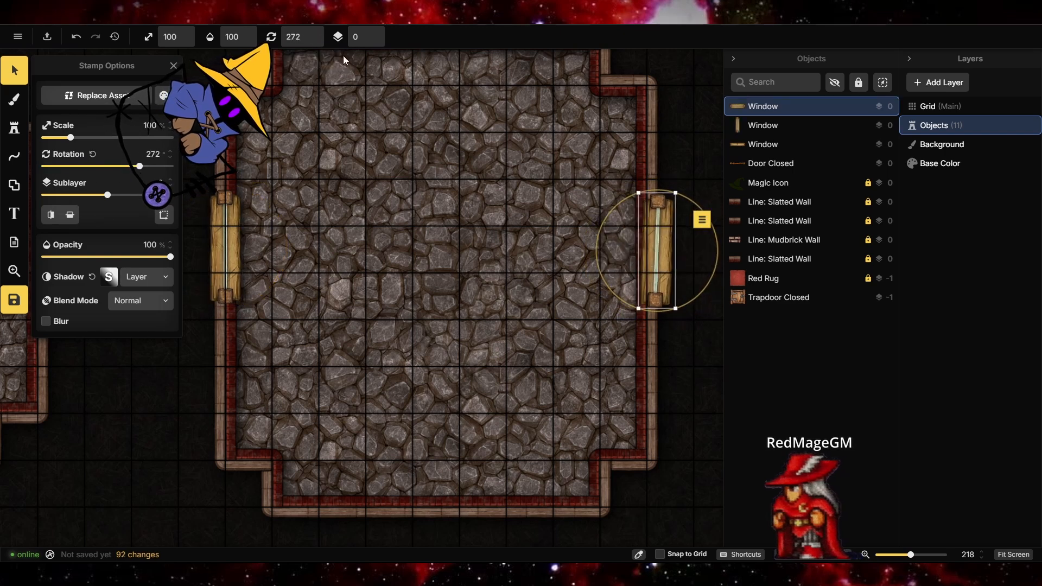
pyautogui.click(313, 43)
# Align the upper-right room's two side windows within the wall thickness, opposite each other at mid-height
pyautogui.moveTo(663, 253); pyautogui.dragTo(652, 258)
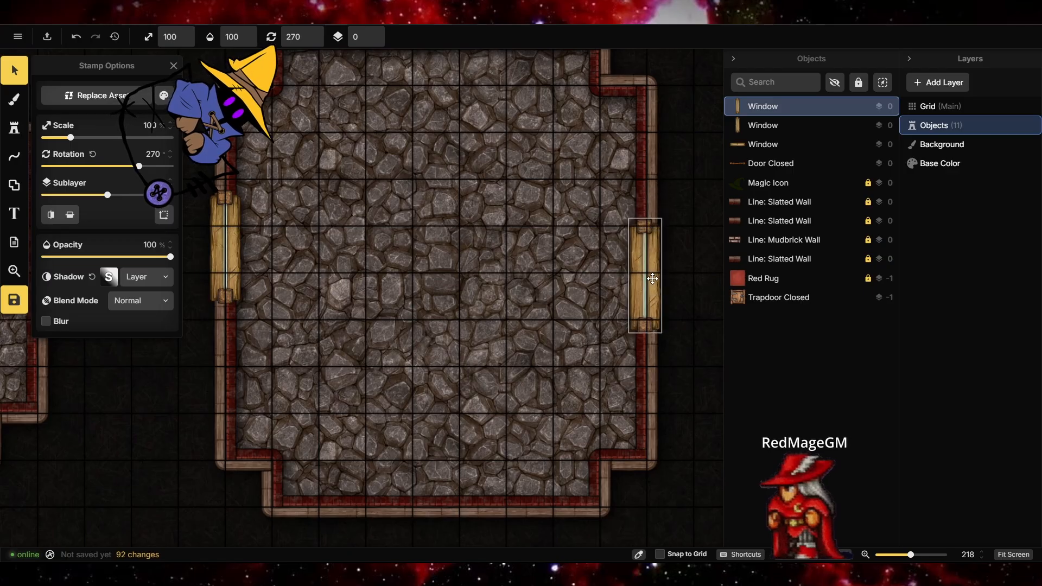
pyautogui.moveTo(225, 249); pyautogui.dragTo(225, 273)
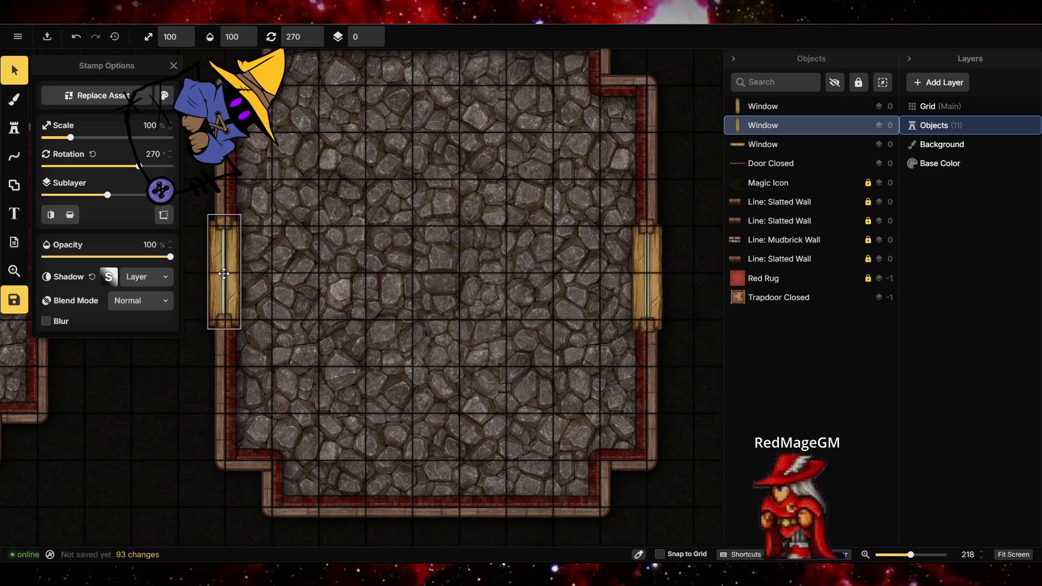
pyautogui.click(655, 273)
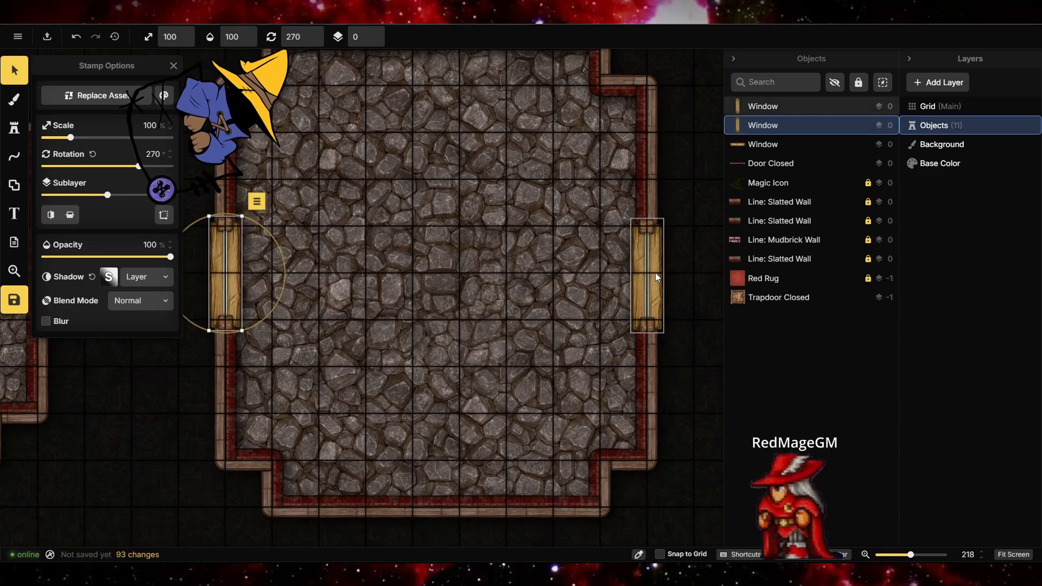
pyautogui.moveTo(656, 273); pyautogui.dragTo(651, 283)
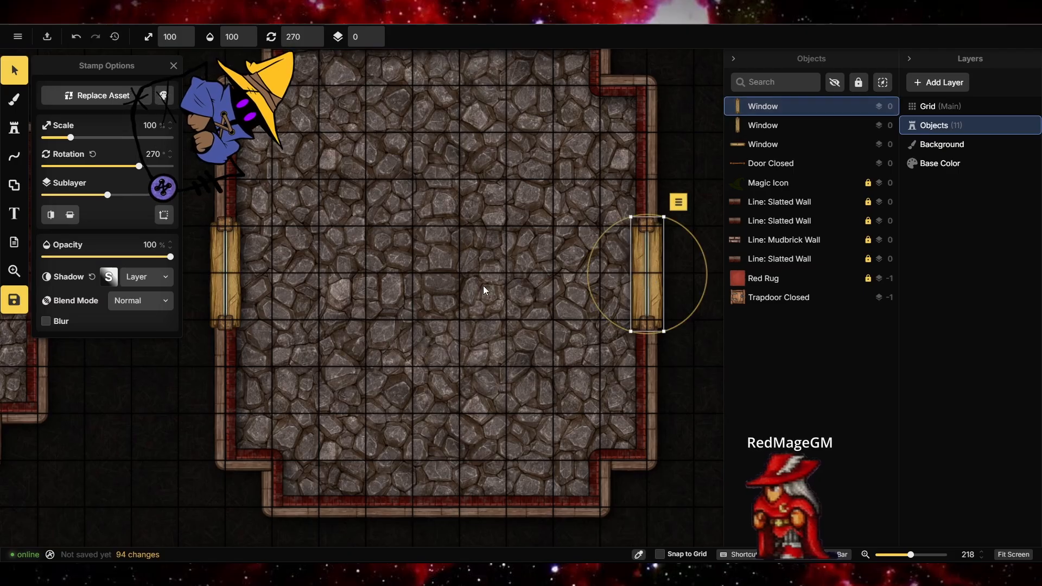
pyautogui.click(482, 287)
# Place the second Window variant on the upper and lower walls of the upper-left room
pyautogui.scroll(-10, 326, 234)
pyautogui.scroll(2, 251, 220)
pyautogui.press('s')
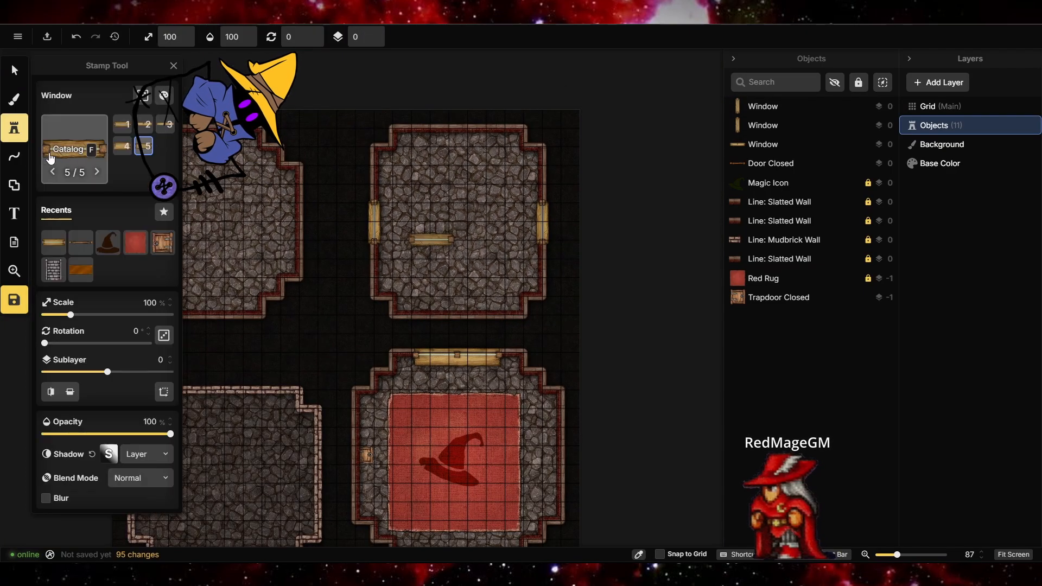
pyautogui.scroll(-3, 495, 200)
pyautogui.scroll(8, 224, 175)
pyautogui.press('2')
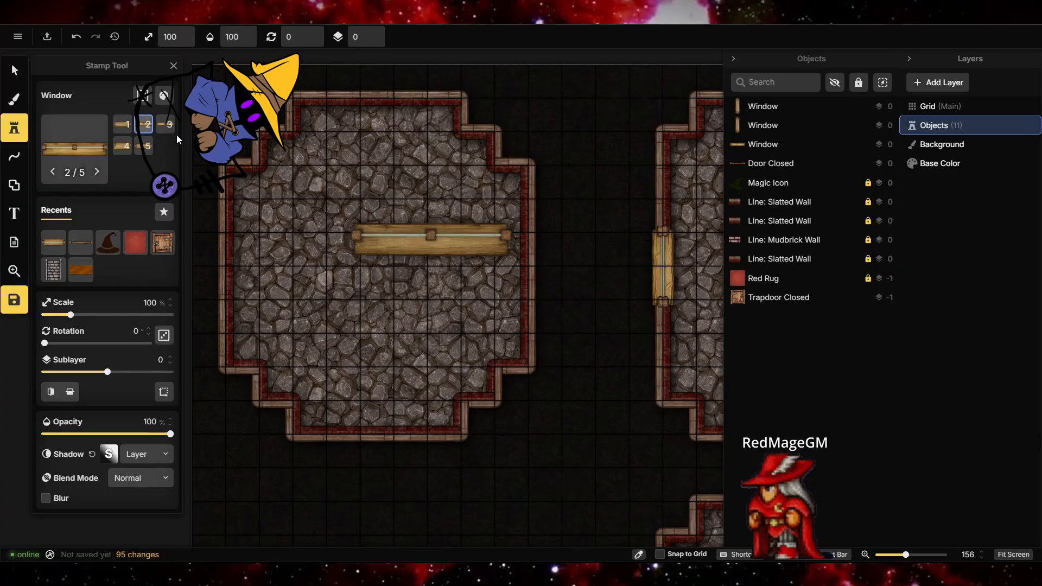
pyautogui.click(377, 105)
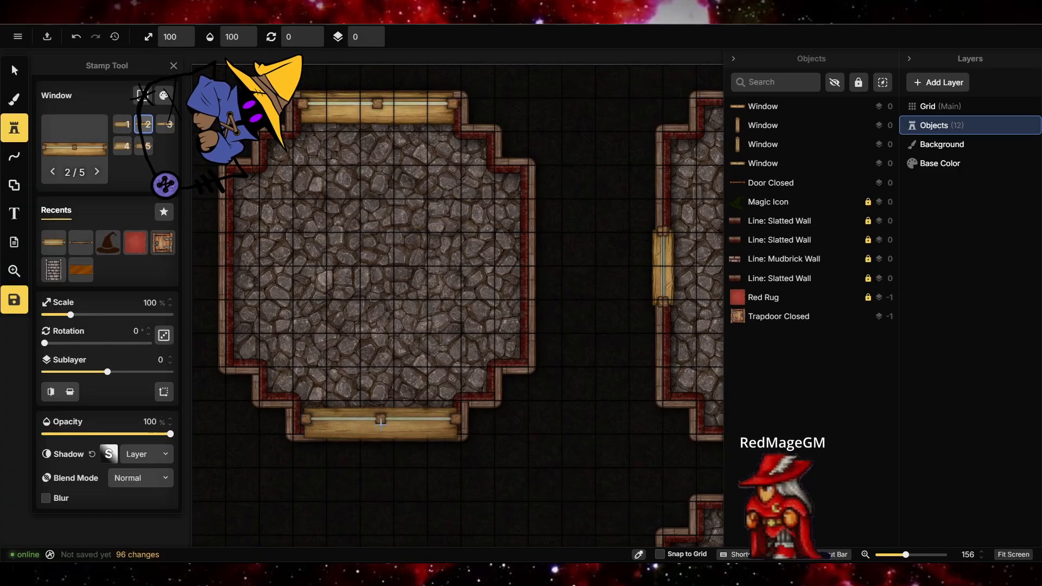
pyautogui.click(379, 428)
# Flip the upper-left room's lower window vertically and align it within the wall, matching the upper window's position
pyautogui.press('v')
pyautogui.click(70, 215)
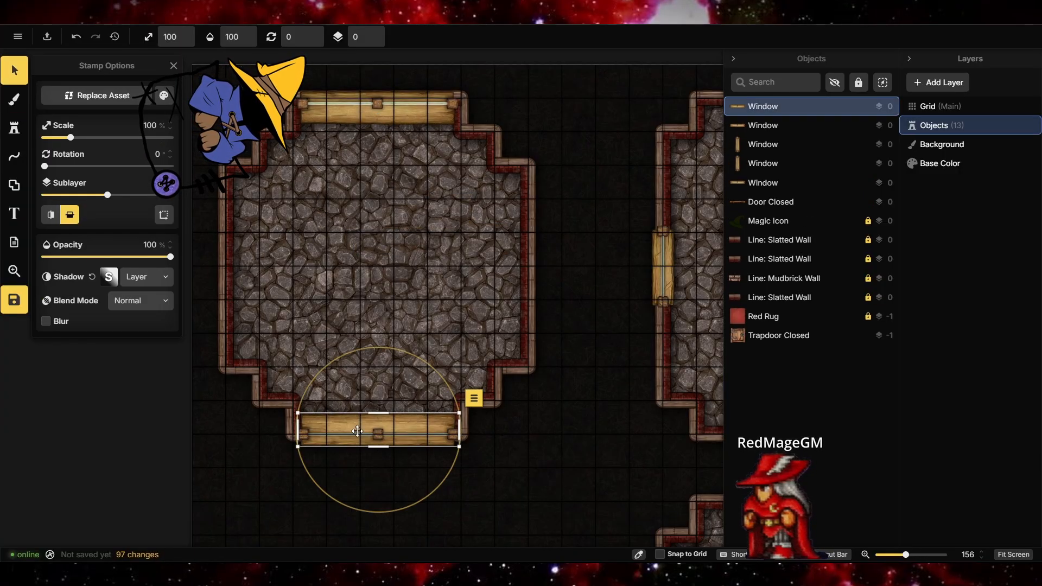
pyautogui.moveTo(355, 431); pyautogui.dragTo(354, 427)
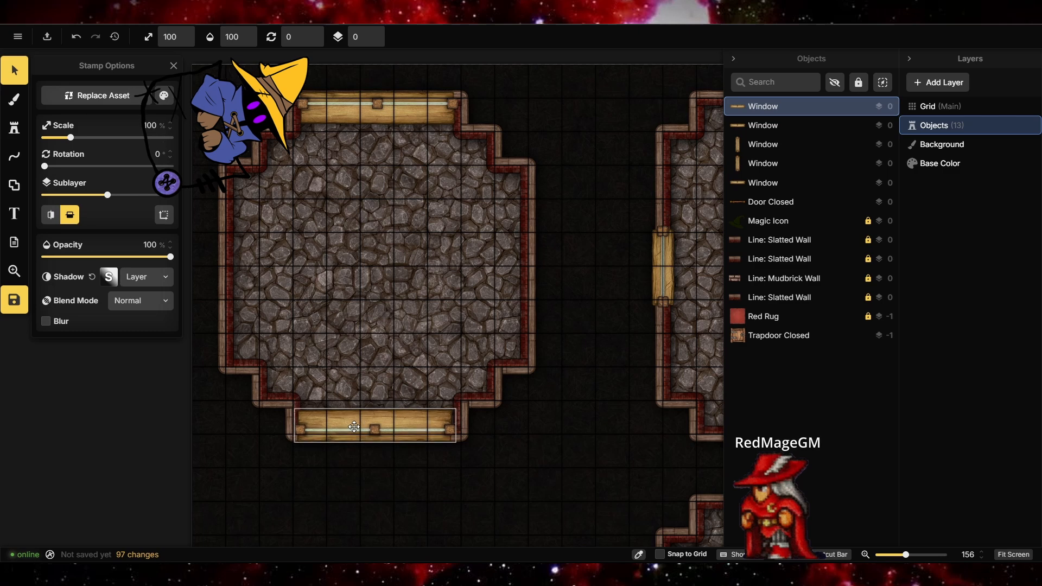
pyautogui.click(382, 103)
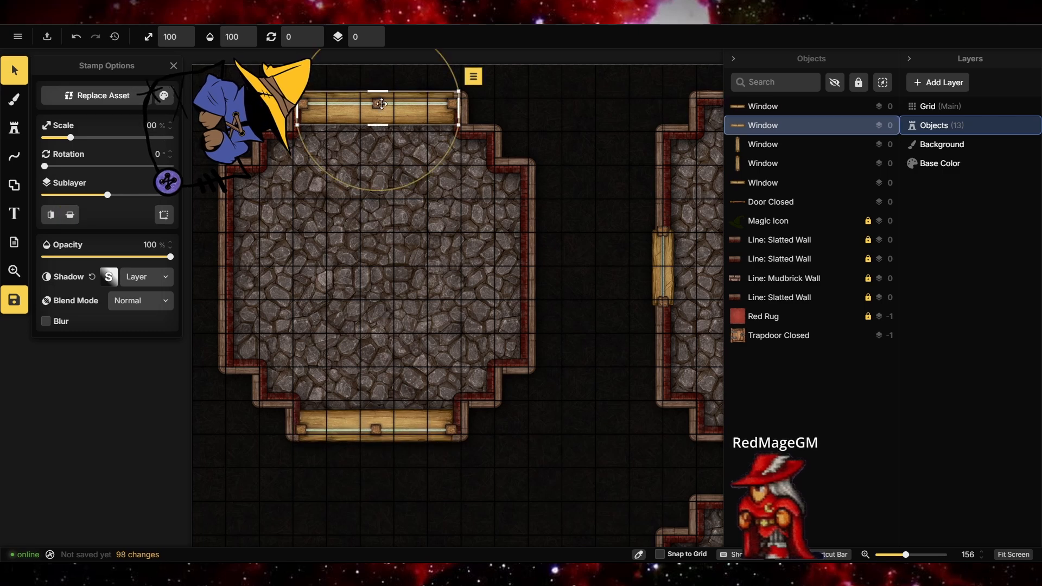
pyautogui.click(411, 232)
# Choose the first Dining Table variant from the Gothic Quarters pack and place it below the rug room's upper window
pyautogui.scroll(-8, 205, 267)
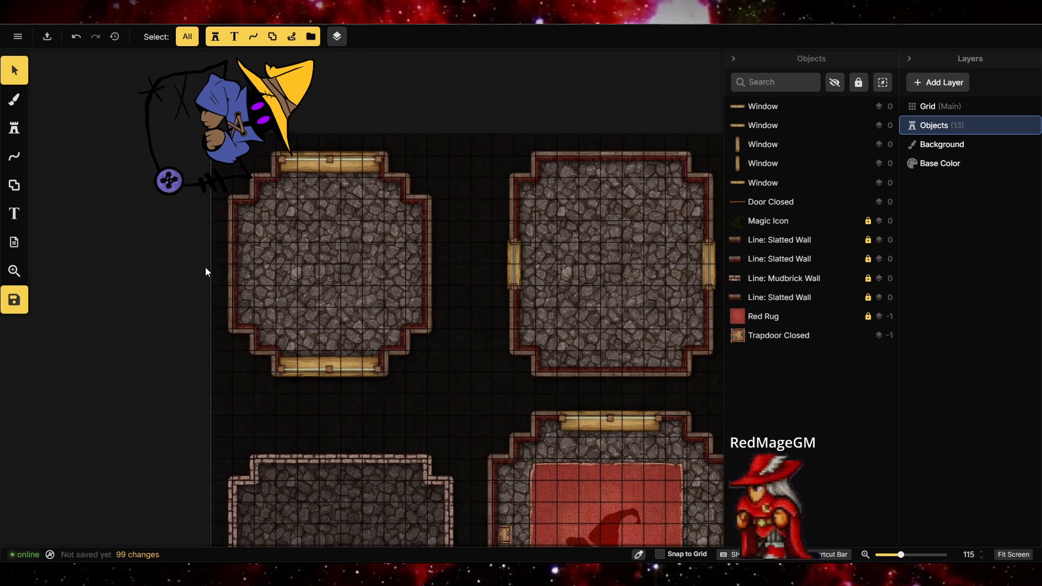
pyautogui.scroll(8, 465, 429)
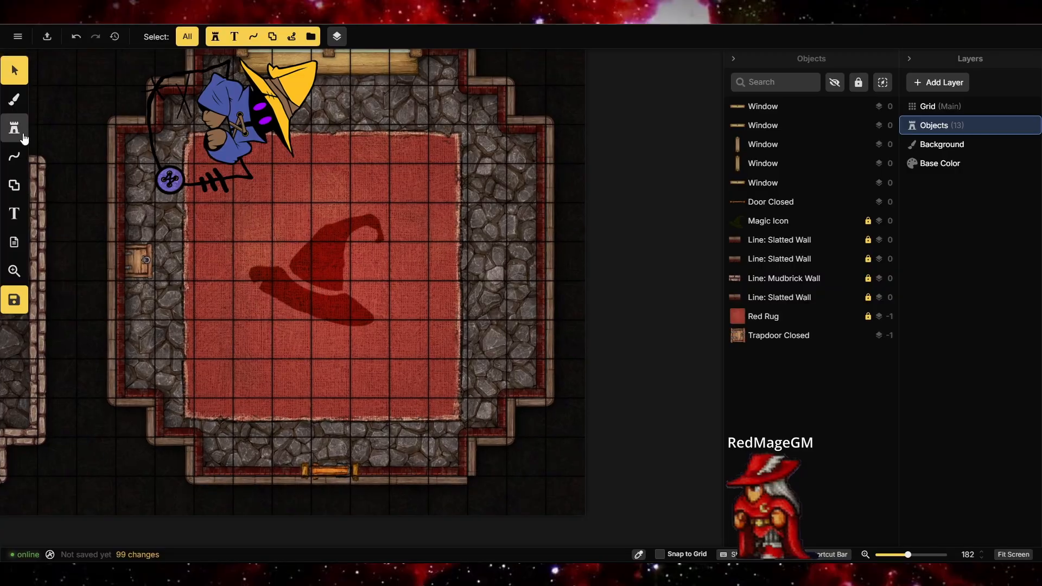
pyautogui.click(19, 133)
pyautogui.click(96, 182)
pyautogui.click(321, 78)
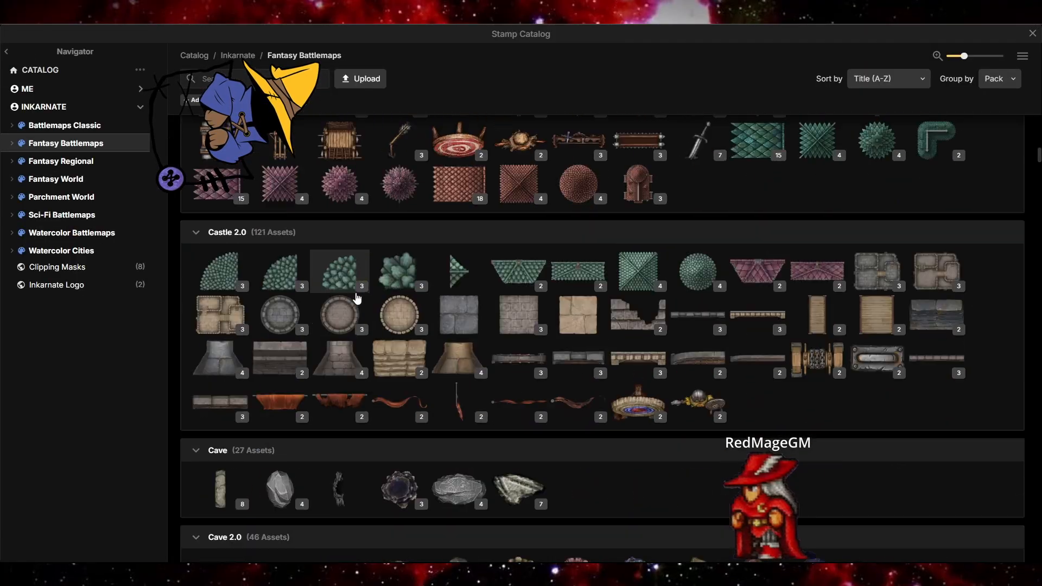
pyautogui.scroll(-20, 356, 293)
pyautogui.scroll(-10, 356, 295)
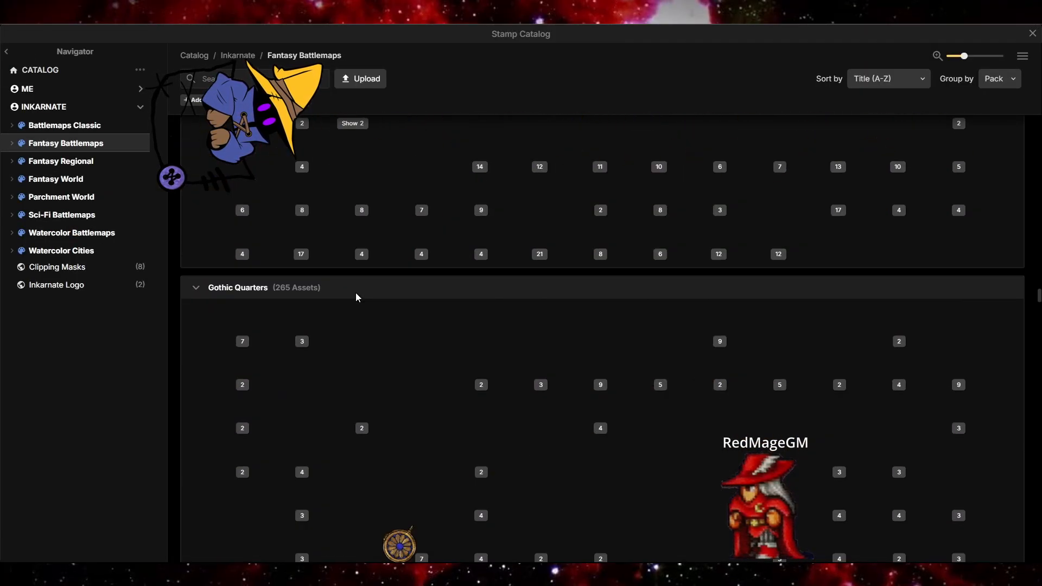
pyautogui.scroll(-3, 356, 295)
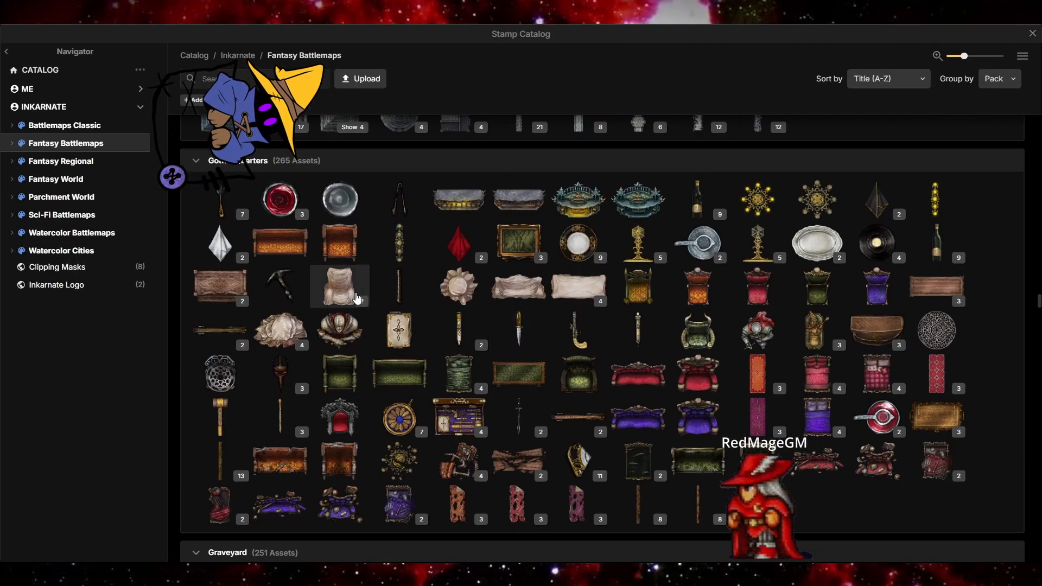
pyautogui.click(936, 286)
pyautogui.scroll(3, 375, 213)
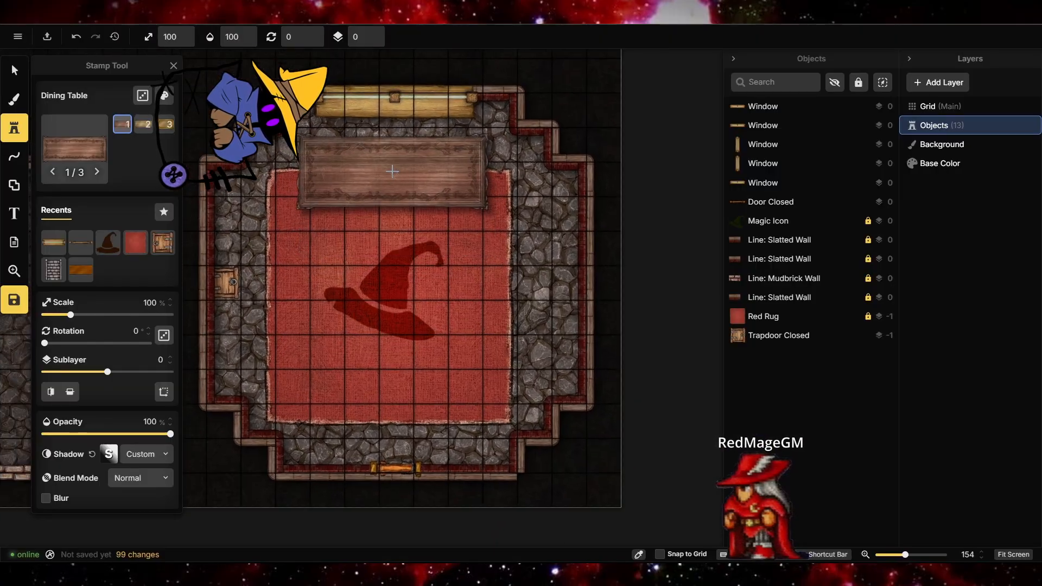
pyautogui.click(383, 173)
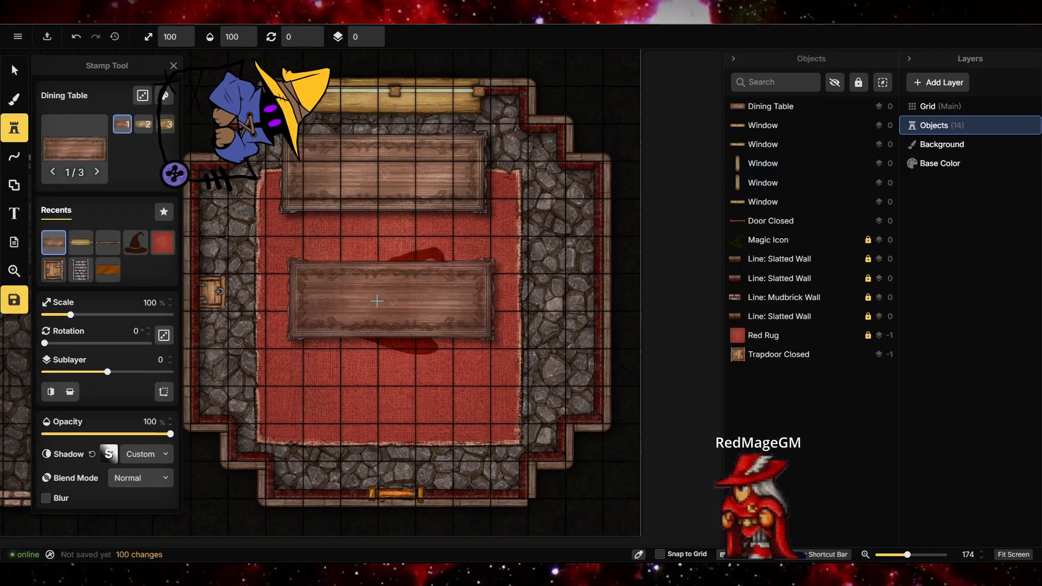
# Reduce the dining table's scale to 80 and reposition it at the rug's upper edge
pyautogui.press('v')
pyautogui.click(365, 193)
pyautogui.scroll(4, 367, 190)
pyautogui.moveTo(343, 174); pyautogui.dragTo(343, 190)
pyautogui.moveTo(233, 242); pyautogui.dragTo(297, 217)
pyautogui.moveTo(414, 161); pyautogui.dragTo(380, 169)
pyautogui.scroll(-4, 469, 342)
pyautogui.scroll(2, 423, 328)
pyautogui.click(14, 128)
pyautogui.click(75, 146)
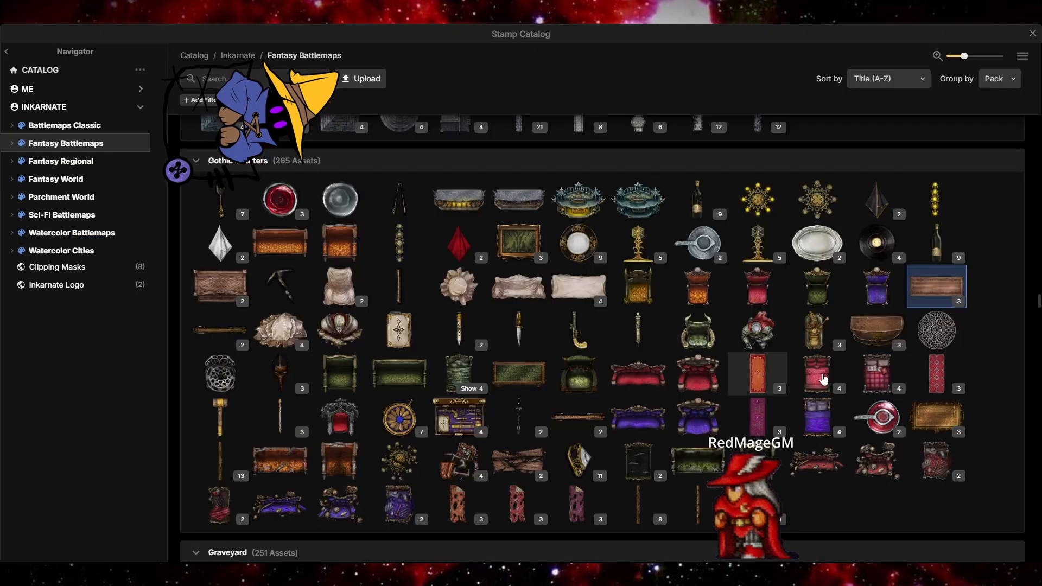
pyautogui.click(770, 289)
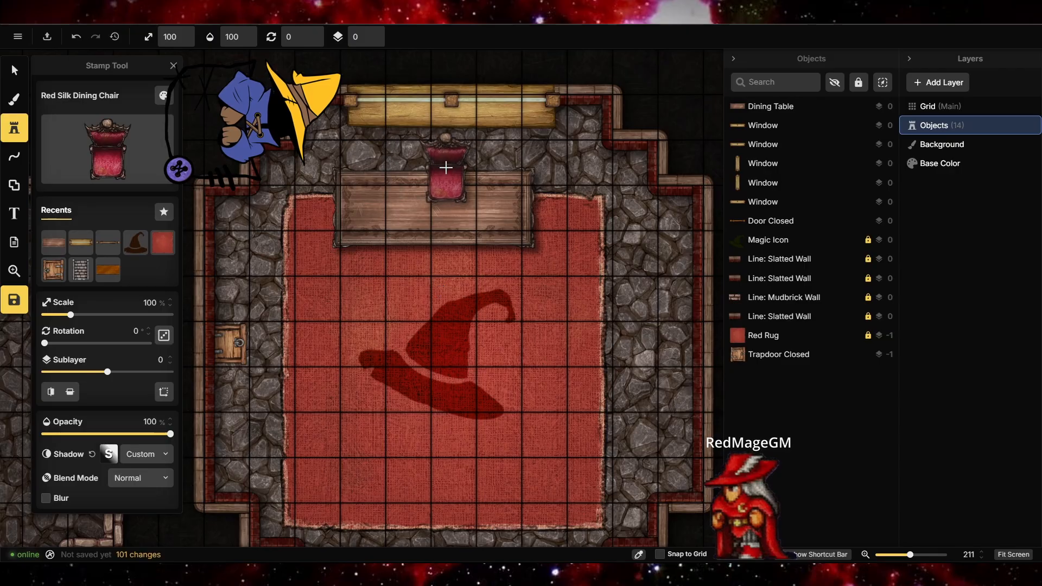
# Rotate the dining table to 90 degrees and position it over the rug's right edge, along the right wall
pyautogui.click(15, 71)
pyautogui.scroll(-3, 396, 200)
pyautogui.moveTo(395, 201); pyautogui.dragTo(527, 303)
pyautogui.moveTo(515, 247); pyautogui.dragTo(567, 326)
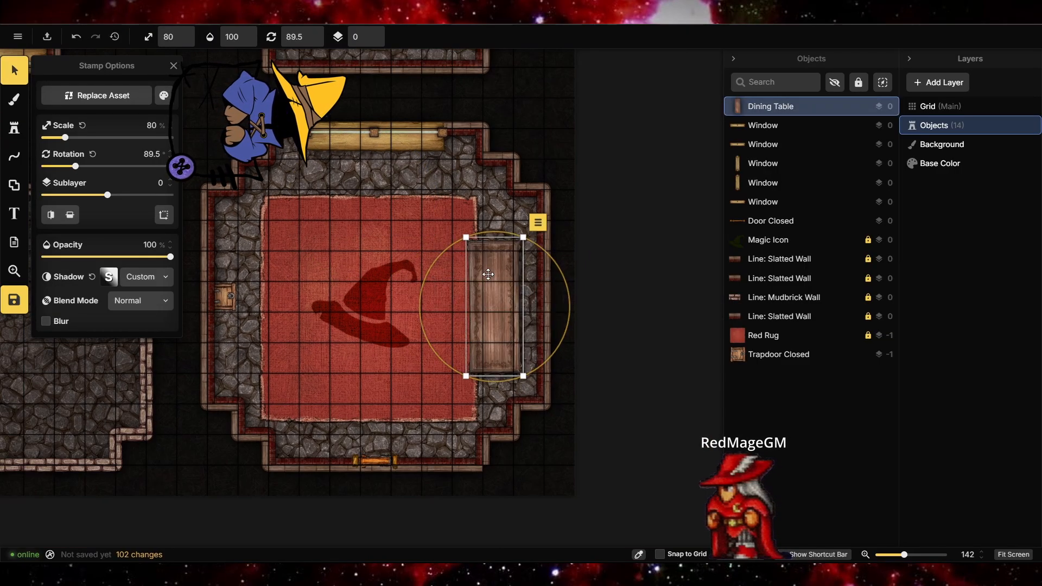
pyautogui.moveTo(503, 327); pyautogui.dragTo(506, 333)
pyautogui.scroll(2, 553, 334)
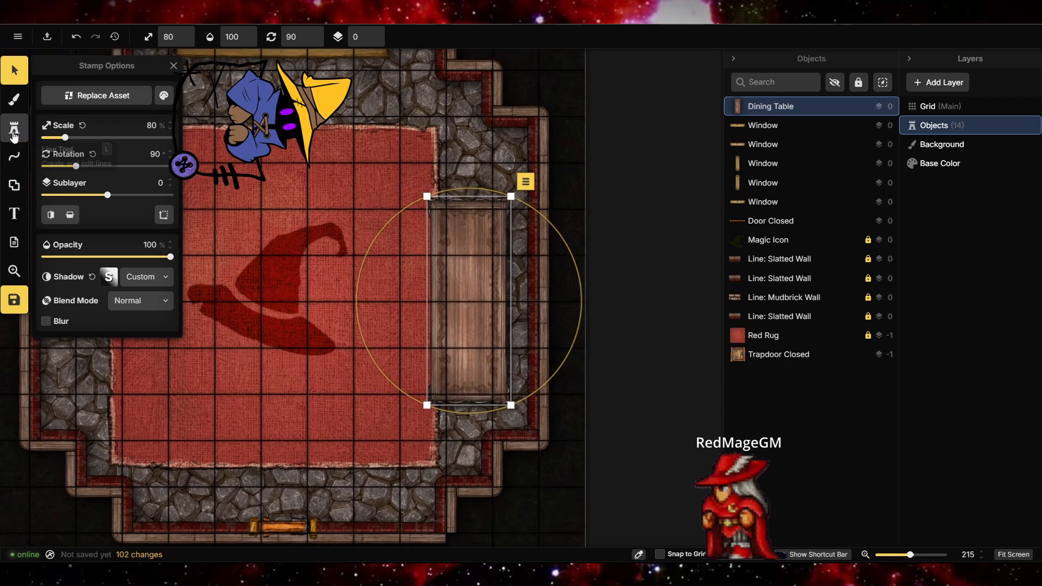
# Place two Red Silk Dining Chair stamps from the Gothic Quarters pack, one at each end of the table
pyautogui.click(15, 128)
pyautogui.click(103, 147)
pyautogui.click(757, 286)
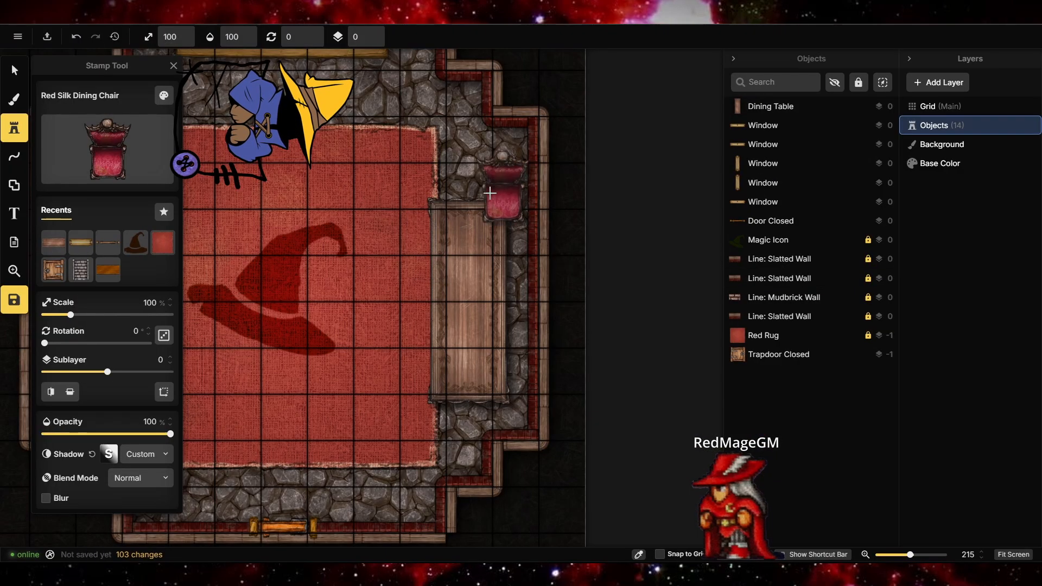
pyautogui.click(468, 188)
pyautogui.click(471, 405)
# Set the upper dining chair's sublayer to -1 so it sits beneath the table
pyautogui.click(15, 70)
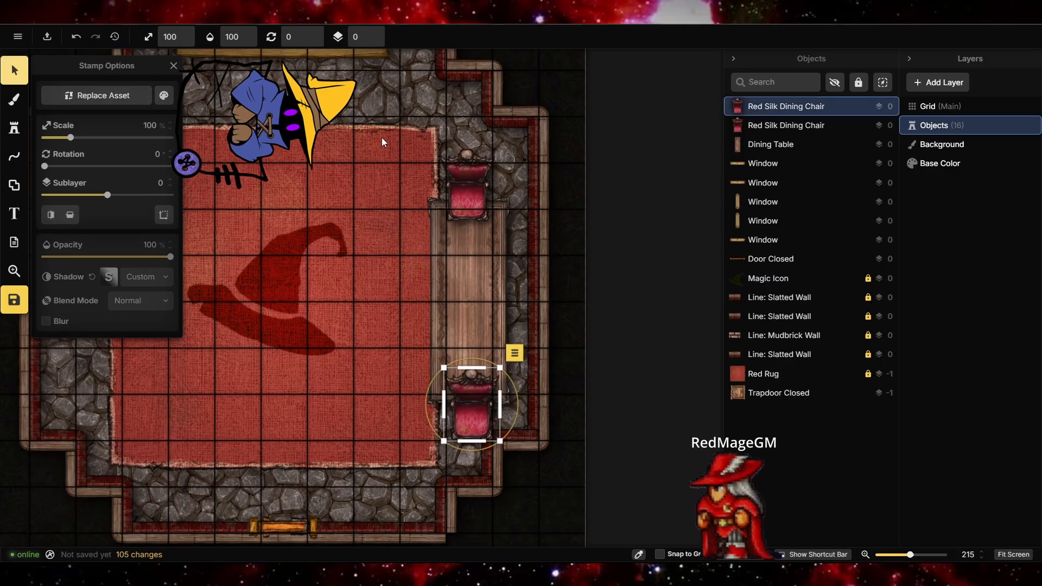
pyautogui.click(468, 183)
pyautogui.click(378, 40)
# Flip the lower chair vertically, move it to the table's lower end and set its sublayer to -1
pyautogui.click(478, 418)
pyautogui.click(70, 215)
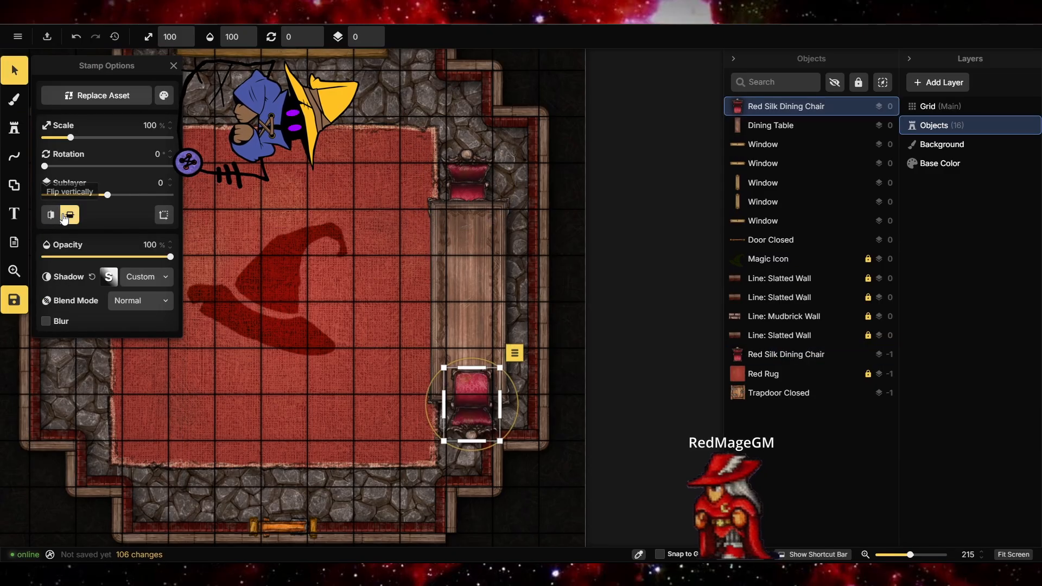
pyautogui.moveTo(474, 409); pyautogui.dragTo(469, 434)
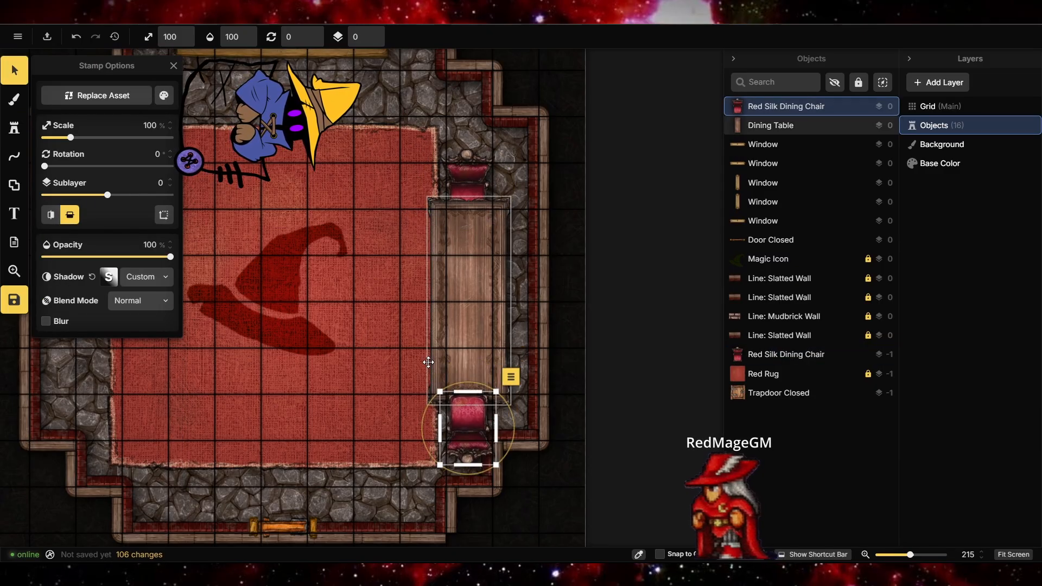
pyautogui.click(378, 40)
pyautogui.click(535, 309)
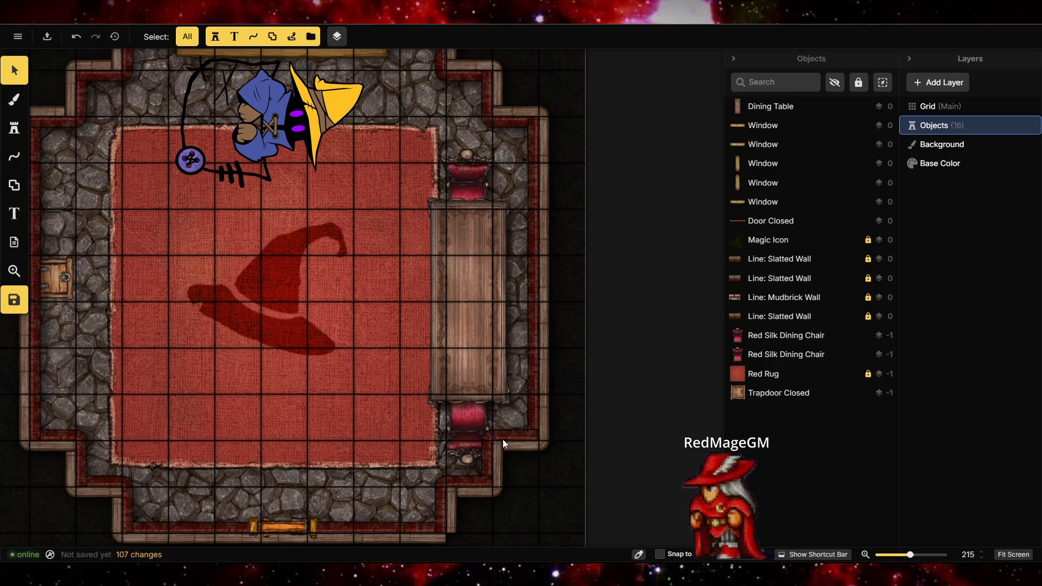
# Select the table with both chairs, move them upward together and reduce their combined scale to 87
pyautogui.click(495, 462)
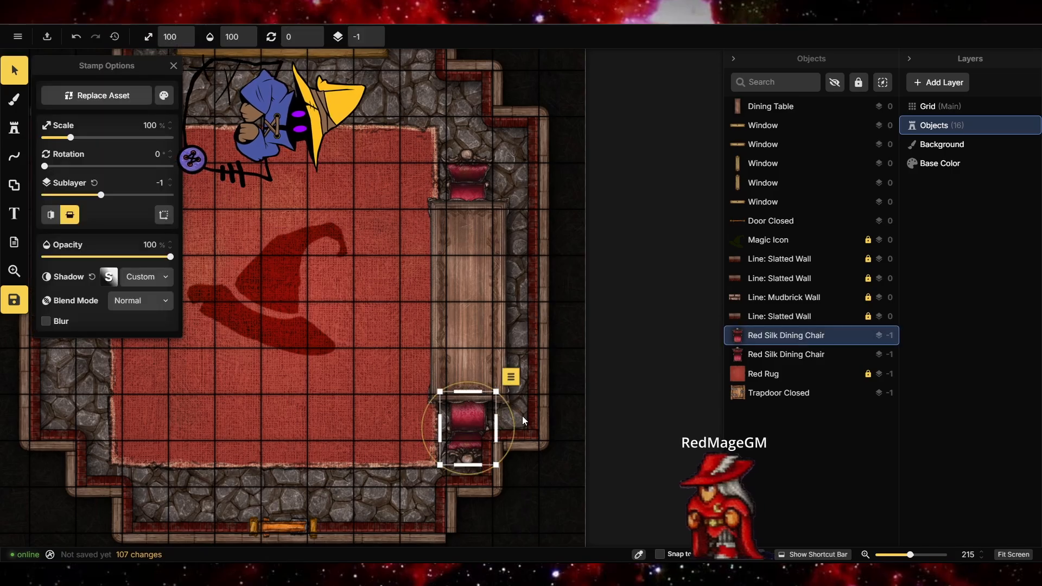
pyautogui.moveTo(522, 416); pyautogui.dragTo(473, 189)
pyautogui.moveTo(469, 237); pyautogui.dragTo(470, 210)
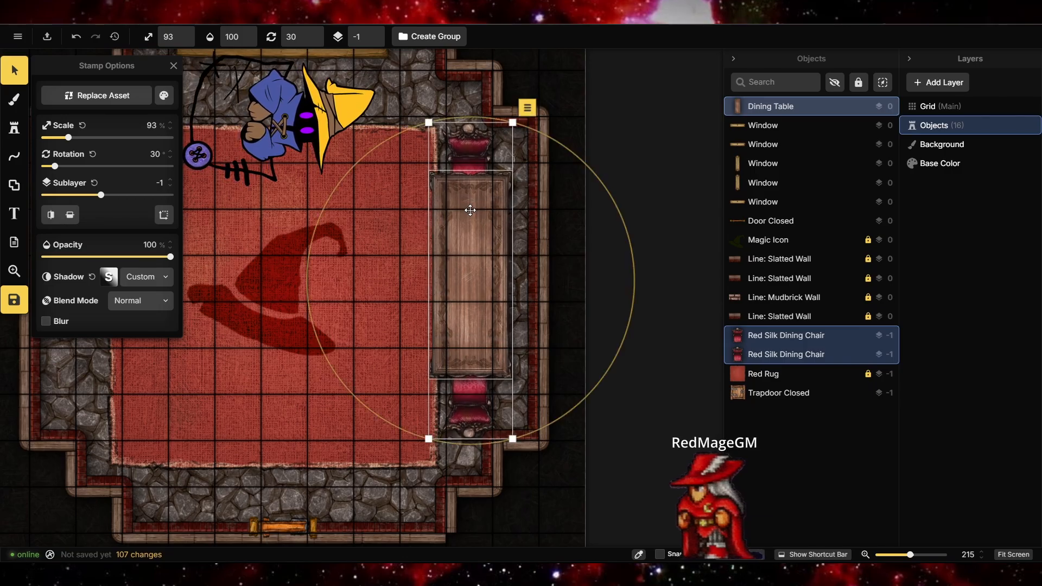
pyautogui.moveTo(432, 128); pyautogui.dragTo(434, 139)
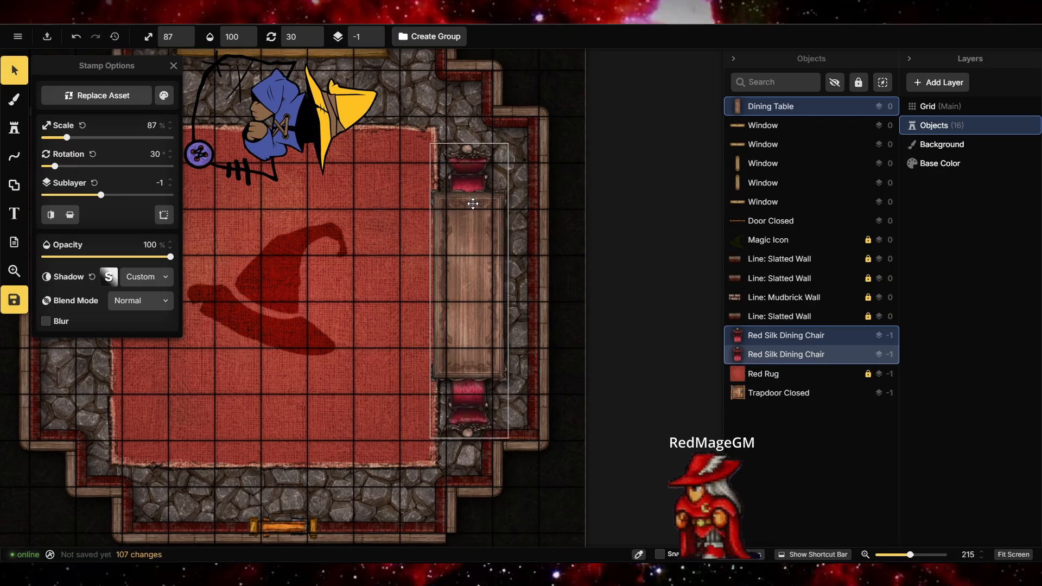
# Tuck the lower dining chair under the table's lower end and nudge the table slightly upward
pyautogui.click(482, 432)
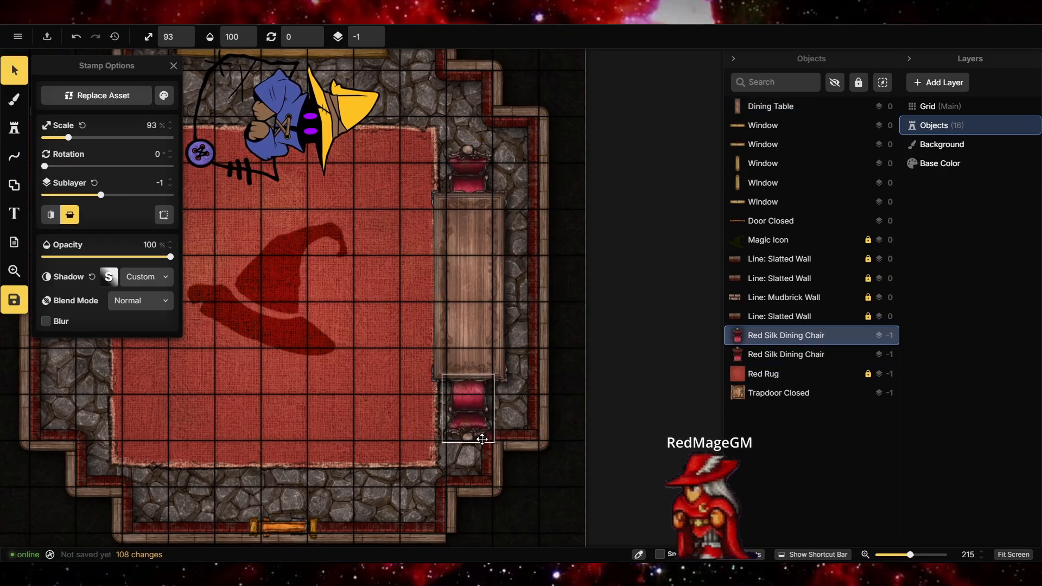
pyautogui.moveTo(481, 416); pyautogui.dragTo(482, 417)
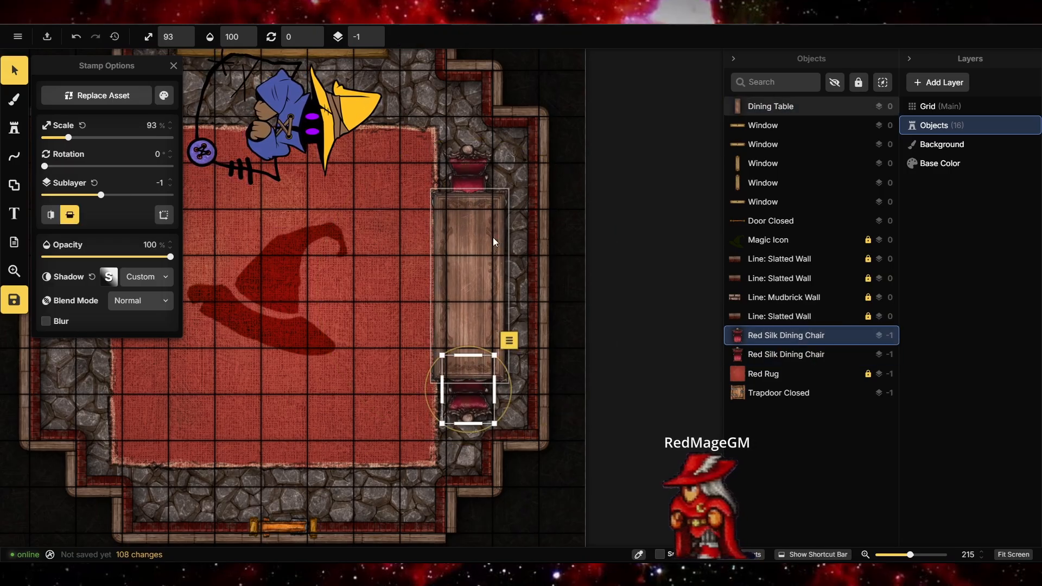
pyautogui.moveTo(470, 244); pyautogui.dragTo(470, 232)
pyautogui.moveTo(432, 374); pyautogui.dragTo(429, 379)
pyautogui.scroll(5, 381, 387)
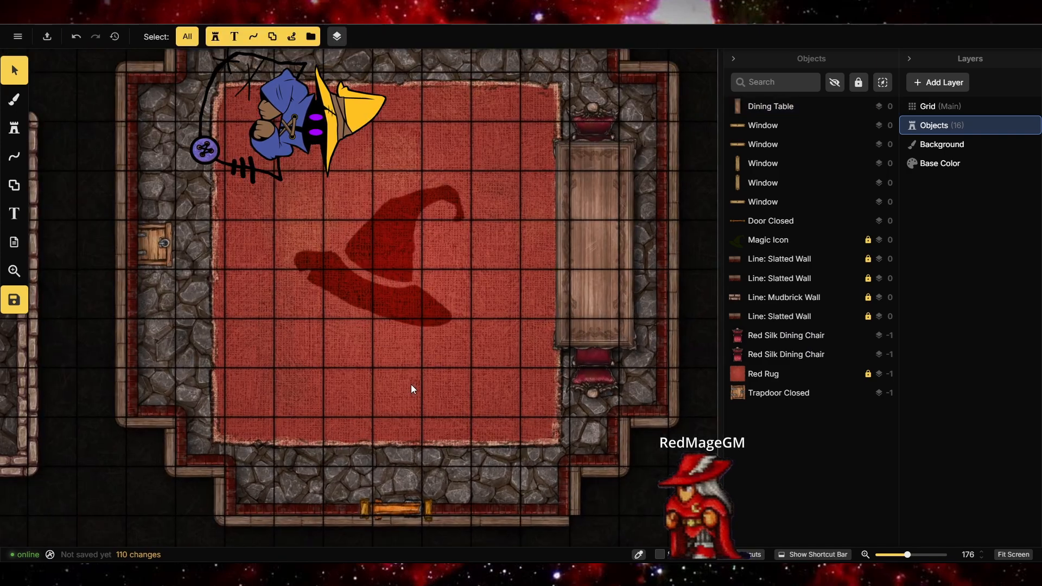
pyautogui.scroll(-5, 410, 382)
pyautogui.scroll(3, 388, 190)
pyautogui.scroll(-5, 328, 305)
pyautogui.scroll(5, 363, 421)
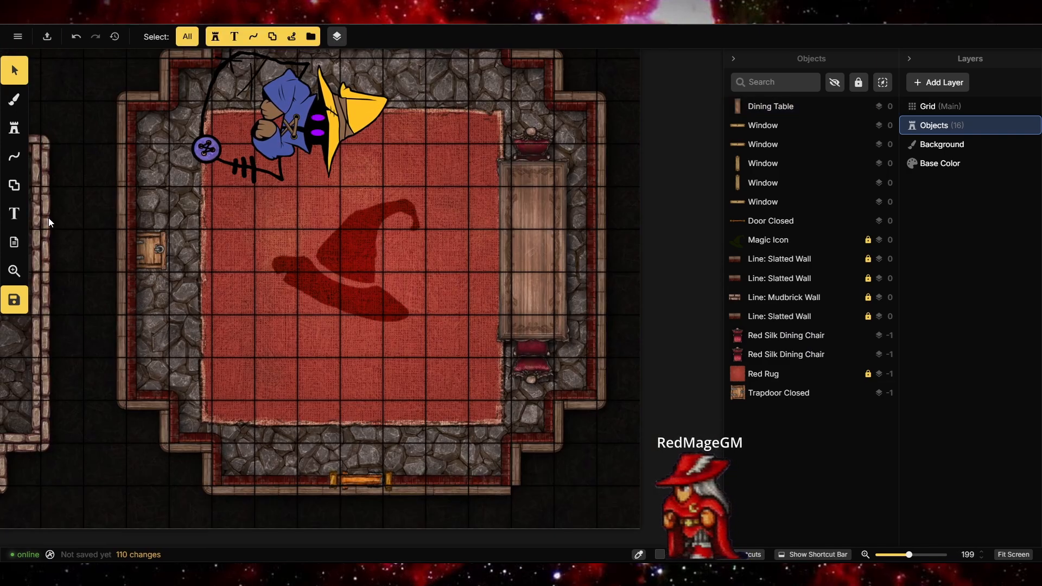
# Choose the fifth Basalt Stairs variant from the Gothic Castle pack of the Fantasy Battlemaps catalog
pyautogui.click(14, 128)
pyautogui.click(93, 145)
pyautogui.scroll(-5, 576, 310)
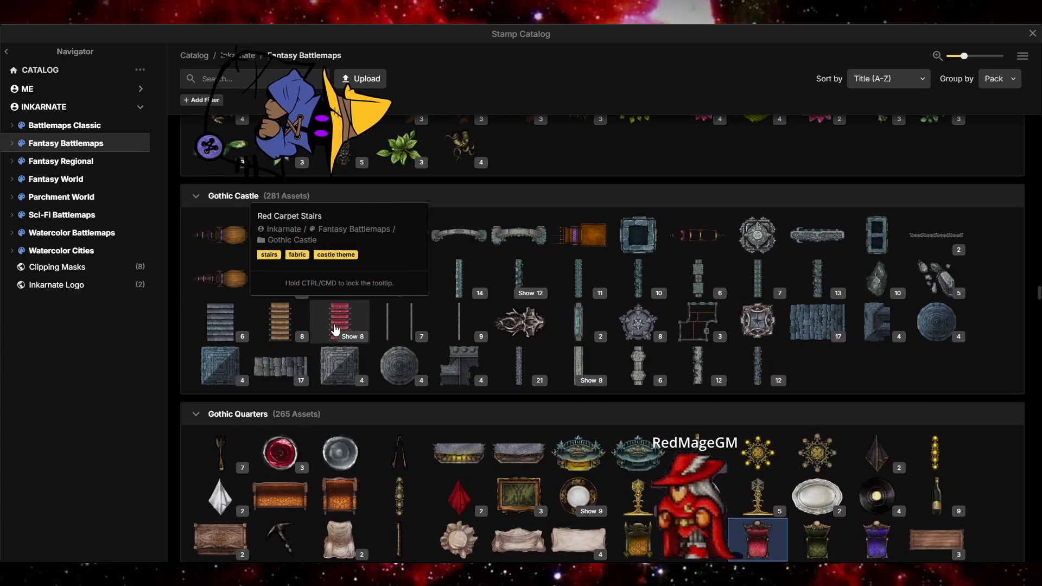
pyautogui.click(222, 322)
pyautogui.click(147, 146)
pyautogui.scroll(-2, 353, 234)
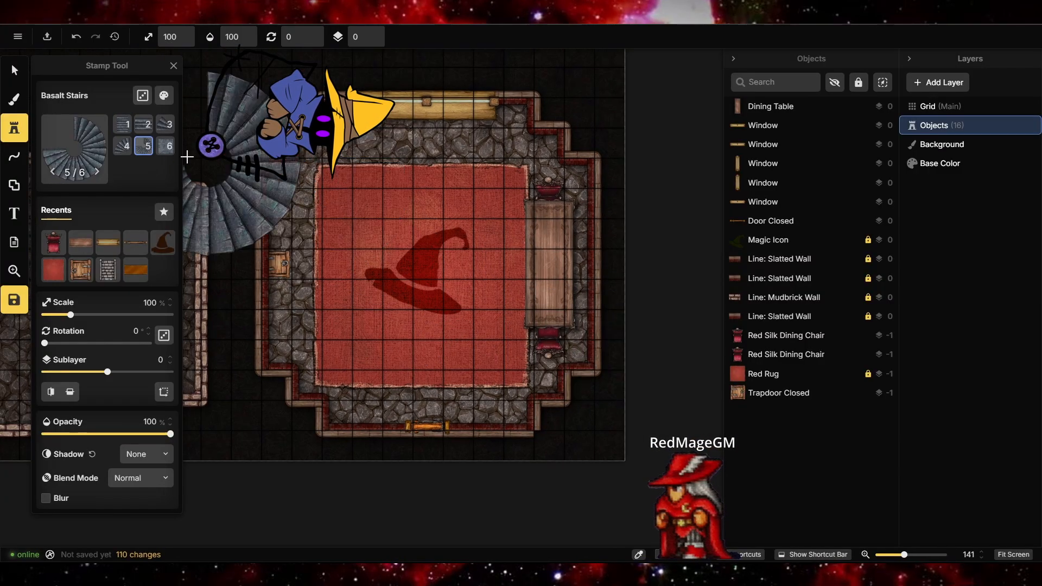
# Try the fourth Basalt Stairs variant below the trapdoor, scaled to 57, flipped horizontally and set to sublayer -1
pyautogui.click(123, 146)
pyautogui.scroll(-3, 473, 374)
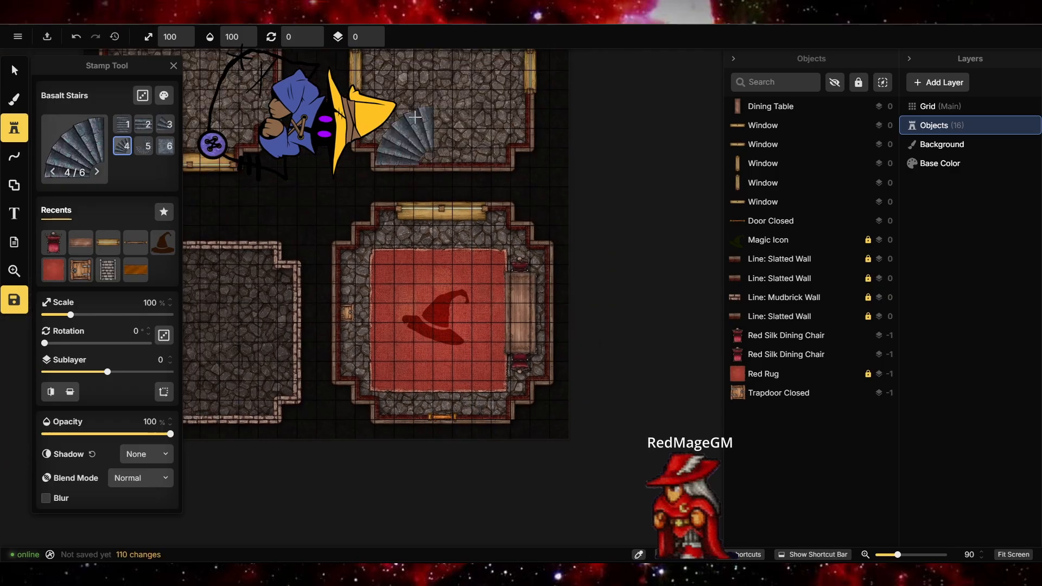
pyautogui.scroll(2, 486, 358)
pyautogui.scroll(3, 468, 337)
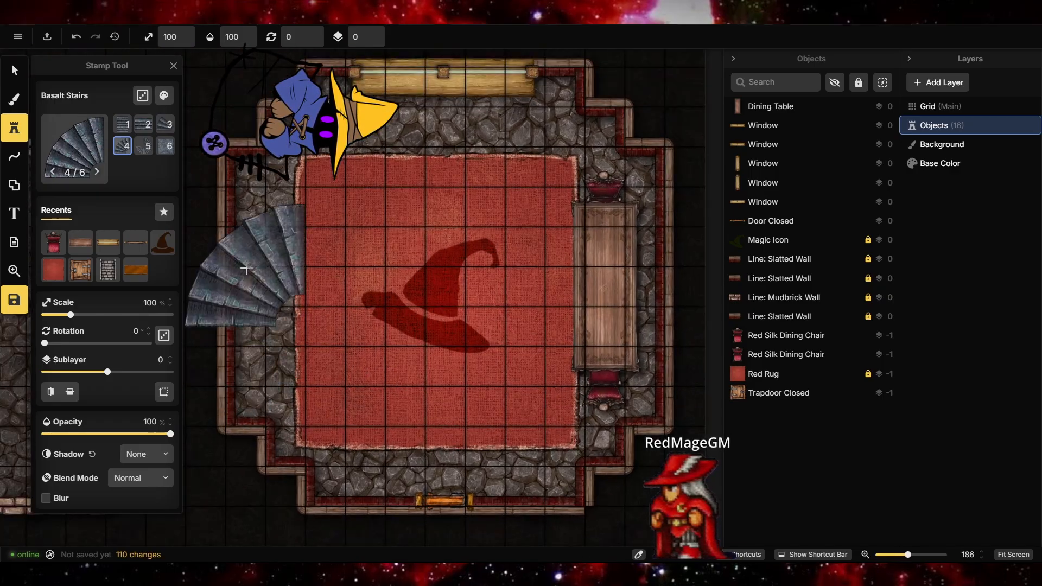
pyautogui.click(285, 359)
pyautogui.click(14, 71)
pyautogui.click(293, 350)
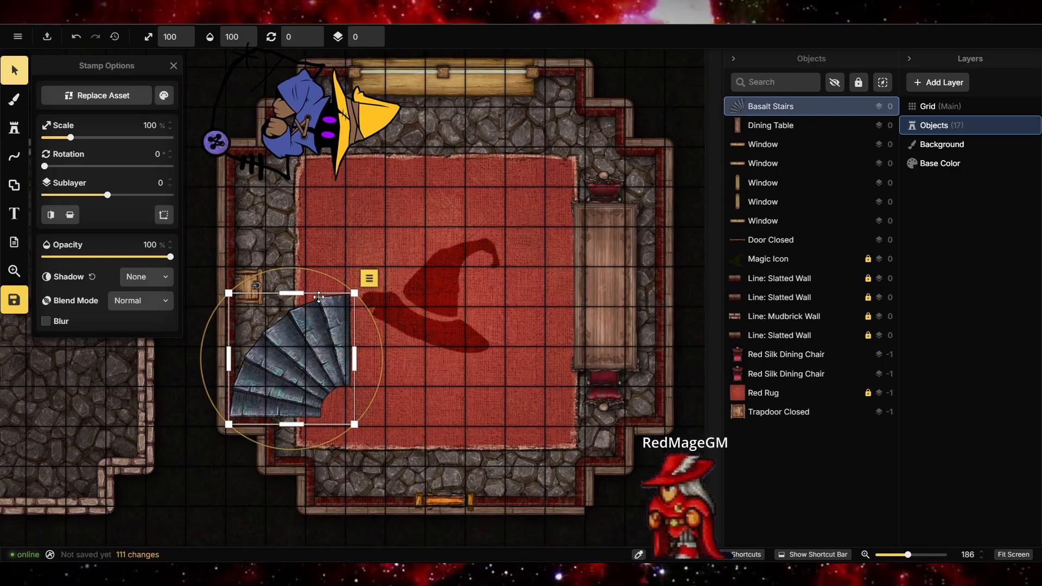
pyautogui.moveTo(353, 294); pyautogui.dragTo(265, 349)
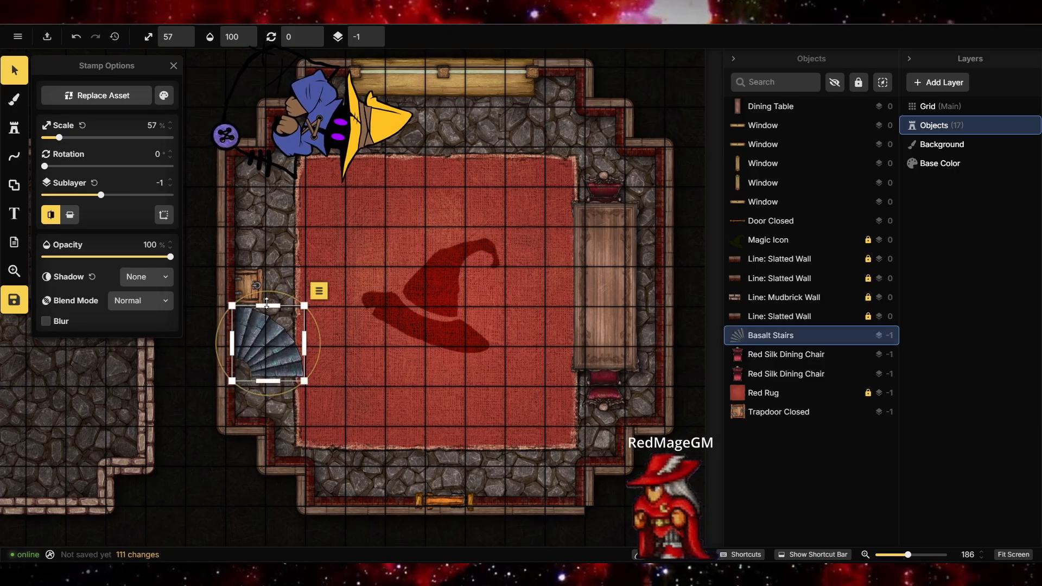
# Rotate the curved stairs to 89.5°, move them onto the rug and delete them
pyautogui.moveTo(260, 292); pyautogui.dragTo(587, 172)
pyautogui.moveTo(537, 458); pyautogui.dragTo(455, 207)
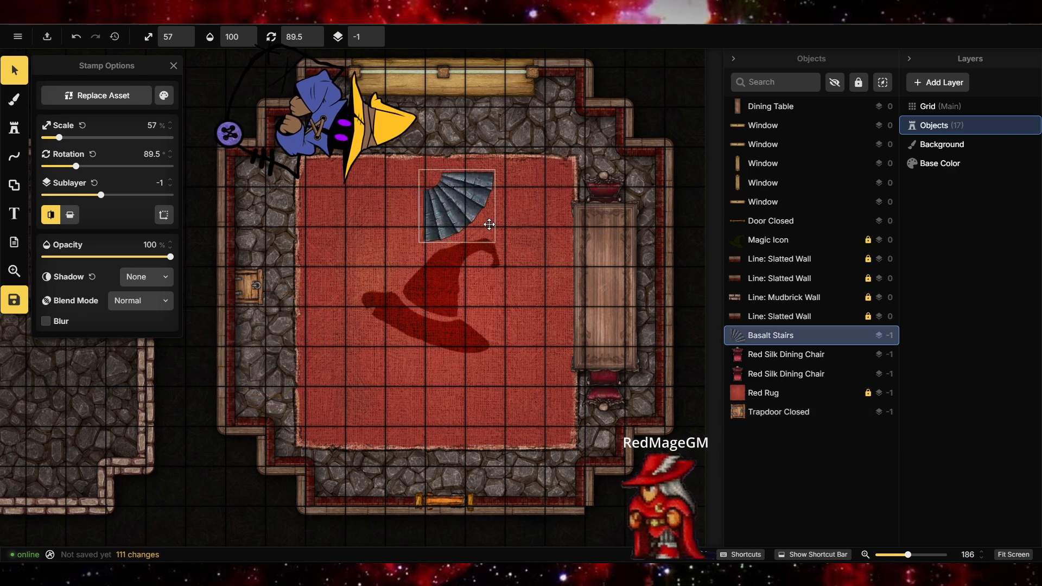
pyautogui.click(510, 178)
pyautogui.click(536, 424)
# Place the fifth Basalt Stairs variant in the rug room's upper-left corner and scale it down to 32
pyautogui.click(15, 128)
pyautogui.click(144, 146)
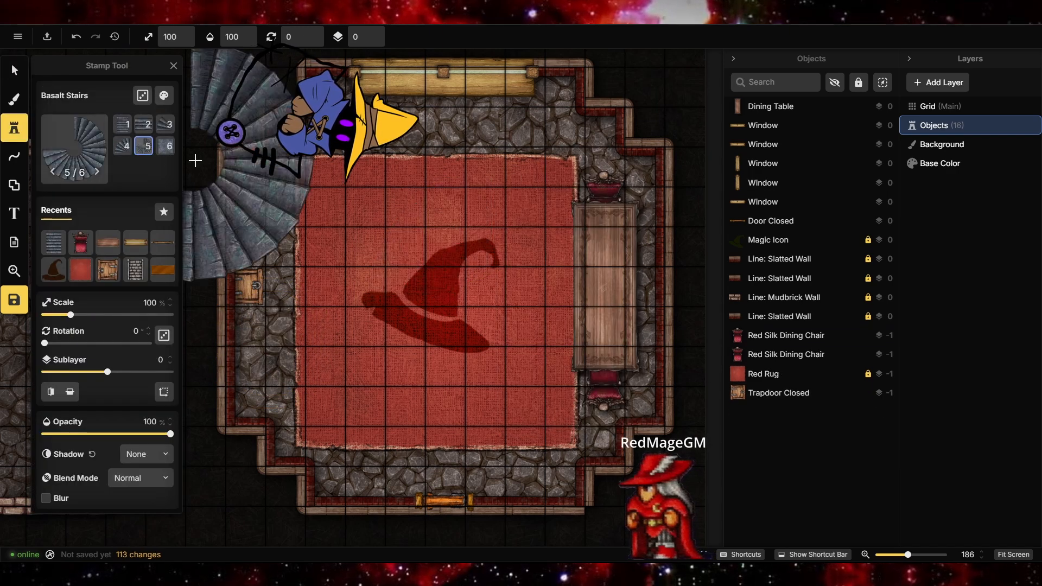
pyautogui.click(305, 178)
pyautogui.click(14, 71)
pyautogui.moveTo(426, 300); pyautogui.dragTo(262, 135)
pyautogui.moveTo(232, 88); pyautogui.dragTo(282, 151)
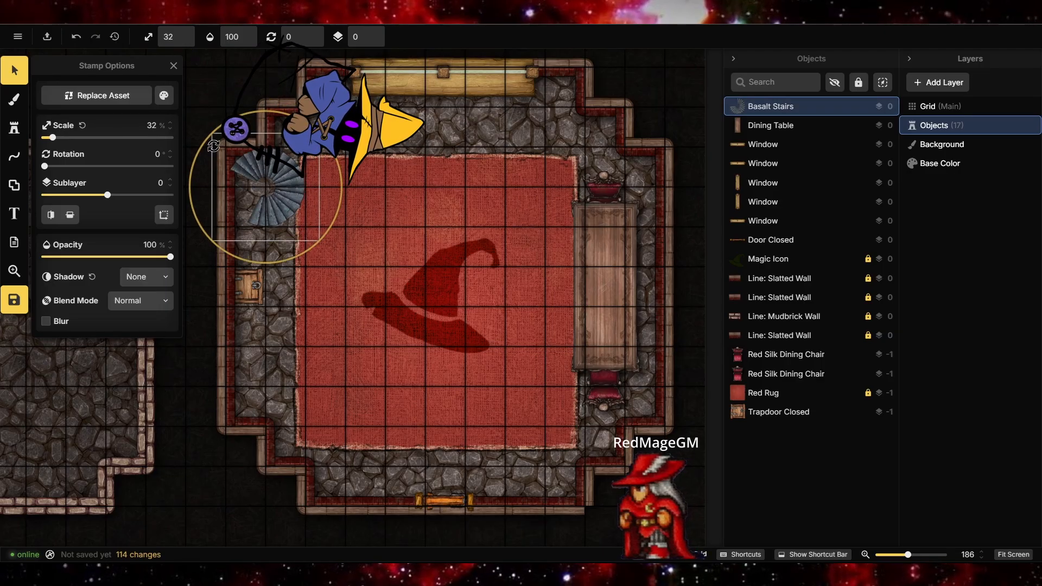
# Rotate the spiral stairs to 271.5°, set their sublayer to -1 and shift their hue to a muted purple
pyautogui.scroll(5, 264, 174)
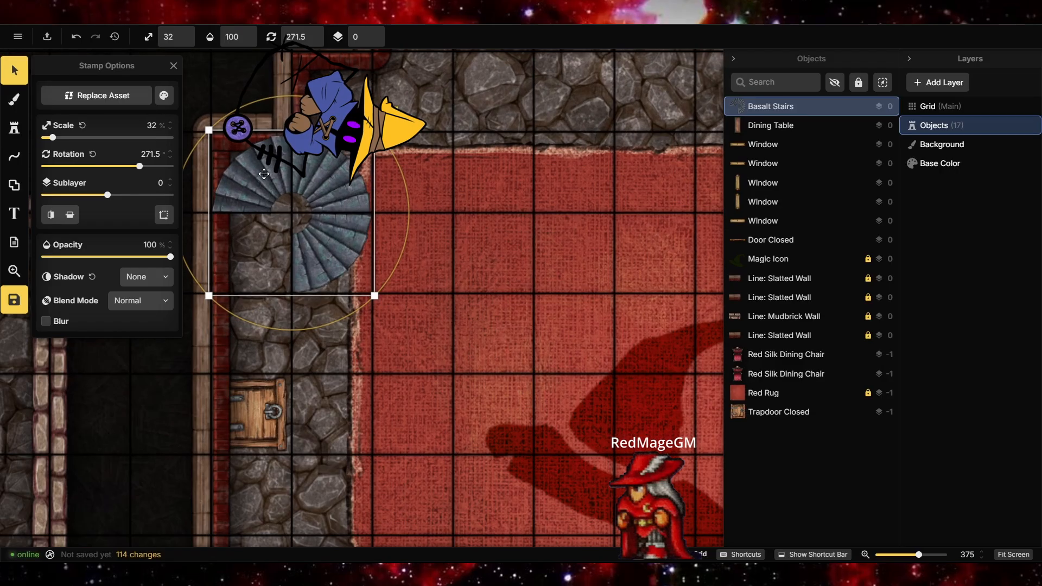
pyautogui.click(373, 43)
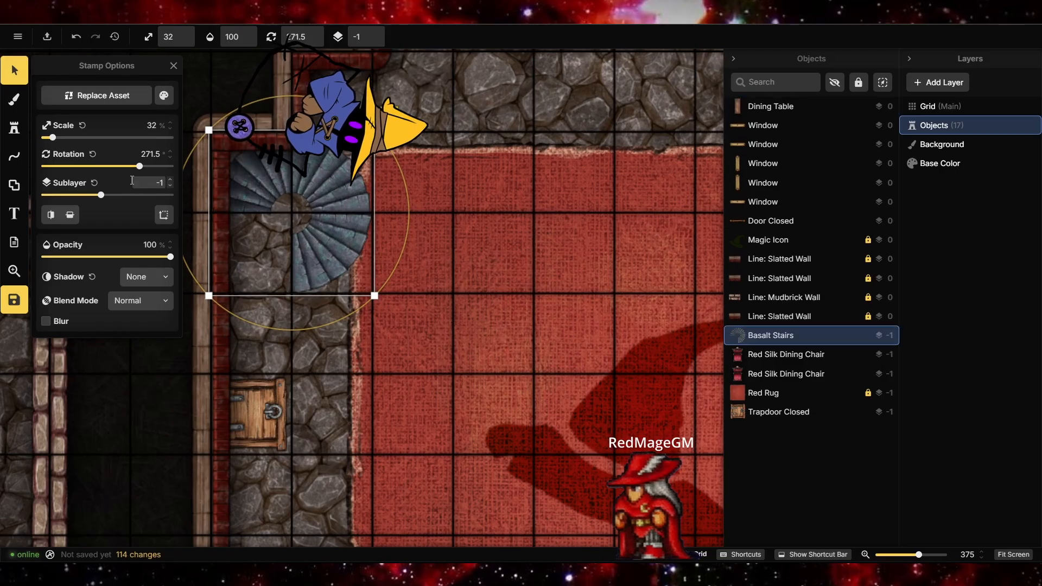
pyautogui.click(164, 95)
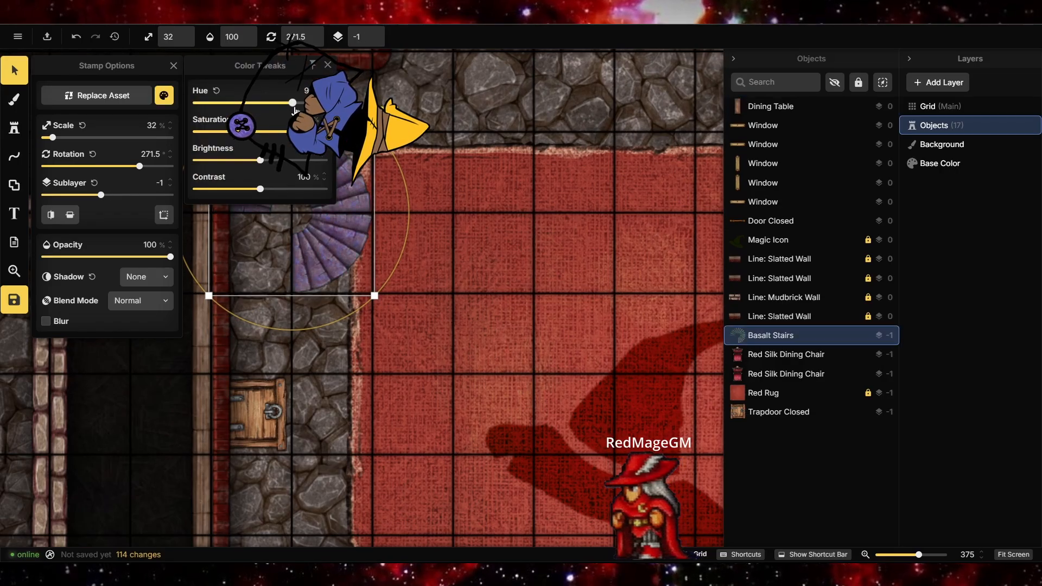
pyautogui.click(362, 269)
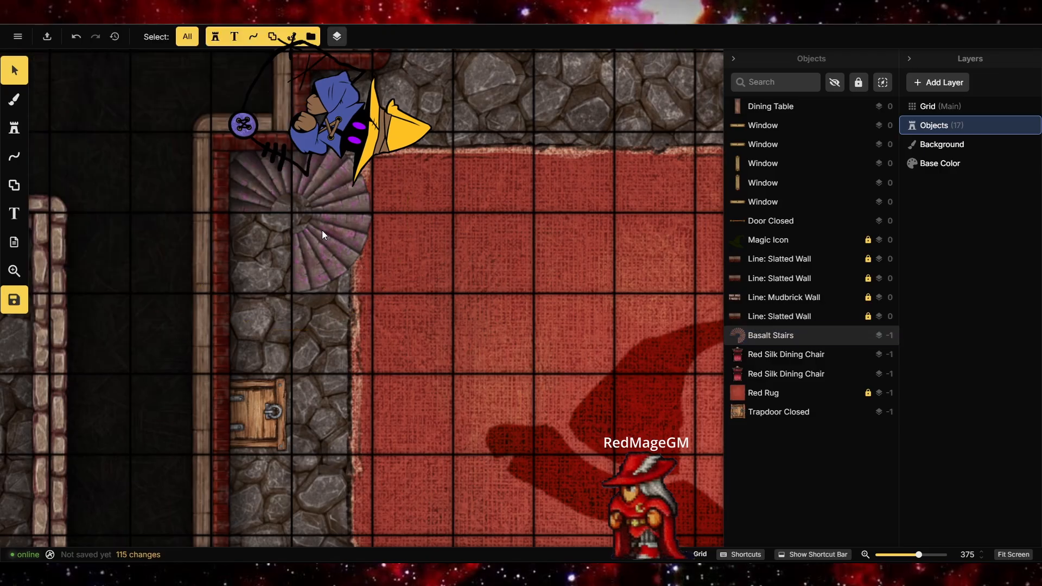
pyautogui.click(321, 230)
pyautogui.click(14, 134)
pyautogui.scroll(-1, 388, 336)
pyautogui.press('Escape')
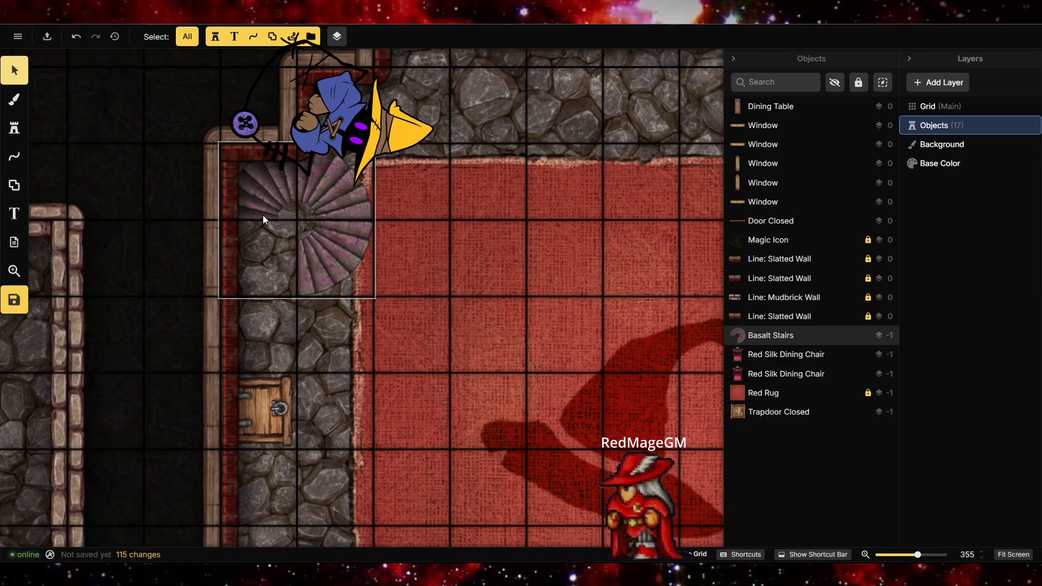
# Duplicate the purple spiral stairs and fit the copy into the upper-left corner of the map's upper-right room
pyautogui.click(262, 215)
pyautogui.click(390, 145)
pyautogui.click(423, 250)
pyautogui.scroll(-5, 325, 441)
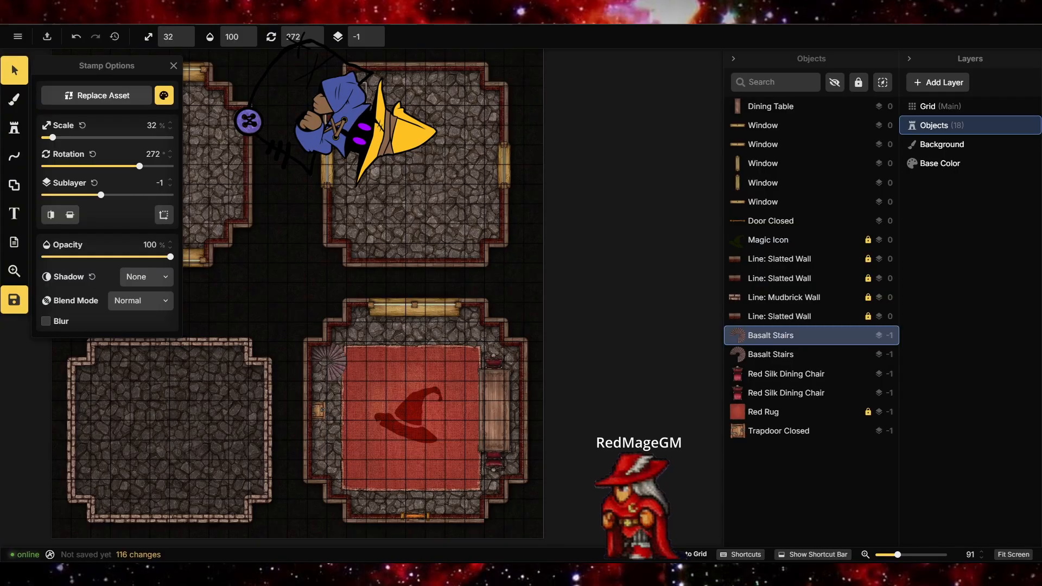
pyautogui.scroll(6, 341, 211)
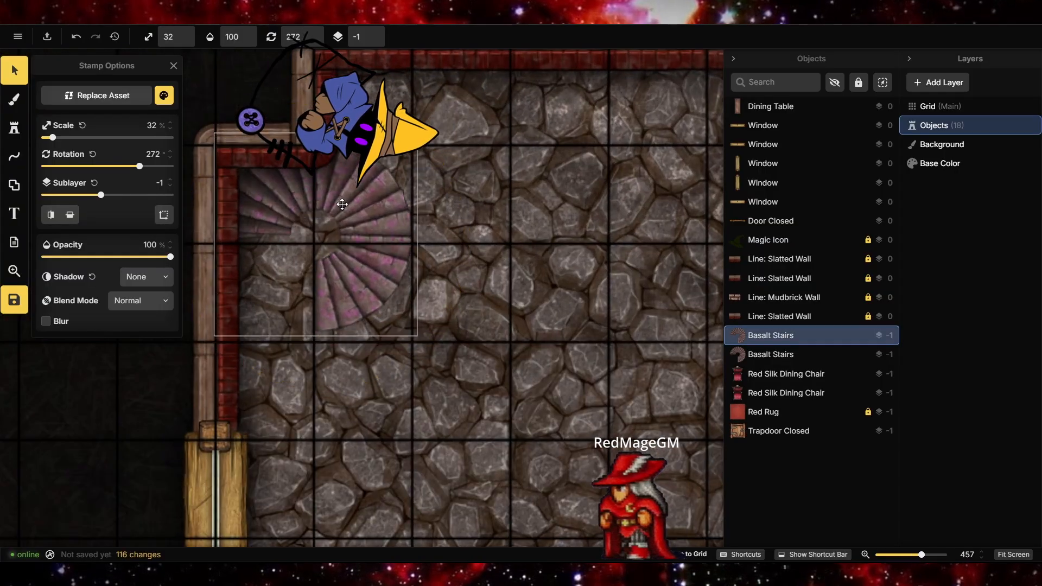
pyautogui.moveTo(341, 210); pyautogui.dragTo(344, 213)
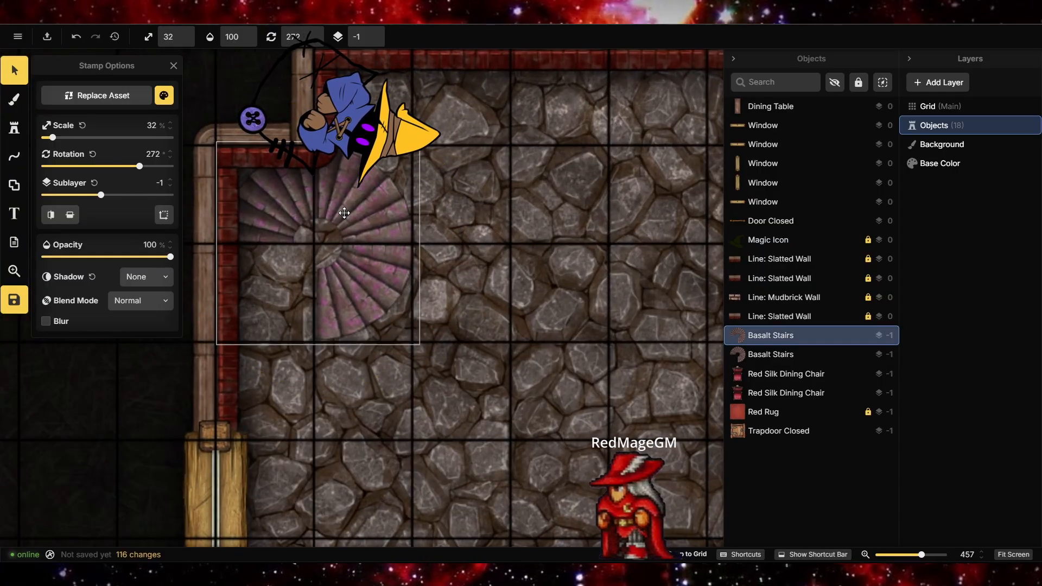
# Duplicate the spiral stairs again and fit the copy into the upper-left corner of the map's upper-left room
pyautogui.scroll(-6, 522, 279)
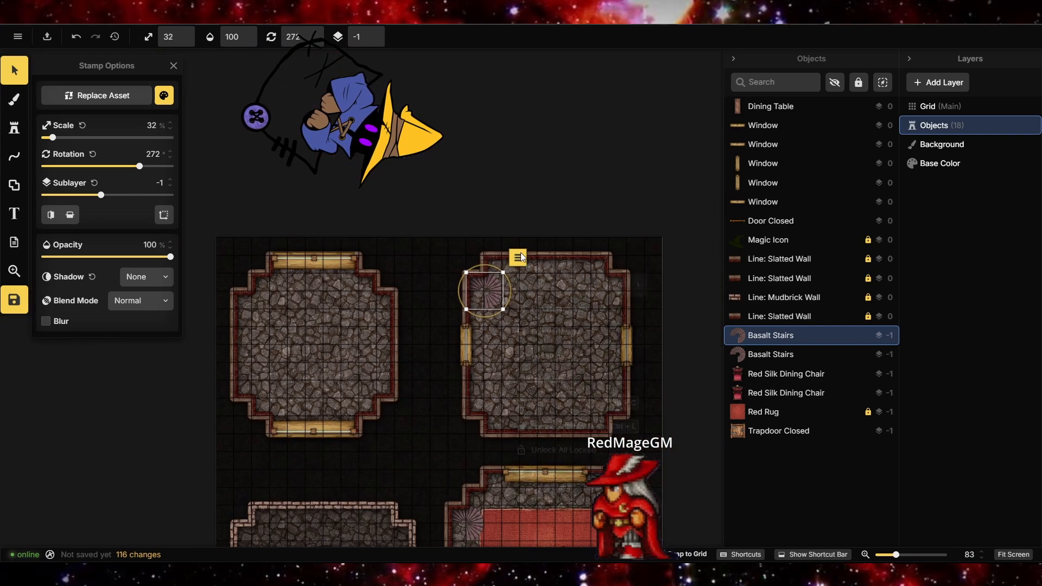
pyautogui.click(550, 364)
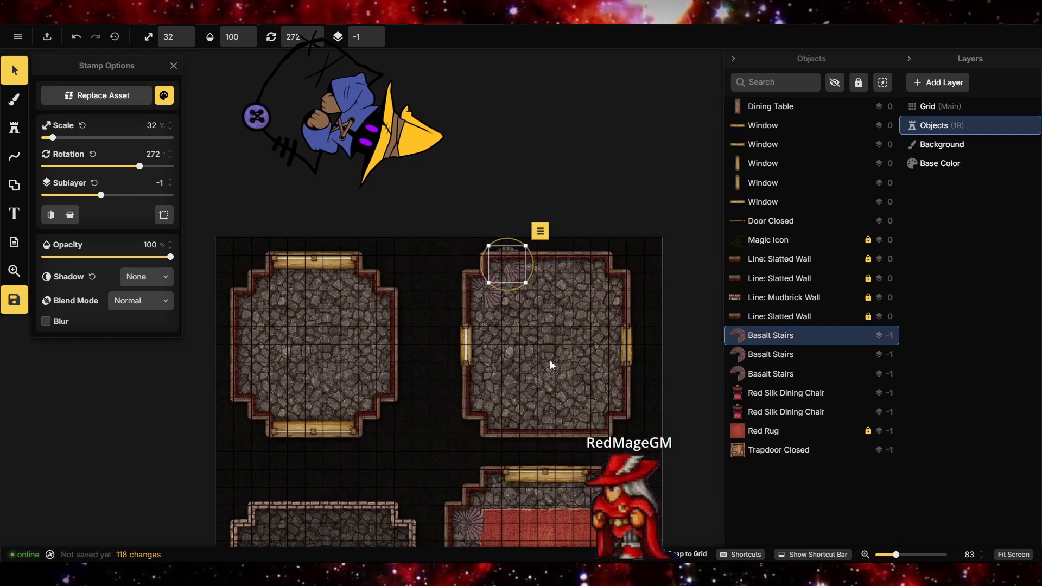
pyautogui.scroll(5, 260, 310)
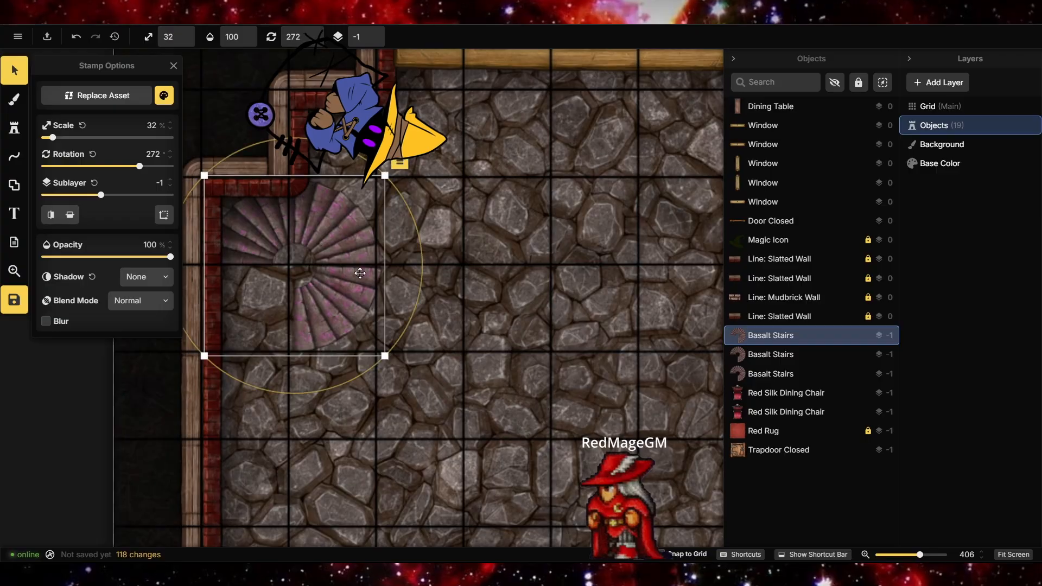
pyautogui.scroll(-6, 265, 326)
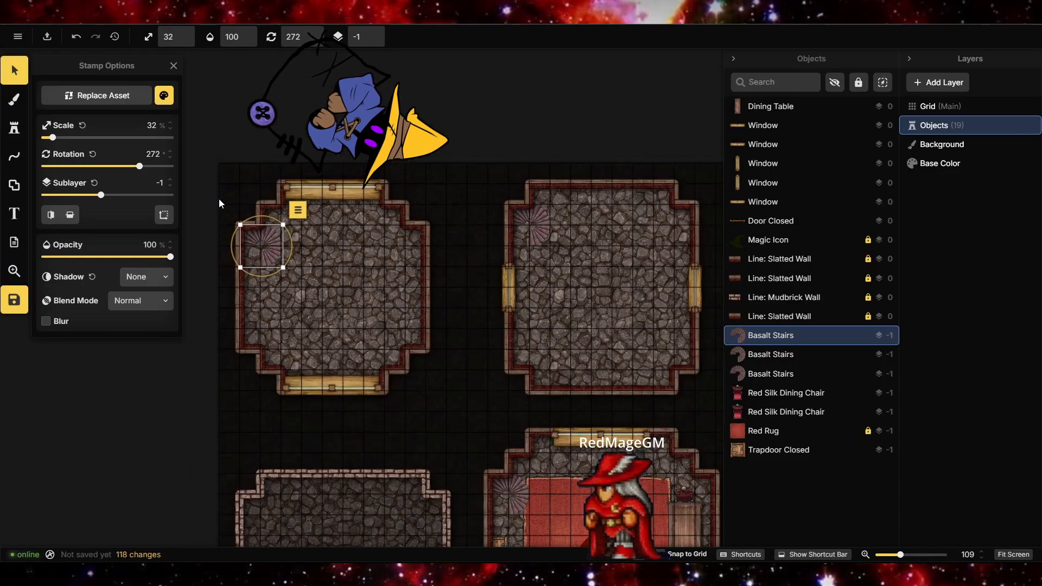
# Browse the Fantasy Battlemaps stamp packs for a ladder to match the trapdoor
pyautogui.scroll(4, 262, 416)
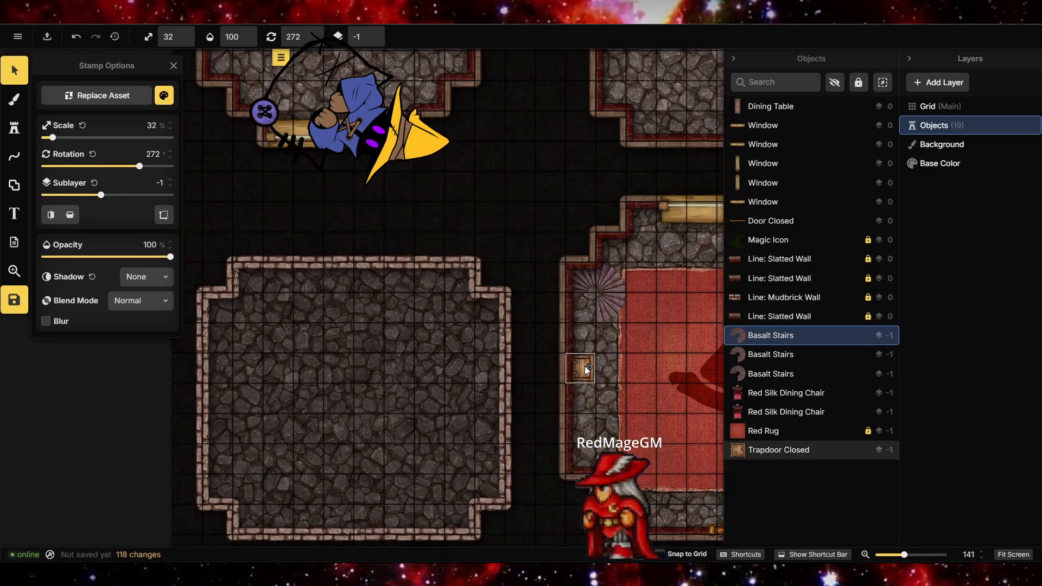
pyautogui.click(584, 368)
pyautogui.click(15, 128)
pyautogui.click(84, 142)
pyautogui.scroll(-10, 582, 372)
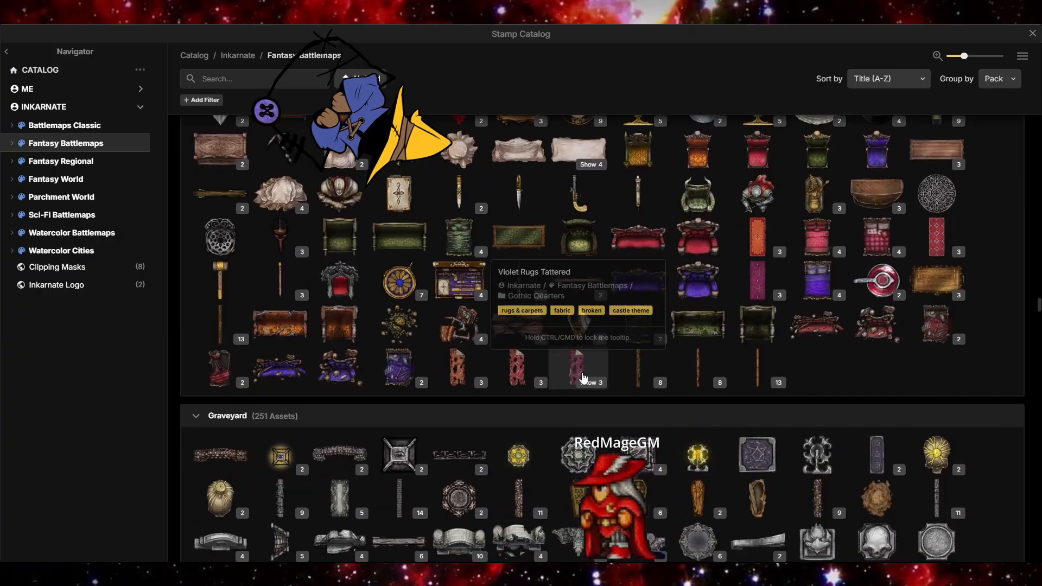
pyautogui.scroll(5, 582, 372)
pyautogui.scroll(-15, 582, 377)
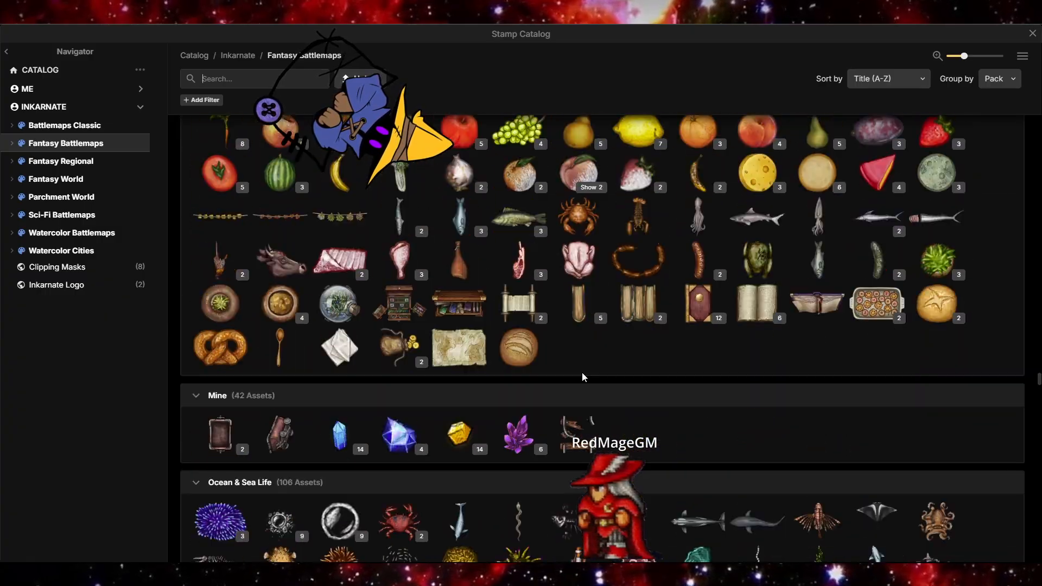
pyautogui.scroll(-15, 582, 376)
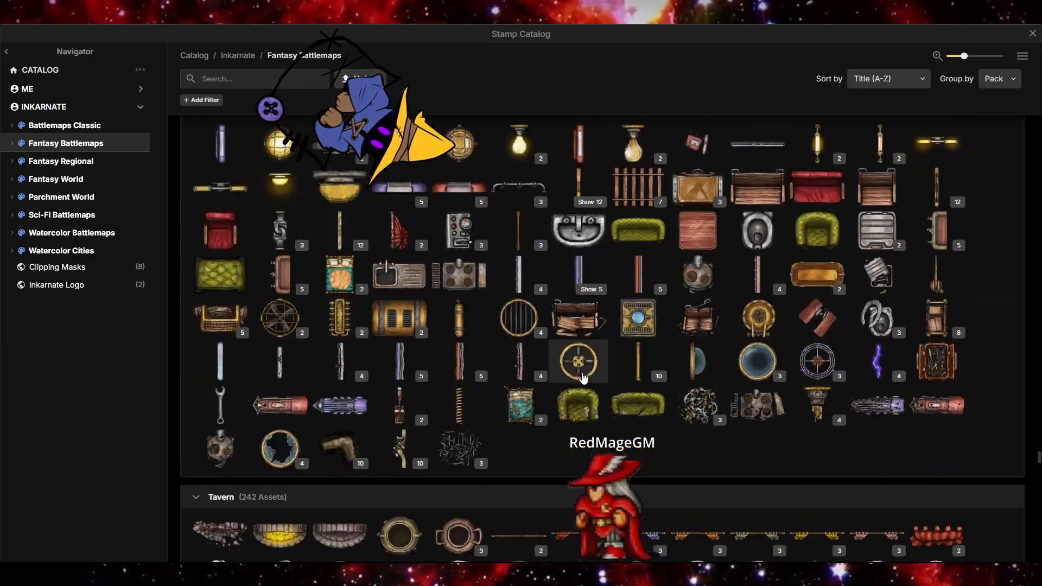
pyautogui.scroll(3, 582, 376)
pyautogui.scroll(3, 582, 374)
pyautogui.scroll(-10, 907, 475)
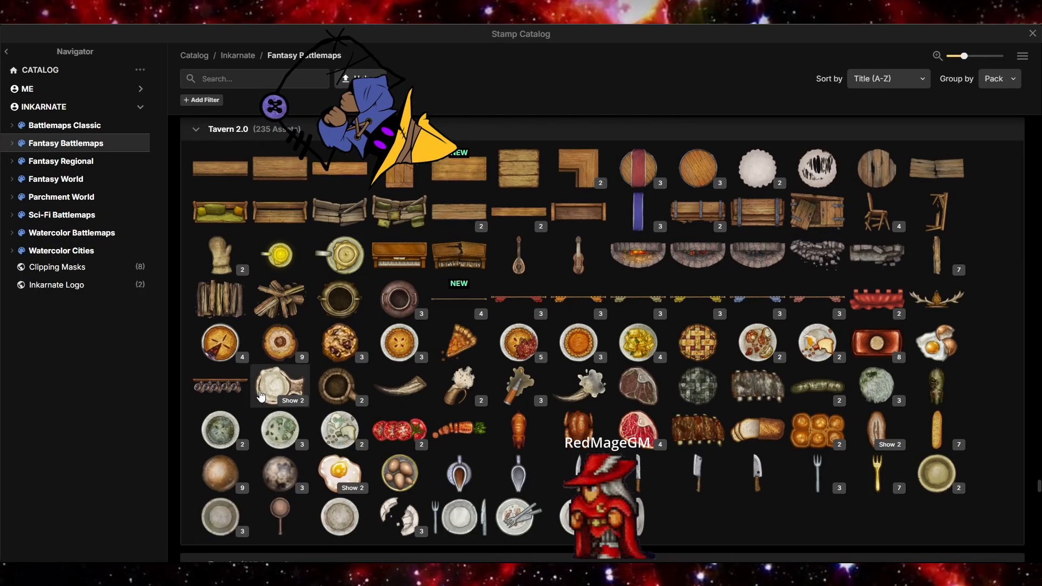
# Search the stamp catalog for "ladder", filter by the Ladders tag and choose the Ladder stamp
pyautogui.write('ladder')
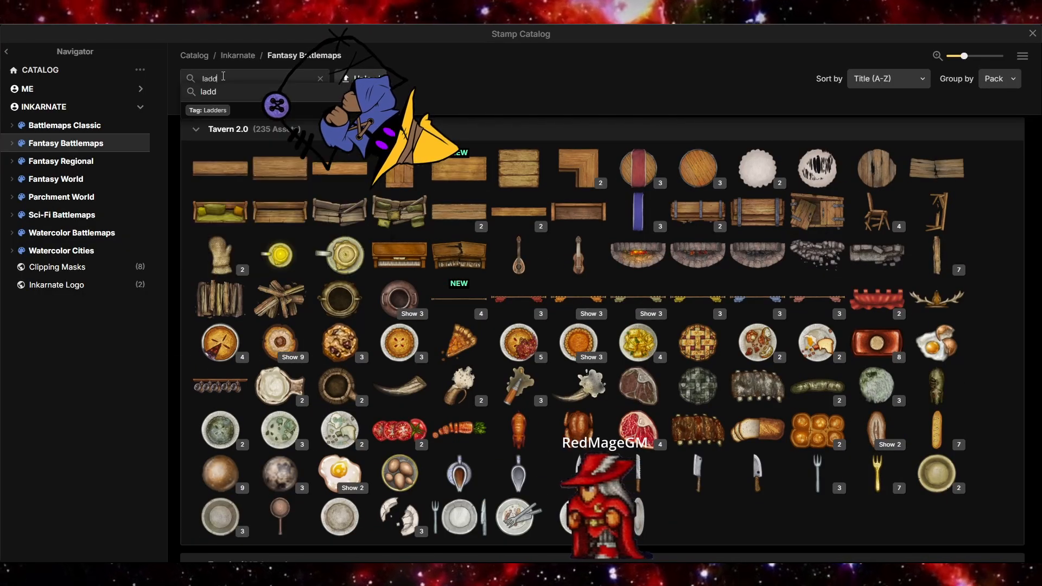
pyautogui.click(223, 109)
pyautogui.click(235, 256)
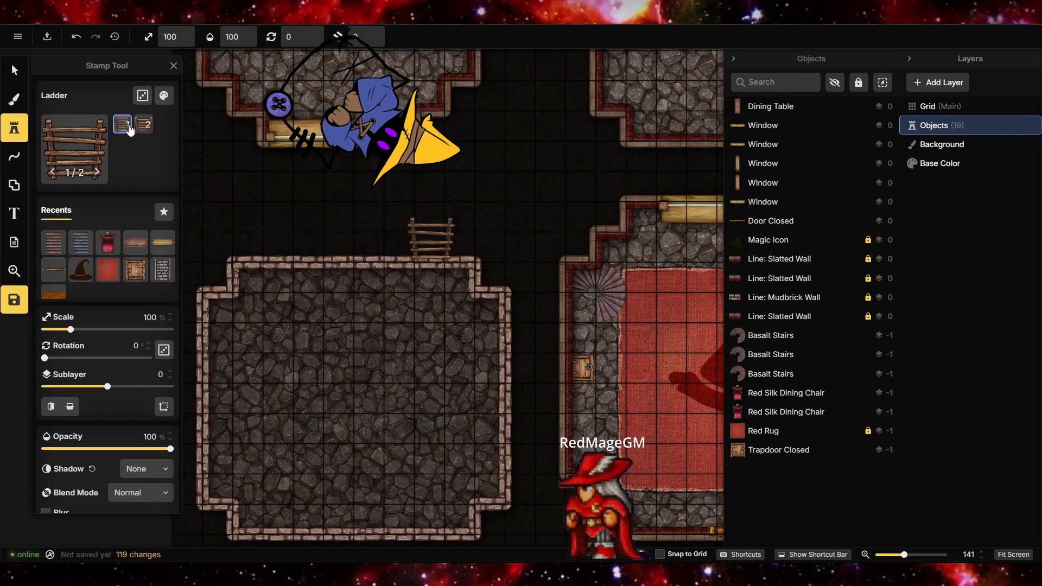
# Place a ladder against the left wall of the lower-left room, scaled to 80 and rotated to 270.5°
pyautogui.scroll(5, 273, 368)
pyautogui.click(285, 353)
pyautogui.click(15, 71)
pyautogui.click(279, 347)
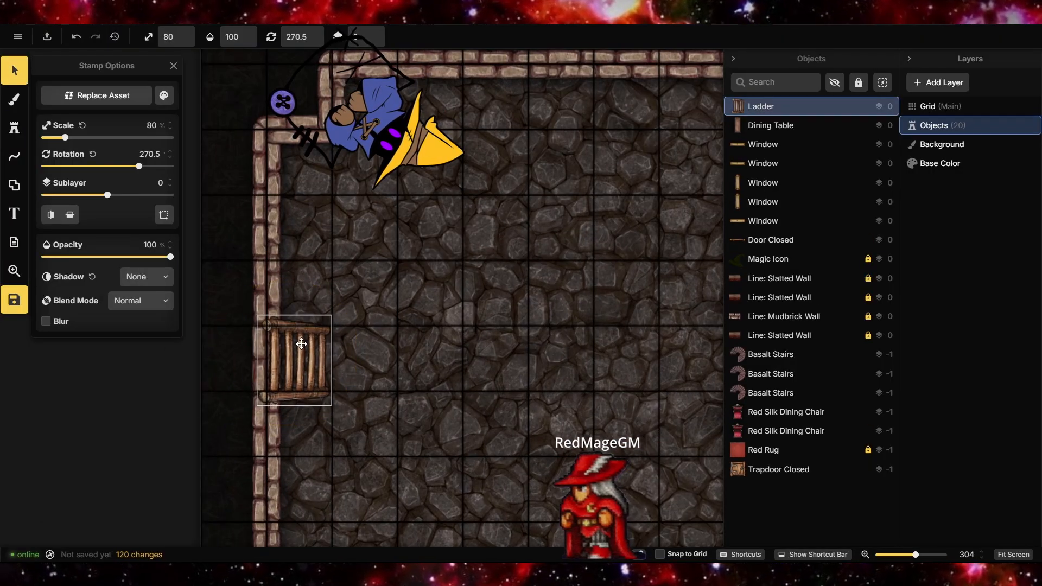
pyautogui.moveTo(303, 343); pyautogui.dragTo(302, 341)
pyautogui.click(411, 381)
pyautogui.scroll(-5, 253, 346)
pyautogui.moveTo(374, 366); pyautogui.dragTo(284, 342)
pyautogui.scroll(2, 293, 337)
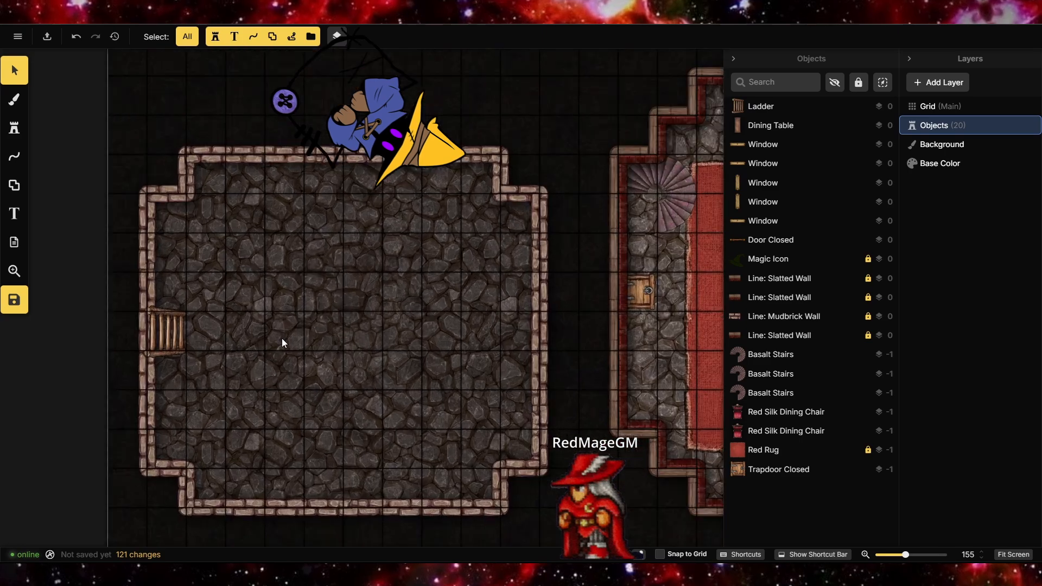
# Choose the Wooden Wall stamp from the Fantasy Battlemaps catalog
pyautogui.click(14, 127)
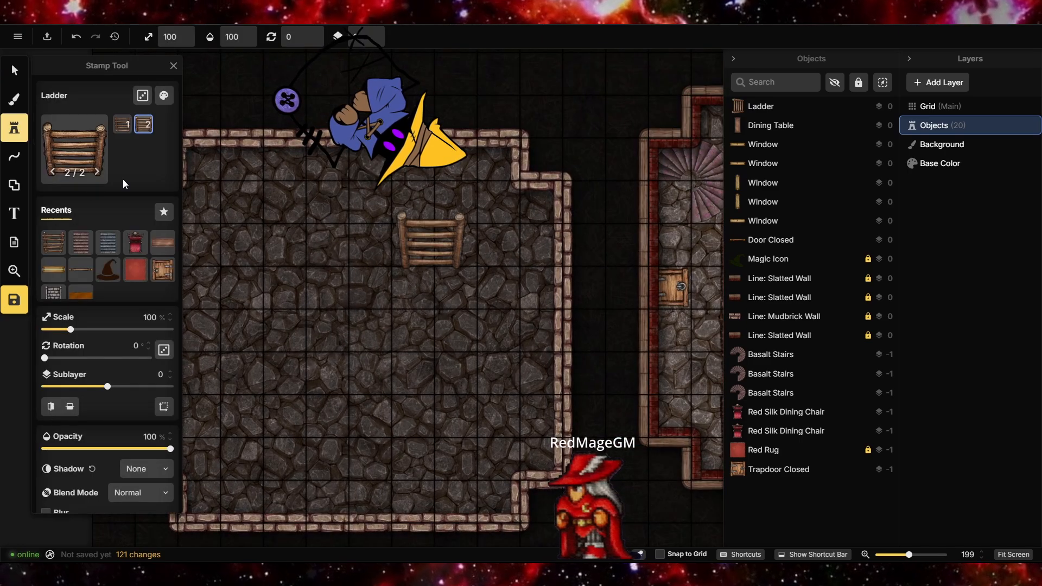
pyautogui.scroll(-2, 250, 347)
pyautogui.scroll(-2, 250, 347)
pyautogui.scroll(4, 602, 339)
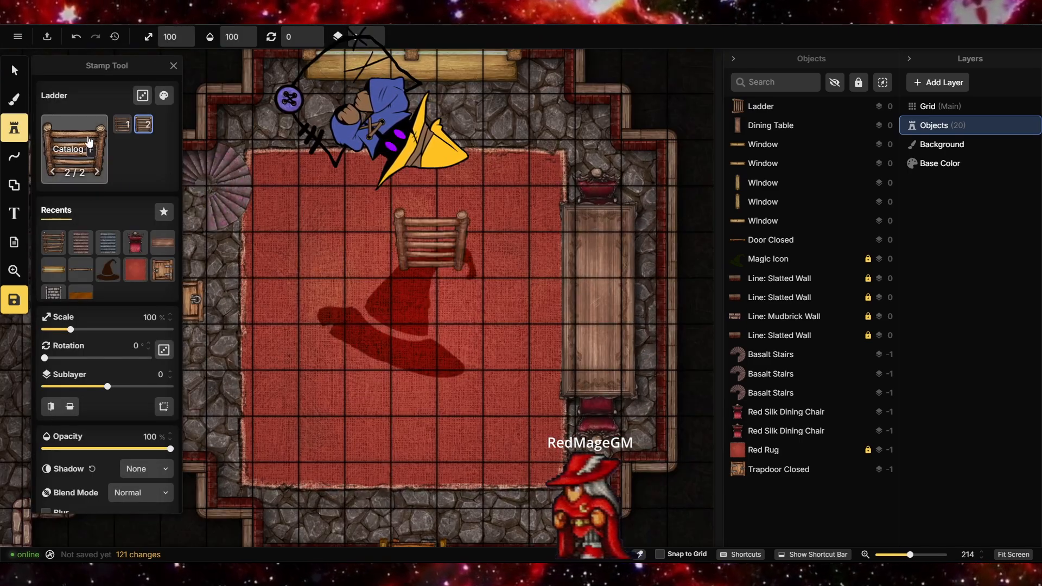
pyautogui.click(88, 144)
pyautogui.click(325, 100)
pyautogui.scroll(-15, 392, 284)
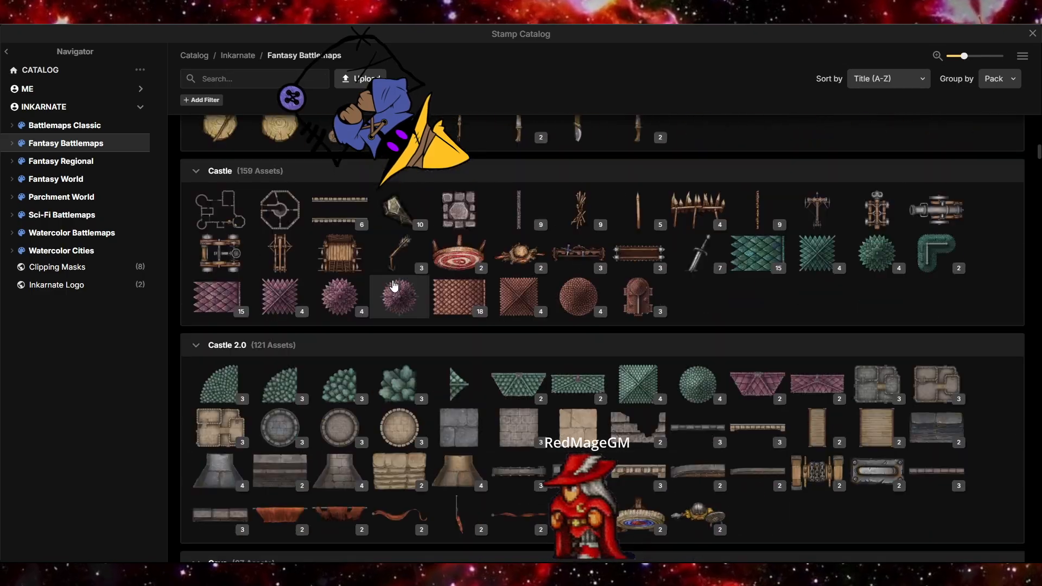
pyautogui.scroll(-10, 394, 286)
pyautogui.click(395, 280)
pyautogui.scroll(5, 313, 208)
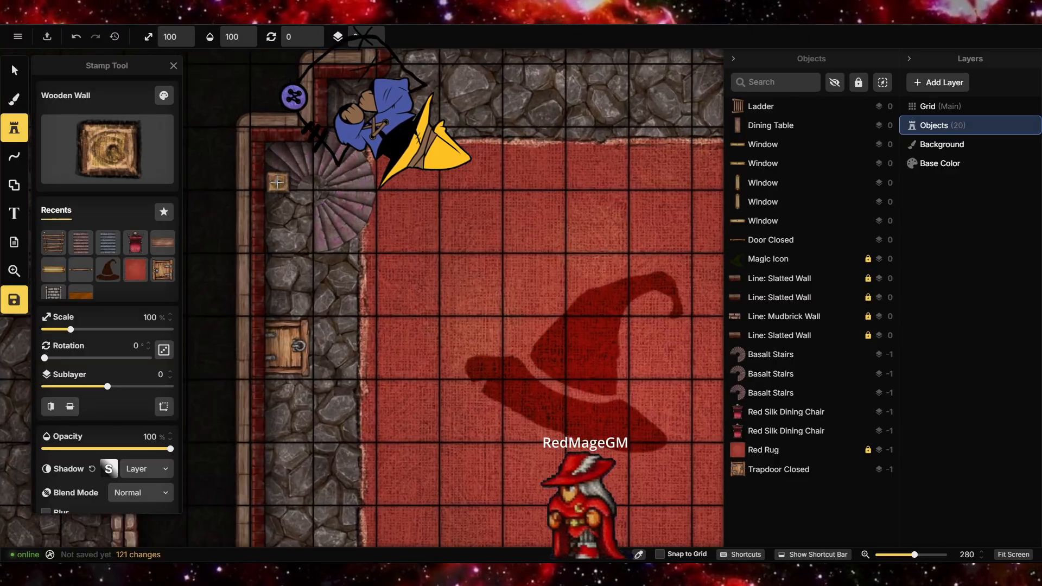
# Place two Wooden Wall stamps as posts beside the rug room's spiral stairs and put the upper post on sublayer -2
pyautogui.click(313, 208)
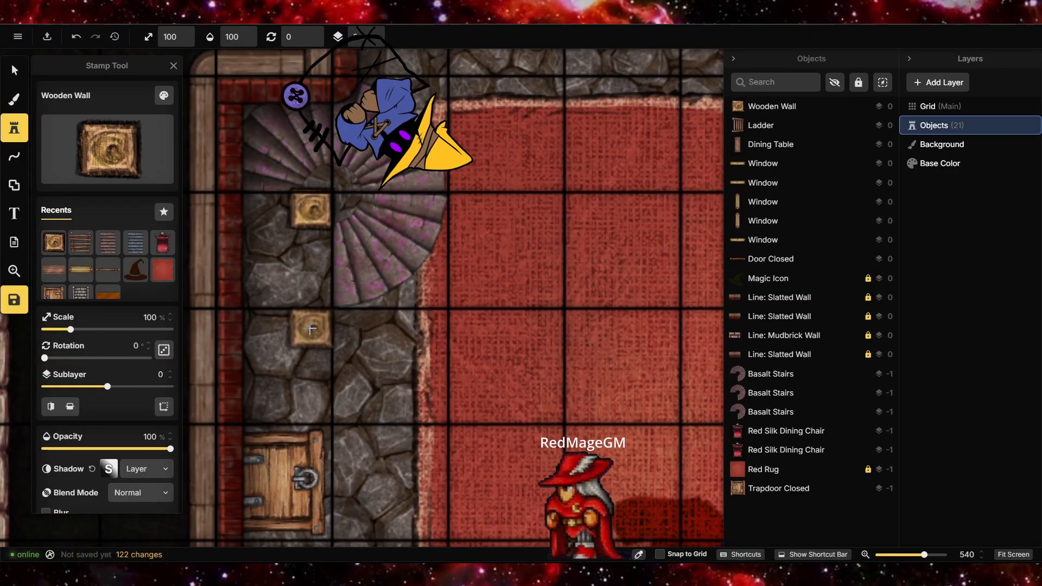
pyautogui.click(309, 289)
pyautogui.press('v')
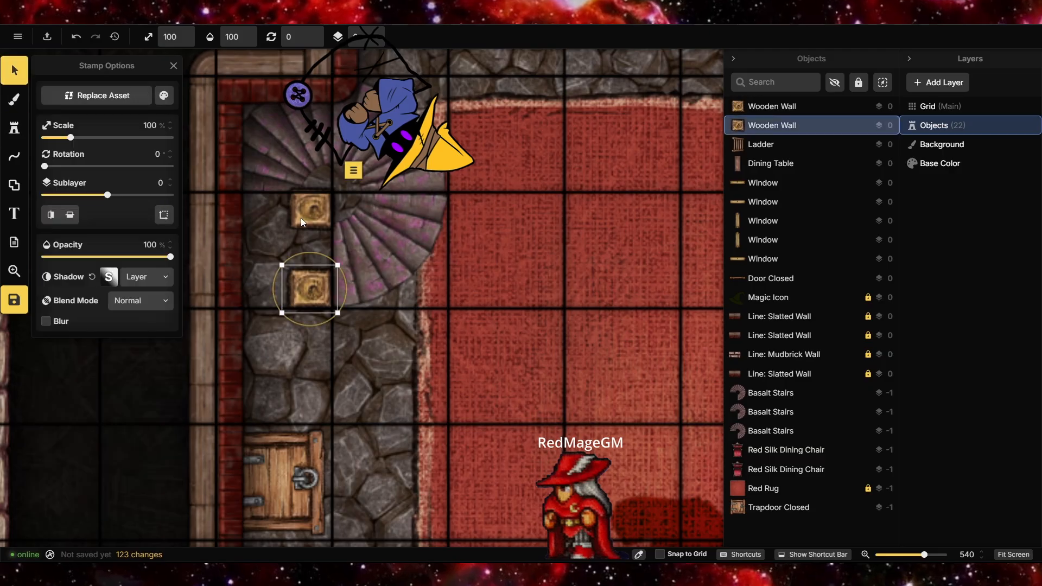
pyautogui.moveTo(301, 217); pyautogui.dragTo(305, 216)
pyautogui.press('pagedown')
pyautogui.press('pagedown')
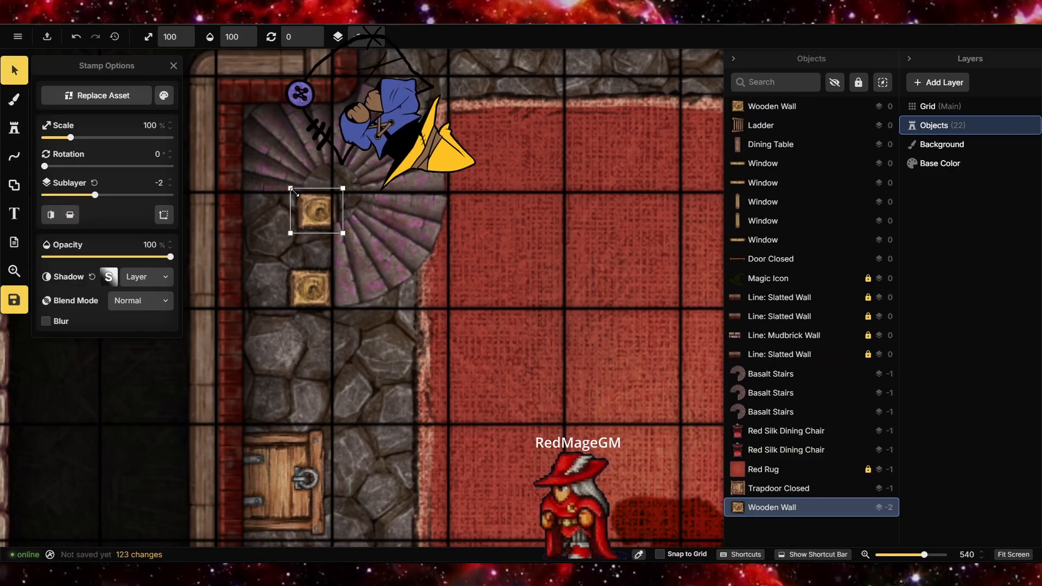
# Shrink the upper post to about 70% and the lower to 73%, fit both against the stairs, and put the lower on sublayer -2
pyautogui.click(287, 272)
pyautogui.moveTo(308, 292); pyautogui.dragTo(300, 284)
pyautogui.click(316, 298)
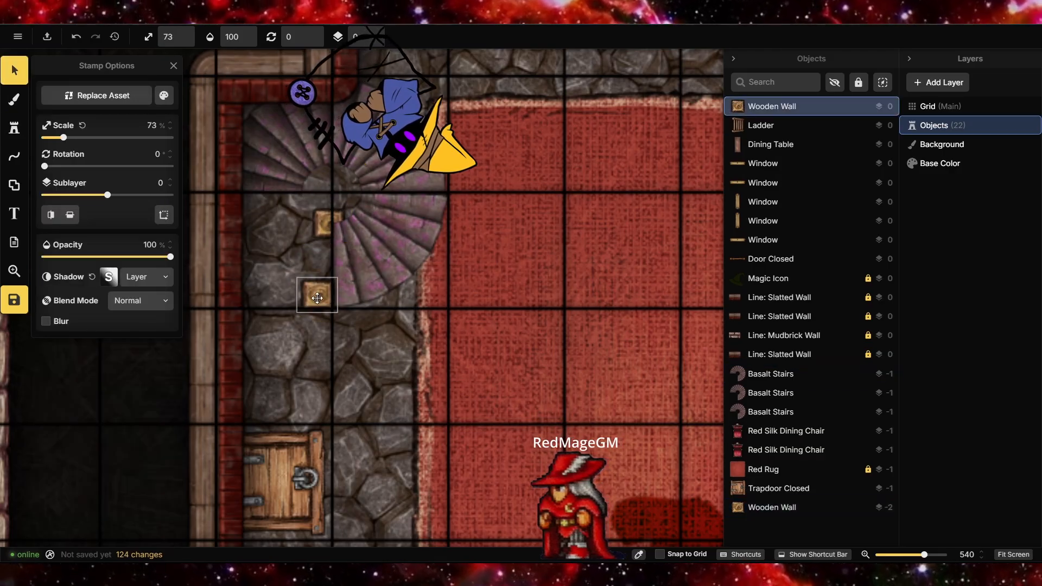
pyautogui.press('pagedown')
pyautogui.press('pagedown')
pyautogui.press('Escape')
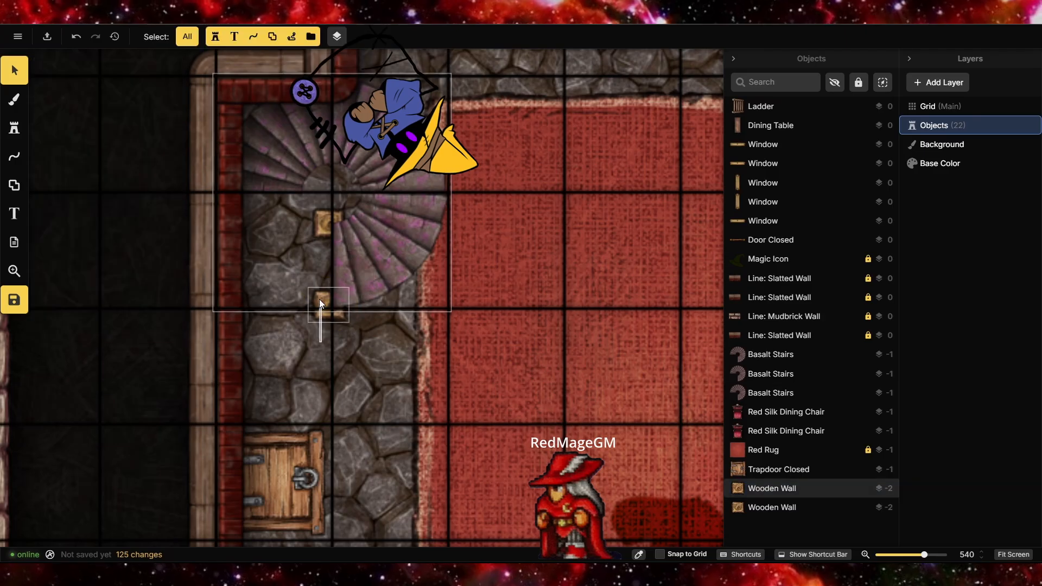
# Lock the spiral stairs in the rug room
pyautogui.click(363, 259)
pyautogui.click(465, 56)
pyautogui.click(491, 225)
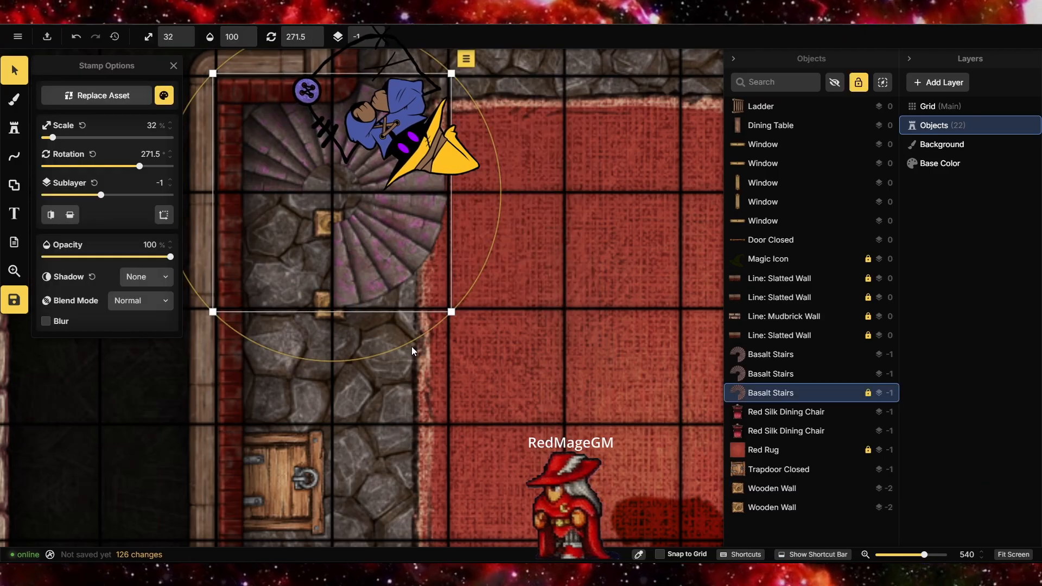
pyautogui.press('Escape')
# Duplicate the two wooden posts together and move the copies beside the spiral stairs in the upper-right room
pyautogui.moveTo(324, 239); pyautogui.dragTo(329, 223)
pyautogui.click(364, 191)
pyautogui.click(389, 365)
pyautogui.click(365, 191)
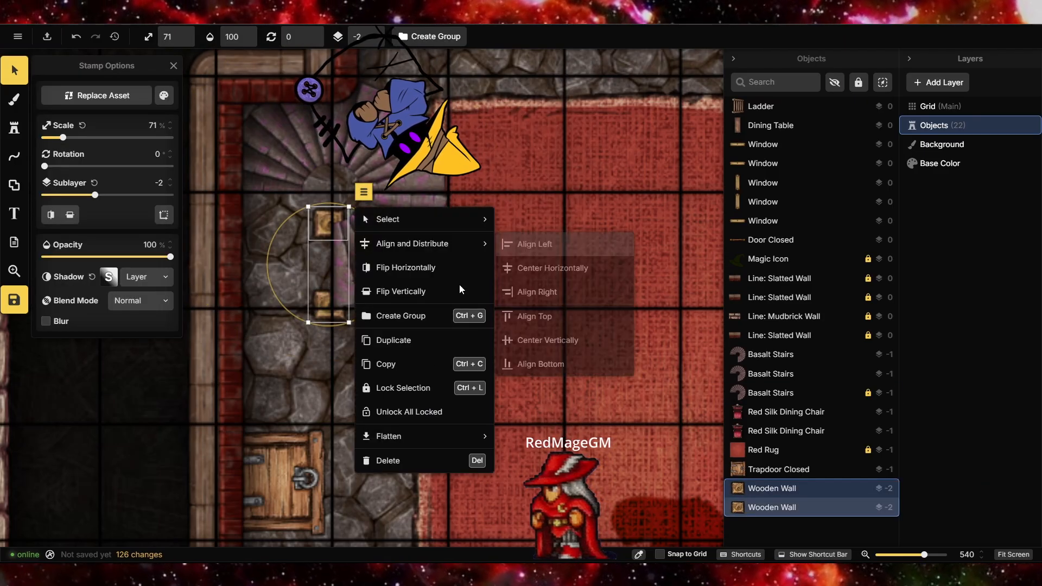
pyautogui.click(396, 342)
pyautogui.moveTo(327, 264); pyautogui.dragTo(473, 306)
pyautogui.scroll(-10, 415, 389)
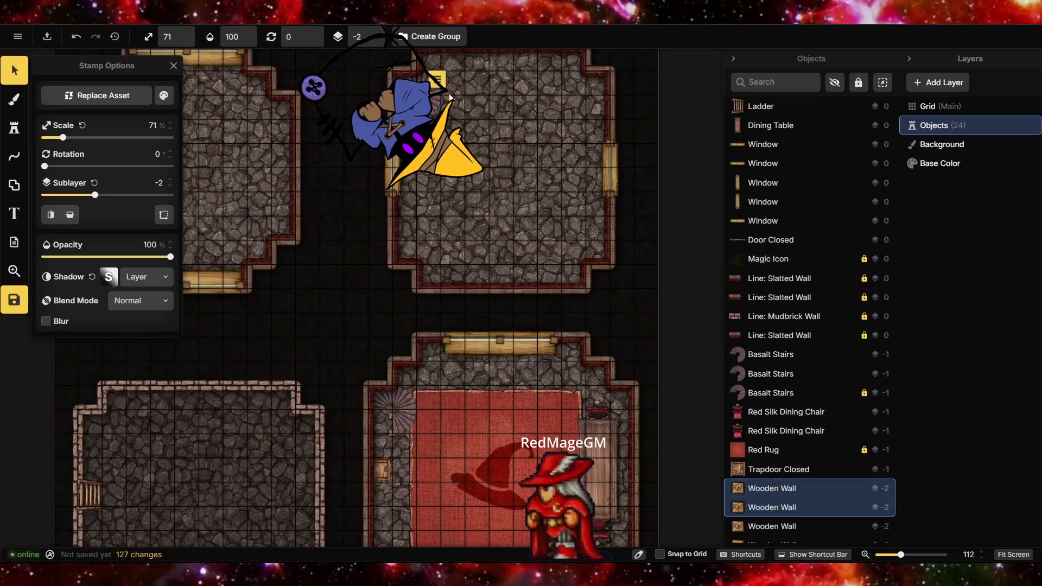
pyautogui.scroll(10, 328, 205)
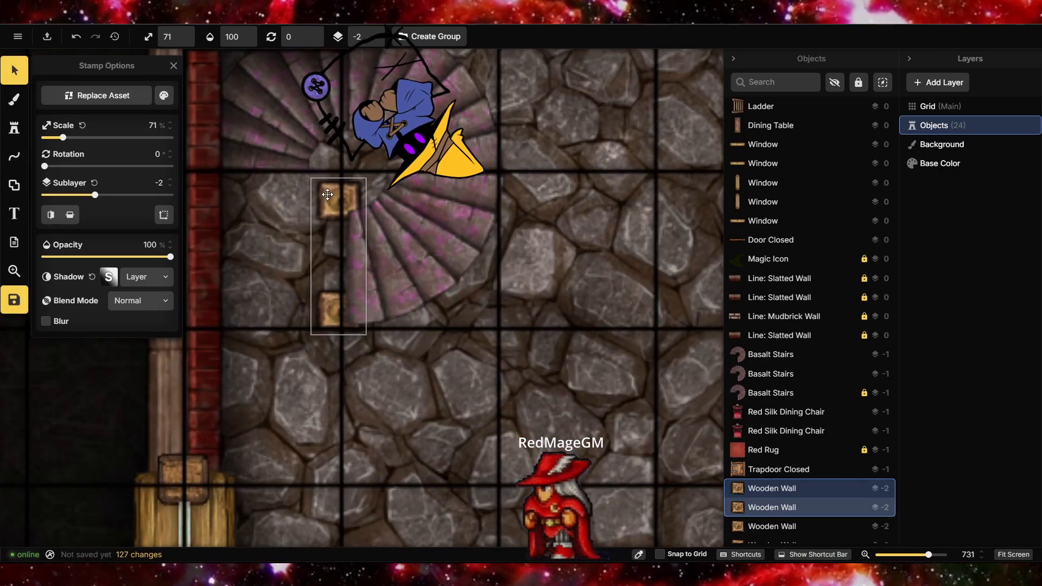
# Rotate the upper-right room's spiral stairs slightly clockwise to line up with the wooden posts
pyautogui.click(429, 224)
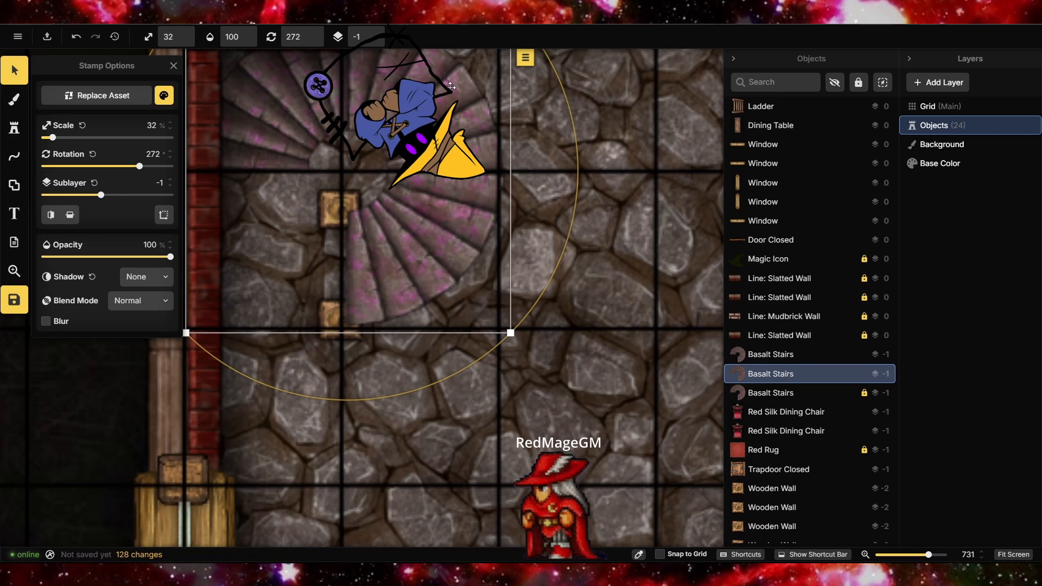
pyautogui.moveTo(550, 282); pyautogui.dragTo(543, 293)
pyautogui.click(546, 396)
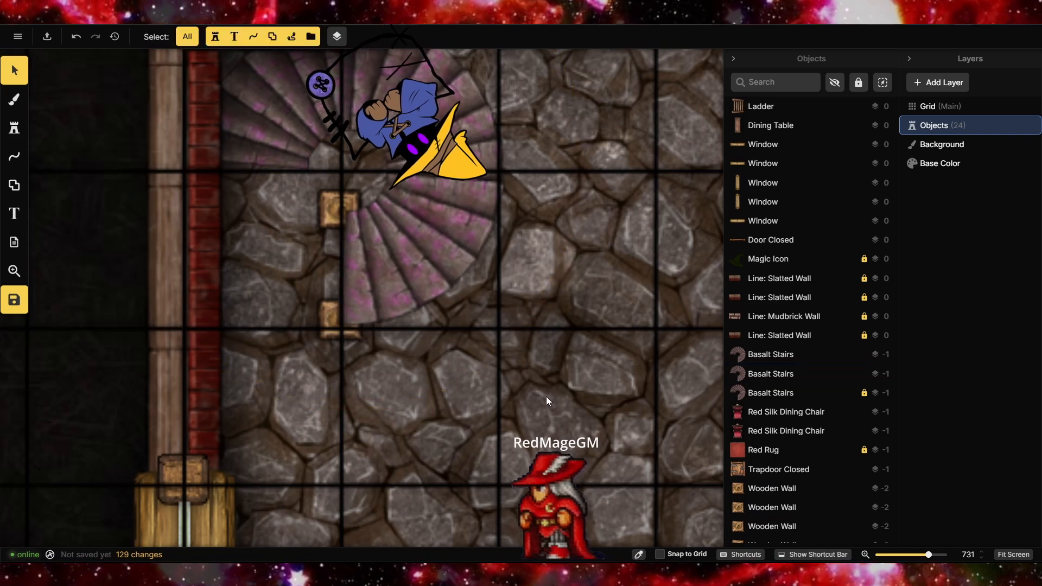
pyautogui.scroll(-10, 589, 319)
pyautogui.click(135, 337)
pyautogui.click(204, 277)
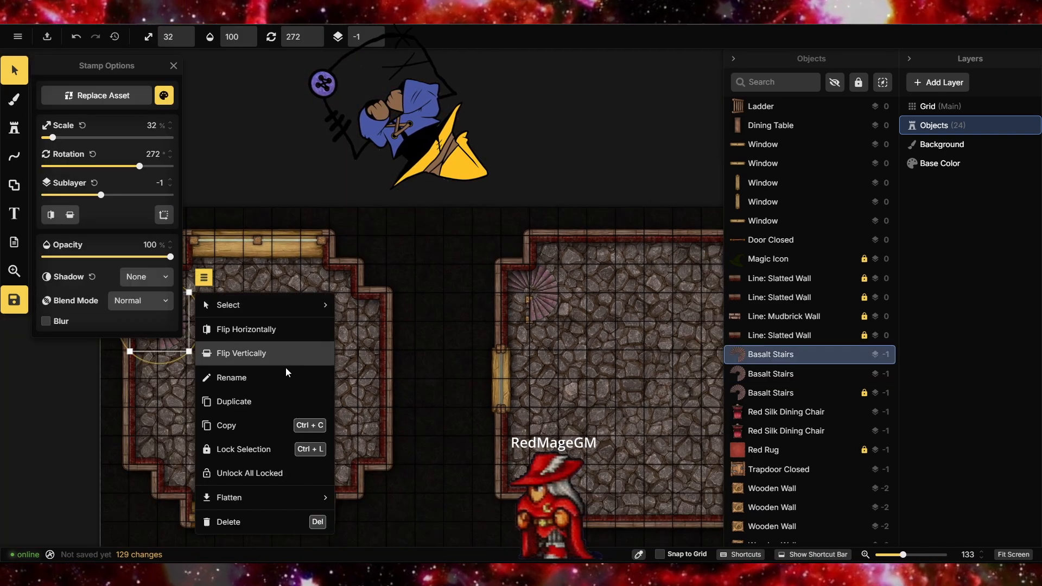
pyautogui.click(228, 426)
pyautogui.click(215, 337)
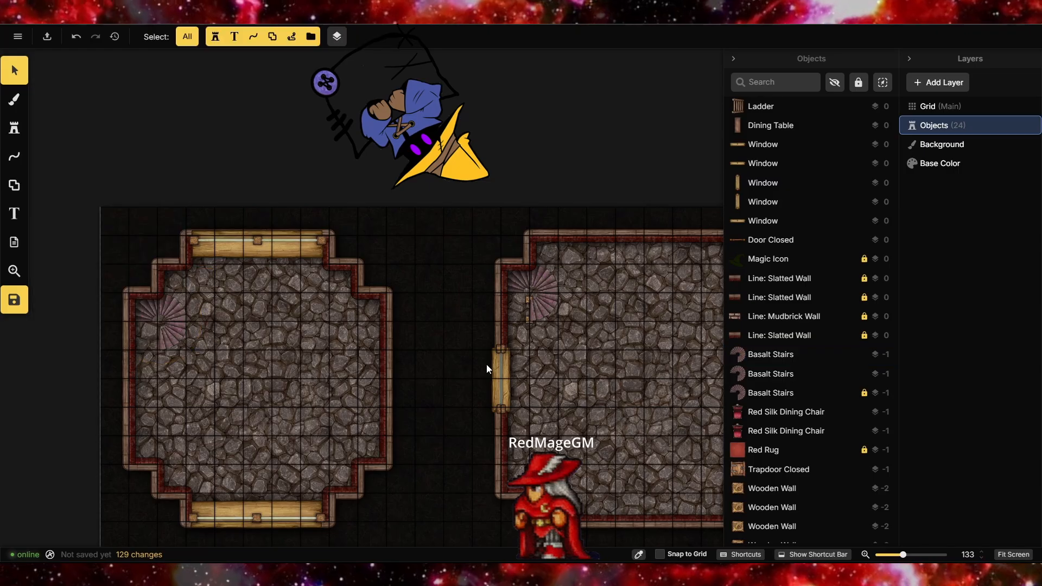
# Duplicate the rug room's pair of wooden posts and move the copies beside the spiral stairs in the upper-left room
pyautogui.scroll(-4, 487, 364)
pyautogui.click(449, 474)
pyautogui.click(466, 451)
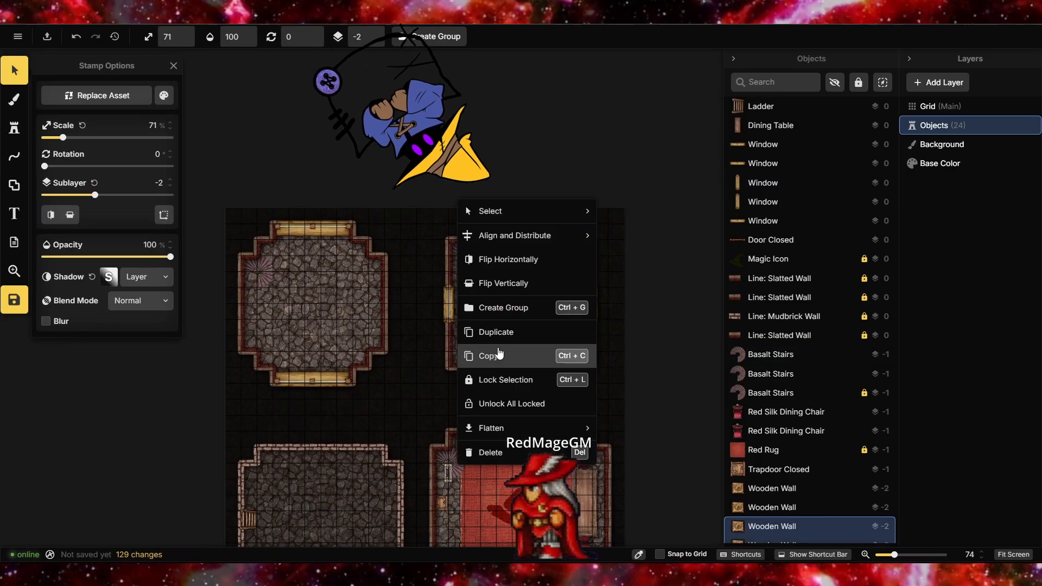
pyautogui.click(497, 332)
pyautogui.scroll(14, 260, 281)
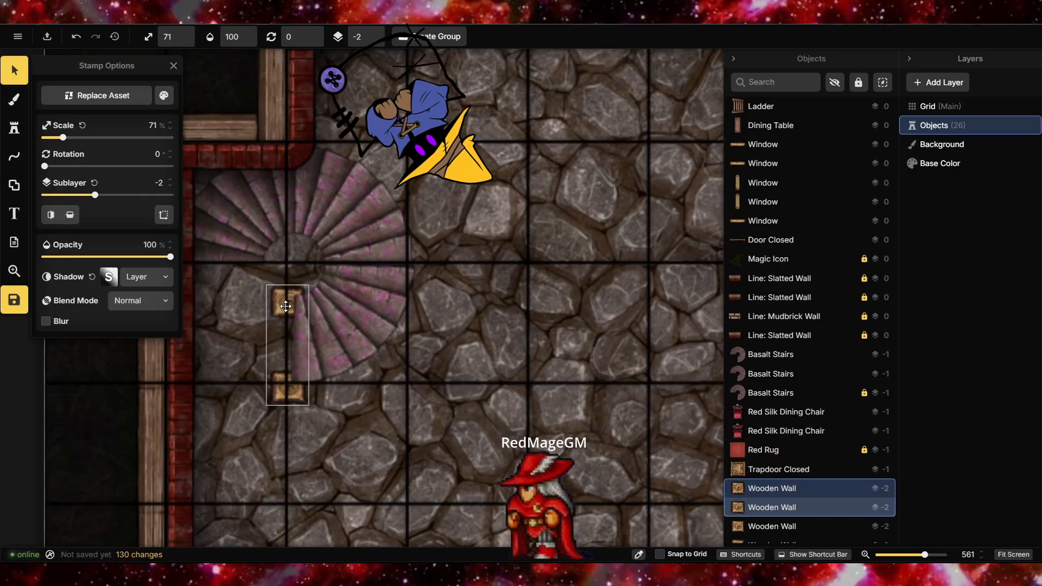
# Rotate the upper-left room's spiral stairs to 276.5° to meet the wooden posts
pyautogui.click(339, 321)
pyautogui.moveTo(425, 381); pyautogui.dragTo(424, 399)
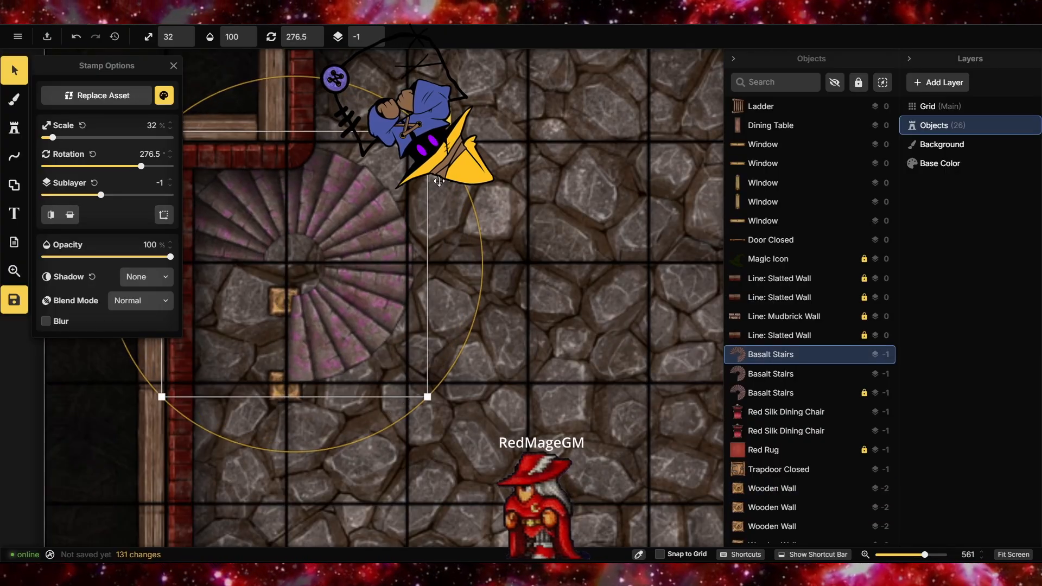
pyautogui.click(426, 402)
# Delete the spiral stairs from the upper-left room
pyautogui.scroll(-3, 424, 401)
pyautogui.scroll(-10, 191, 286)
pyautogui.scroll(8, 190, 286)
pyautogui.click(299, 300)
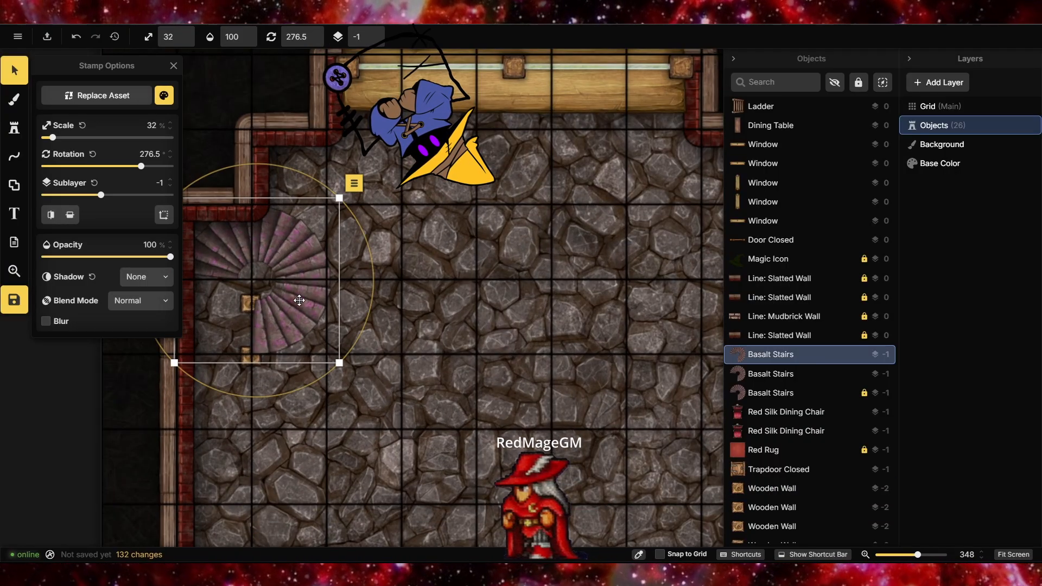
pyautogui.click(359, 190)
pyautogui.click(375, 429)
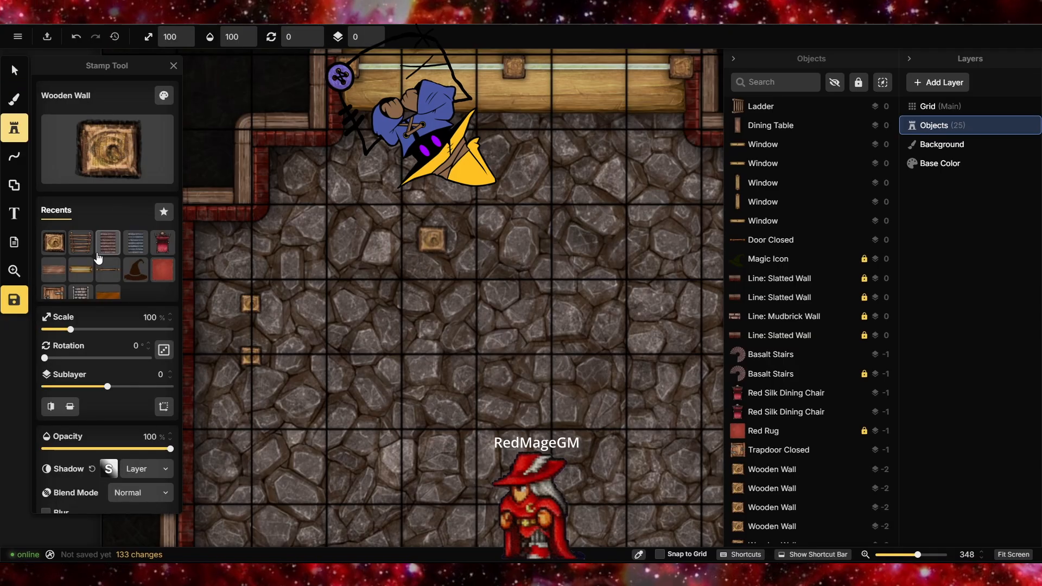
# Try variant 3 of the Basalt Stairs stamp in the upper-left room and delete it again
pyautogui.click(166, 130)
pyautogui.click(248, 166)
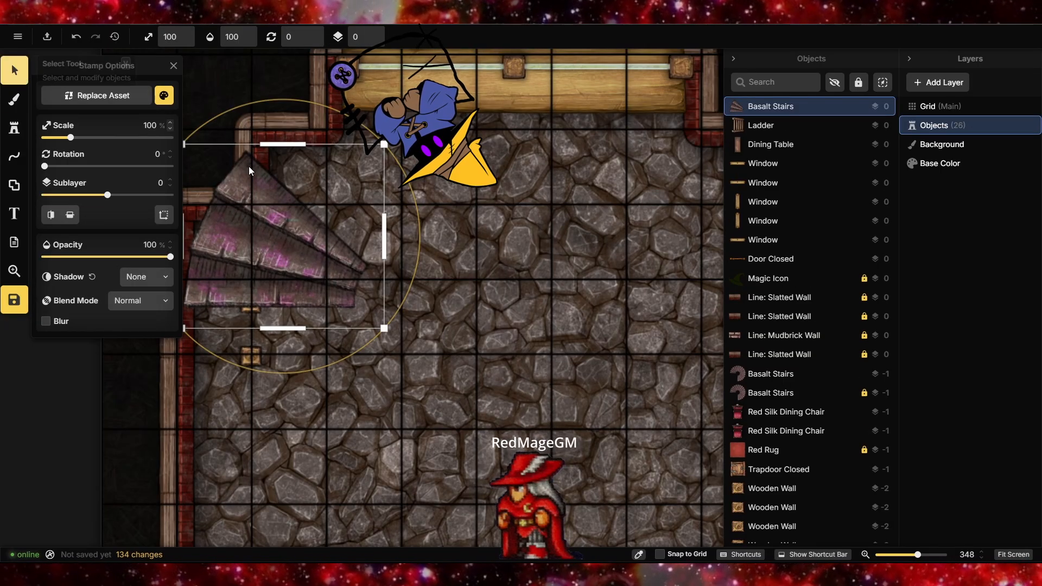
pyautogui.moveTo(315, 263); pyautogui.dragTo(306, 255)
pyautogui.click(323, 128)
pyautogui.click(369, 373)
# Place variant 4 of the Basalt Stairs near the upper-left room's corner, scaled to 34% and on sublayer -1
pyautogui.click(15, 128)
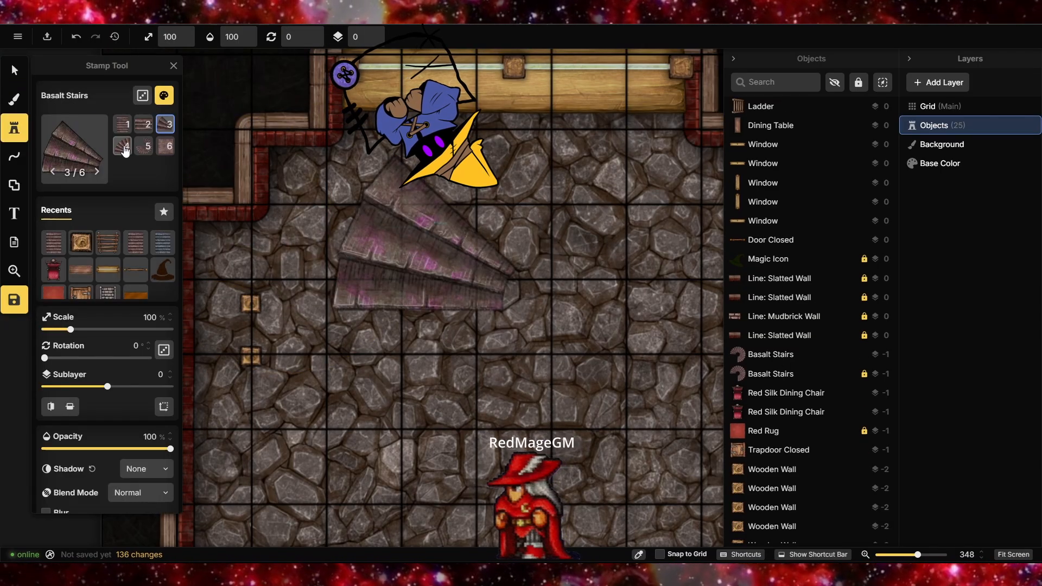
pyautogui.click(124, 146)
pyautogui.click(260, 258)
pyautogui.click(15, 71)
pyautogui.moveTo(377, 385); pyautogui.dragTo(246, 244)
pyautogui.moveTo(208, 193); pyautogui.dragTo(263, 254)
pyautogui.moveTo(305, 308); pyautogui.dragTo(277, 280)
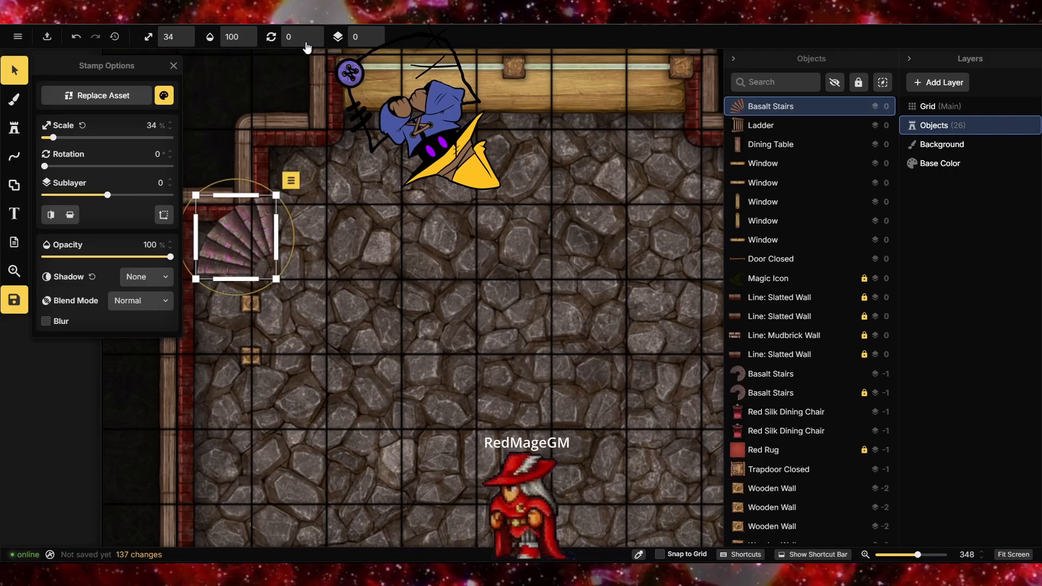
pyautogui.click(380, 39)
pyautogui.moveTo(223, 250); pyautogui.dragTo(212, 268)
# Delete both wooden posts beside the stairs in the upper-left room
pyautogui.click(248, 305)
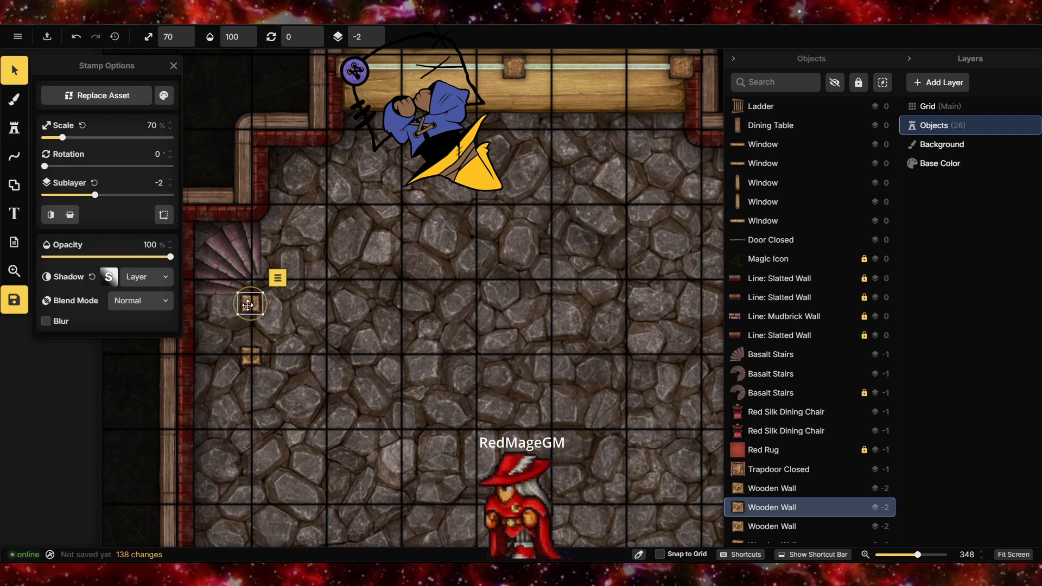
pyautogui.moveTo(248, 361); pyautogui.dragTo(259, 277)
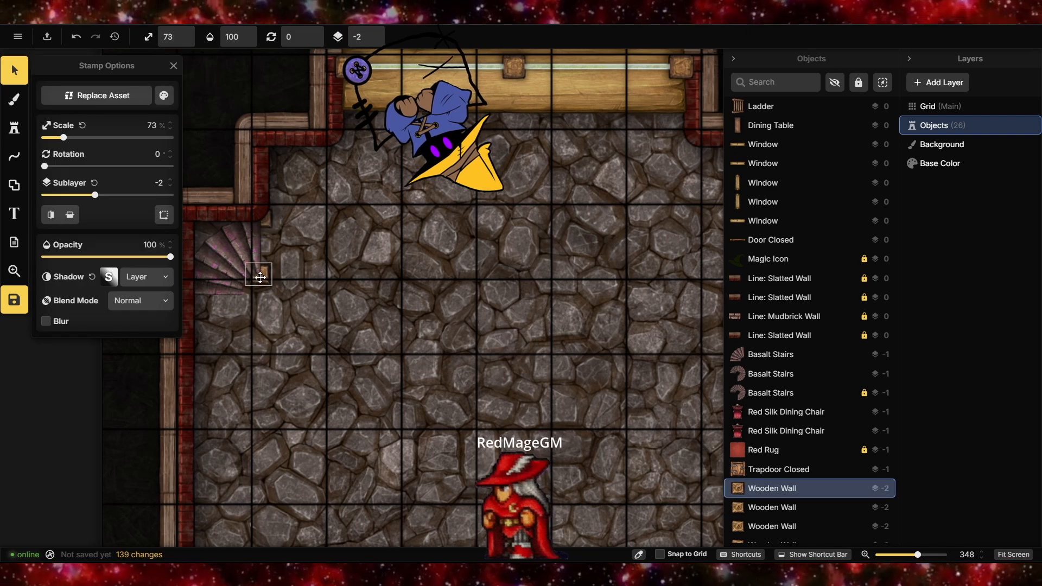
pyautogui.click(267, 270)
pyautogui.click(290, 246)
pyautogui.click(324, 490)
pyautogui.click(266, 220)
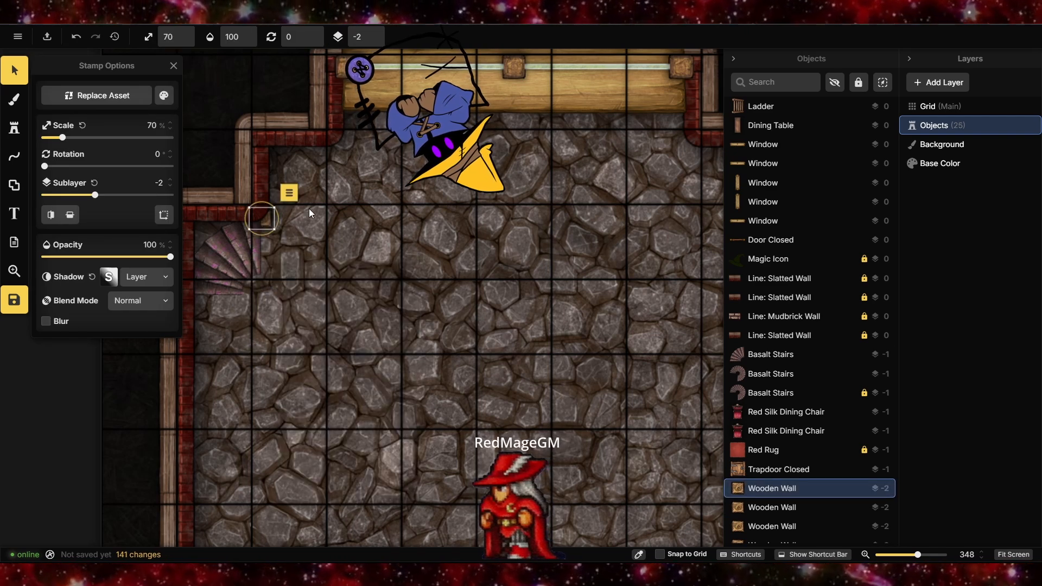
pyautogui.click(289, 193)
pyautogui.click(339, 440)
# Move the Basalt Stairs up into the corner of the upper-left room and shrink them to fit one grid square
pyautogui.click(244, 284)
pyautogui.moveTo(244, 284); pyautogui.dragTo(238, 256)
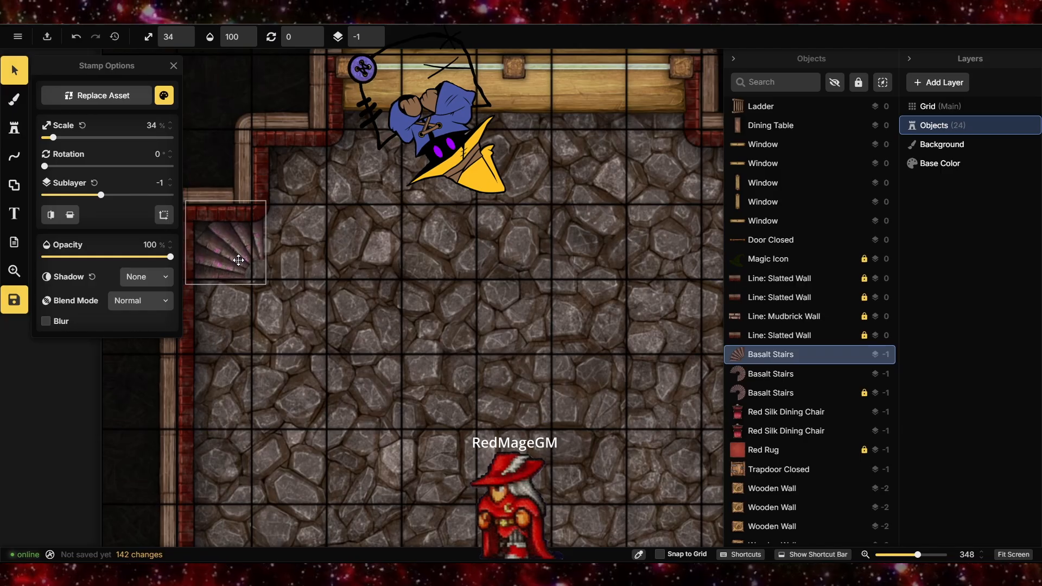
pyautogui.moveTo(266, 201); pyautogui.dragTo(253, 213)
pyautogui.click(313, 291)
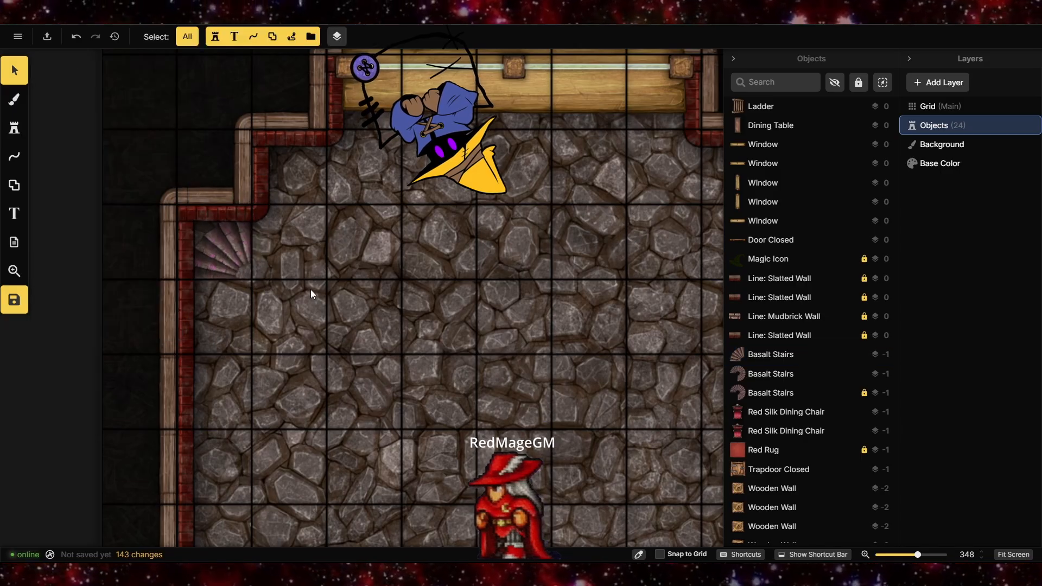
# Paint soft shadow over the stairs in the upper-left room's corner with a round size 15 brush on the Background layer
pyautogui.scroll(-3, 271, 203)
pyautogui.scroll(5, 218, 255)
pyautogui.click(14, 99)
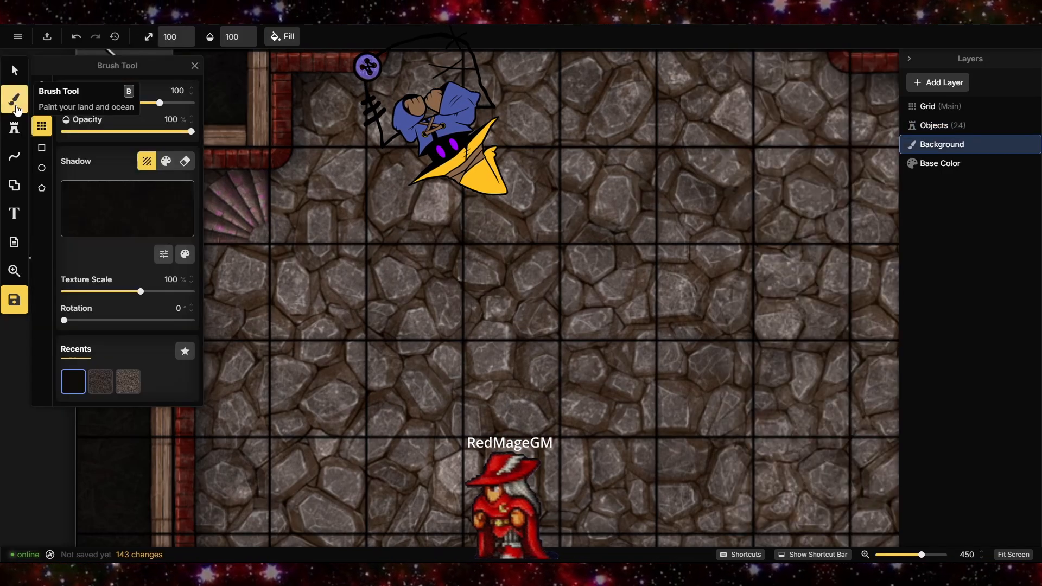
pyautogui.click(41, 85)
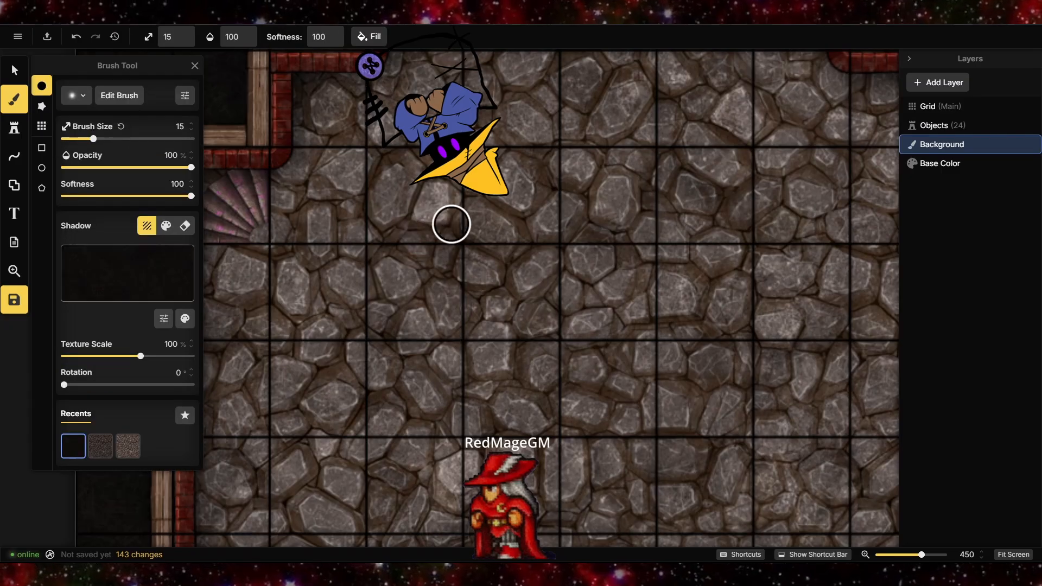
pyautogui.scroll(1, 276, 229)
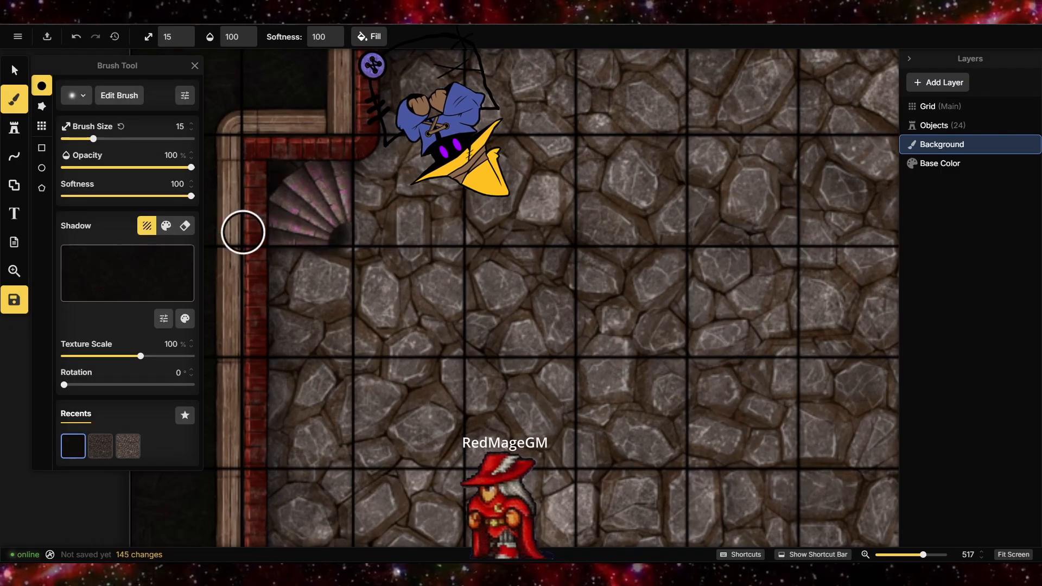
# Paint the same soft shadow around the spiral stairs in the corner of the upper-right room
pyautogui.scroll(-10, 430, 240)
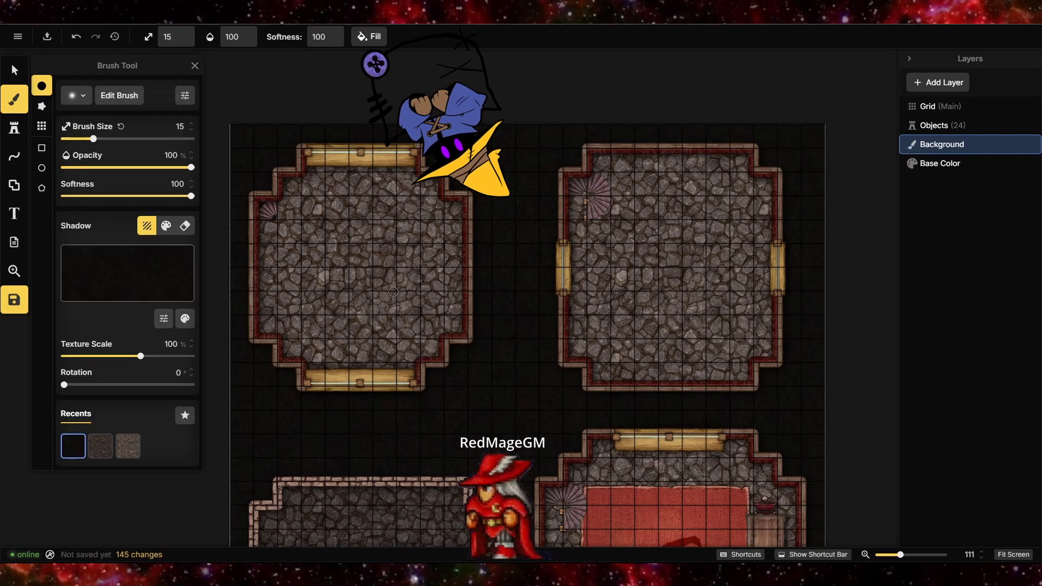
pyautogui.scroll(5, 394, 292)
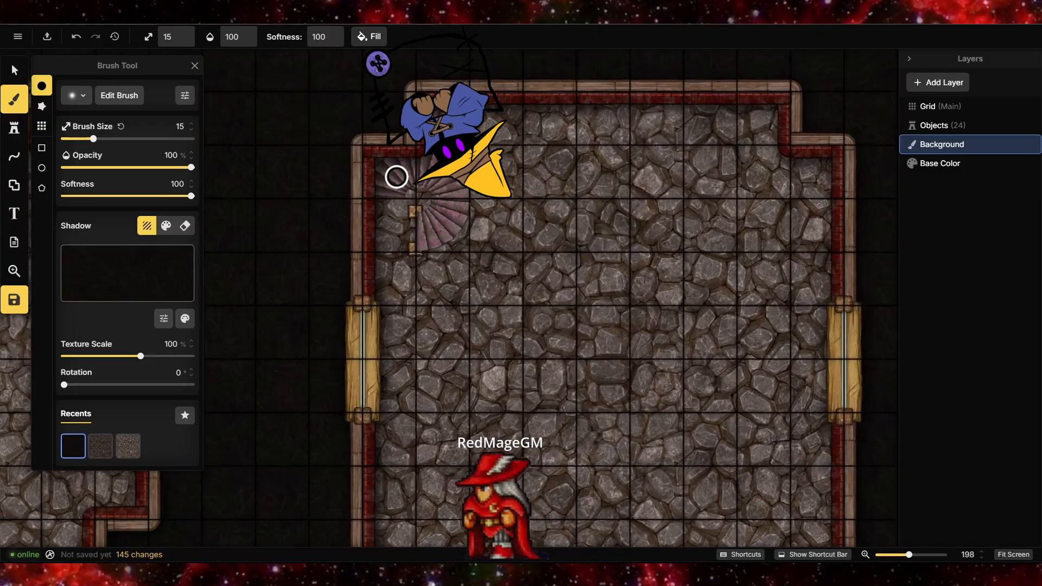
pyautogui.scroll(4, 396, 176)
pyautogui.moveTo(367, 148); pyautogui.dragTo(371, 140)
pyautogui.scroll(-10, 373, 110)
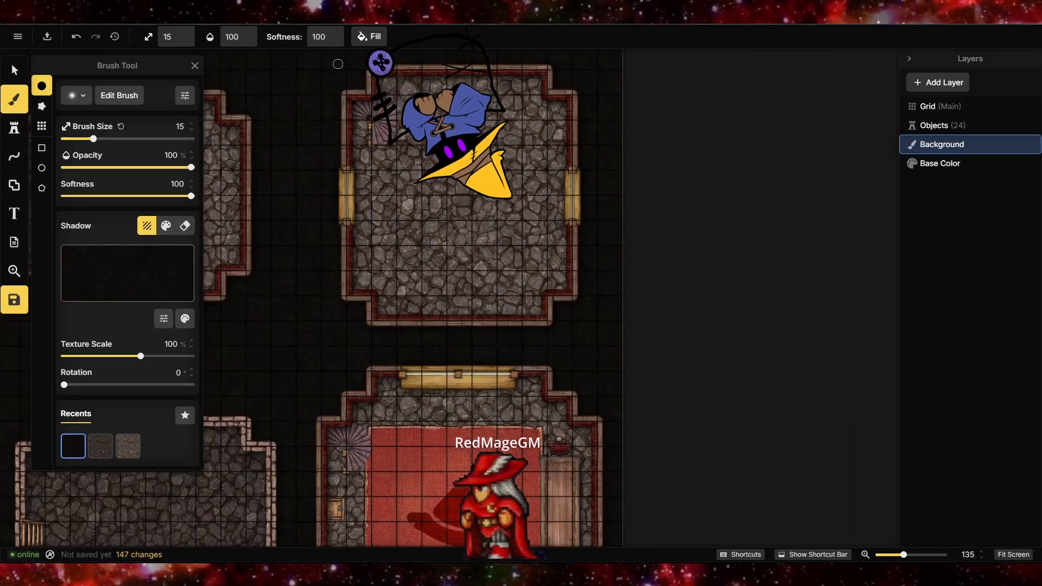
# Place two Treasure Chest Closed stamps side by side beneath the upper window of the room with the red rug
pyautogui.scroll(4, 339, 378)
pyautogui.scroll(3, 340, 377)
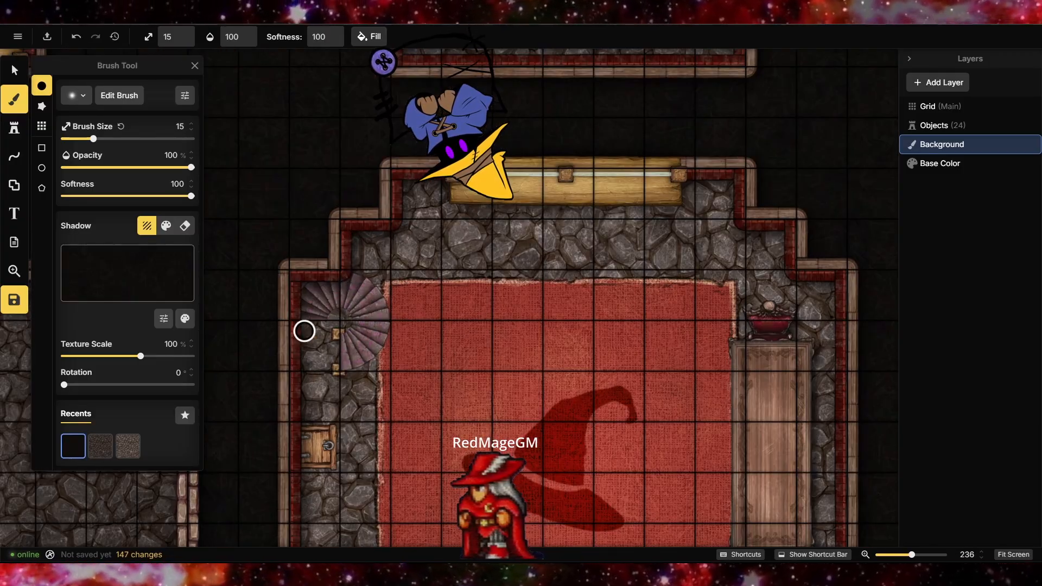
pyautogui.scroll(-3, 304, 331)
pyautogui.scroll(3, 430, 237)
pyautogui.click(15, 127)
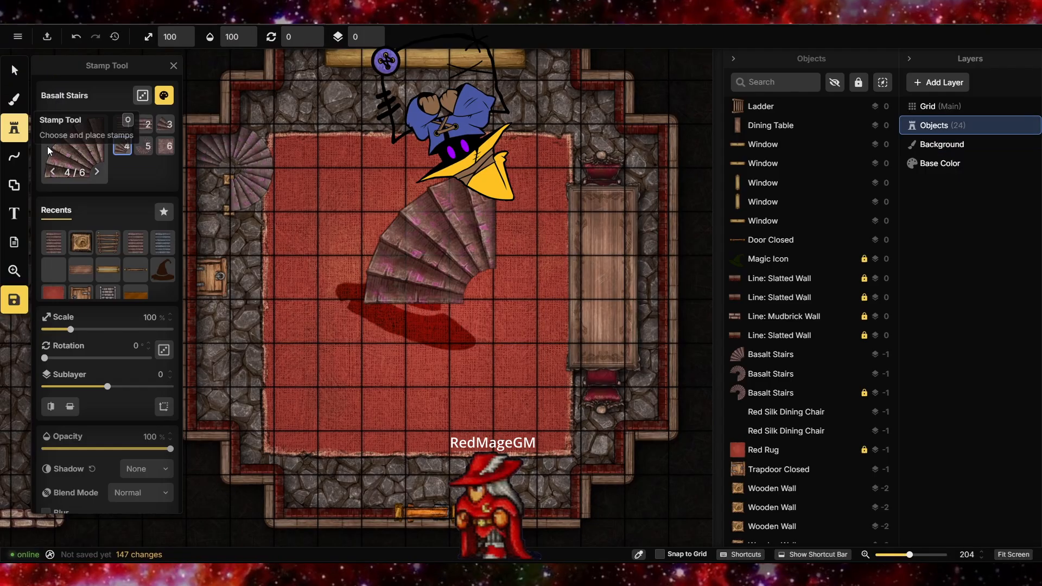
pyautogui.click(49, 147)
pyautogui.click(817, 273)
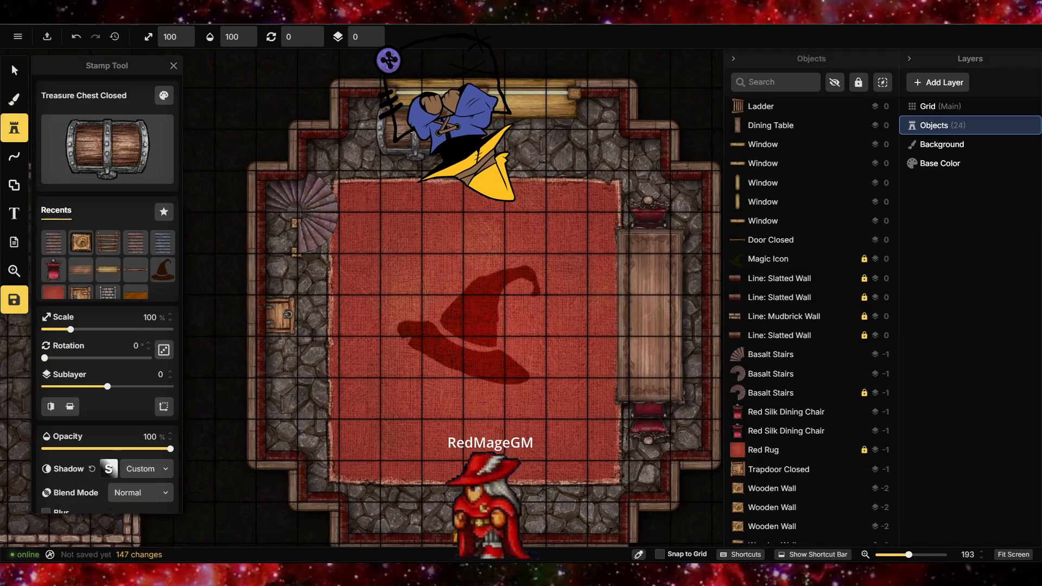
pyautogui.click(425, 131)
pyautogui.click(532, 134)
pyautogui.click(14, 70)
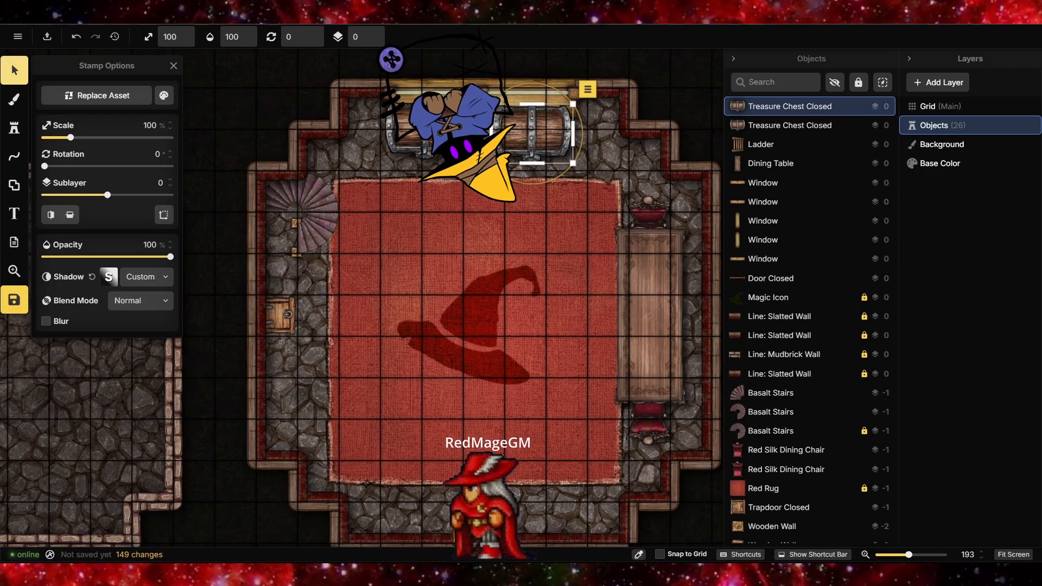
# Scale both treasure chests together to 77%, put them on sublayer -1 and move them up against the window
pyautogui.moveTo(589, 149); pyautogui.dragTo(403, 143)
pyautogui.hotkey('ctrl', 'Down')
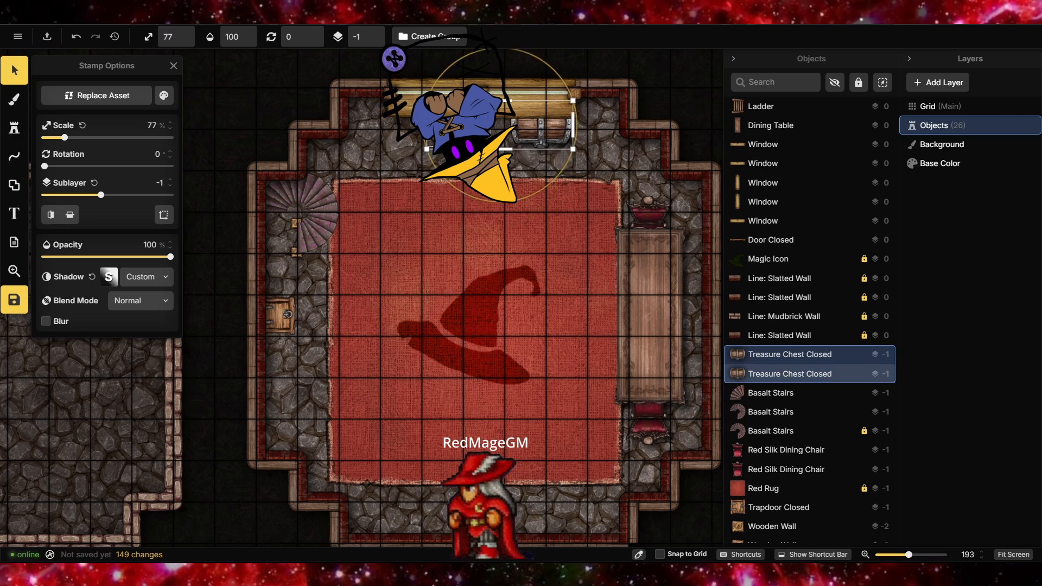
pyautogui.click(558, 169)
pyautogui.moveTo(530, 136); pyautogui.dragTo(530, 130)
pyautogui.click(548, 166)
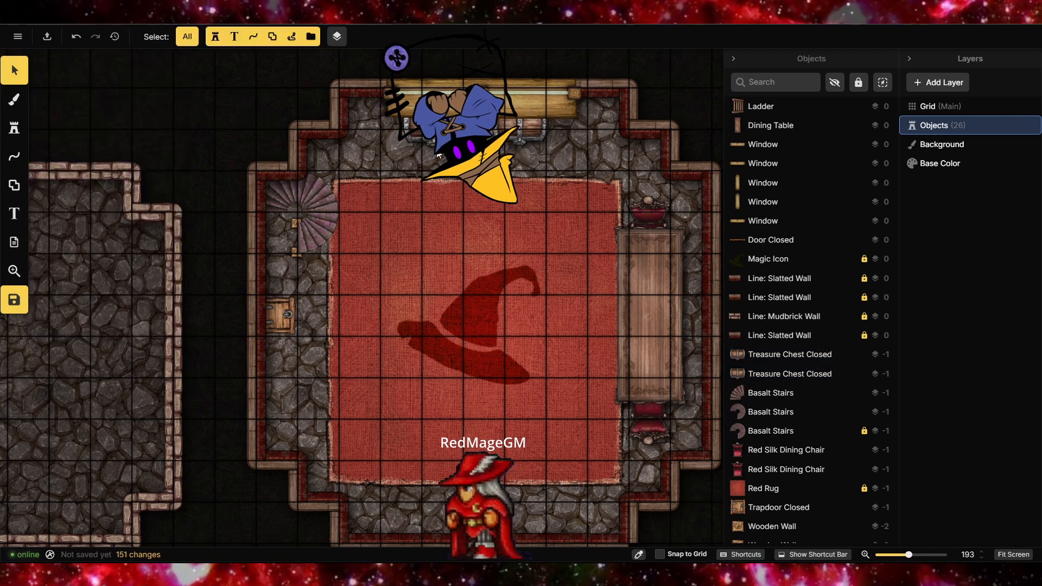
# Shrink the two treasure chests individually, one to 70% and the other to 67%, and nudge them under the window
pyautogui.click(423, 132)
pyautogui.click(458, 113)
pyautogui.click(539, 128)
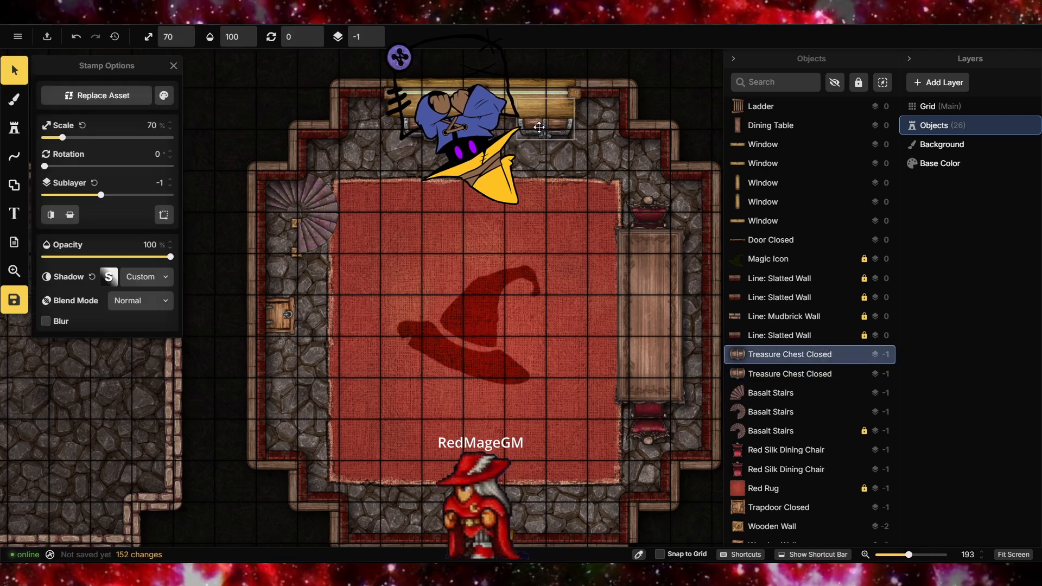
pyautogui.click(422, 128)
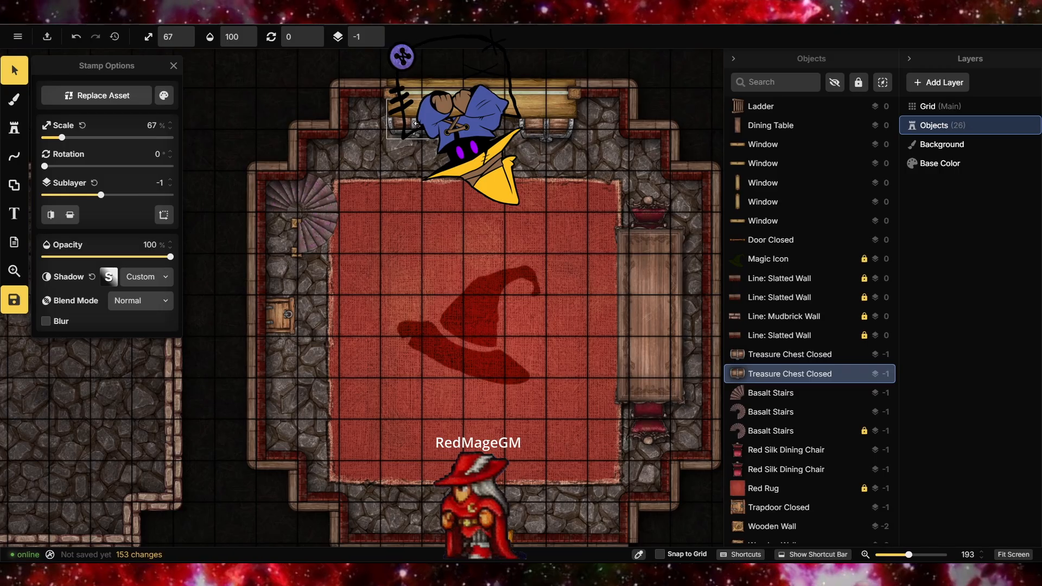
pyautogui.moveTo(416, 124); pyautogui.dragTo(415, 123)
pyautogui.click(370, 162)
pyautogui.scroll(-2, 369, 161)
# Set the smaller treasure chest's scale to 70% to match the other one and nudge it into place
pyautogui.click(396, 131)
pyautogui.click(512, 130)
pyautogui.click(392, 123)
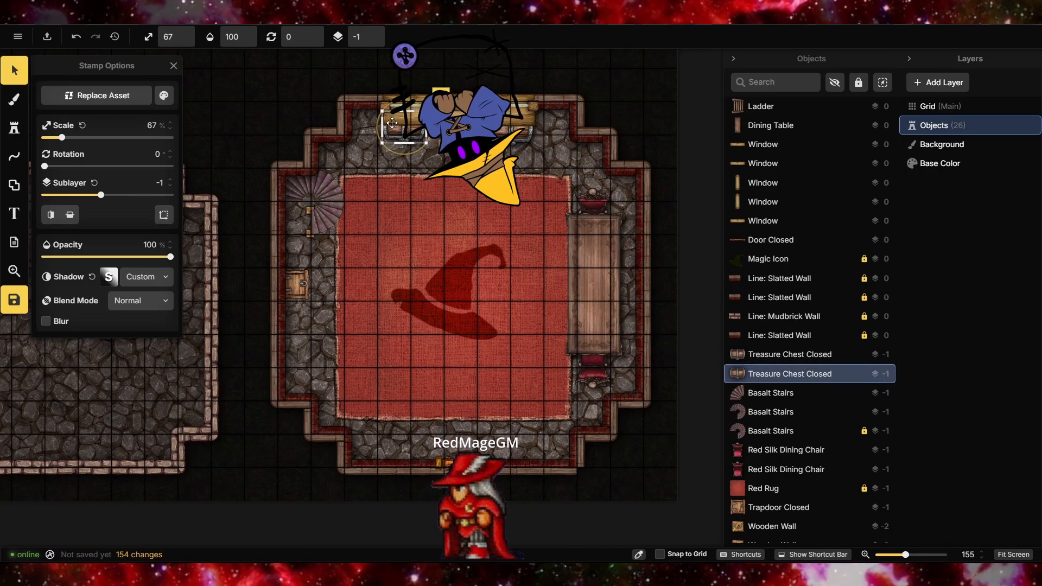
pyautogui.click(375, 161)
pyautogui.scroll(-1, 376, 161)
pyautogui.click(400, 136)
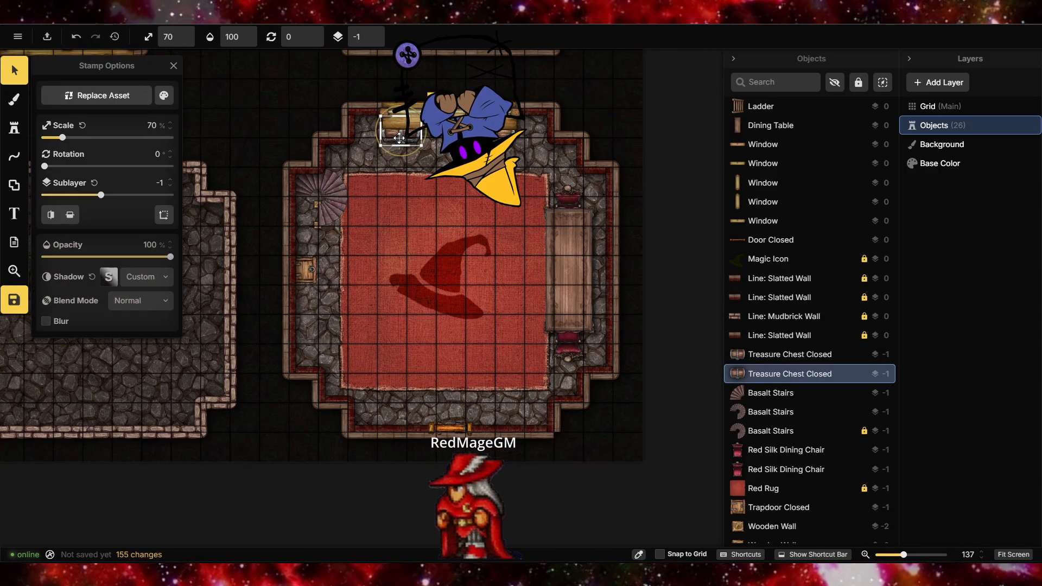
pyautogui.moveTo(401, 135); pyautogui.dragTo(402, 136)
pyautogui.click(435, 164)
pyautogui.scroll(-3, 437, 168)
pyautogui.scroll(5, 549, 287)
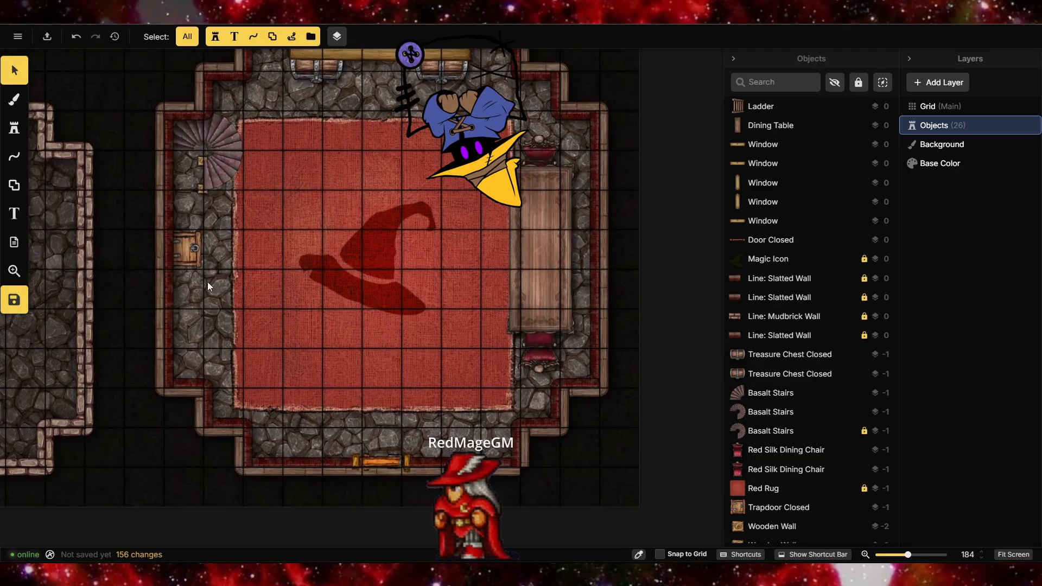
# Place a Fancy Chair stamp at 70% scale below the trapdoor, at the edge of the red rug
pyautogui.click(16, 129)
pyautogui.click(107, 149)
pyautogui.click(399, 361)
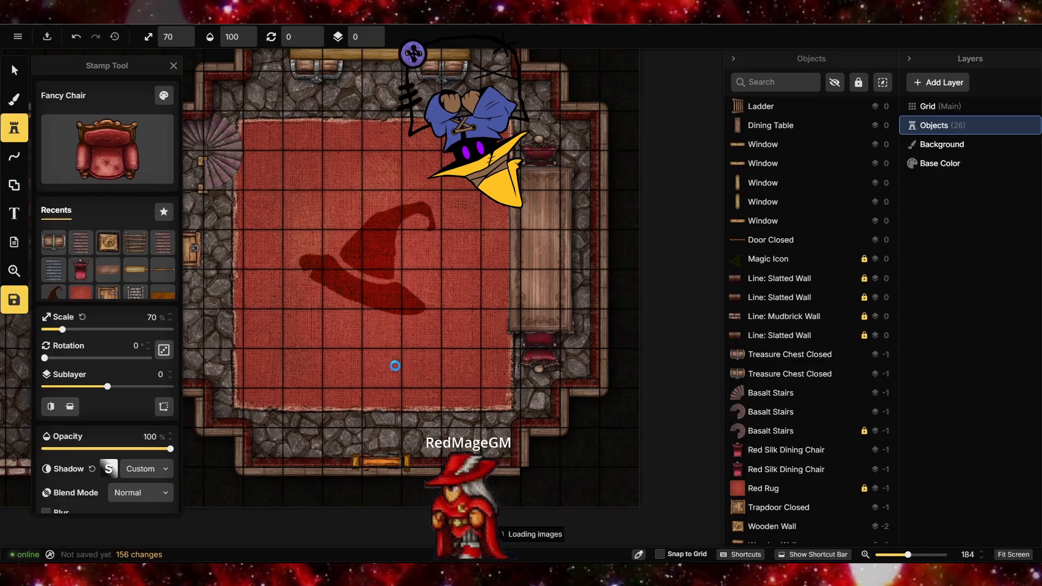
pyautogui.scroll(6, 282, 363)
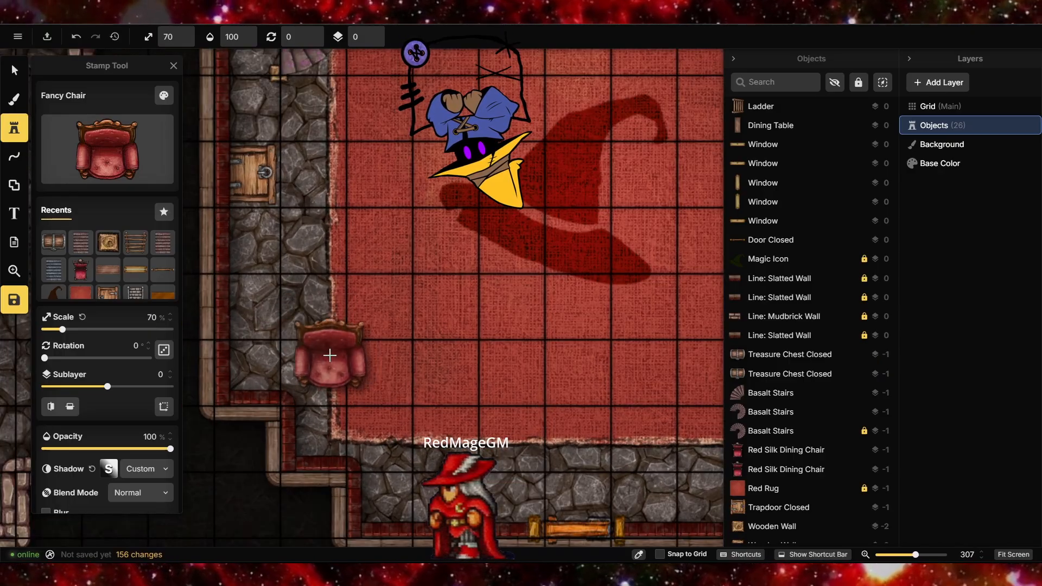
pyautogui.click(315, 303)
# Rotate the Fancy Chair to 308.5° so it faces the rug and scale it to 82%
pyautogui.click(15, 70)
pyautogui.moveTo(340, 252); pyautogui.dragTo(281, 254)
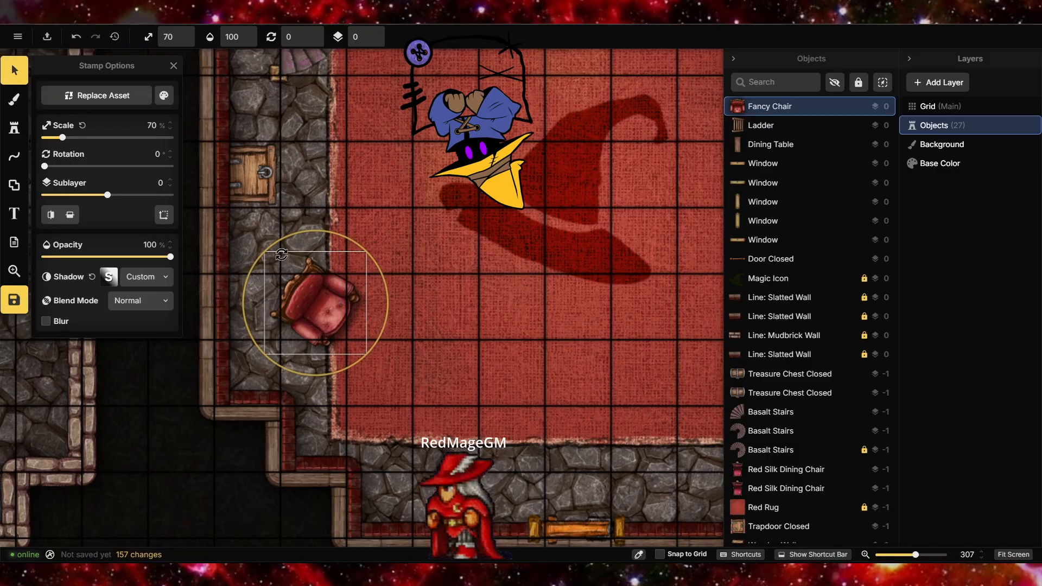
pyautogui.moveTo(374, 250); pyautogui.dragTo(376, 247)
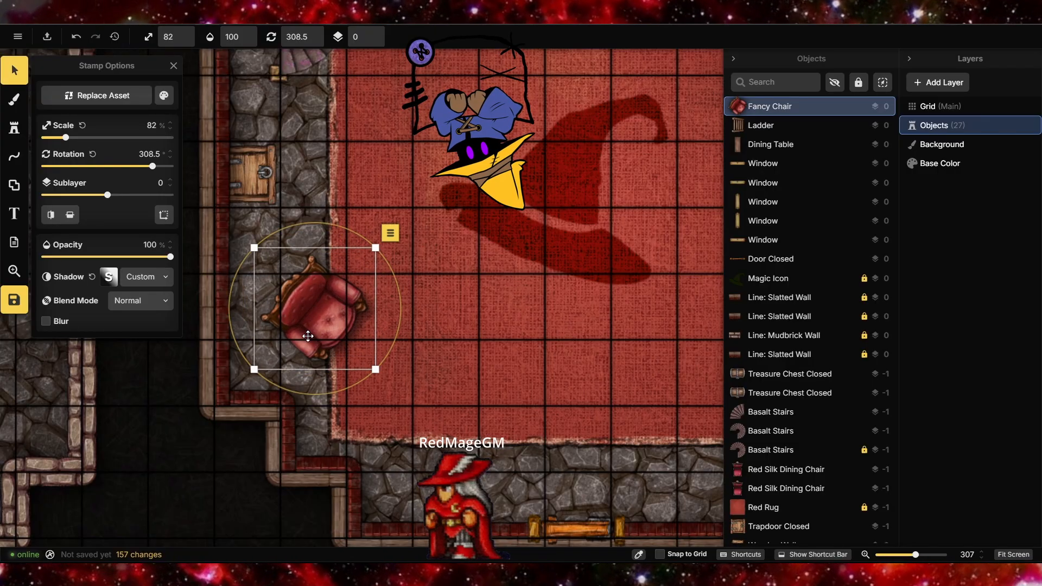
# Browse the Fantasy Battlemaps path catalog, pack by pack, for a furniture path to line the tower room's walls
pyautogui.click(15, 136)
pyautogui.click(21, 164)
pyautogui.scroll(-20, 375, 301)
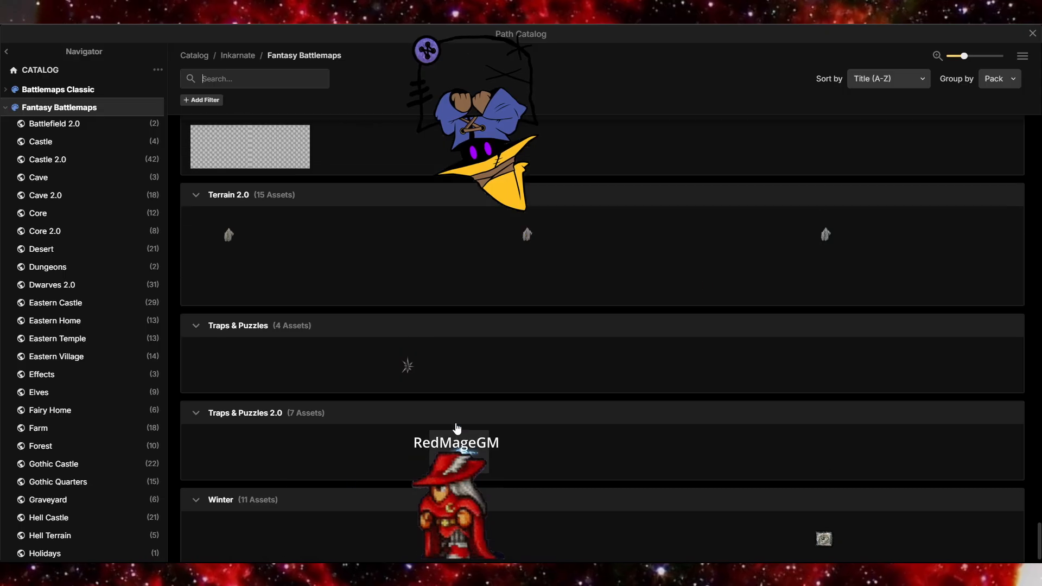
pyautogui.scroll(9, 373, 410)
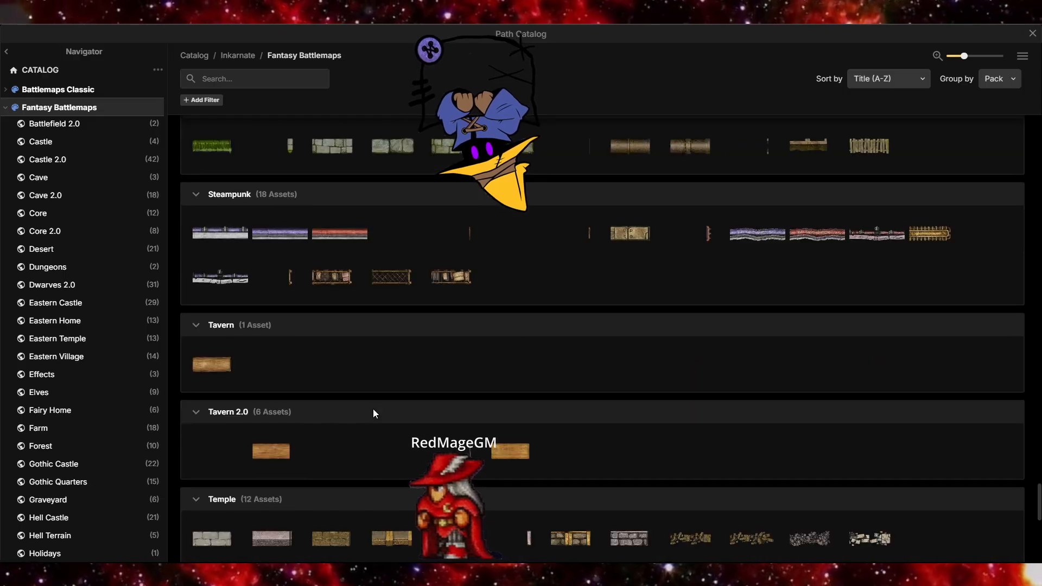
pyautogui.scroll(5, 565, 460)
pyautogui.scroll(15, 565, 460)
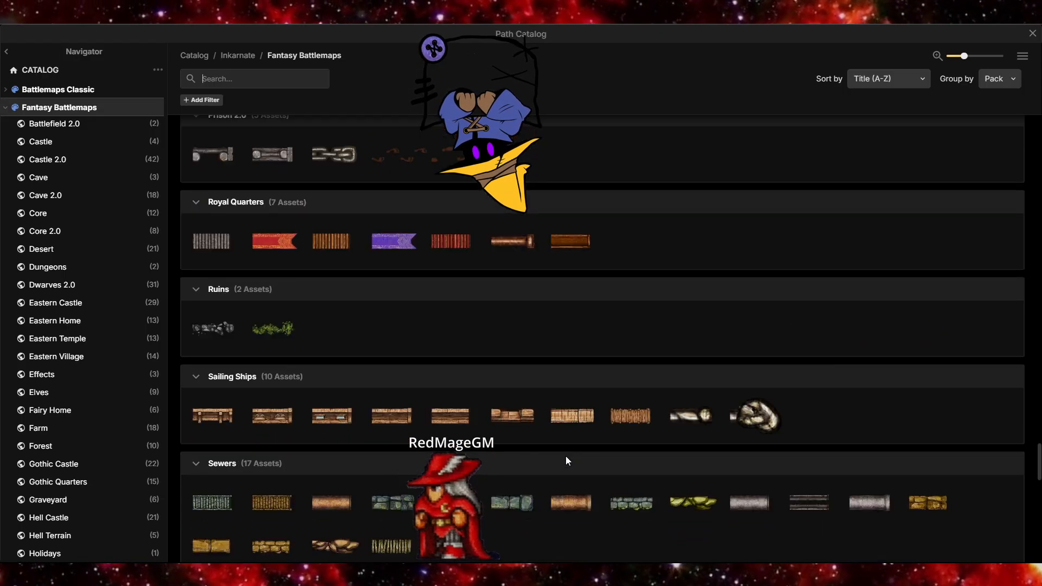
pyautogui.scroll(12, 566, 461)
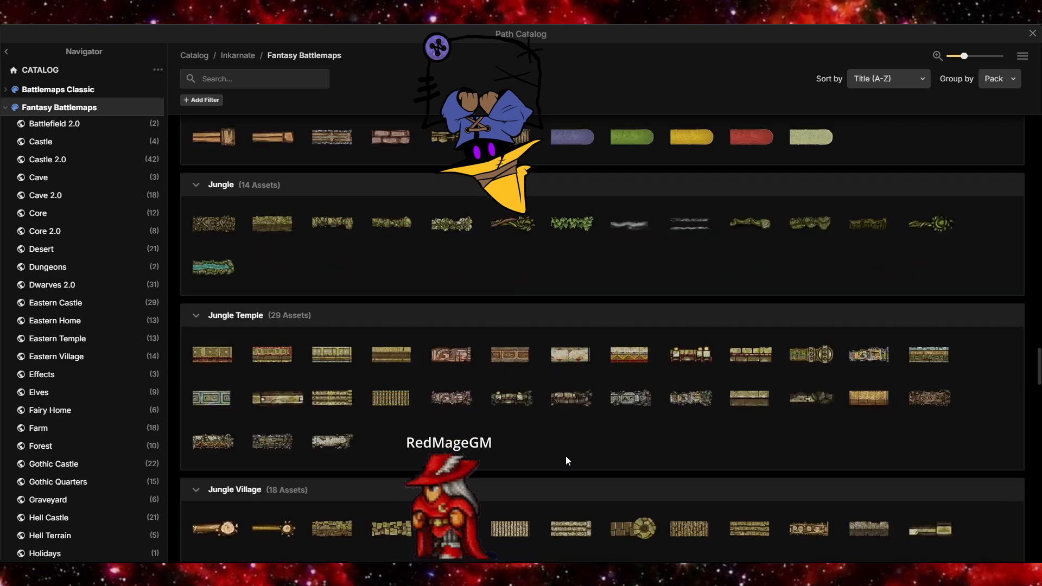
pyautogui.scroll(12, 565, 460)
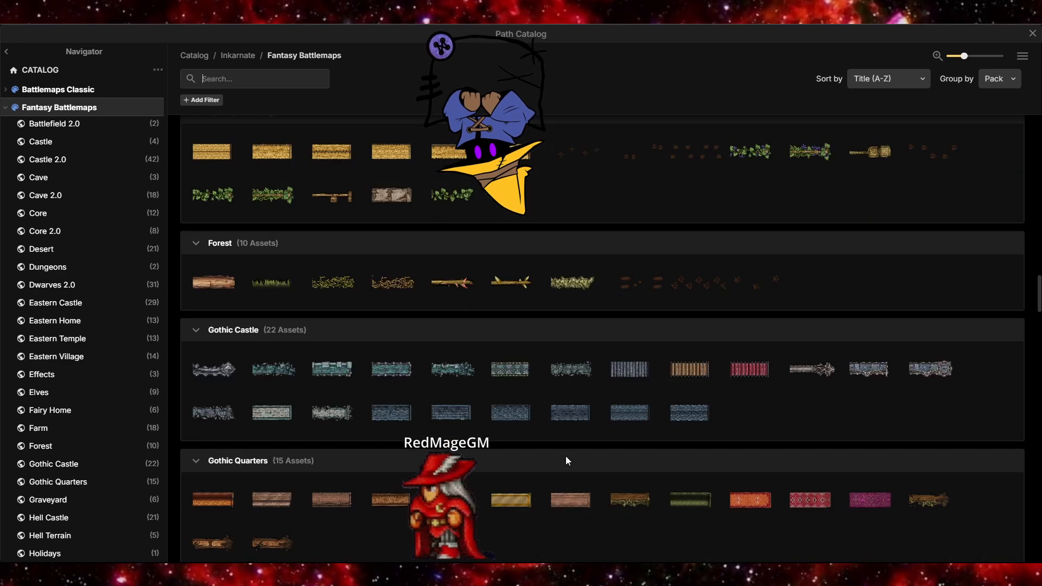
pyautogui.scroll(12, 566, 460)
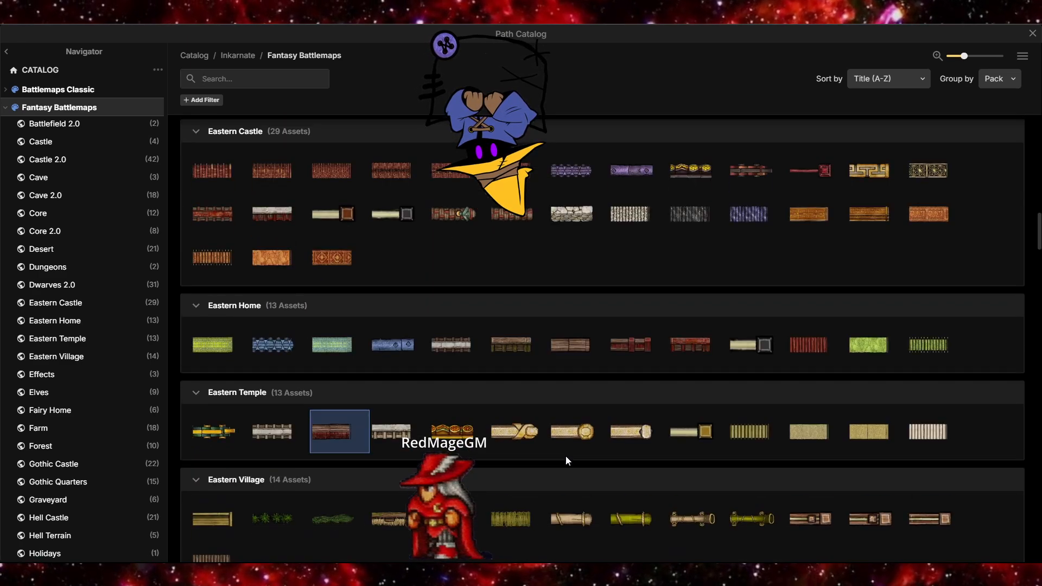
pyautogui.scroll(5, 565, 460)
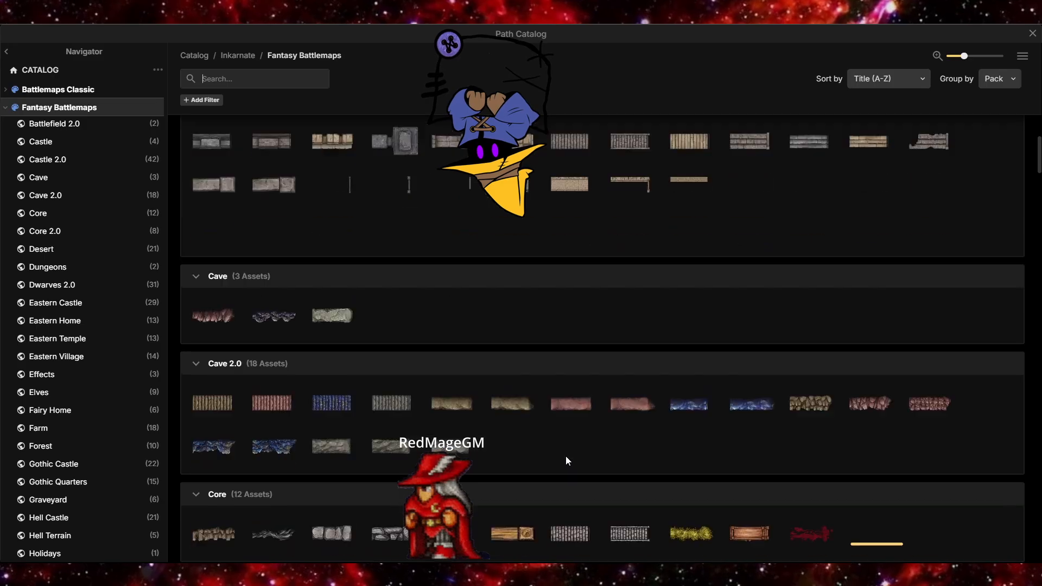
pyautogui.scroll(-12, 565, 460)
pyautogui.scroll(-20, 565, 460)
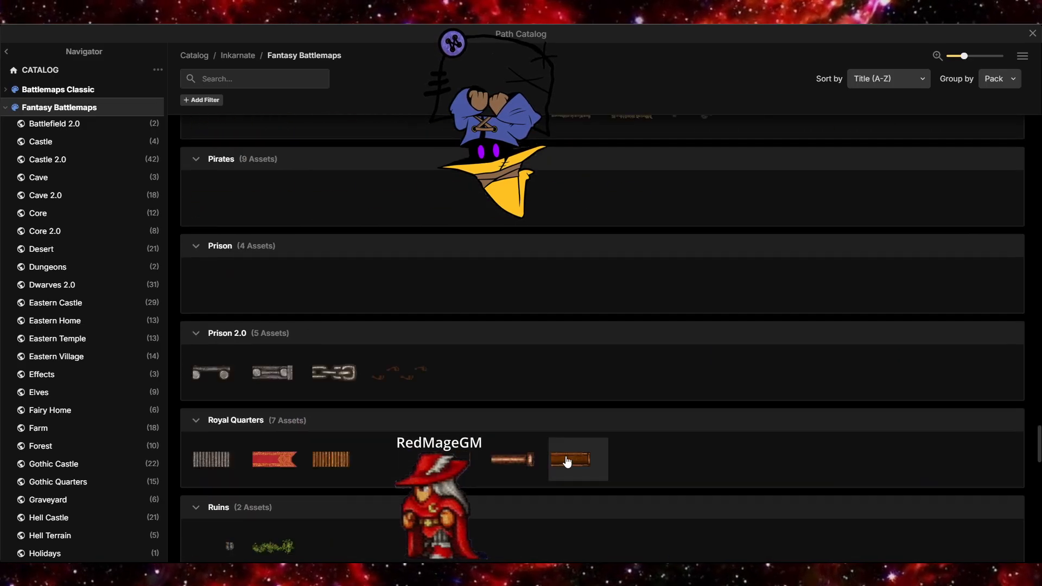
pyautogui.scroll(8, 566, 460)
pyautogui.scroll(-12, 566, 460)
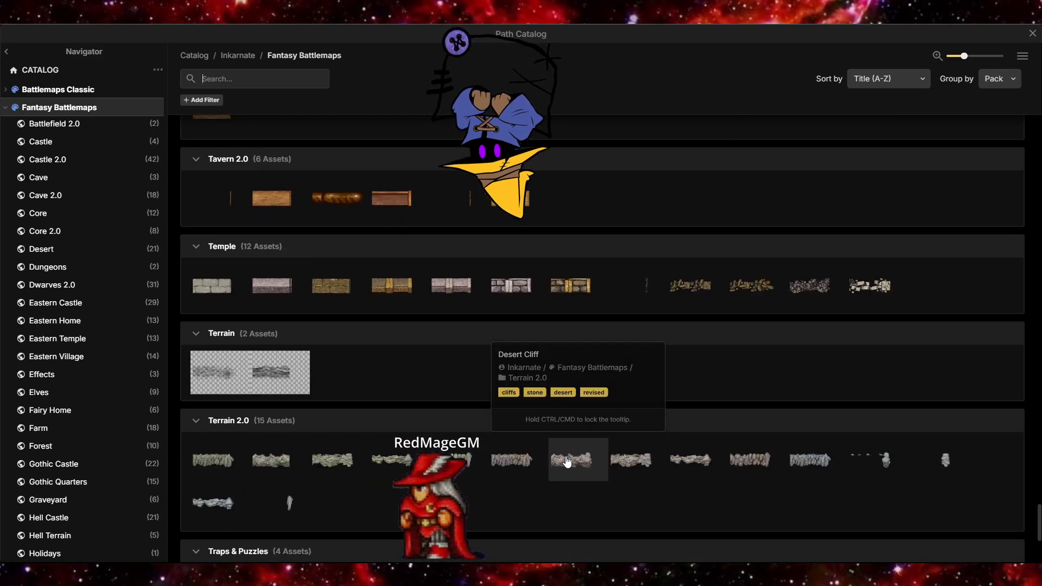
pyautogui.scroll(10, 565, 460)
pyautogui.scroll(12, 566, 460)
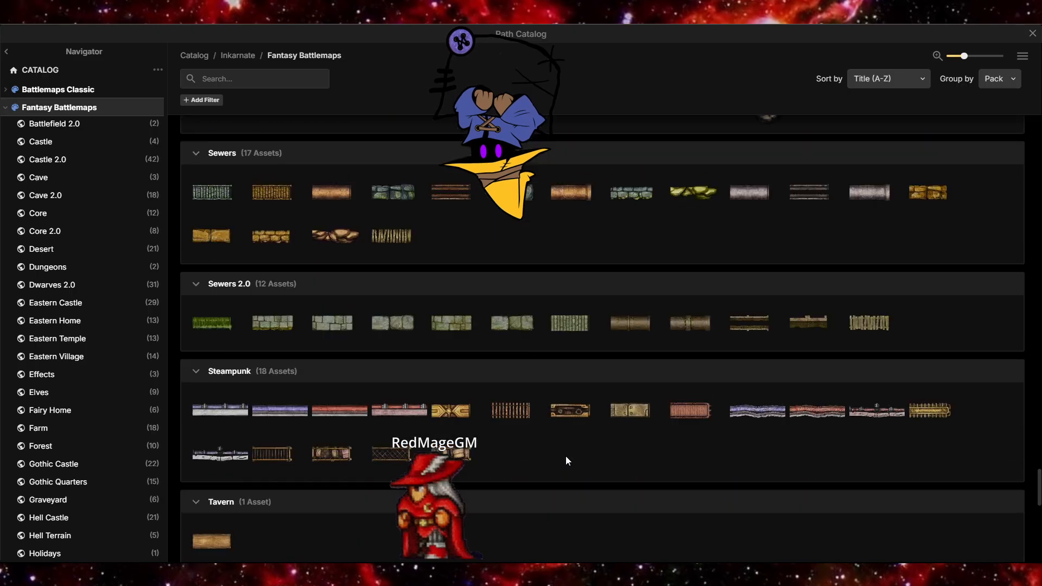
pyautogui.scroll(15, 566, 460)
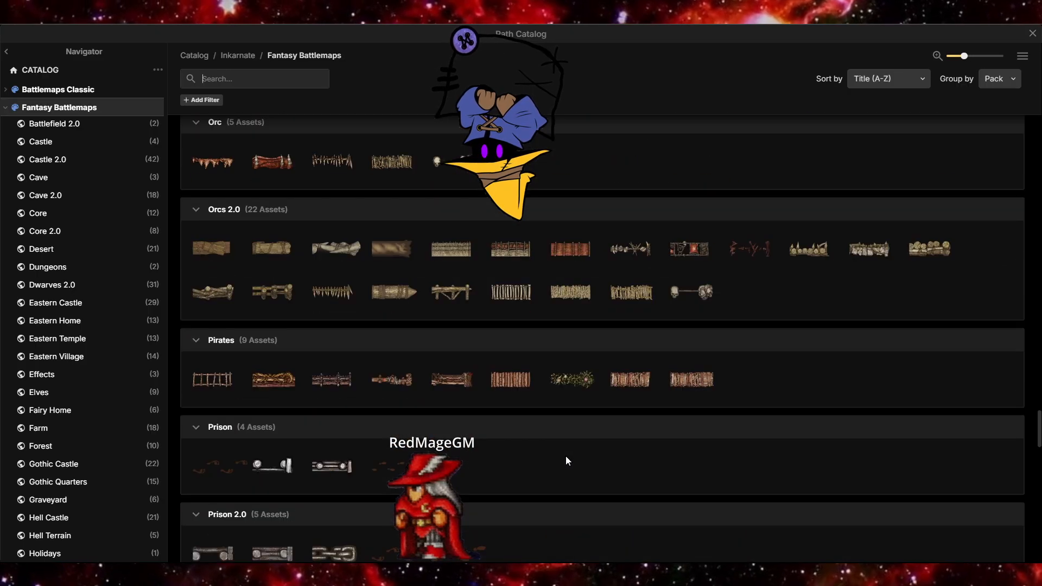
pyautogui.scroll(12, 565, 460)
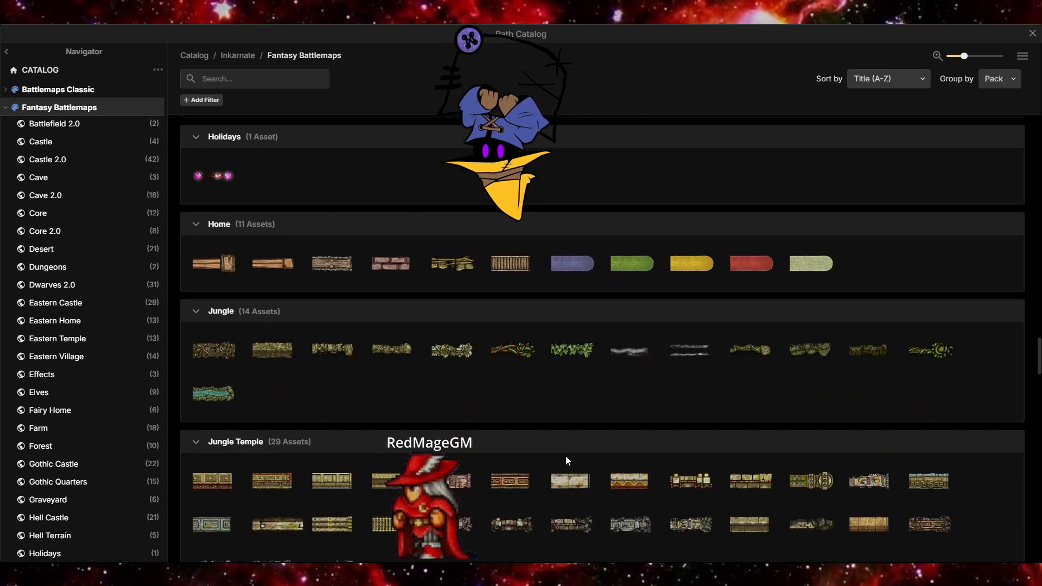
pyautogui.scroll(15, 566, 460)
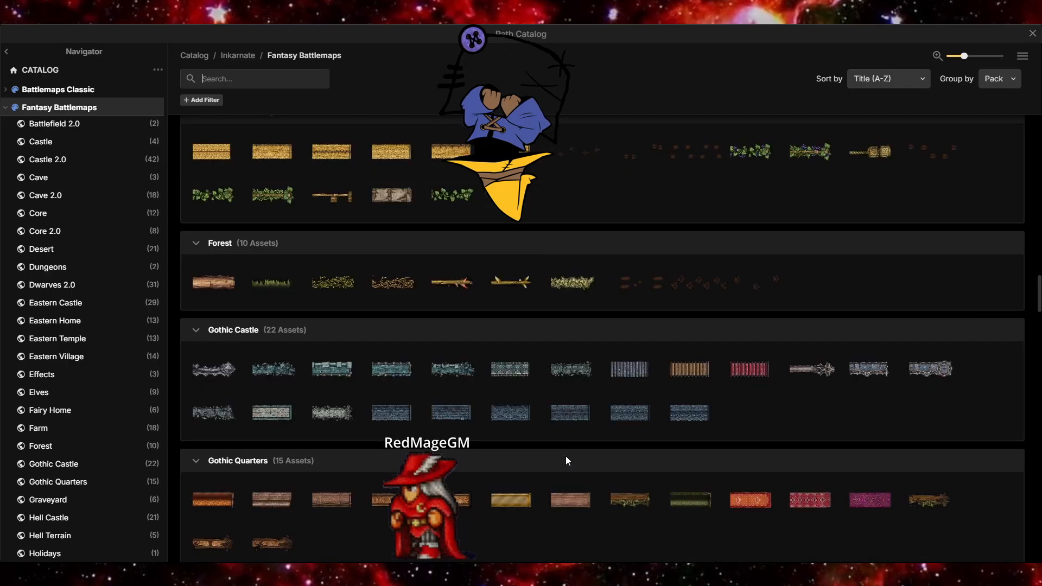
pyautogui.scroll(15, 567, 461)
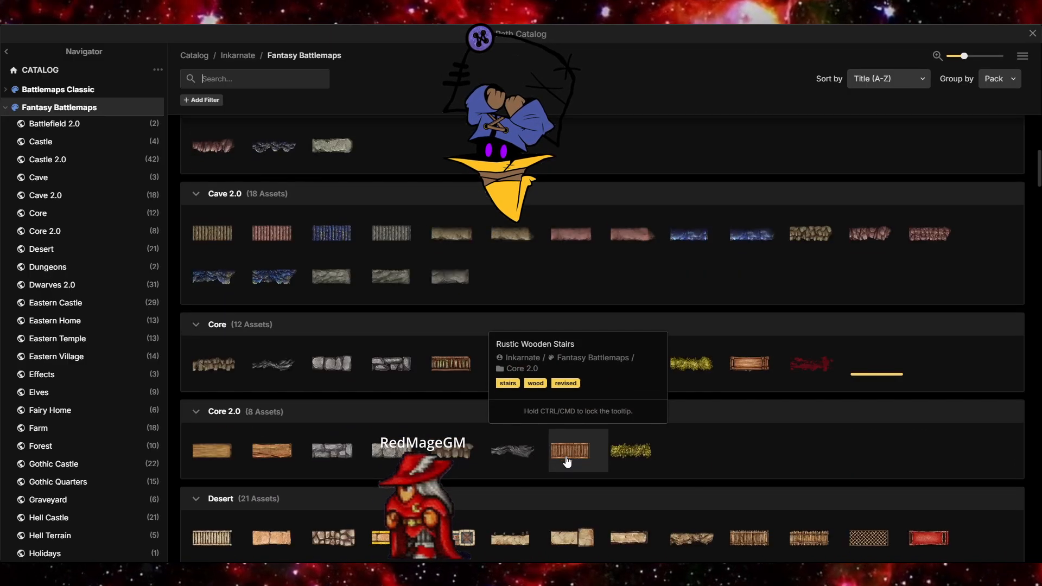
# Draw a grid-snapped Bookshelf line at 100% scale along the stepped wall corner next to the Fancy Chair
pyautogui.click(567, 462)
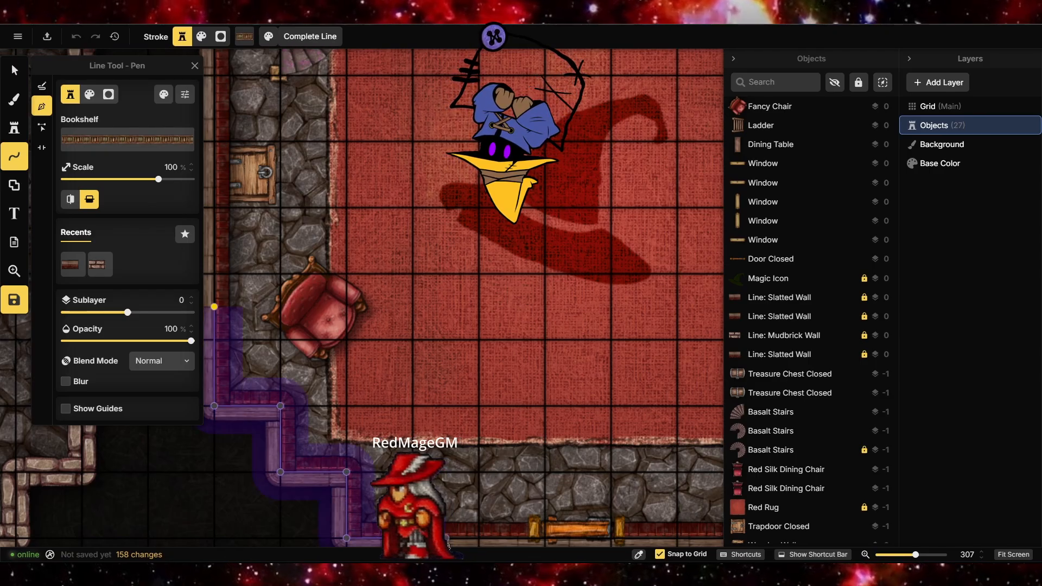
pyautogui.doubleClick(448, 544)
pyautogui.click(15, 70)
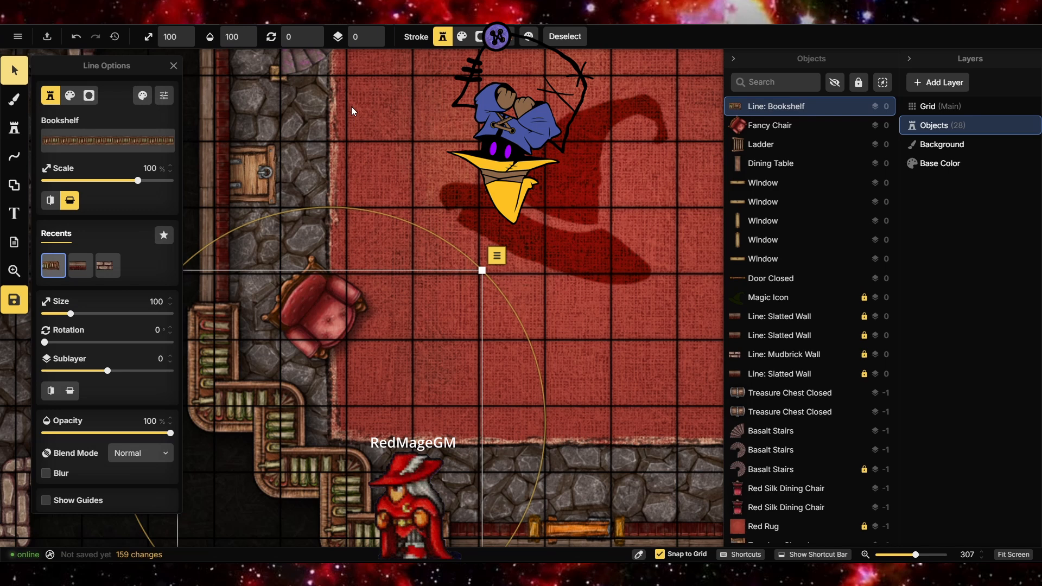
# Set the bookshelf line to sublayer -1 and, with grid snapping off, shift it against the inside of the stepped wall
pyautogui.click(373, 41)
pyautogui.scroll(-3, 247, 353)
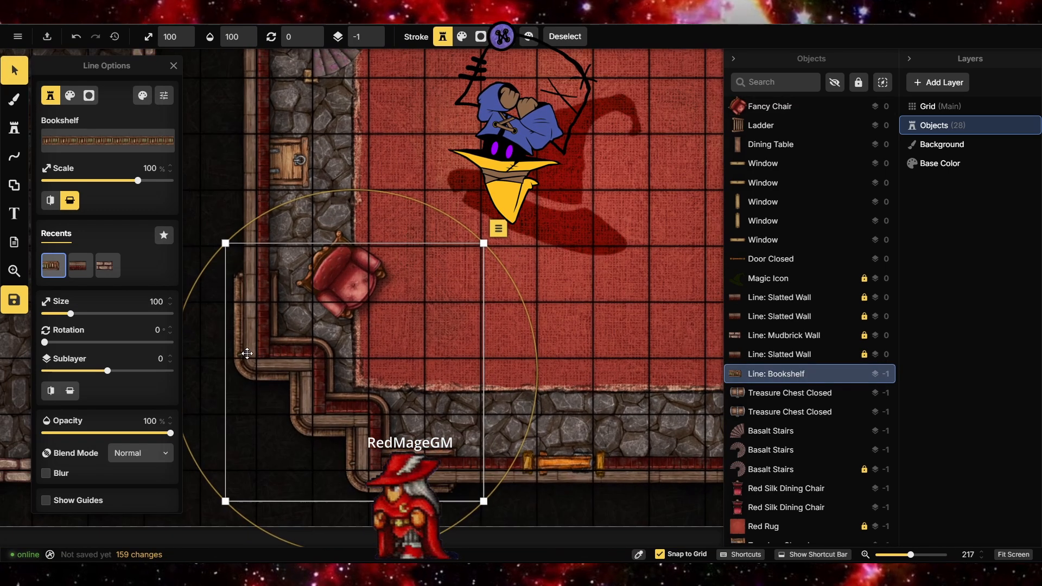
pyautogui.click(660, 554)
pyautogui.moveTo(309, 413); pyautogui.dragTo(319, 401)
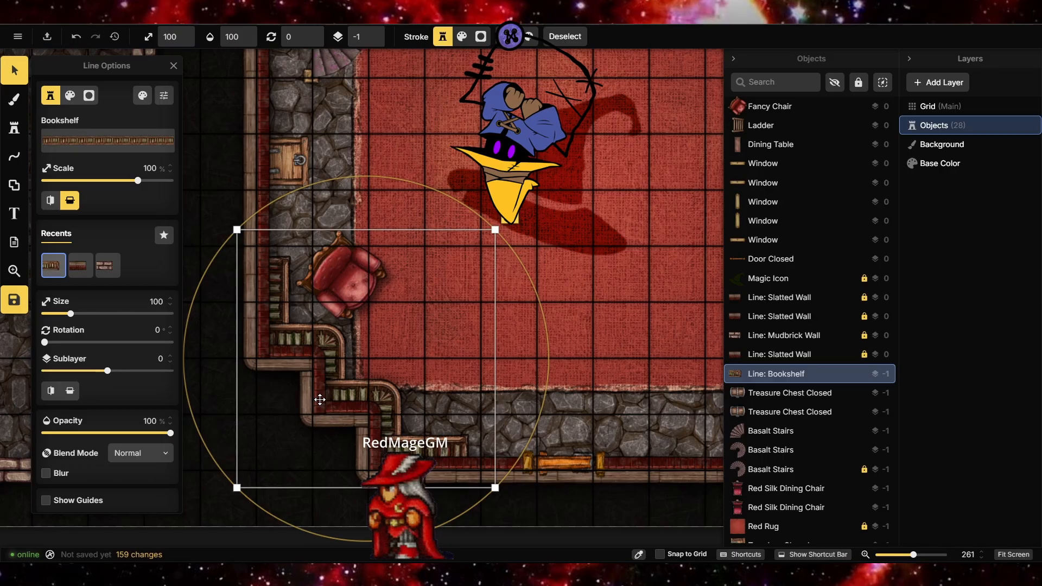
pyautogui.moveTo(319, 399); pyautogui.dragTo(319, 400)
pyautogui.click(243, 427)
# Move the Fancy Chair down onto the corner of the red rug beside the bookshelf
pyautogui.scroll(-4, 244, 427)
pyautogui.scroll(1, 465, 167)
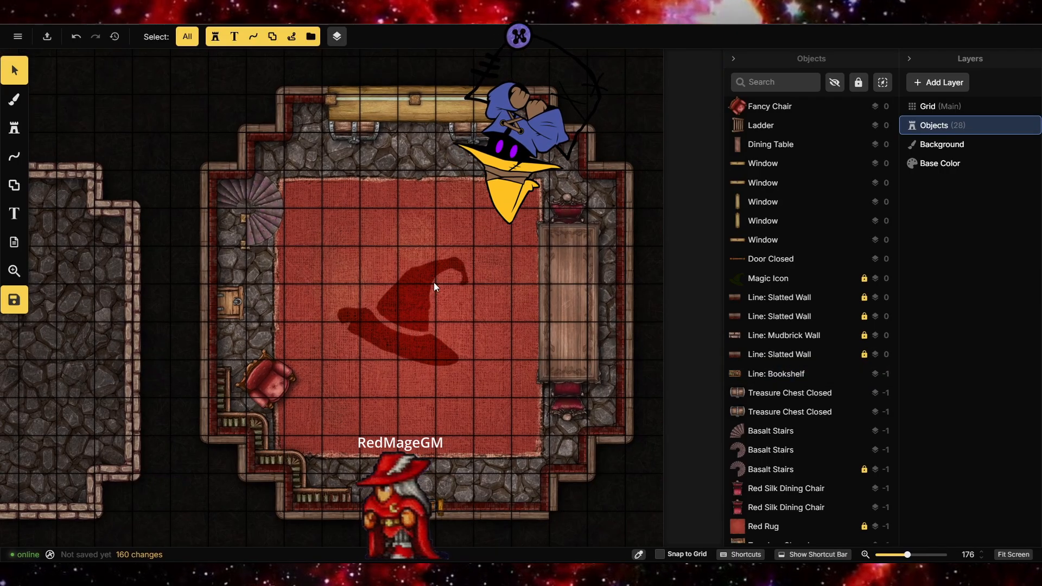
pyautogui.moveTo(268, 379); pyautogui.dragTo(295, 375)
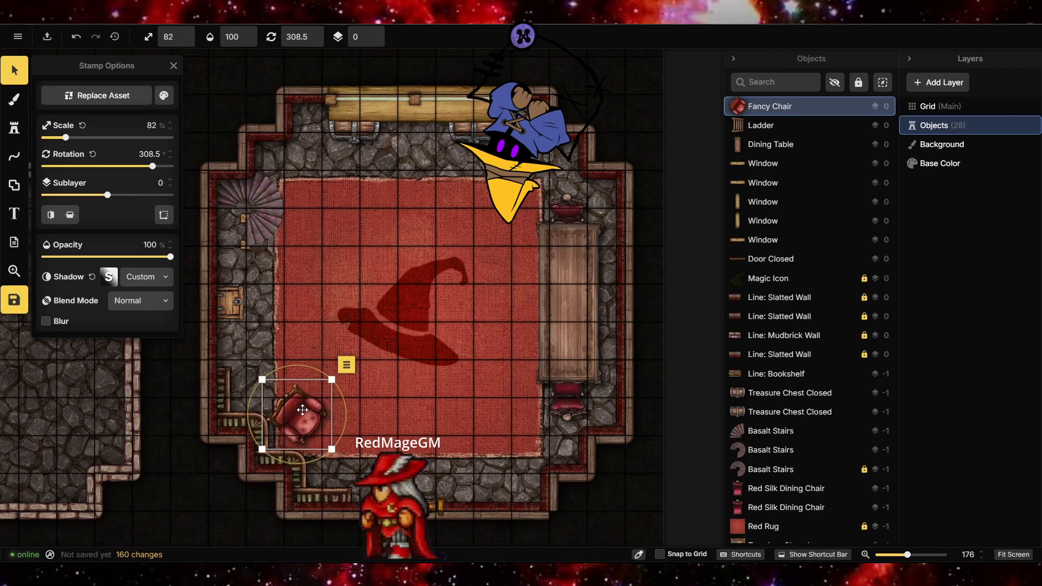
# Place a Fancy Couch stamp at 70% scale on the stone floor below the rug's lower-right corner
pyautogui.click(15, 129)
pyautogui.click(102, 151)
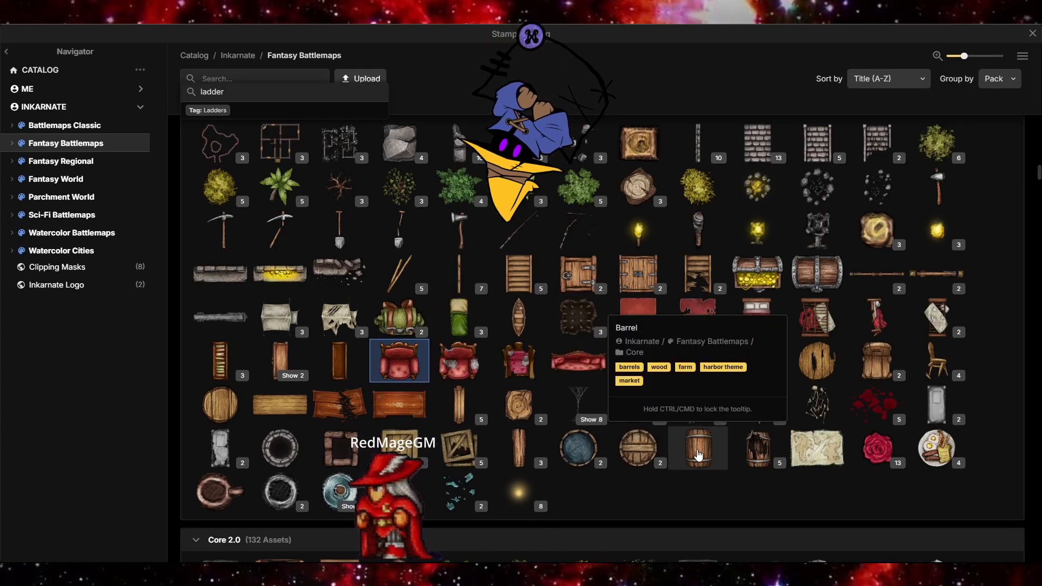
pyautogui.click(567, 368)
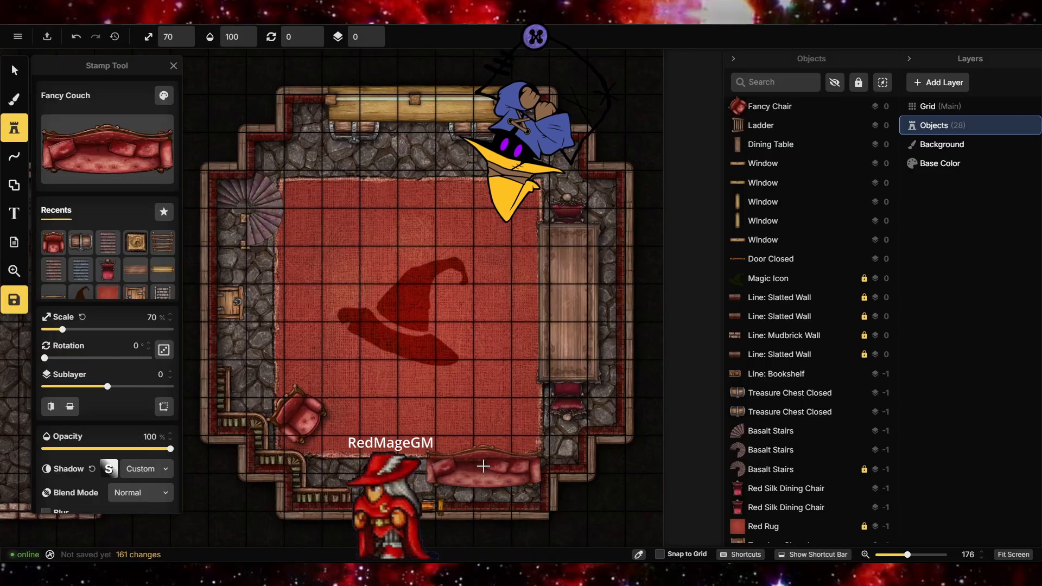
pyautogui.click(476, 465)
pyautogui.press('v')
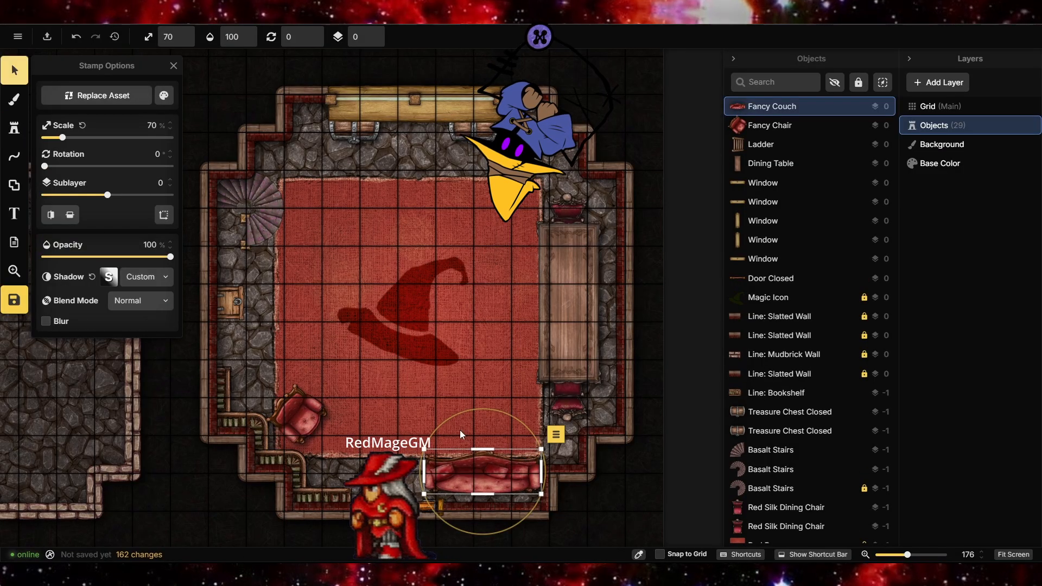
# Flip the Fancy Couch vertically, scale it to 50% and fit it against the lower wall on sublayer -1
pyautogui.scroll(5, 503, 513)
pyautogui.moveTo(356, 395); pyautogui.dragTo(438, 426)
pyautogui.moveTo(525, 460); pyautogui.dragTo(526, 479)
pyautogui.click(374, 42)
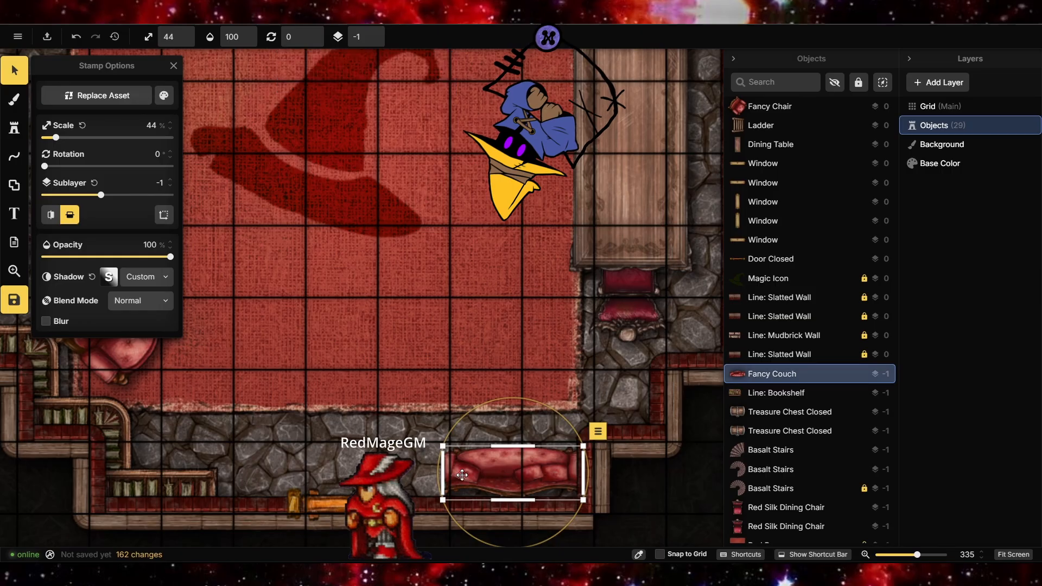
pyautogui.moveTo(409, 446); pyautogui.dragTo(385, 445)
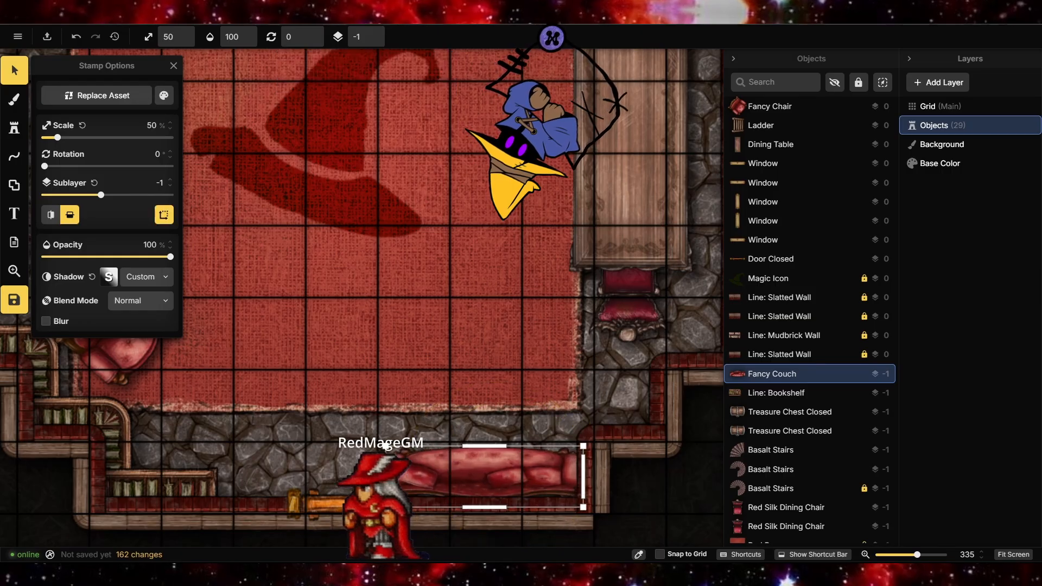
pyautogui.click(473, 367)
# Place a Barrel stamp at 70% scale in the upper wall corner beside the large window
pyautogui.scroll(-5, 592, 518)
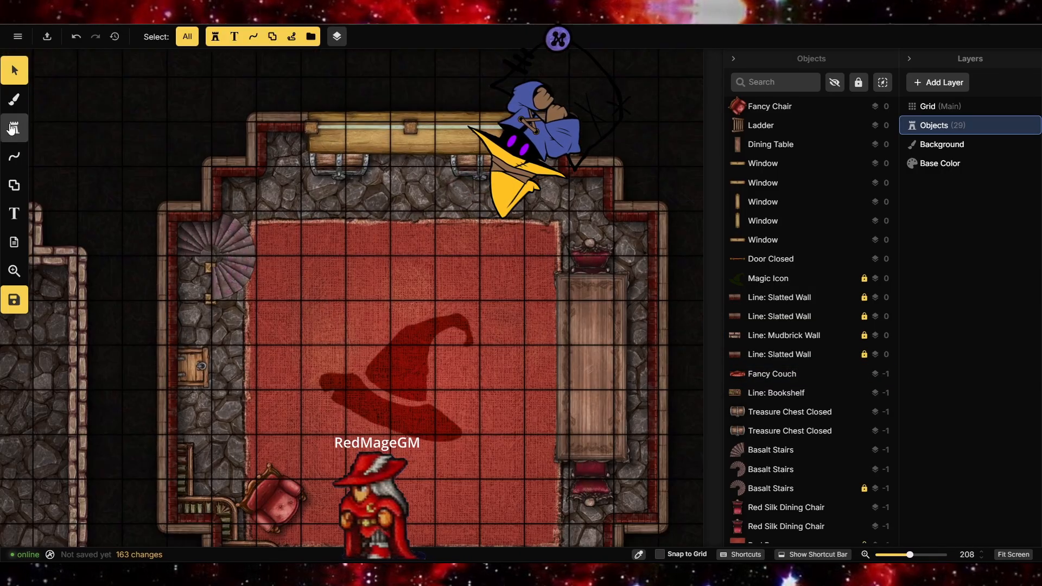
pyautogui.click(13, 129)
pyautogui.click(15, 130)
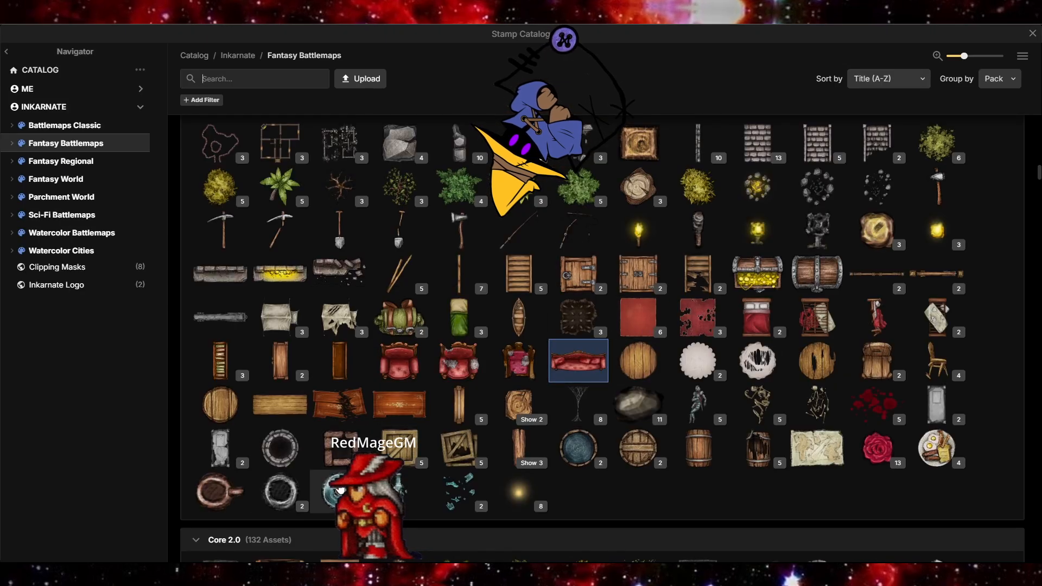
pyautogui.click(638, 448)
pyautogui.scroll(4, 353, 177)
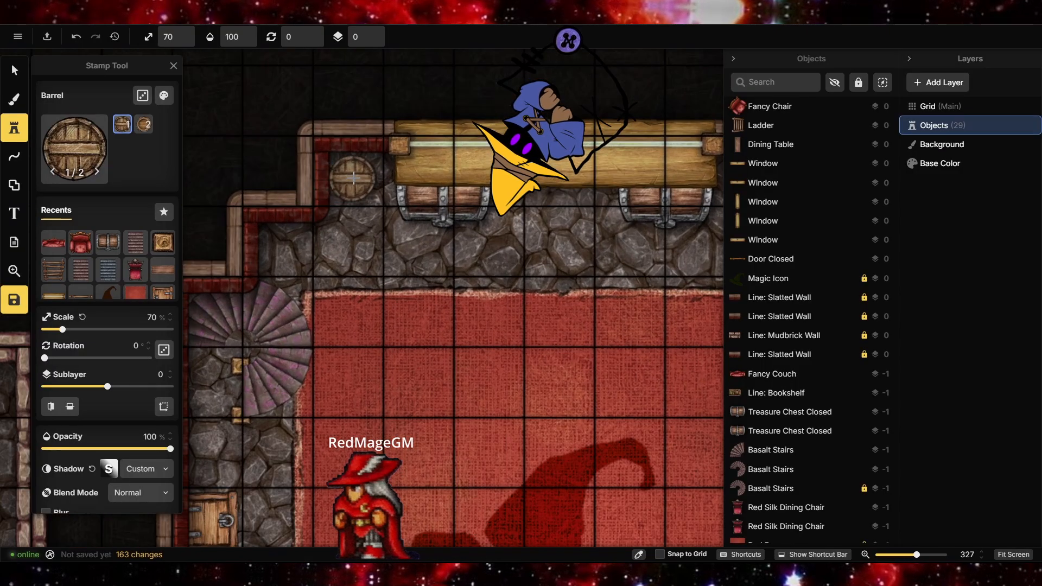
pyautogui.click(350, 171)
# Enlarge the barrel to 93% and set it to sublayer -1
pyautogui.click(24, 79)
pyautogui.moveTo(373, 194); pyautogui.dragTo(389, 210)
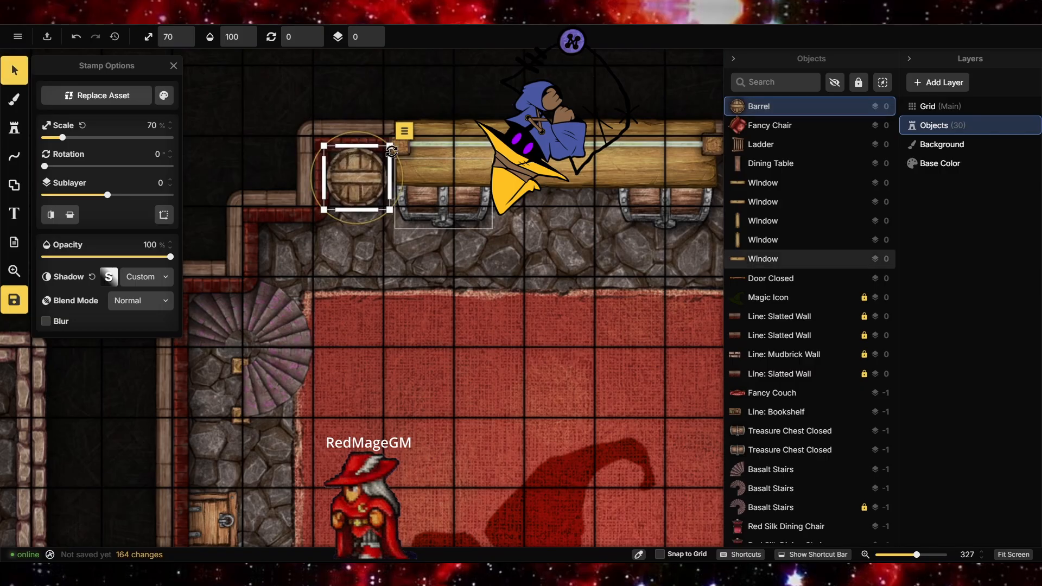
pyautogui.click(380, 39)
pyautogui.click(17, 131)
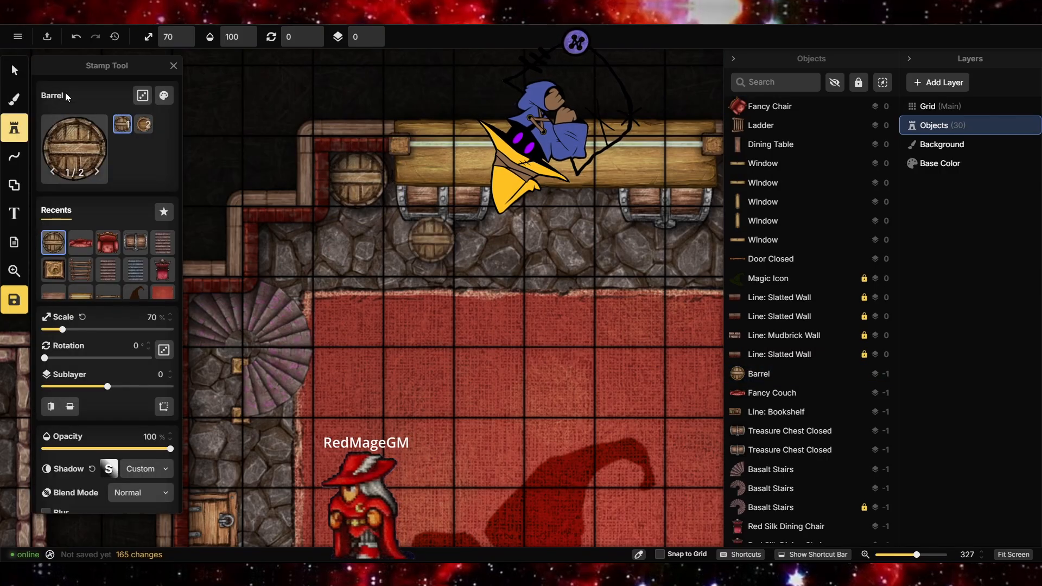
pyautogui.click(15, 73)
pyautogui.click(16, 127)
pyautogui.click(22, 78)
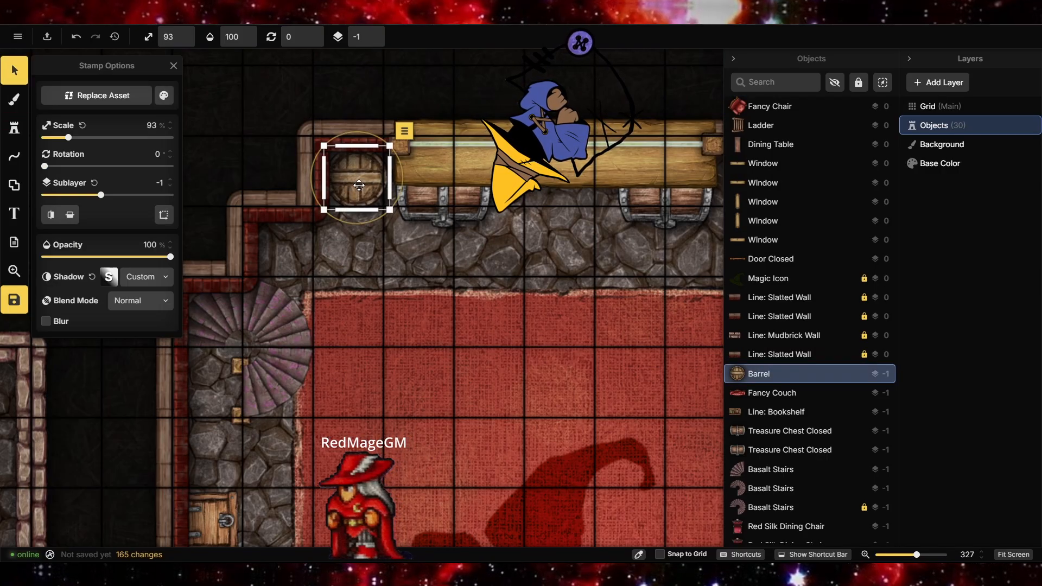
# Duplicate the barrel, move the copy into the next wall corner above the spiral stairs and rotate it to 51°
pyautogui.click(397, 142)
pyautogui.click(441, 254)
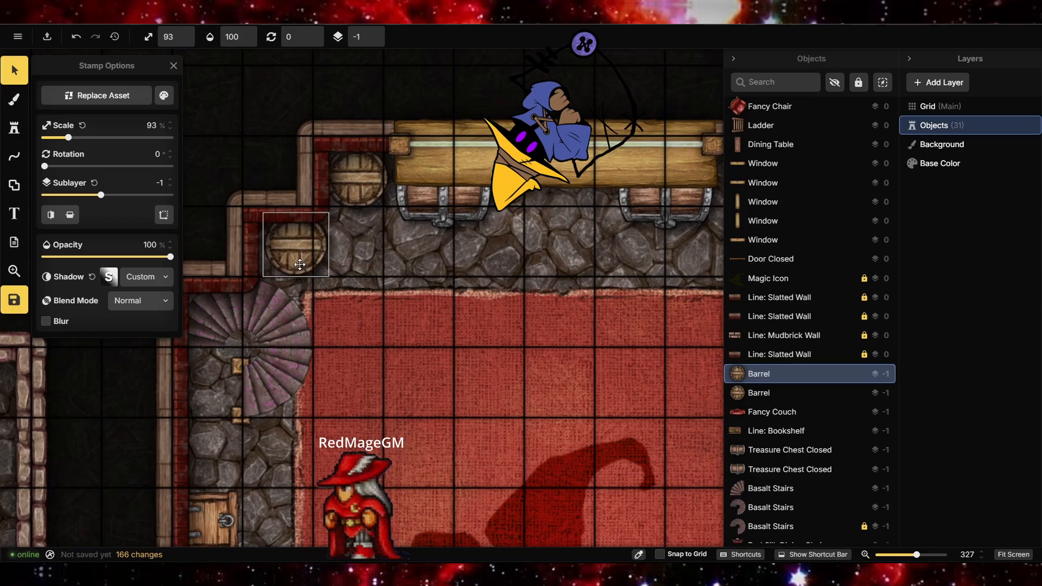
pyautogui.moveTo(338, 216); pyautogui.dragTo(347, 253)
# Duplicate the rotated barrel, place the copy beside it below the first barrel and rotate it to 303°
pyautogui.click(362, 184)
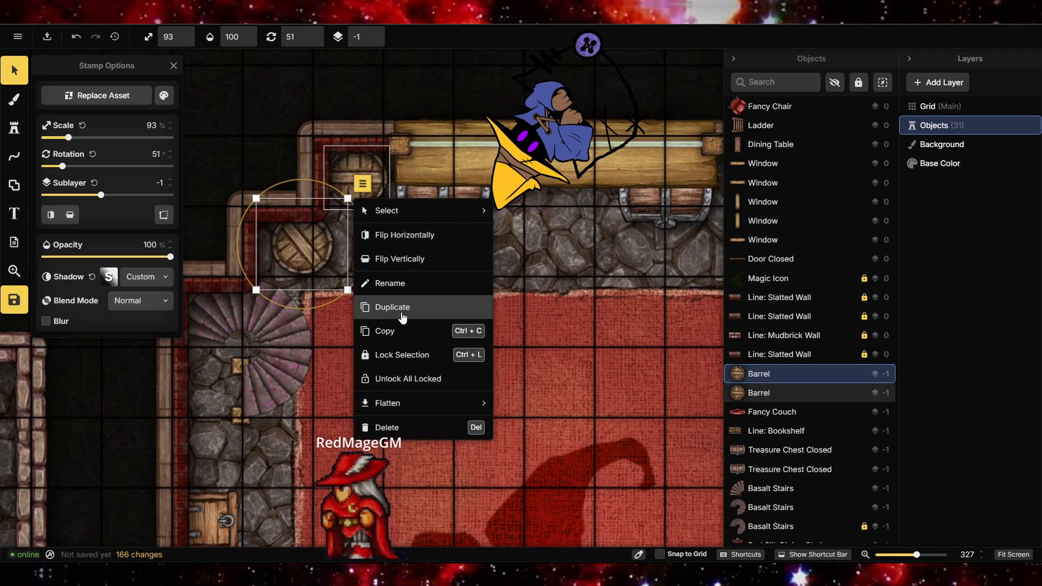
pyautogui.click(402, 312)
pyautogui.moveTo(361, 188); pyautogui.dragTo(361, 243)
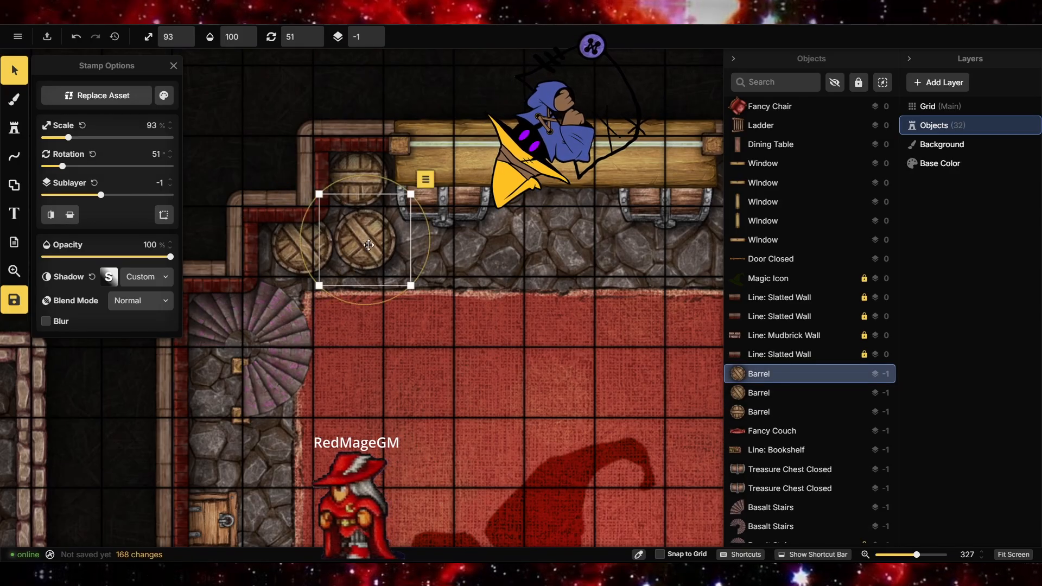
pyautogui.moveTo(361, 175); pyautogui.dragTo(304, 261)
# Duplicate the 303° barrel and move the copy up so it overlaps the barrels in the window corner
pyautogui.click(426, 179)
pyautogui.click(466, 304)
pyautogui.moveTo(425, 193); pyautogui.dragTo(364, 203)
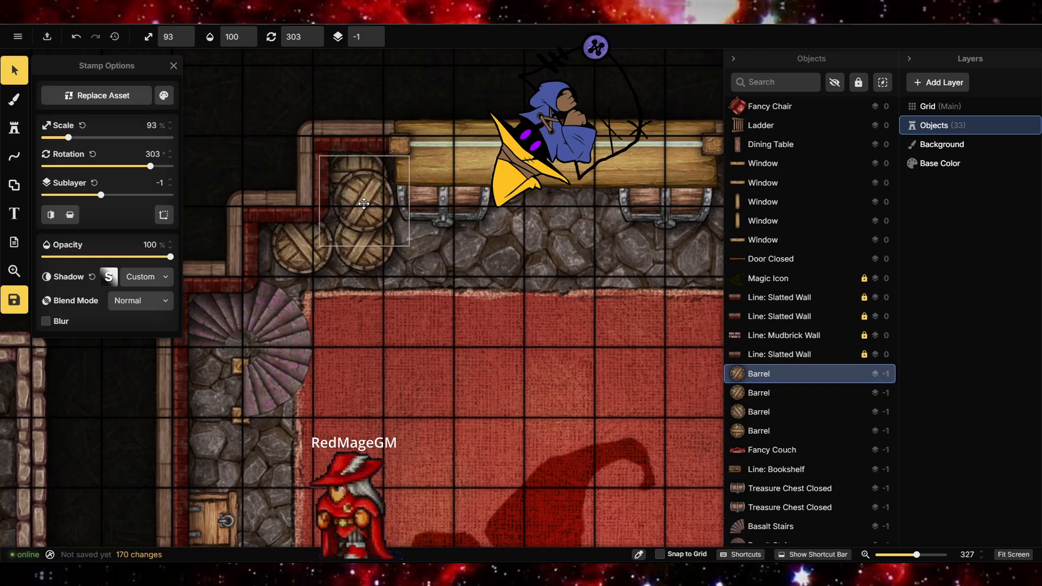
# Duplicate the 303° barrel, place the copy over the two lower barrels and shrink it to sit between them
pyautogui.click(422, 141)
pyautogui.click(457, 270)
pyautogui.moveTo(426, 170); pyautogui.dragTo(326, 263)
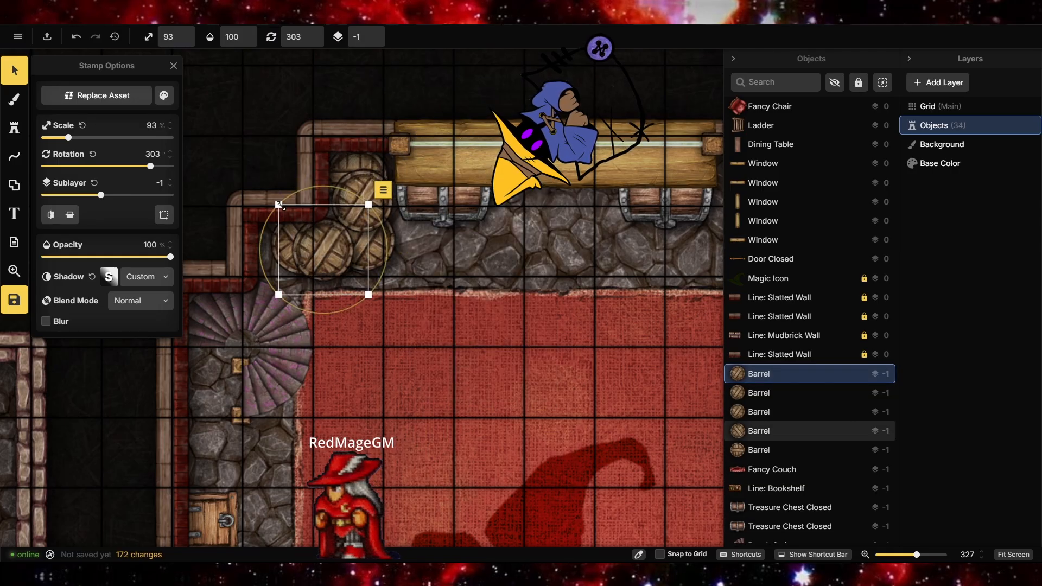
pyautogui.moveTo(278, 205); pyautogui.dragTo(301, 227)
pyautogui.moveTo(326, 260); pyautogui.dragTo(318, 248)
pyautogui.click(441, 268)
pyautogui.scroll(-6, 441, 268)
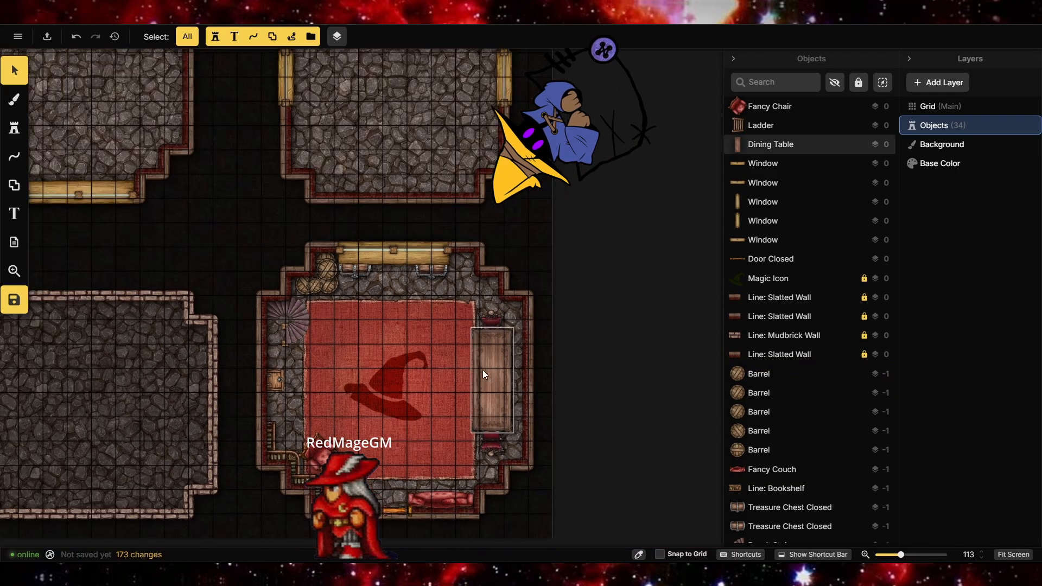
# Place a Warm Light Beam stamp from the Effects pack on the upper part of the red carpet, below the window
pyautogui.scroll(2, 482, 423)
pyautogui.scroll(2, 394, 500)
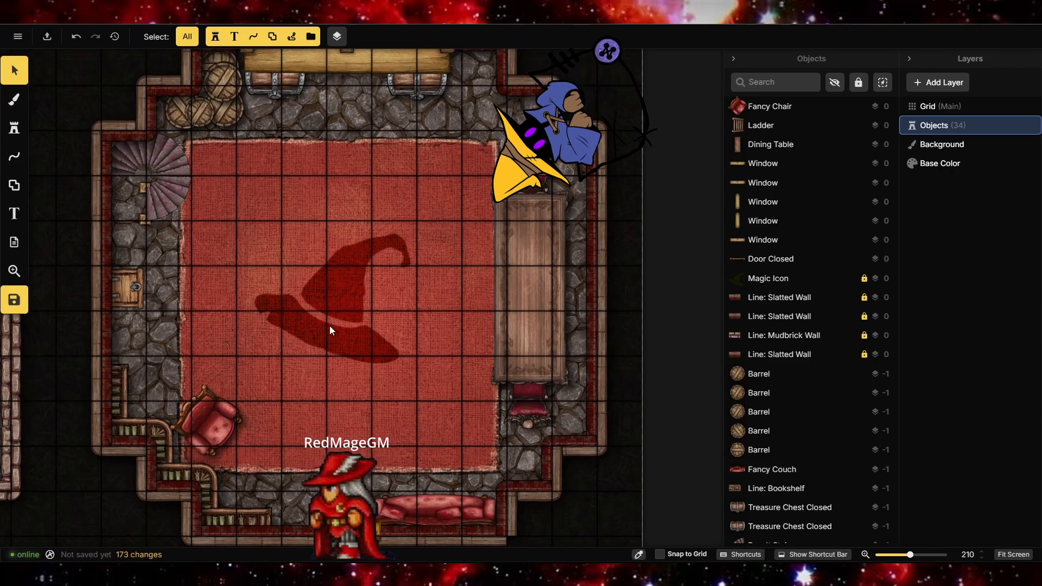
pyautogui.click(15, 131)
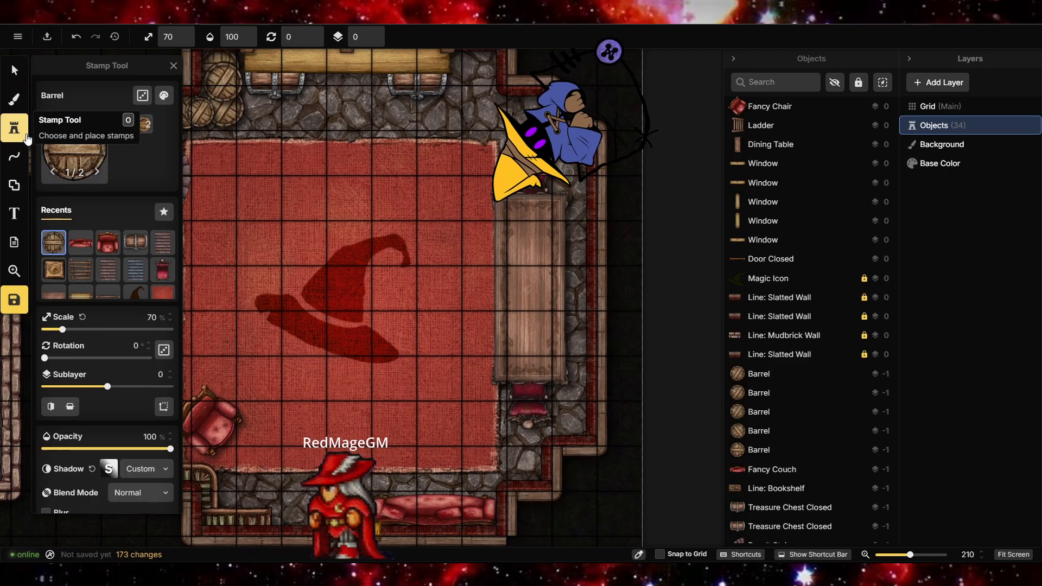
pyautogui.click(63, 155)
pyautogui.scroll(-5, 326, 353)
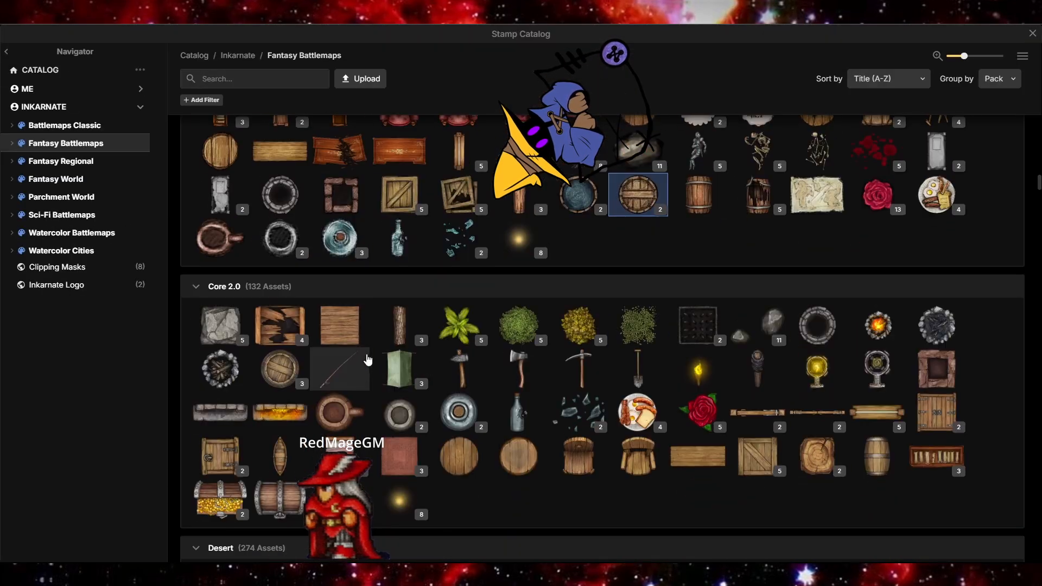
pyautogui.scroll(-20, 362, 402)
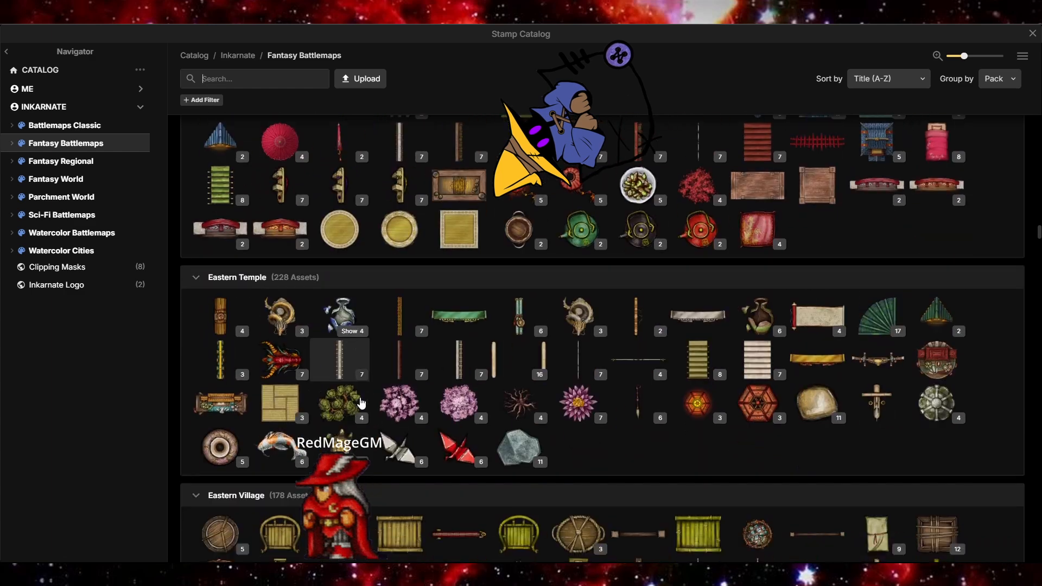
pyautogui.scroll(-5, 362, 403)
pyautogui.click(876, 269)
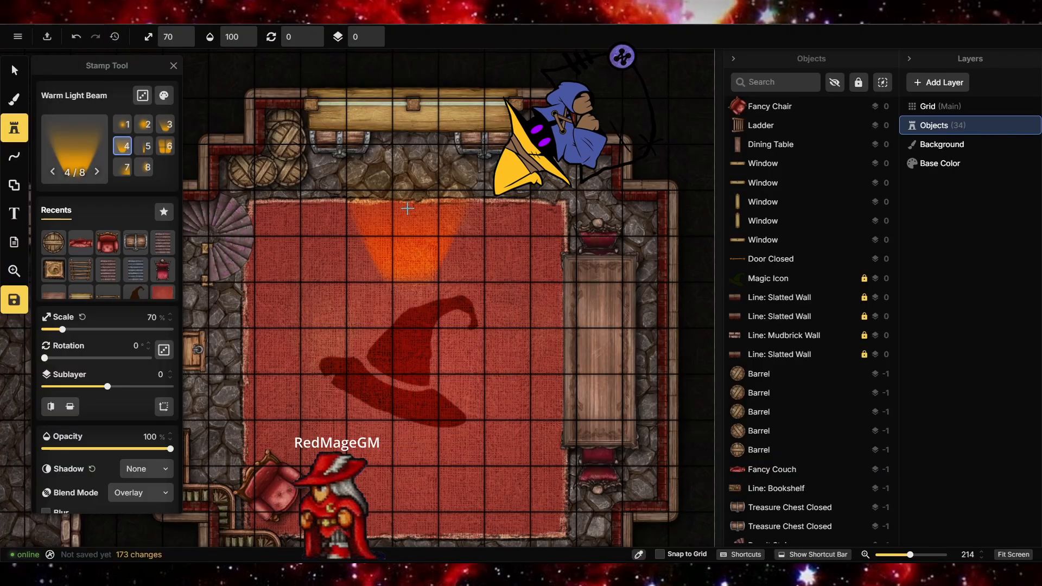
pyautogui.click(408, 208)
# Rotate the light beam to 182.5° and move it up so it shines into the room from the window
pyautogui.click(15, 70)
pyautogui.moveTo(403, 80); pyautogui.dragTo(404, 301)
pyautogui.moveTo(423, 231); pyautogui.dragTo(423, 207)
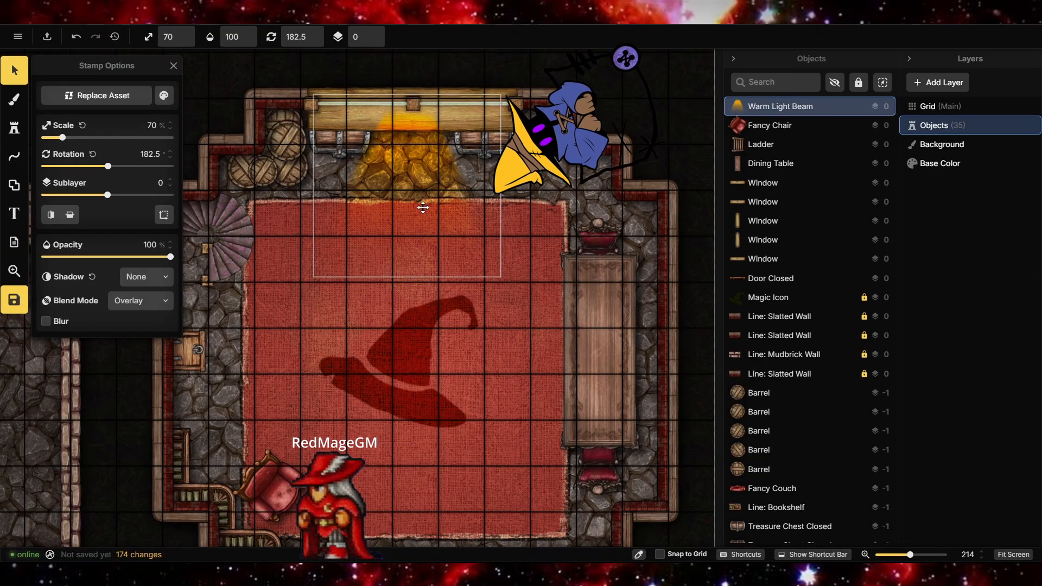
# Allow non-proportional resizing for the light beam, widen it to span the whole window and align it with the window
pyautogui.click(163, 214)
pyautogui.moveTo(276, 251); pyautogui.dragTo(297, 251)
pyautogui.moveTo(406, 170); pyautogui.dragTo(420, 158)
pyautogui.click(407, 116)
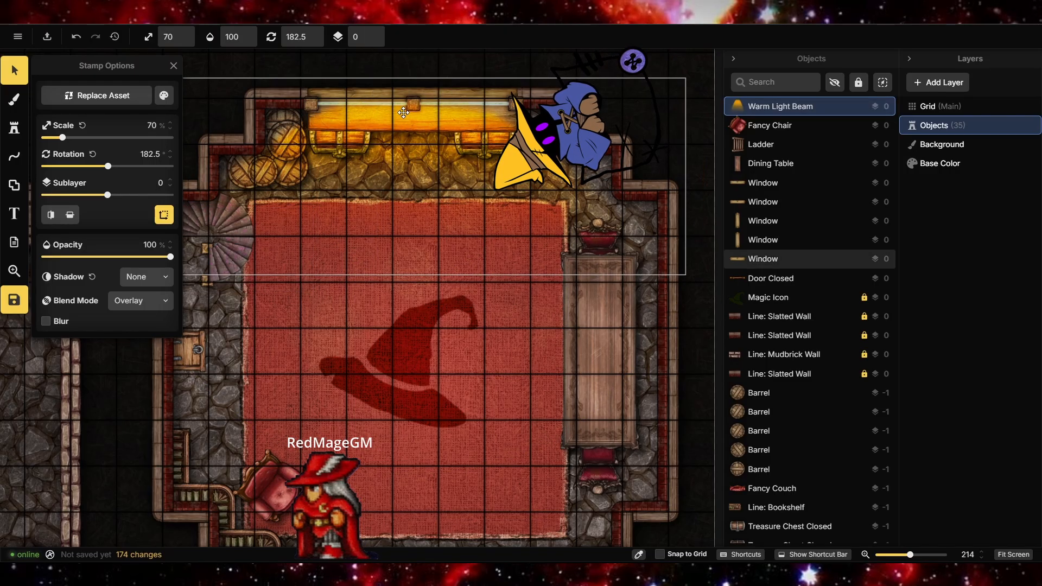
pyautogui.moveTo(407, 113); pyautogui.dragTo(407, 117)
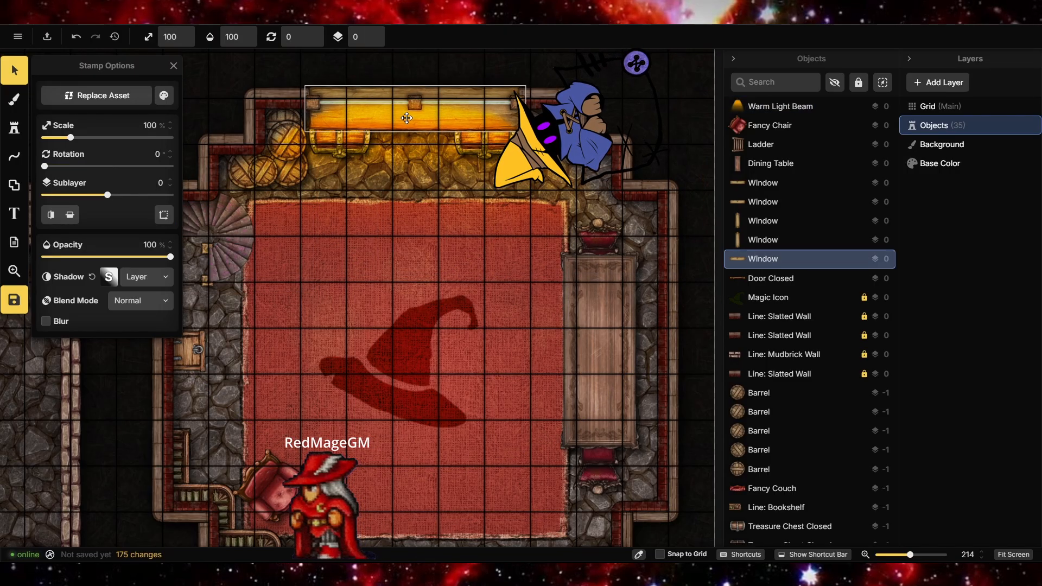
pyautogui.click(406, 117)
pyautogui.scroll(-3, 407, 240)
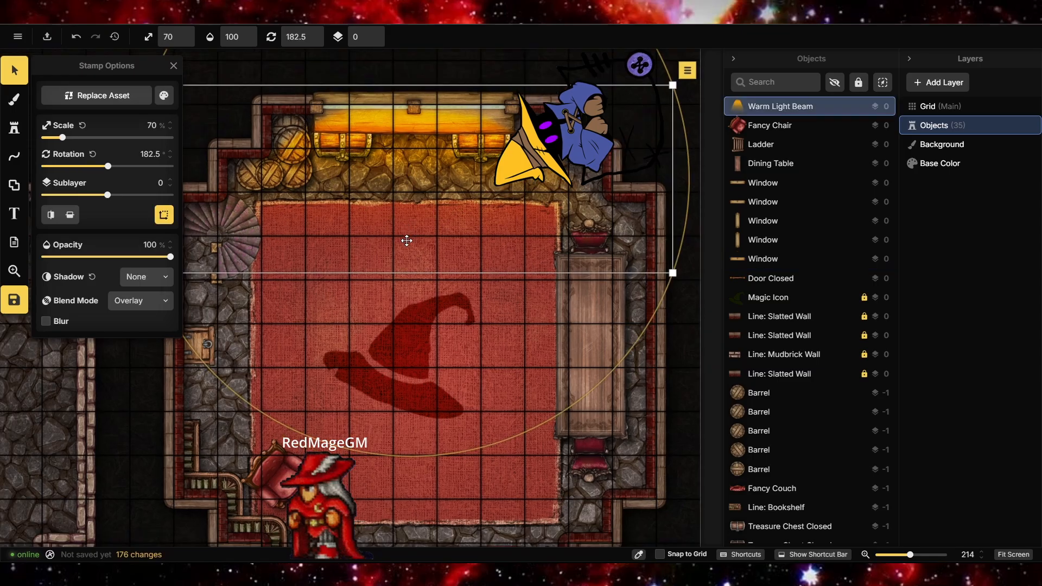
# Reshape the light beam so it reaches from the window down across most of the red carpet
pyautogui.click(166, 219)
pyautogui.moveTo(277, 280); pyautogui.dragTo(300, 280)
pyautogui.moveTo(443, 145); pyautogui.dragTo(441, 232)
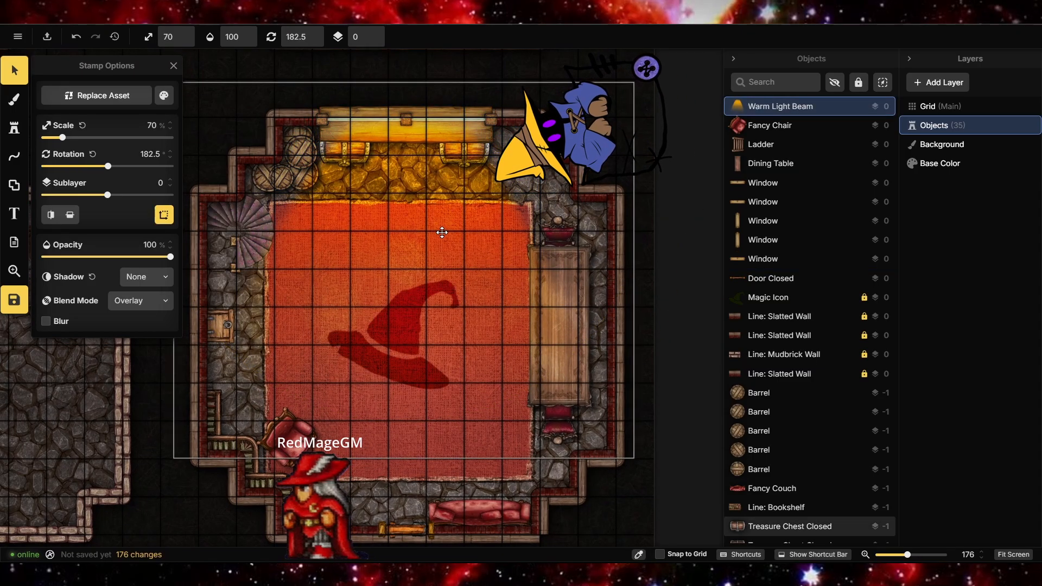
pyautogui.scroll(-10, 441, 229)
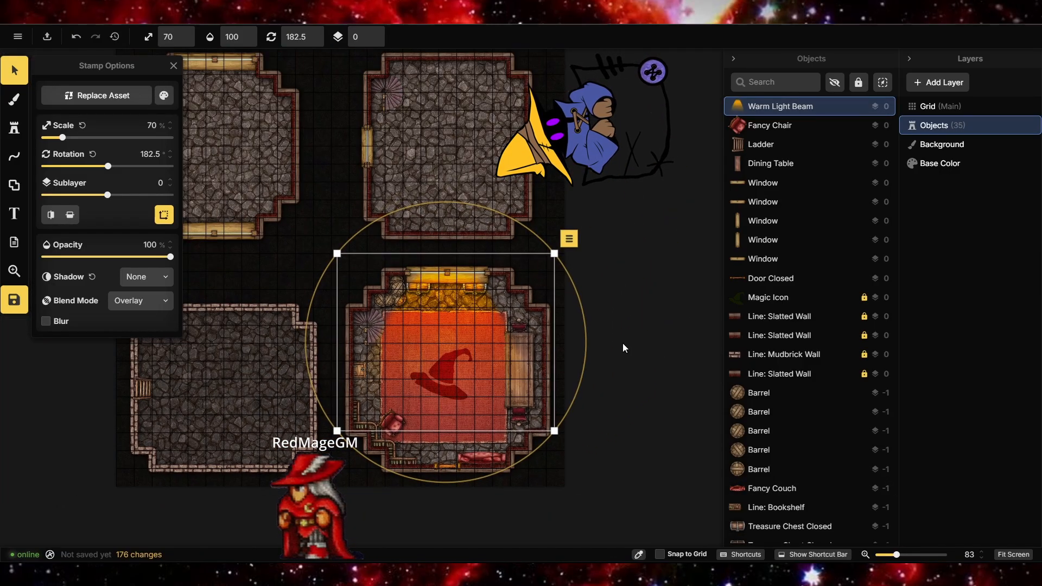
pyautogui.click(623, 343)
pyautogui.scroll(-4, 467, 362)
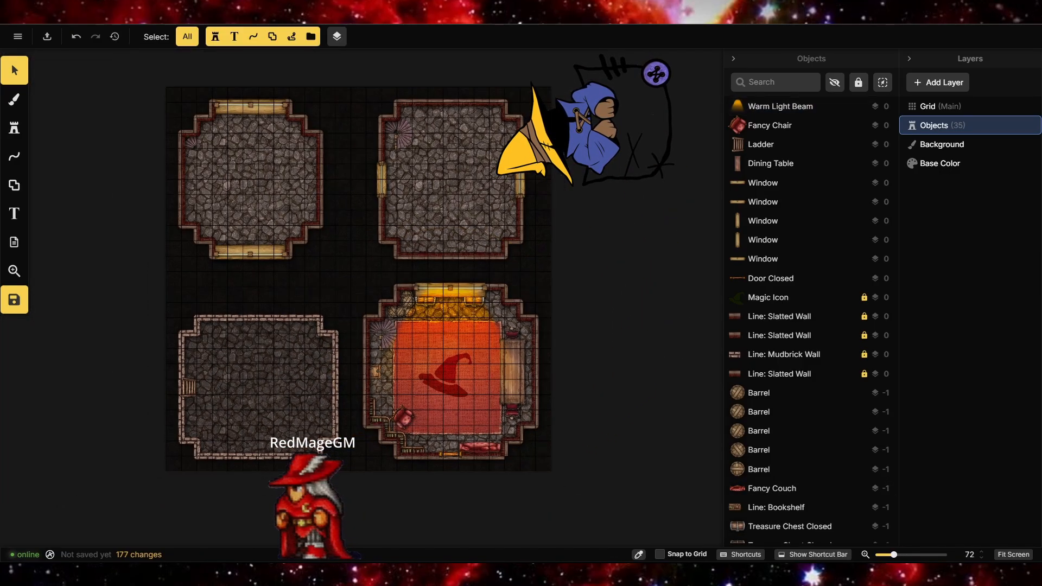
# Place a Campfire Lit stamp from the Orcs 2.0 pack near the middle of the brick-walled room with the ladder
pyautogui.scroll(12, 233, 435)
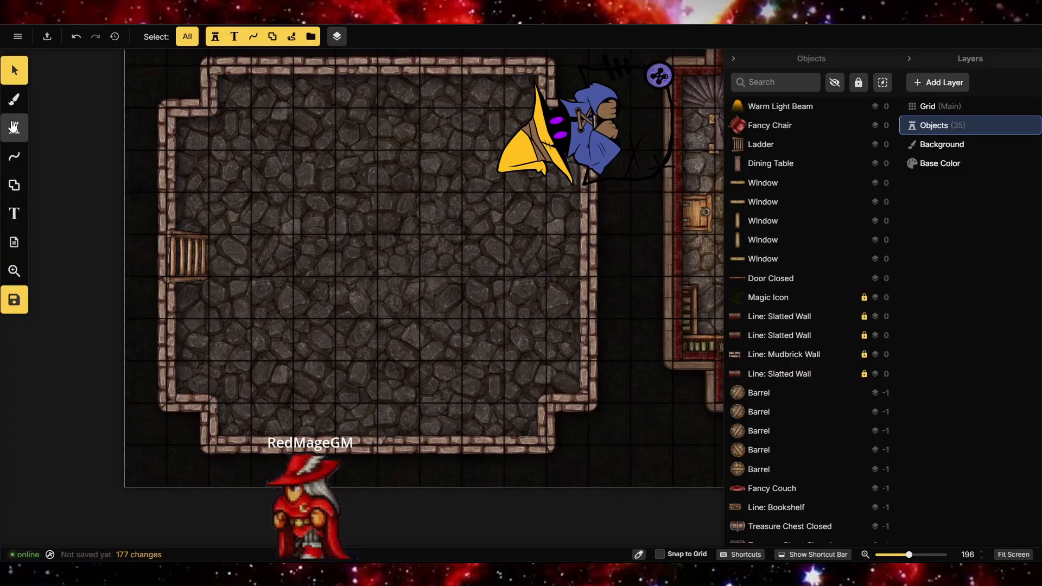
pyautogui.click(14, 125)
pyautogui.scroll(-10, 343, 424)
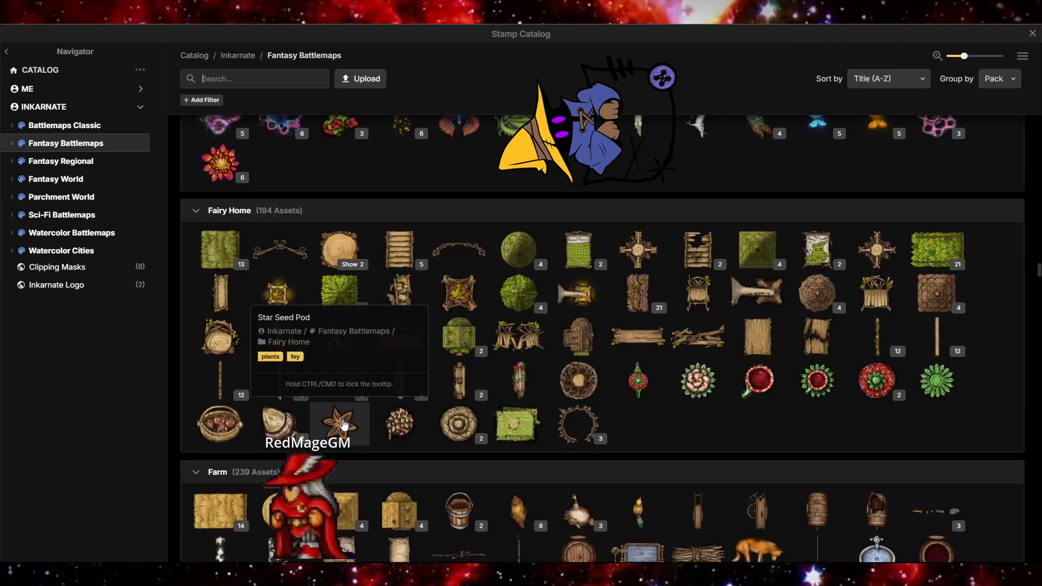
pyautogui.scroll(-20, 343, 424)
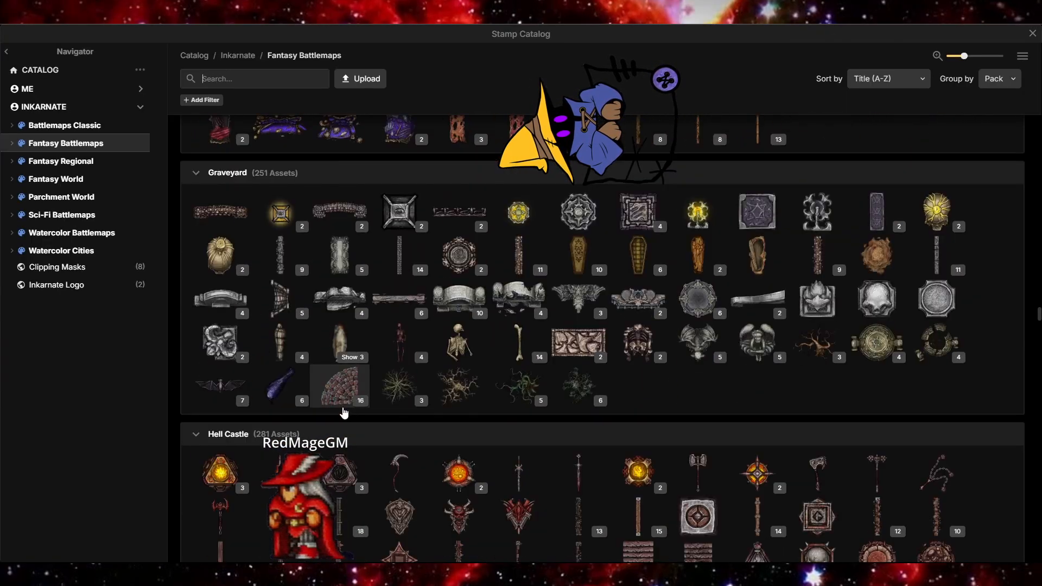
pyautogui.scroll(-8, 343, 412)
pyautogui.scroll(3, 542, 442)
pyautogui.scroll(-4, 503, 441)
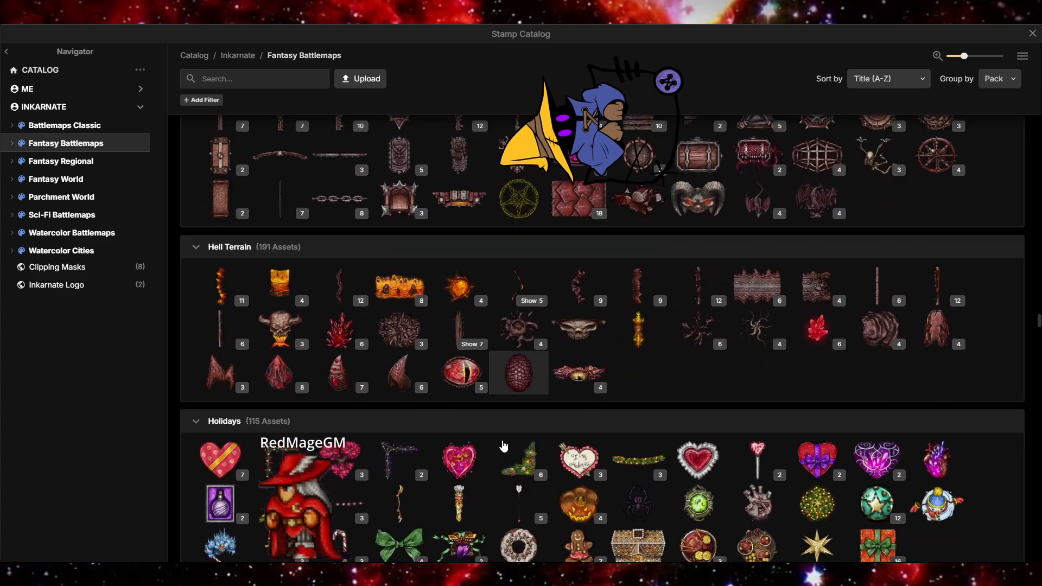
pyautogui.scroll(-20, 499, 443)
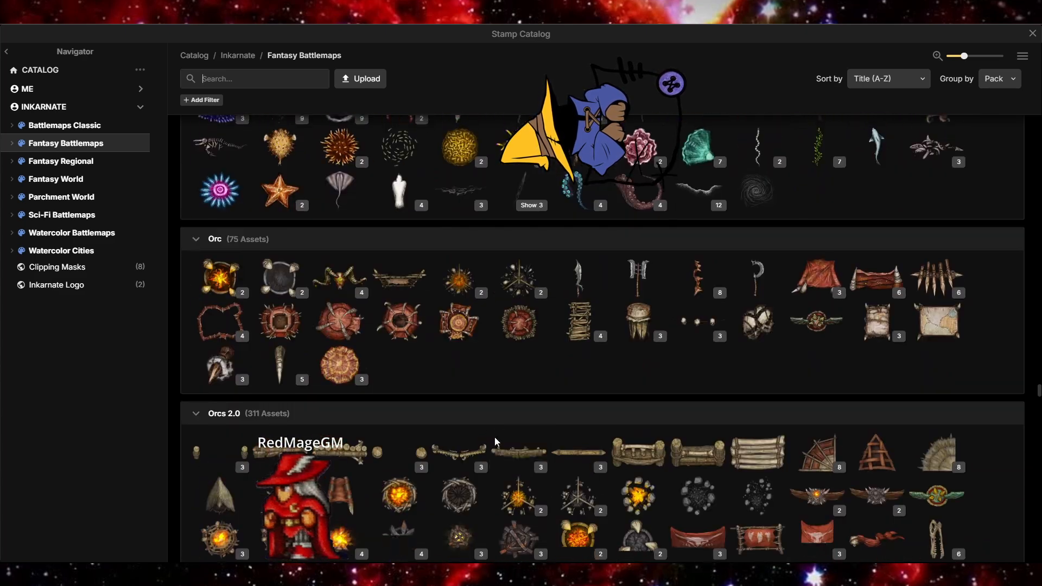
pyautogui.scroll(-5, 493, 438)
pyautogui.click(397, 242)
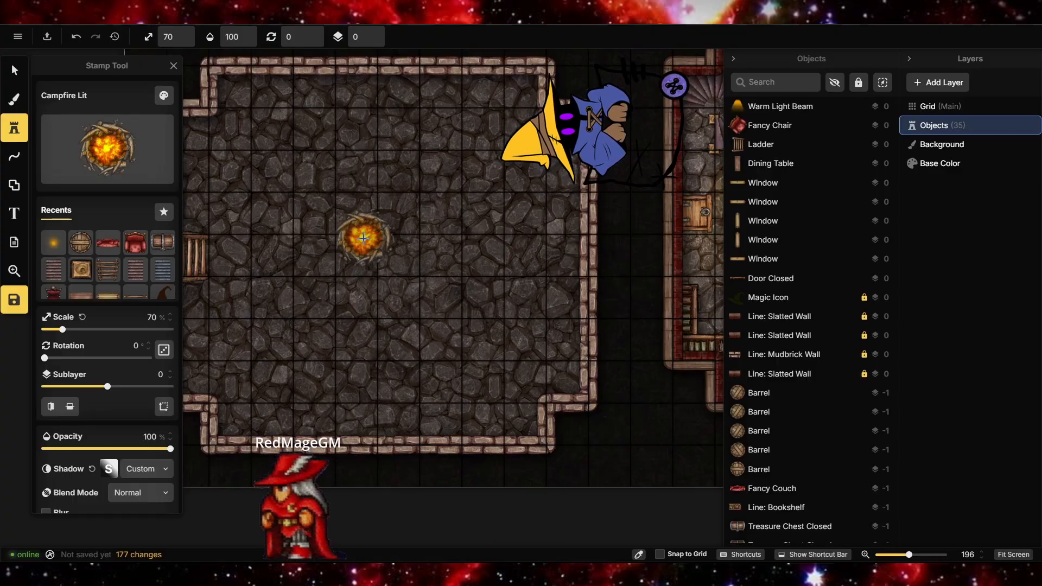
pyautogui.click(365, 237)
# Enlarge the campfire to 121% and recolour it with hue -180 and saturation 126%
pyautogui.press('v')
pyautogui.click(369, 237)
pyautogui.moveTo(400, 206); pyautogui.dragTo(358, 233)
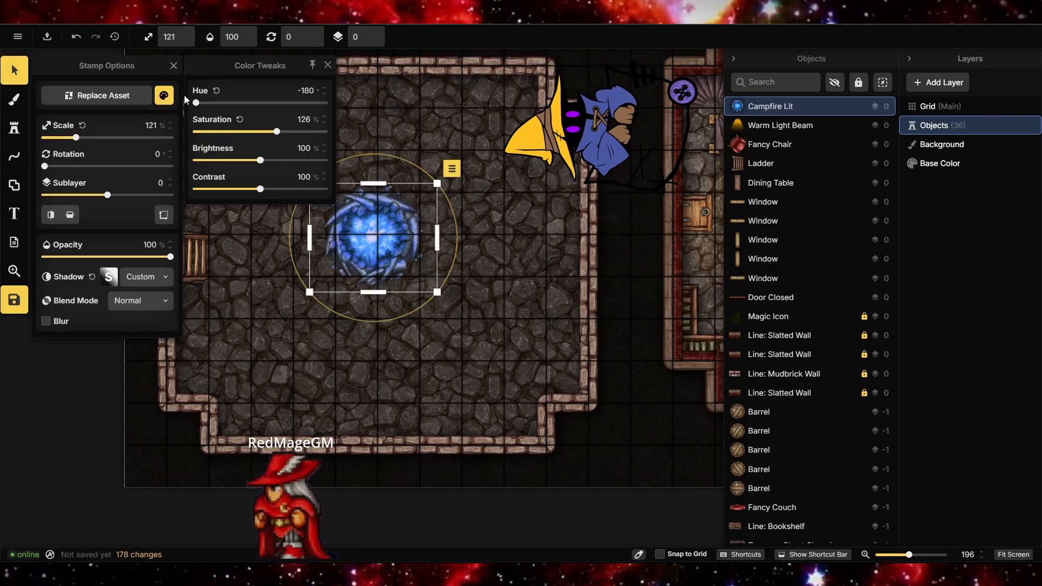
pyautogui.press('Escape')
# Search the stamp catalog for "cauldron" and place a Cauldron stamp on the centre of the blue campfire
pyautogui.click(15, 128)
pyautogui.click(82, 144)
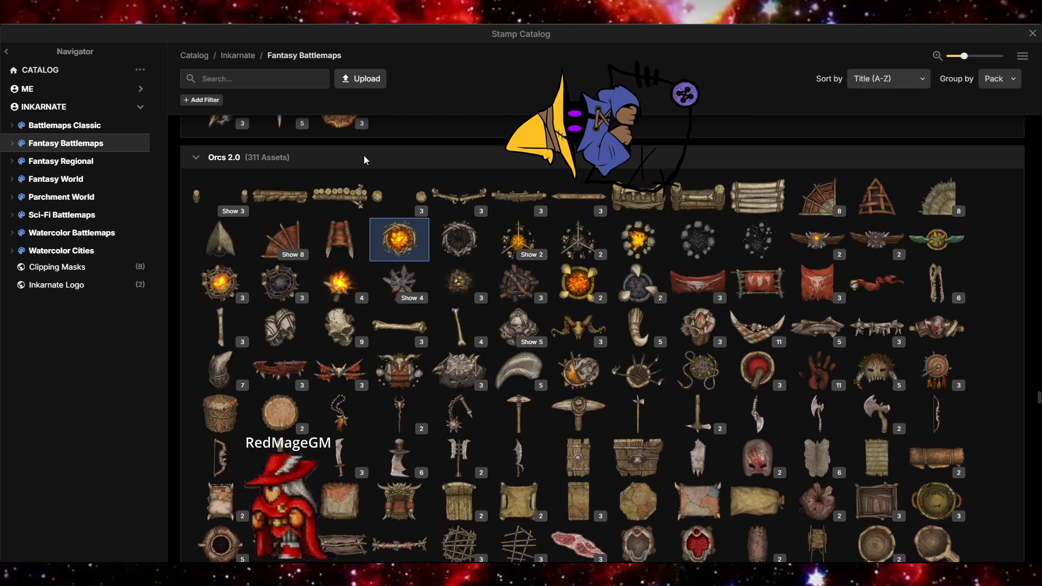
pyautogui.scroll(-2, 801, 422)
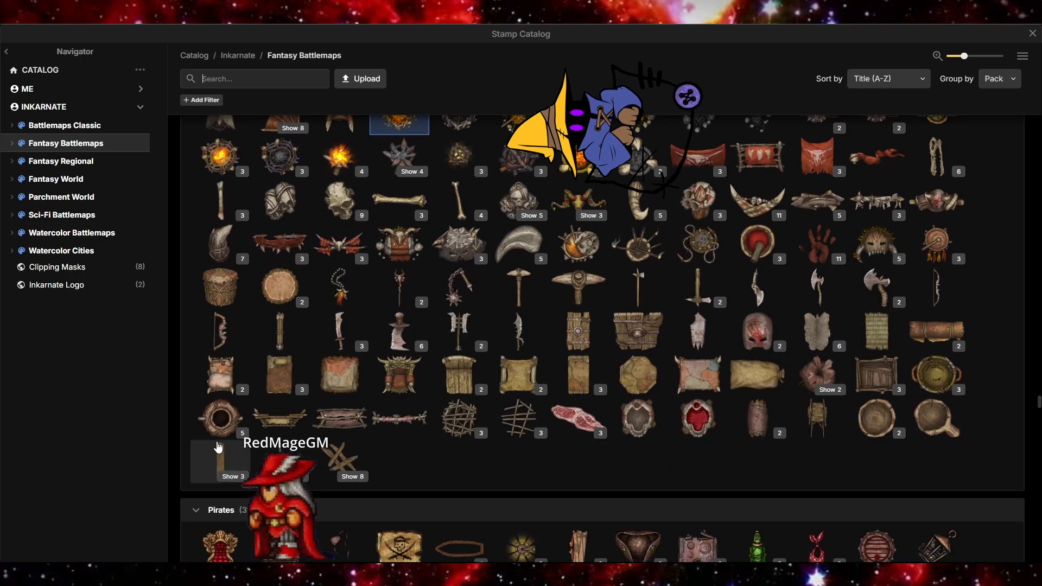
pyautogui.scroll(-6, 688, 456)
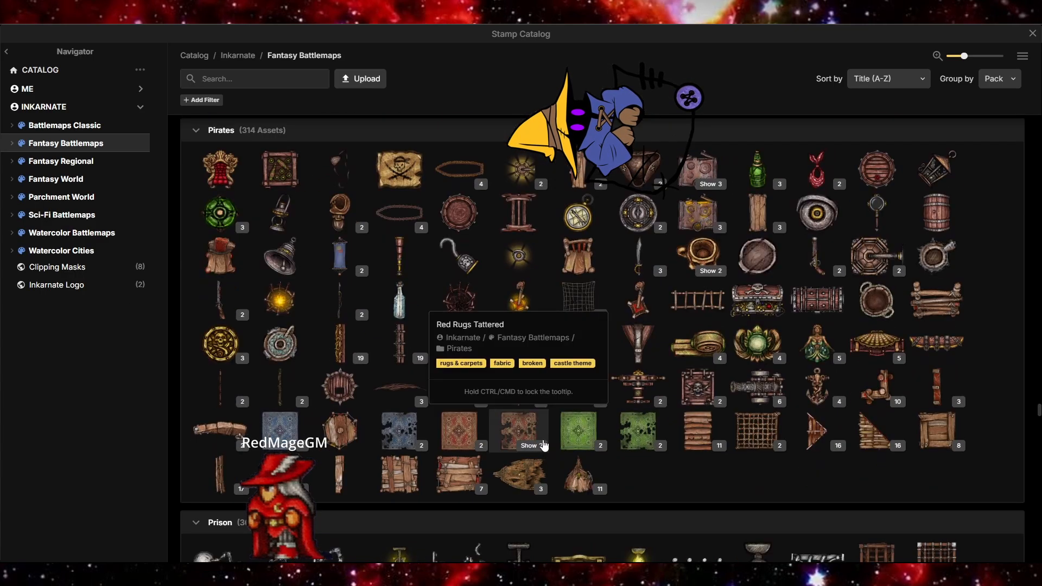
pyautogui.click(222, 79)
pyautogui.write('cauldron')
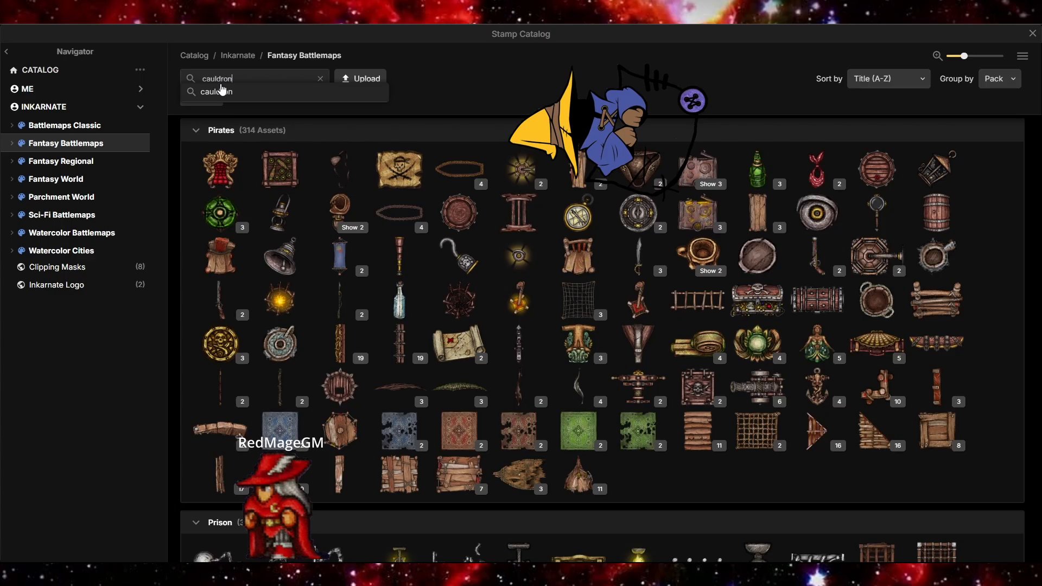
pyautogui.click(222, 90)
pyautogui.click(221, 430)
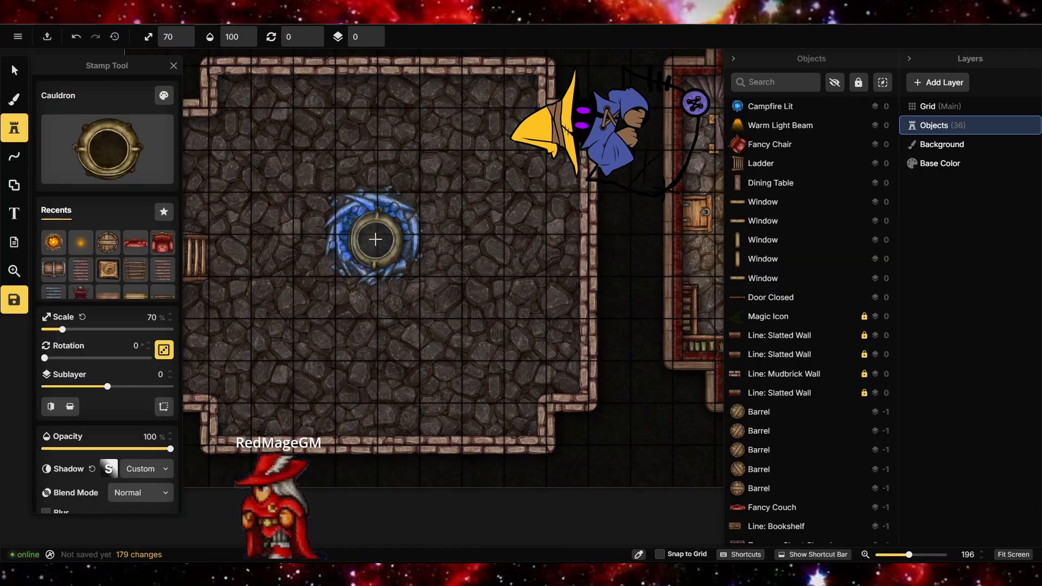
pyautogui.click(376, 239)
# Darken the cauldron with saturation 43%, brightness 61% and contrast 146%, and move it off the campfire onto the floor diagonally below
pyautogui.click(14, 71)
pyautogui.click(164, 95)
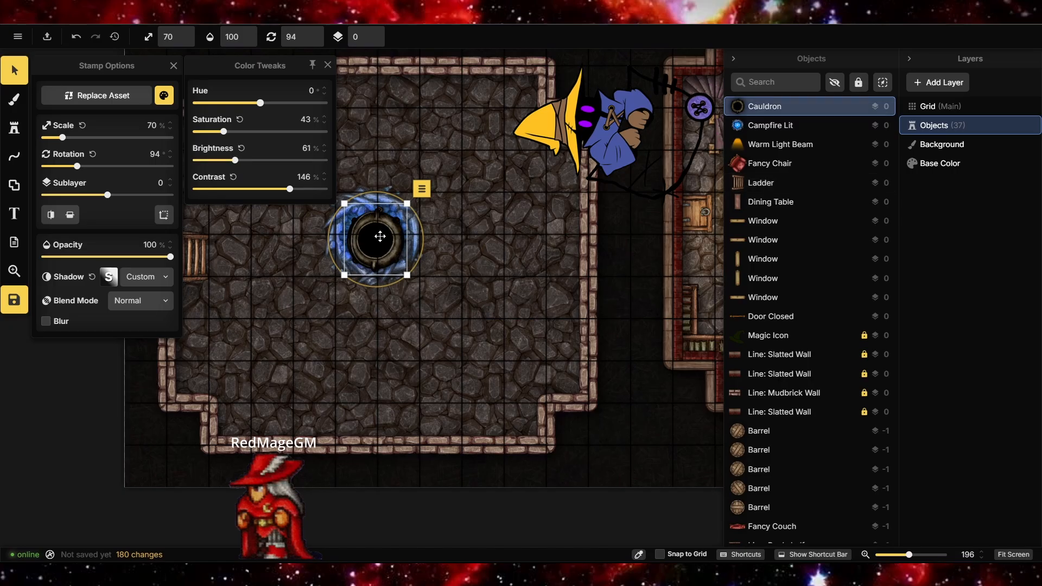
pyautogui.click(328, 65)
pyautogui.moveTo(376, 239); pyautogui.dragTo(302, 311)
# Clear the catalog search and place a Fire stamp from the Effects pack on the campfire
pyautogui.click(14, 128)
pyautogui.click(120, 156)
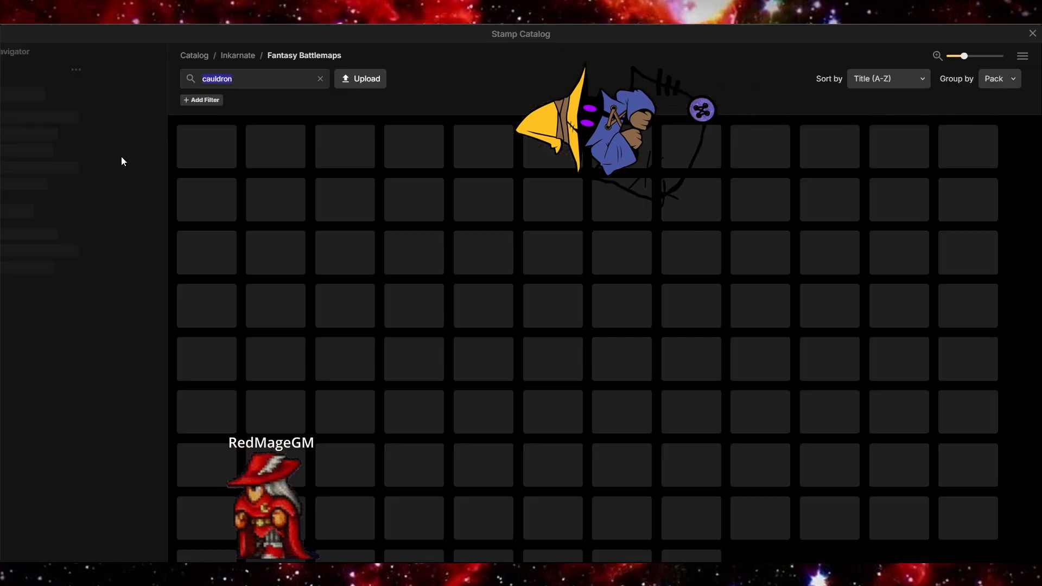
pyautogui.click(320, 78)
pyautogui.scroll(-20, 347, 249)
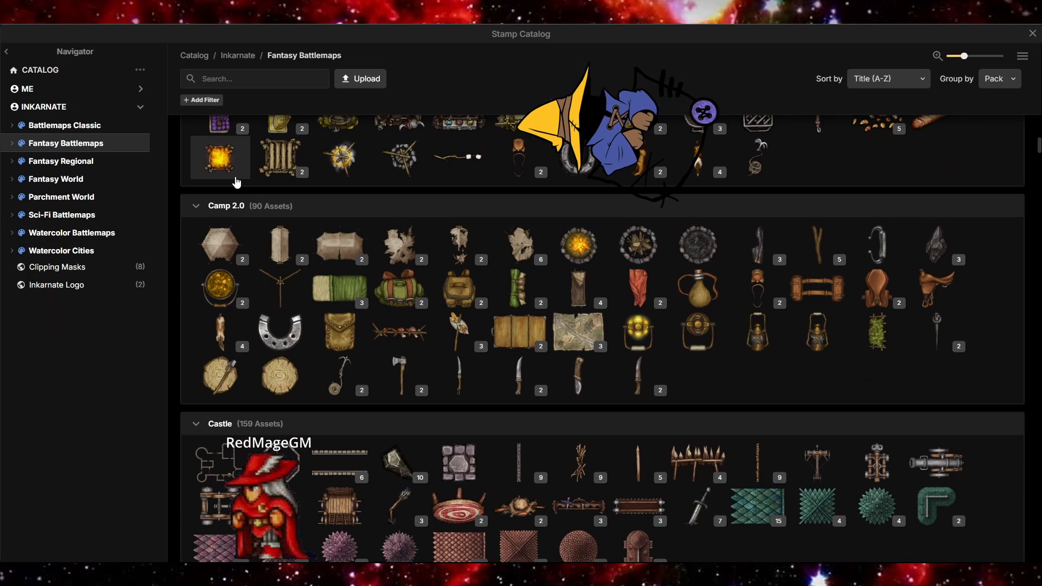
pyautogui.scroll(-20, 348, 249)
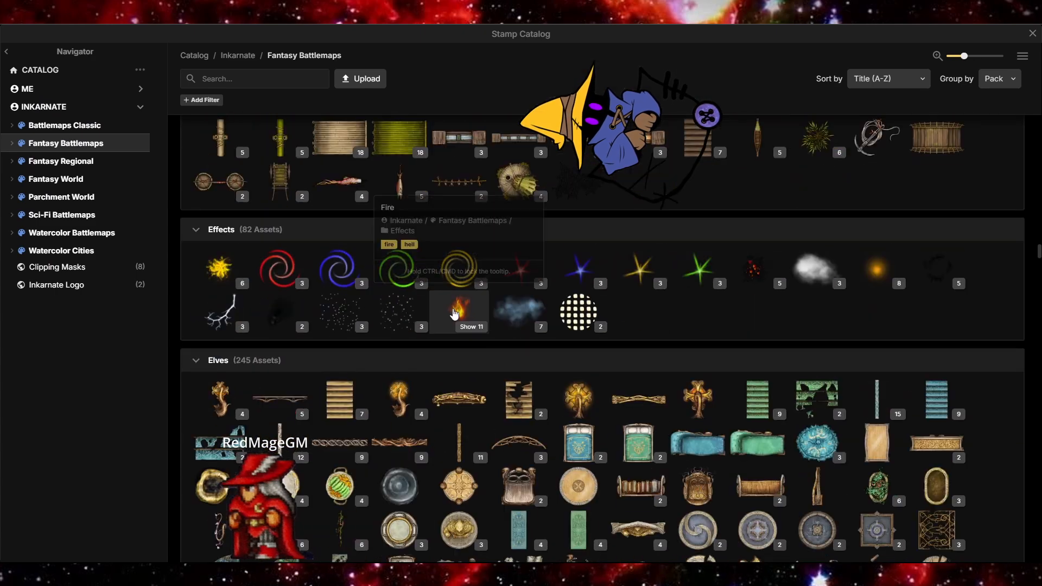
pyautogui.click(455, 314)
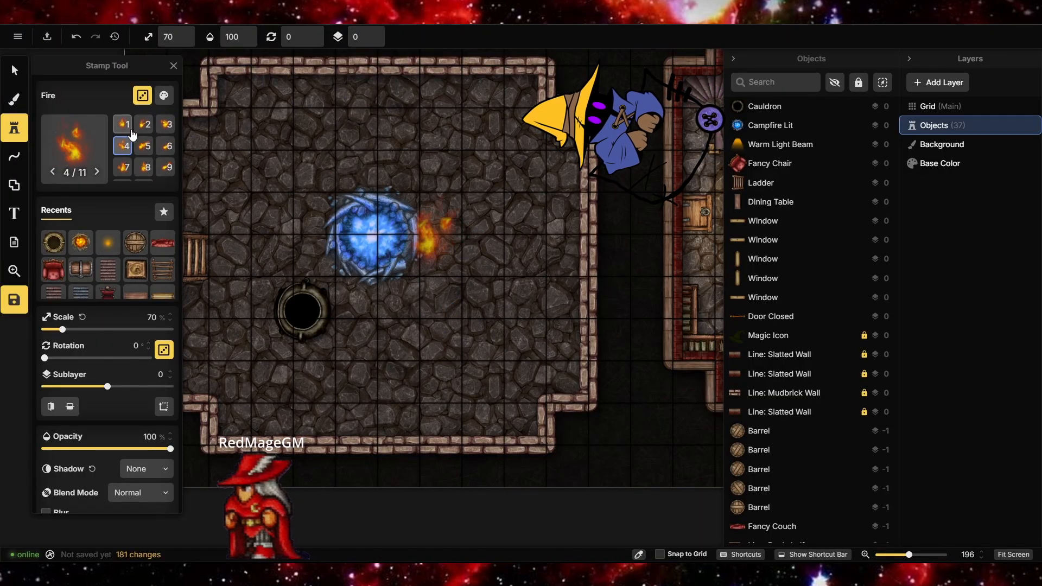
pyautogui.click(372, 240)
# Enlarge the fire to 112% centred on the campfire and shift its colour to blue with saturation 147%
pyautogui.click(22, 76)
pyautogui.moveTo(430, 181); pyautogui.dragTo(499, 112)
pyautogui.moveTo(405, 205); pyautogui.dragTo(372, 241)
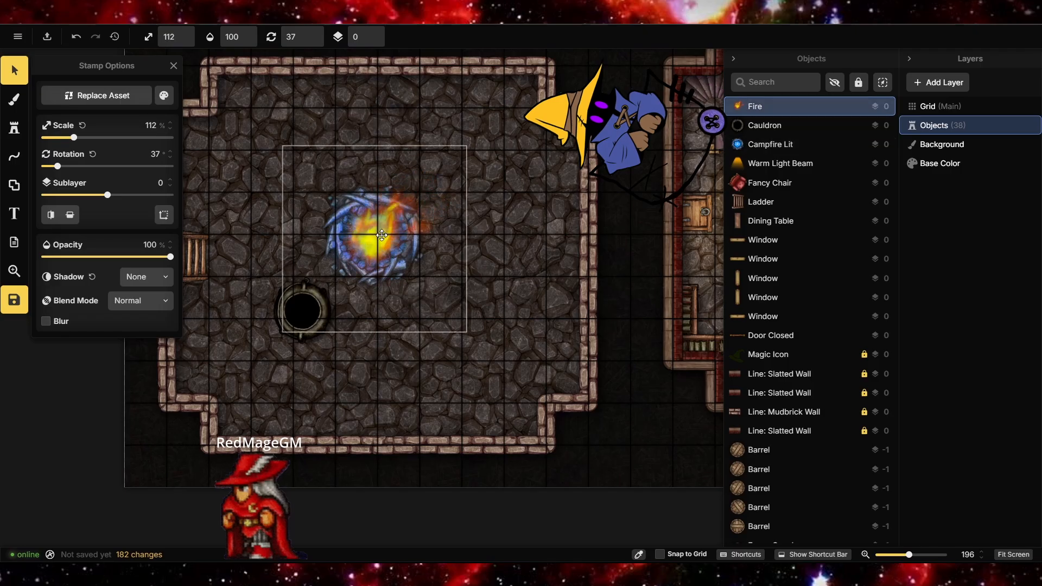
pyautogui.click(164, 96)
pyautogui.moveTo(260, 132); pyautogui.dragTo(265, 134)
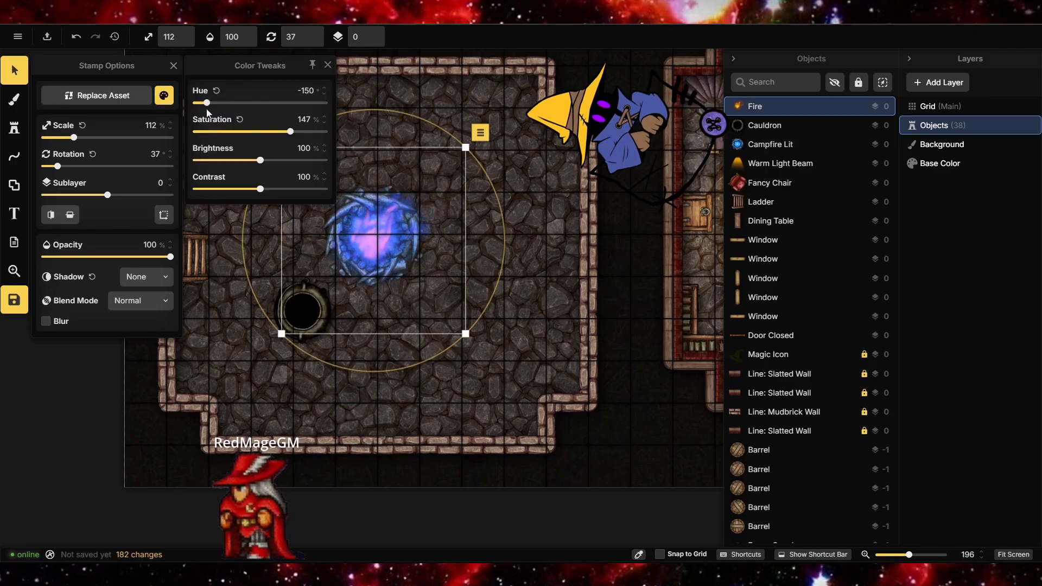
# Set the cauldron to sublayer 1 and move it back onto the centre of the blue fire
pyautogui.click(324, 333)
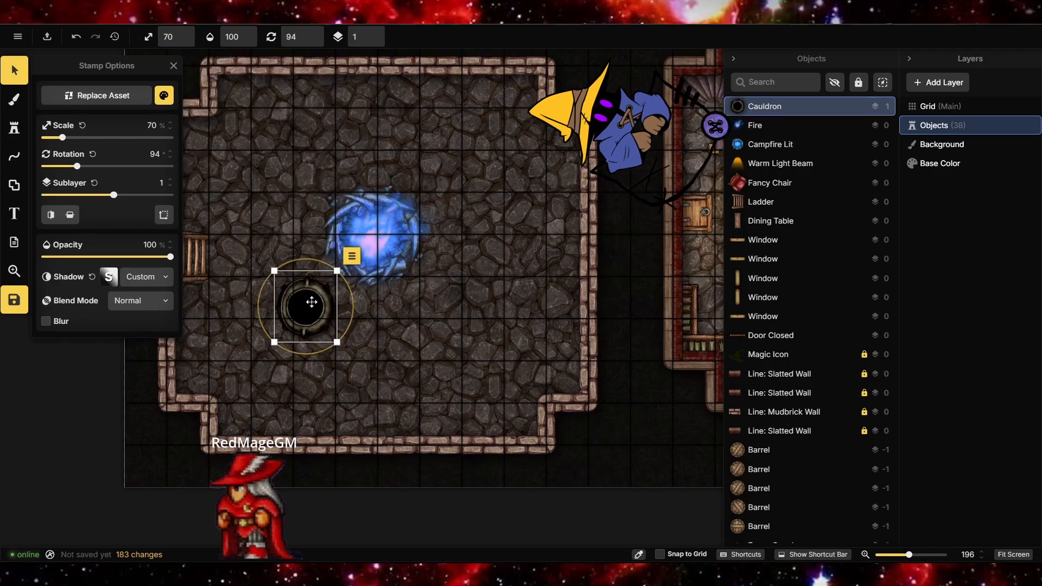
pyautogui.moveTo(311, 302); pyautogui.dragTo(375, 234)
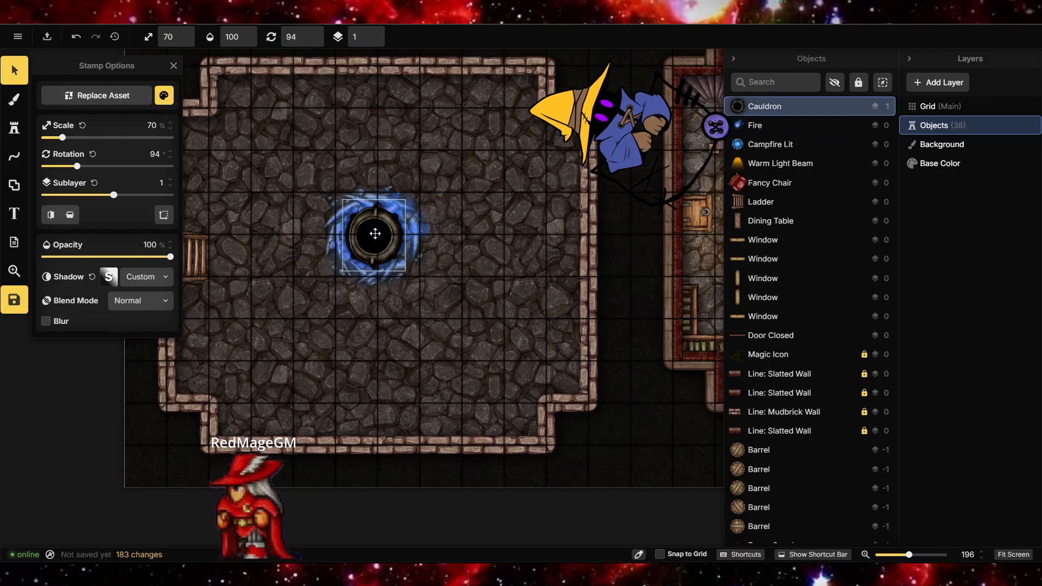
# Duplicate the blue fire at 112% scale and 37° rotation, and offset the copy slightly to spread the flames around the cauldron
pyautogui.click(429, 235)
pyautogui.click(450, 168)
pyautogui.click(482, 291)
pyautogui.moveTo(452, 182); pyautogui.dragTo(357, 275)
pyautogui.press('Delete')
pyautogui.click(399, 261)
pyautogui.click(480, 131)
pyautogui.click(509, 258)
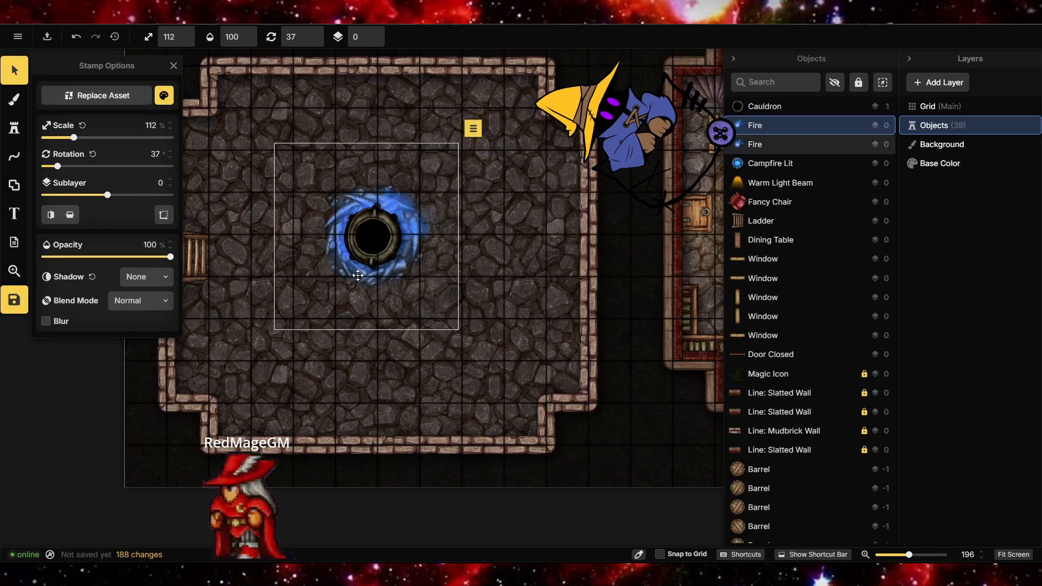
pyautogui.scroll(-5, 371, 212)
pyautogui.moveTo(371, 212); pyautogui.dragTo(360, 227)
pyautogui.click(449, 379)
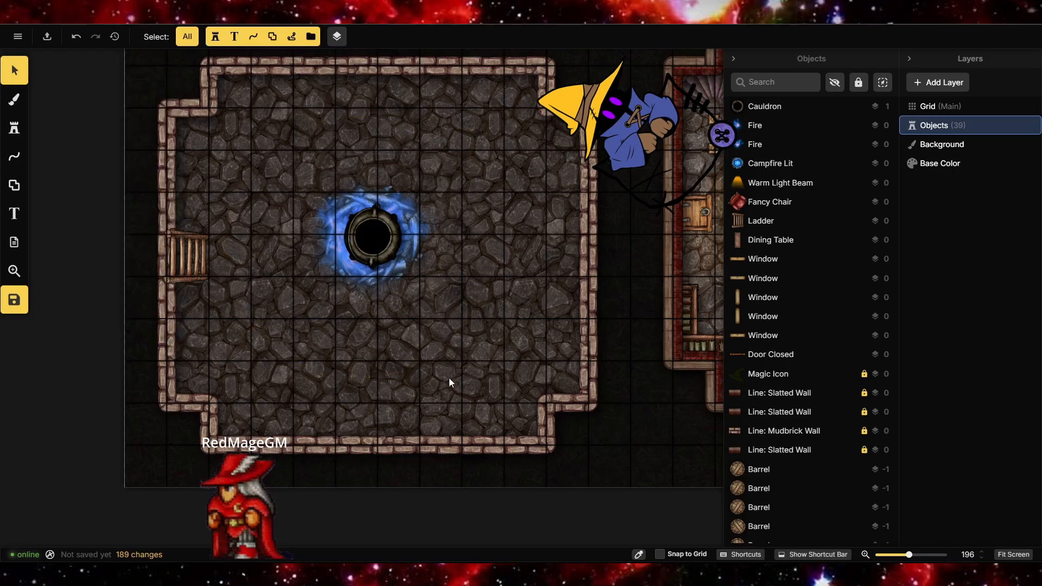
# Trace a Bookshelf line along the cauldron room's walls with the Pen, leaving the ladder opening free, and set it to sublayer -1
pyautogui.scroll(-2, 449, 378)
pyautogui.scroll(2, 535, 223)
pyautogui.click(18, 131)
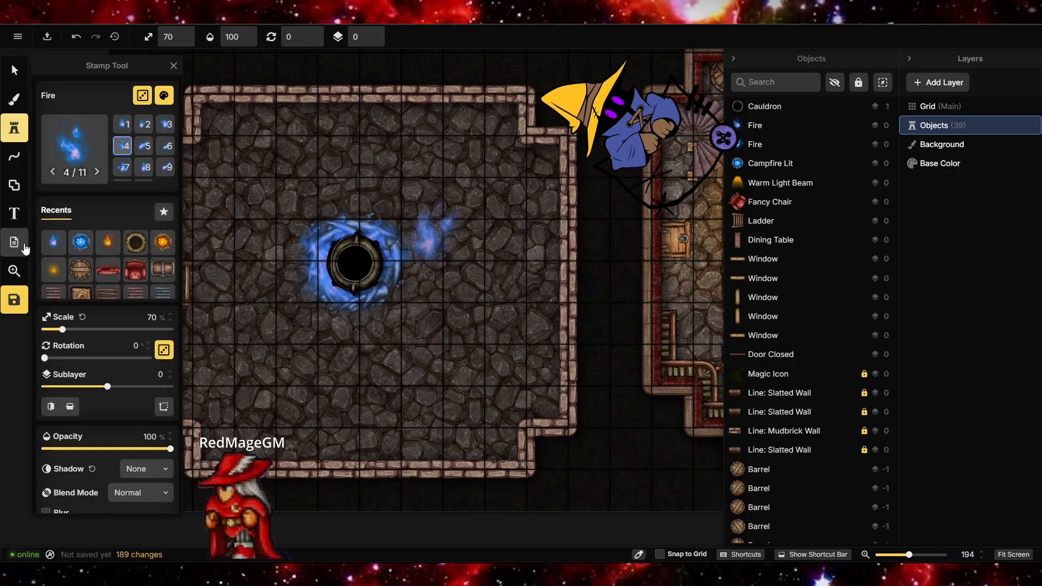
pyautogui.click(14, 157)
pyautogui.scroll(-2, 619, 487)
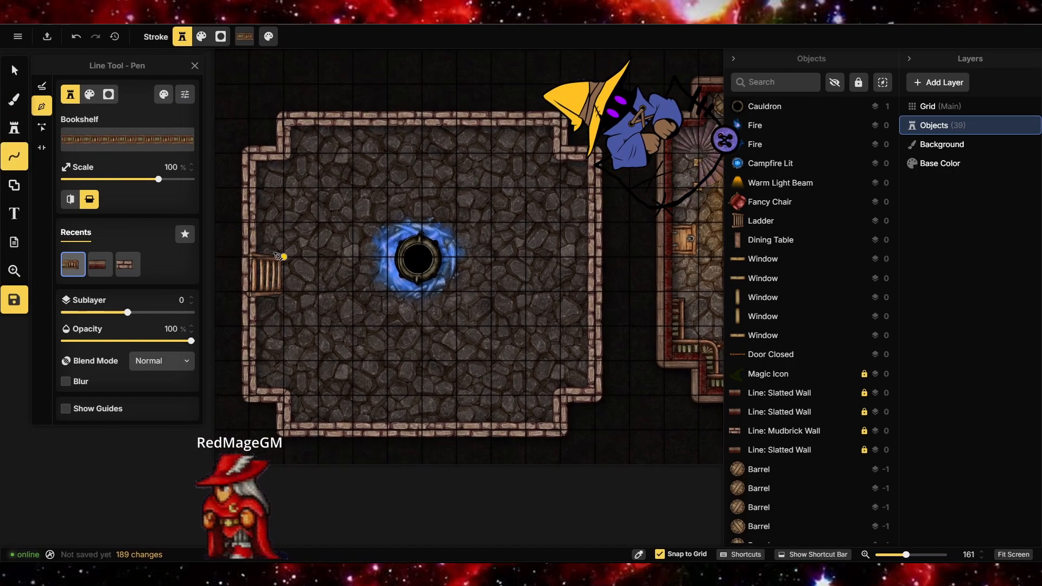
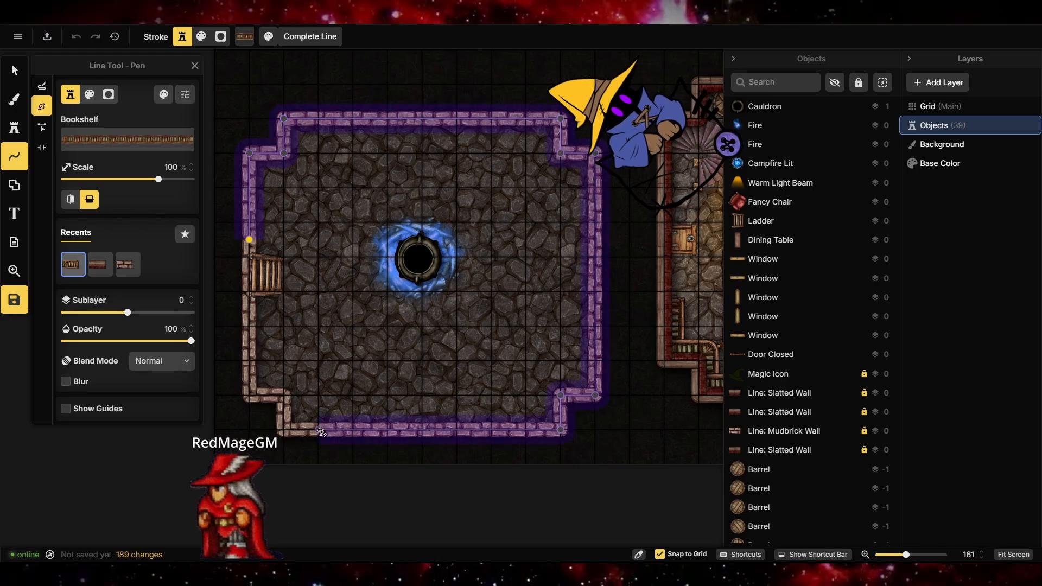
pyautogui.click(251, 314)
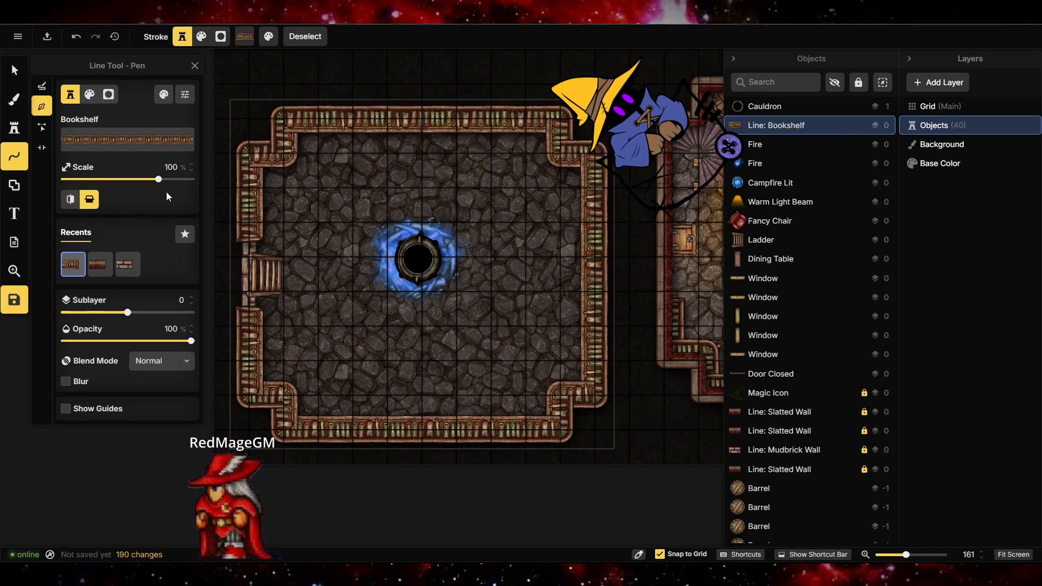
pyautogui.click(375, 42)
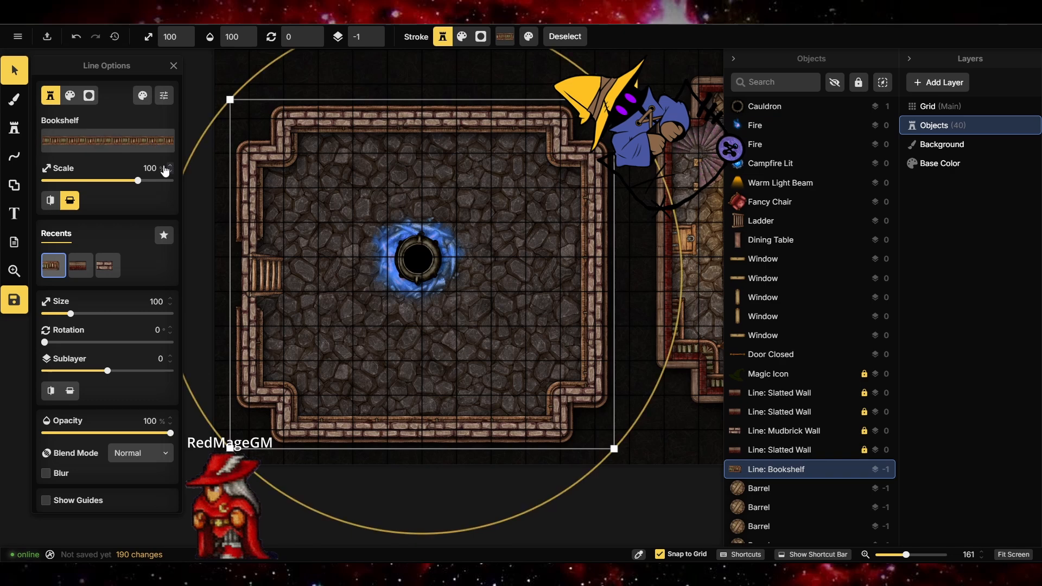
# Turn off grid snapping, shrink the bookshelf line to 95% and align it just inside the room's brick walls
pyautogui.moveTo(230, 449); pyautogui.dragTo(241, 439)
pyautogui.moveTo(332, 291); pyautogui.dragTo(345, 295)
pyautogui.click(676, 550)
pyautogui.moveTo(563, 345); pyautogui.dragTo(498, 335)
pyautogui.moveTo(230, 106); pyautogui.dragTo(247, 110)
pyautogui.click(212, 350)
pyautogui.scroll(-2, 211, 350)
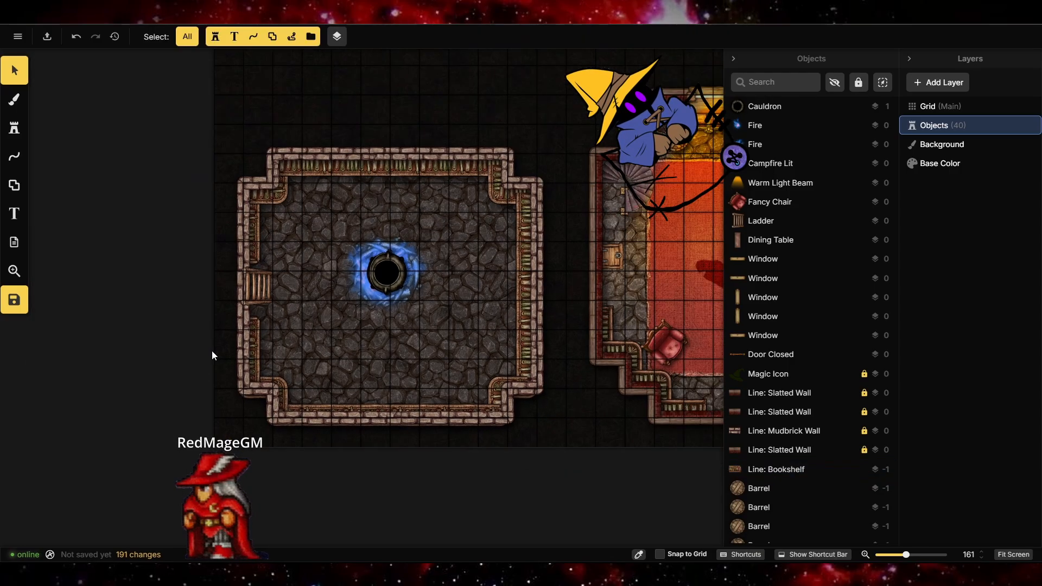
# Lock the bookshelf line that runs around the cauldron room
pyautogui.scroll(5, 417, 275)
pyautogui.click(577, 384)
pyautogui.rightClick(631, 165)
pyautogui.click(655, 193)
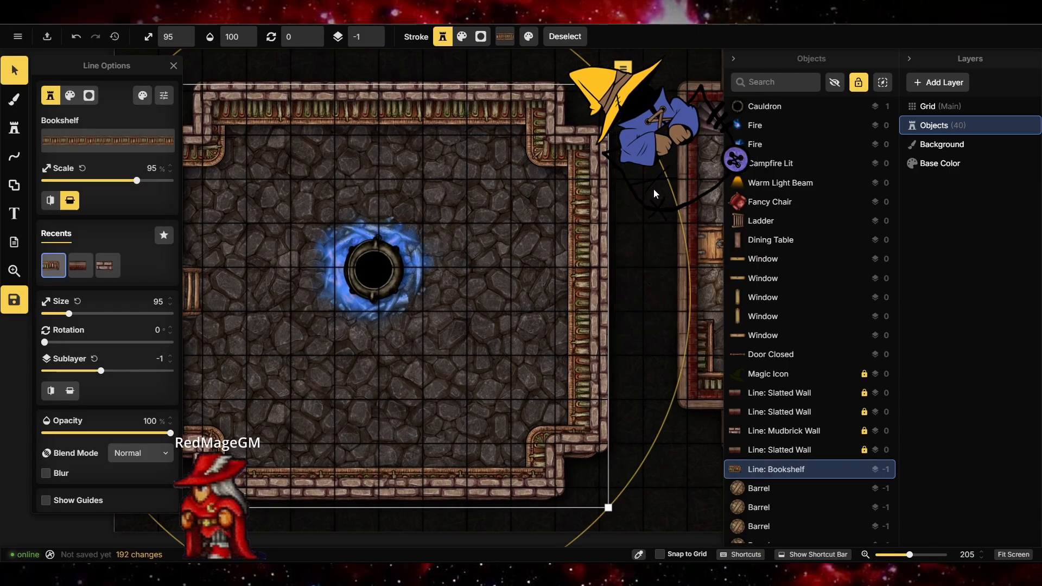
# Try to lock the cauldron, both fires and the campfire
pyautogui.click(379, 260)
pyautogui.click(529, 357)
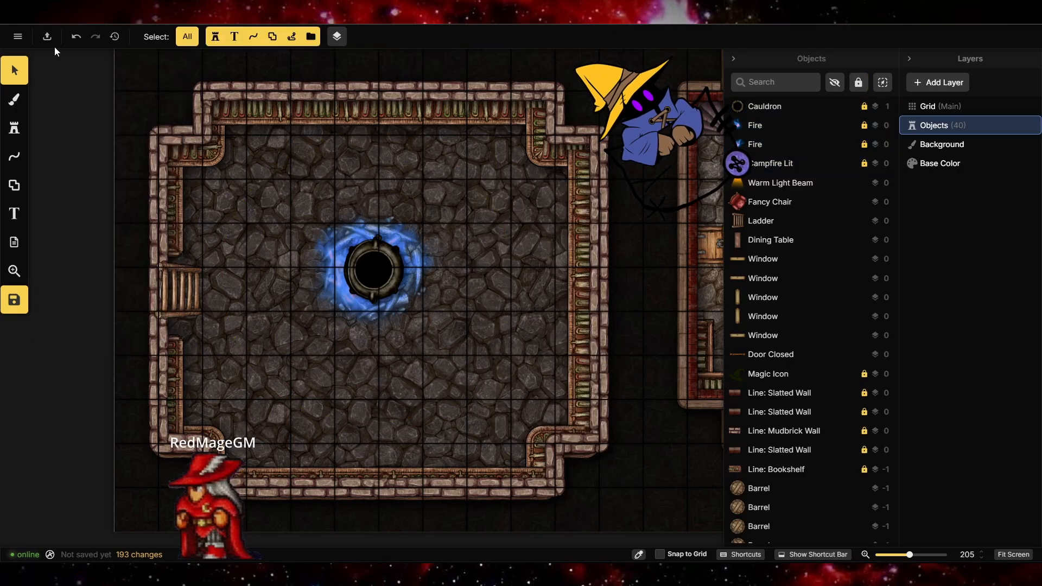
pyautogui.click(75, 41)
# Unlock the cauldron, both fires and the campfire, and move them together to the centre of the room
pyautogui.moveTo(518, 369); pyautogui.dragTo(311, 225)
pyautogui.click(77, 43)
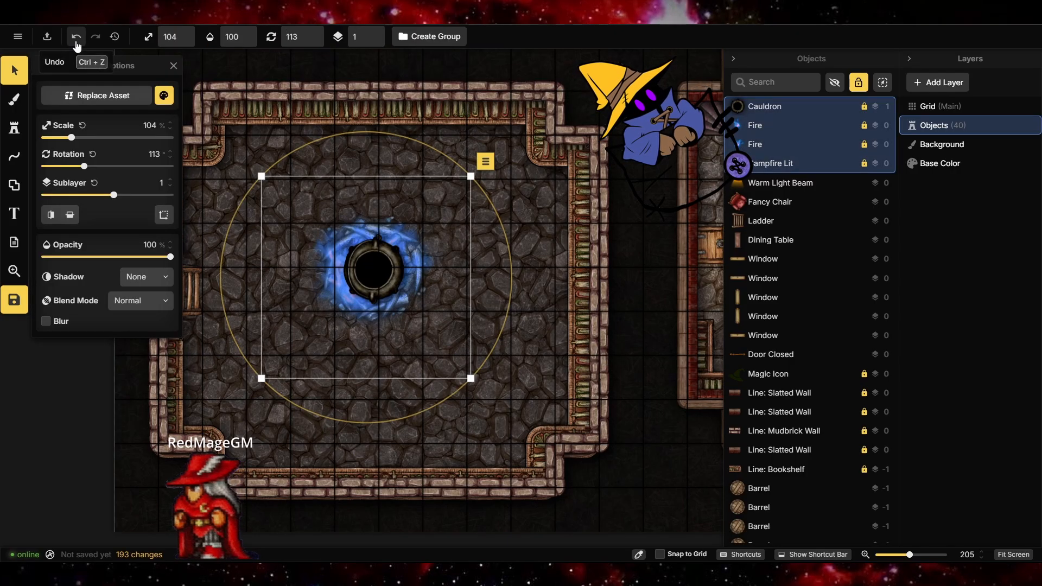
pyautogui.click(860, 84)
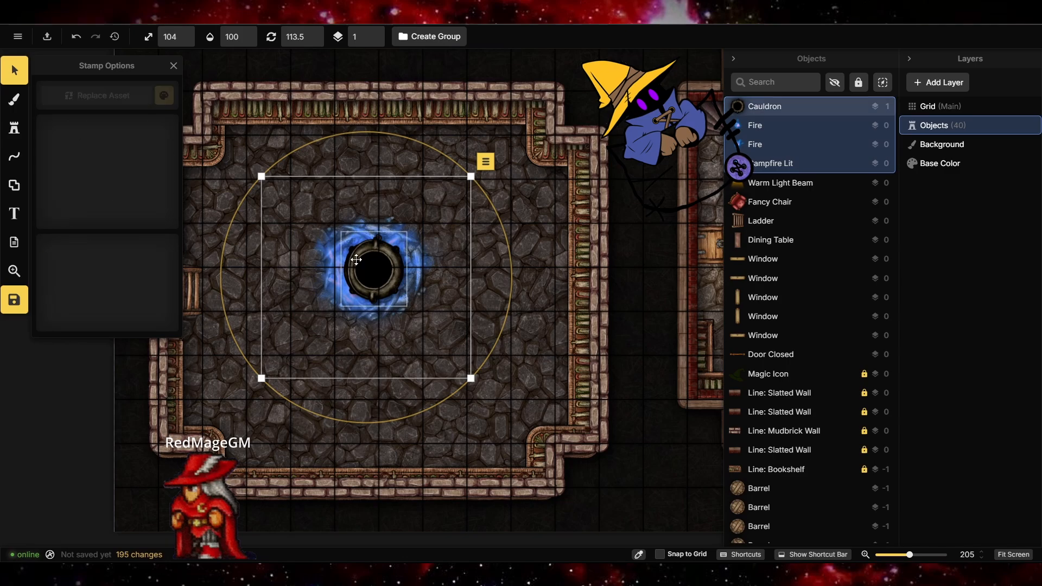
pyautogui.moveTo(355, 259); pyautogui.dragTo(338, 277)
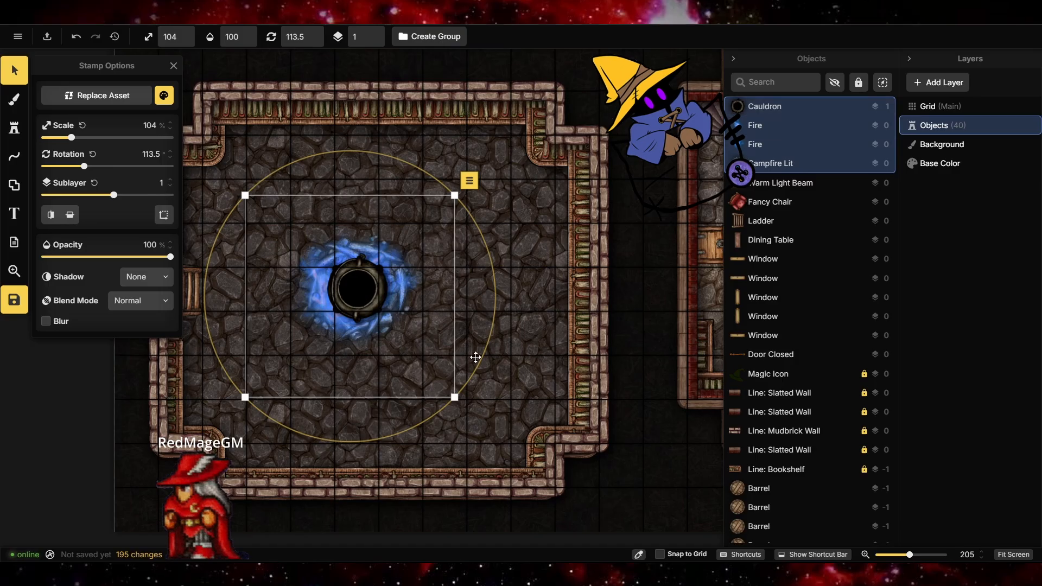
pyautogui.moveTo(475, 357); pyautogui.dragTo(512, 361)
pyautogui.scroll(1, 513, 361)
pyautogui.moveTo(378, 286); pyautogui.dragTo(402, 289)
pyautogui.press('Escape')
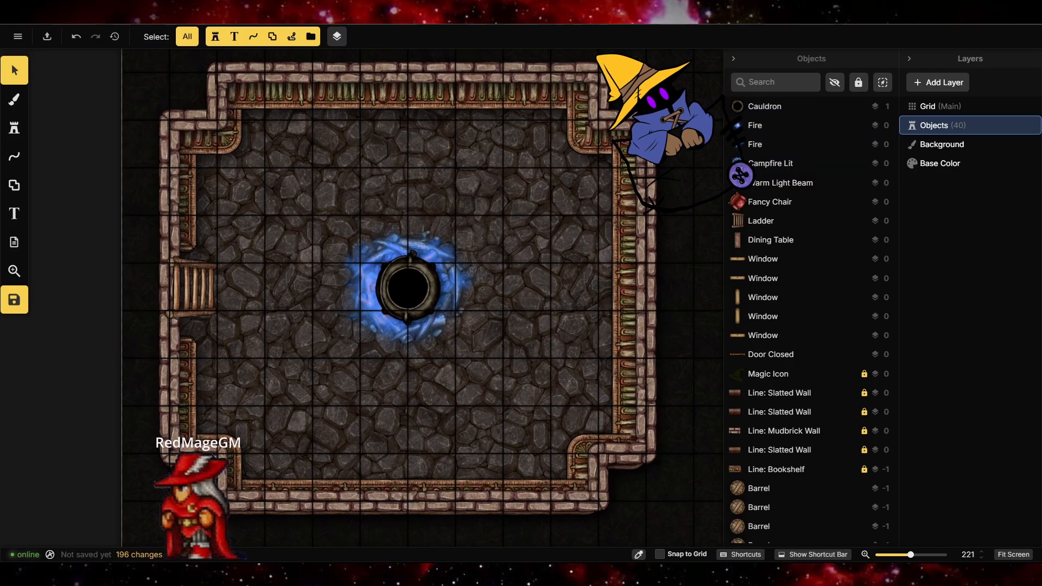
# Place a Scroll Chest stamp from the Wizard pack against the north wall's bookshelves and set it to sublayer -2
pyautogui.scroll(-5, 298, 369)
pyautogui.scroll(4, 282, 347)
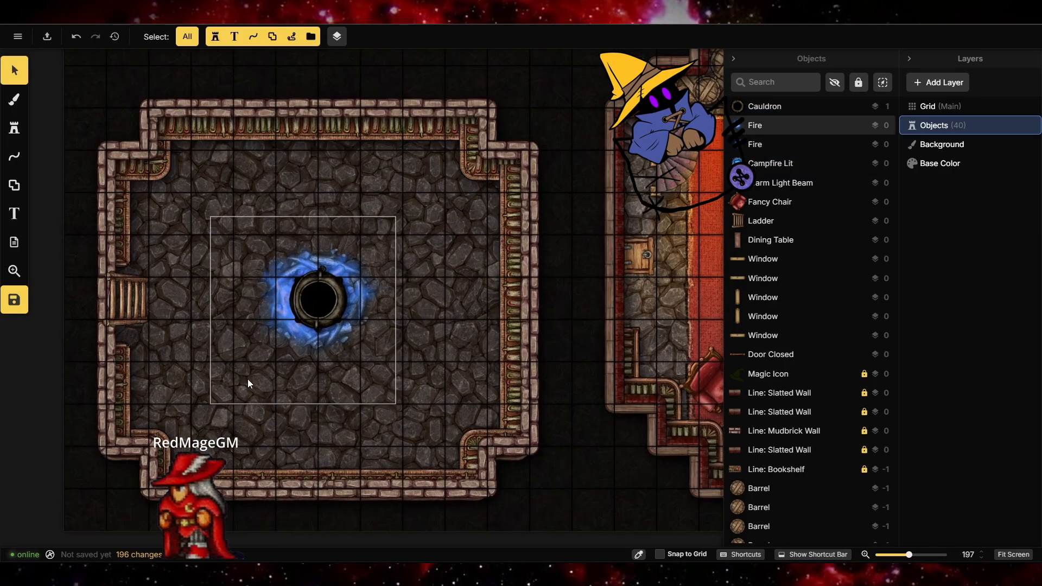
pyautogui.click(15, 135)
pyautogui.scroll(-20, 491, 394)
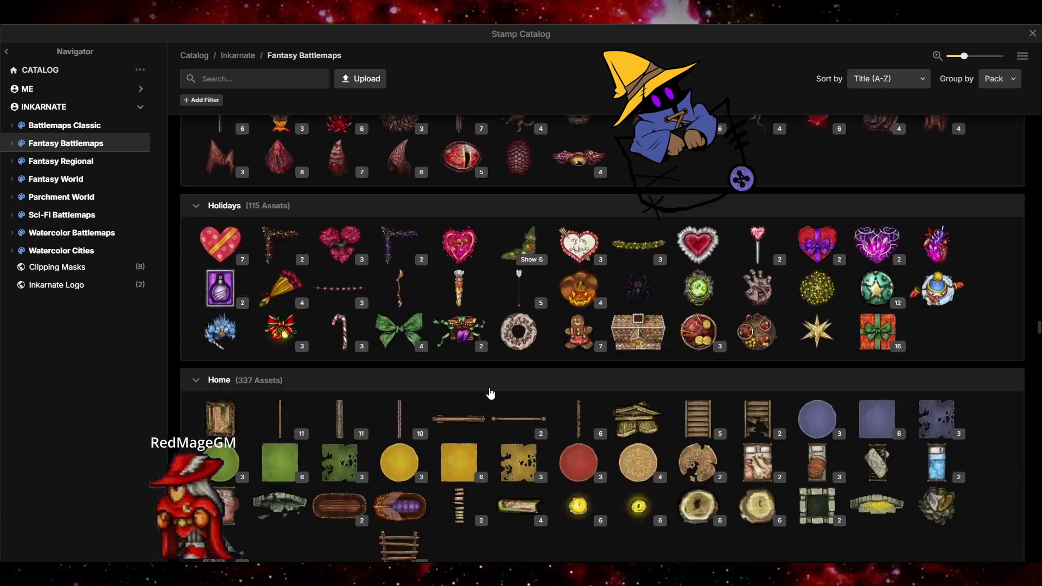
pyautogui.scroll(-20, 491, 394)
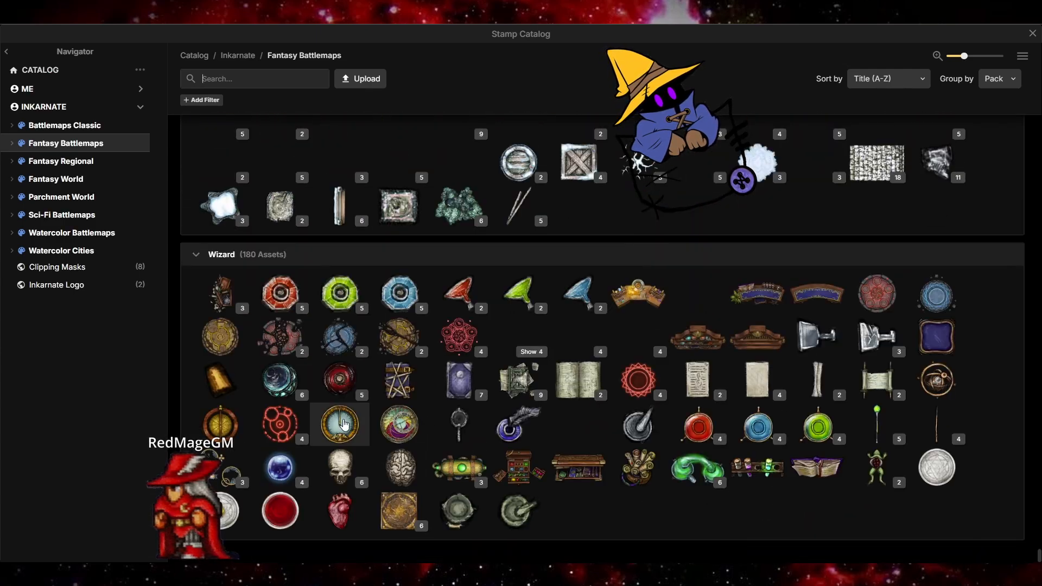
pyautogui.click(280, 337)
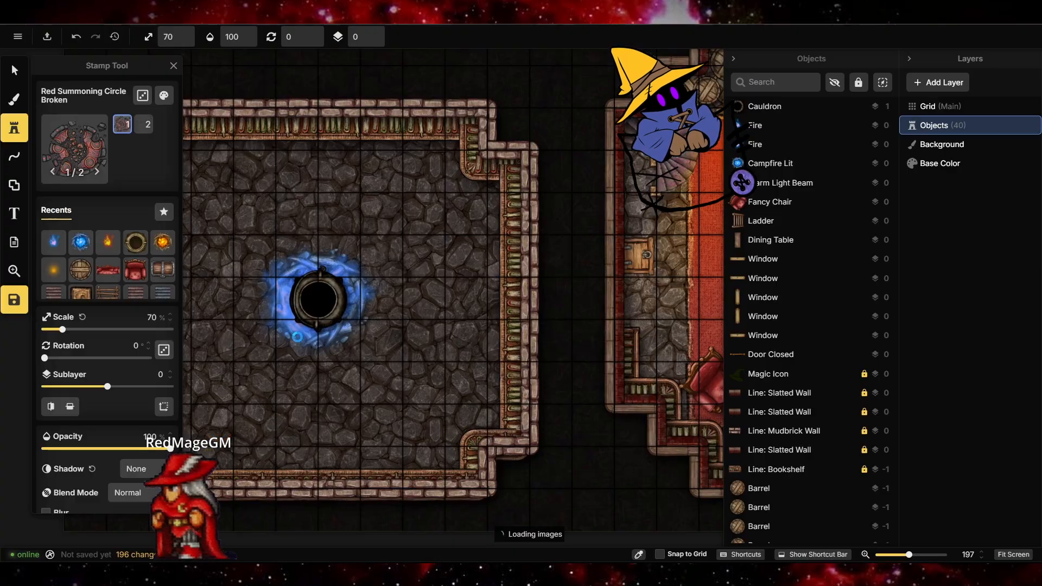
pyautogui.click(87, 158)
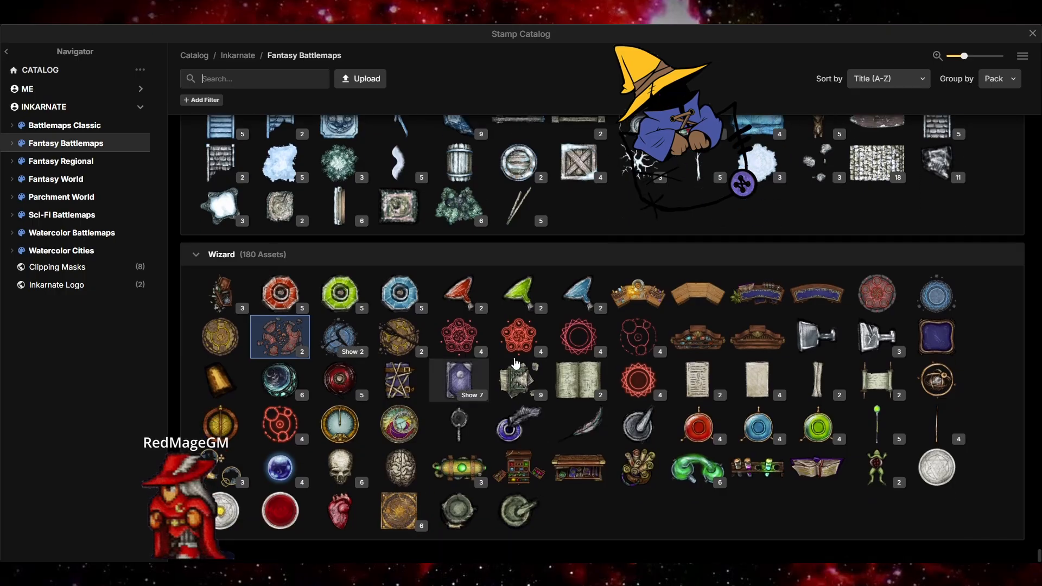
pyautogui.click(579, 470)
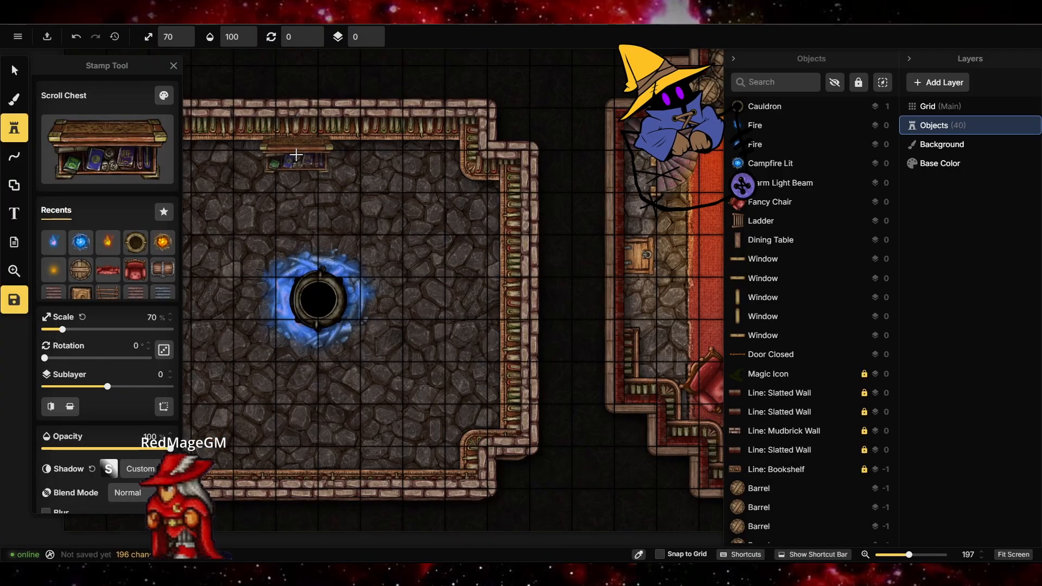
pyautogui.click(296, 154)
pyautogui.click(15, 71)
pyautogui.click(379, 40)
pyautogui.click(379, 40)
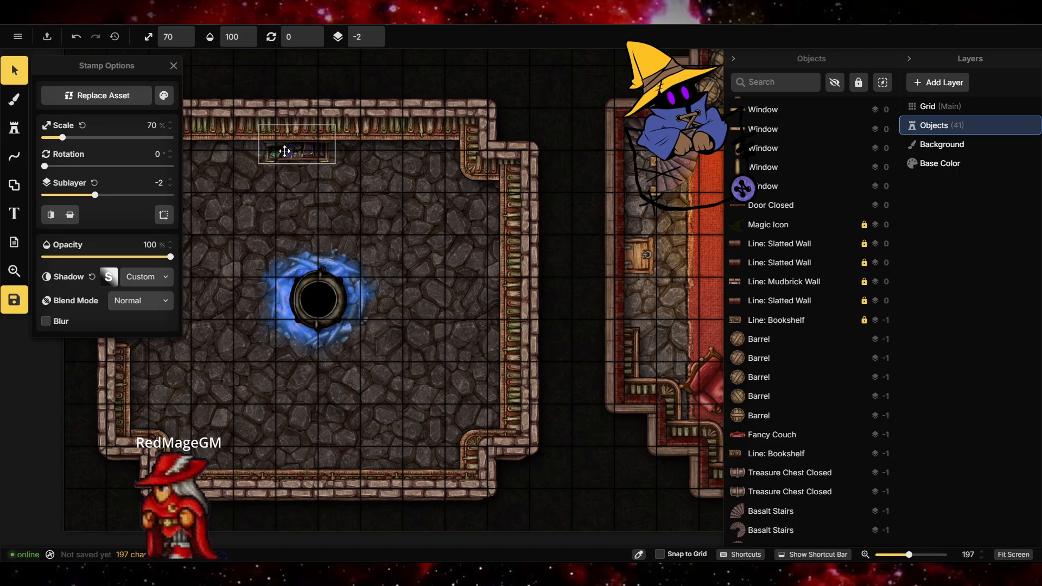
# Place a Scroll Bag stamp from the Wizard pack in the northeast corner of the cauldron room
pyautogui.click(14, 128)
pyautogui.scroll(-10, 600, 361)
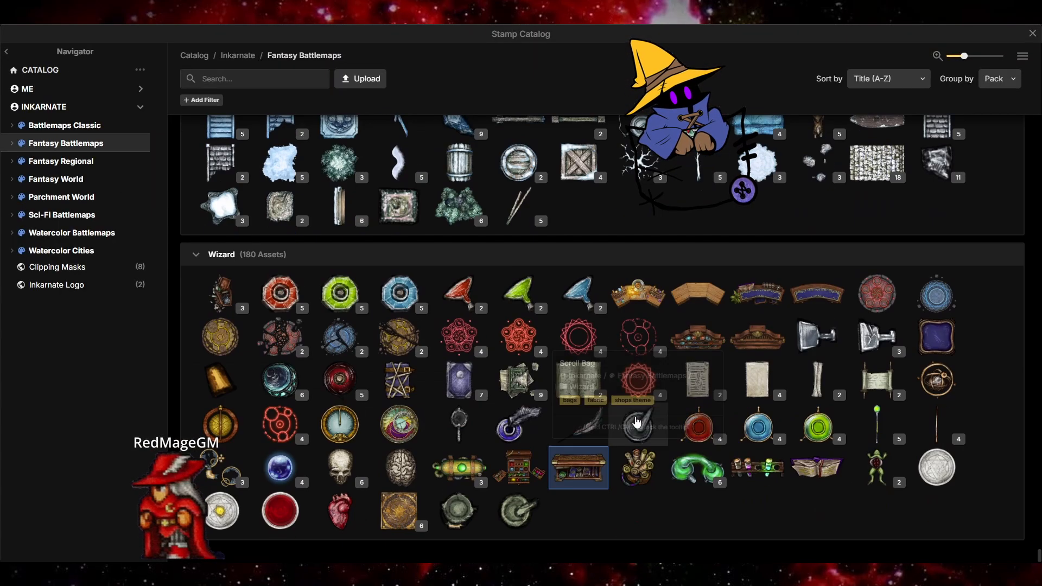
pyautogui.click(638, 467)
pyautogui.click(441, 158)
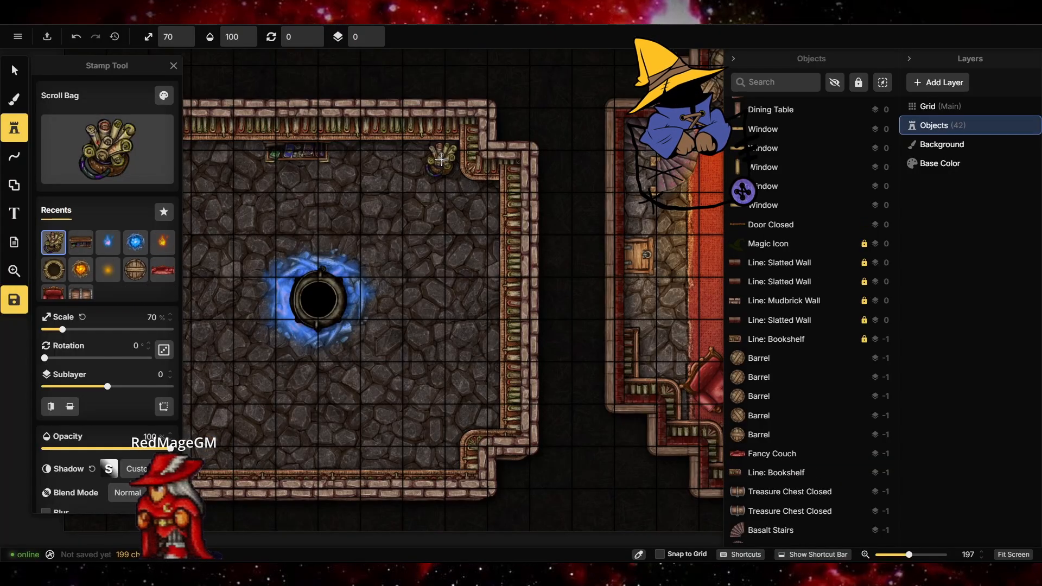
pyautogui.click(433, 237)
# Place an Arcanist Desk Full stamp from the Wizard pack in the southeast part of the cauldron room
pyautogui.click(74, 152)
pyautogui.scroll(-10, 344, 414)
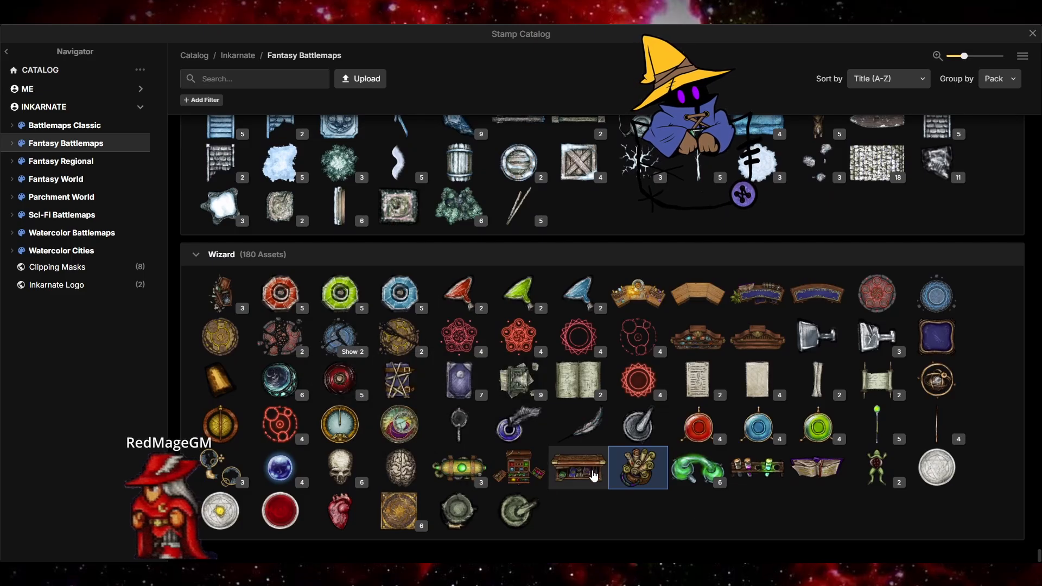
pyautogui.click(773, 297)
pyautogui.click(409, 400)
pyautogui.press('Escape')
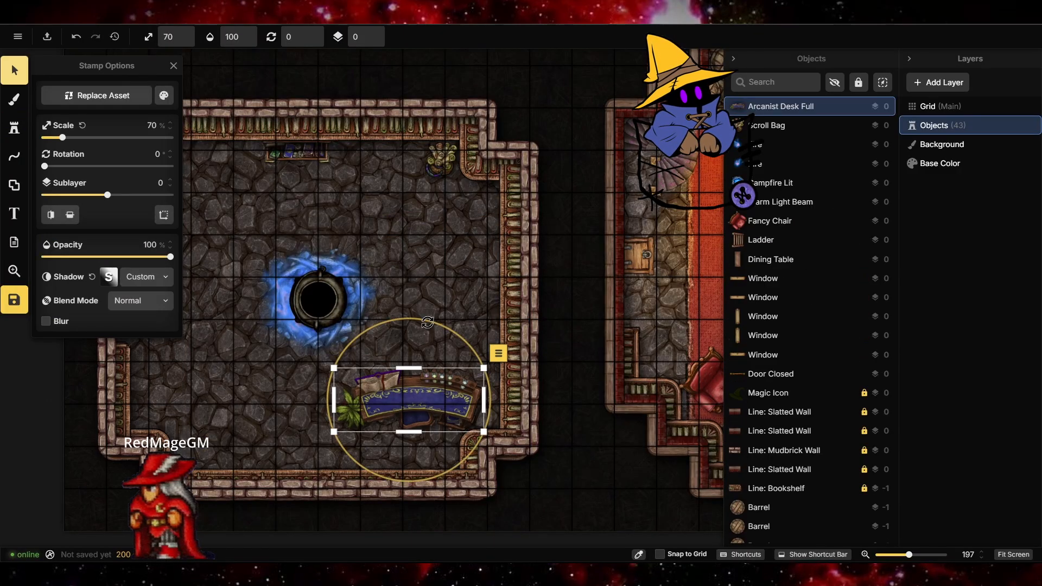
# Rotate the arcanist desk to 174.5°, move it against the south wall's bookshelves and set it to sublayer -2
pyautogui.moveTo(428, 322); pyautogui.dragTo(418, 461)
pyautogui.moveTo(419, 401); pyautogui.dragTo(438, 414)
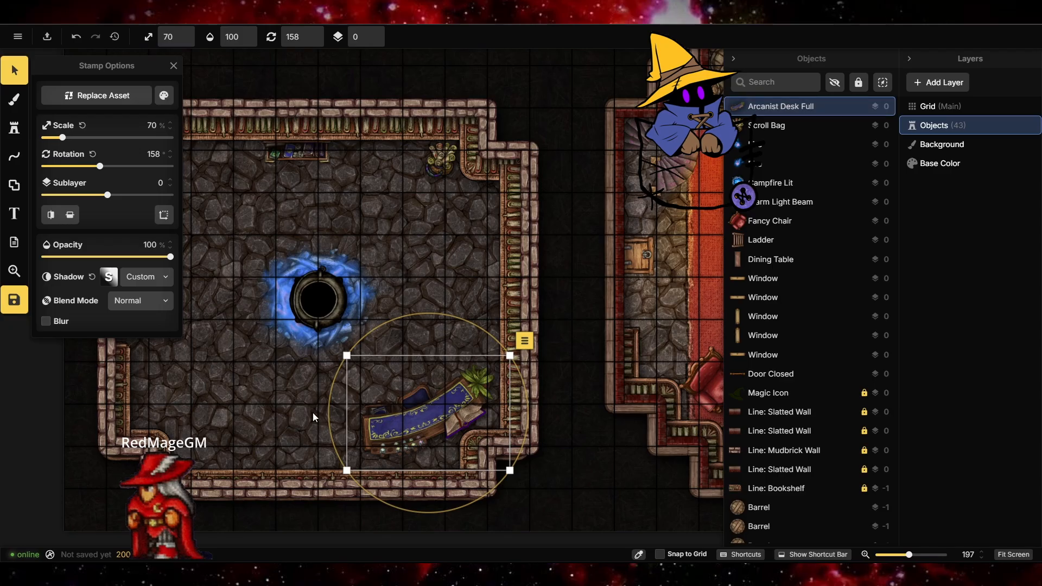
pyautogui.moveTo(453, 320); pyautogui.dragTo(475, 334)
pyautogui.moveTo(424, 418); pyautogui.dragTo(412, 430)
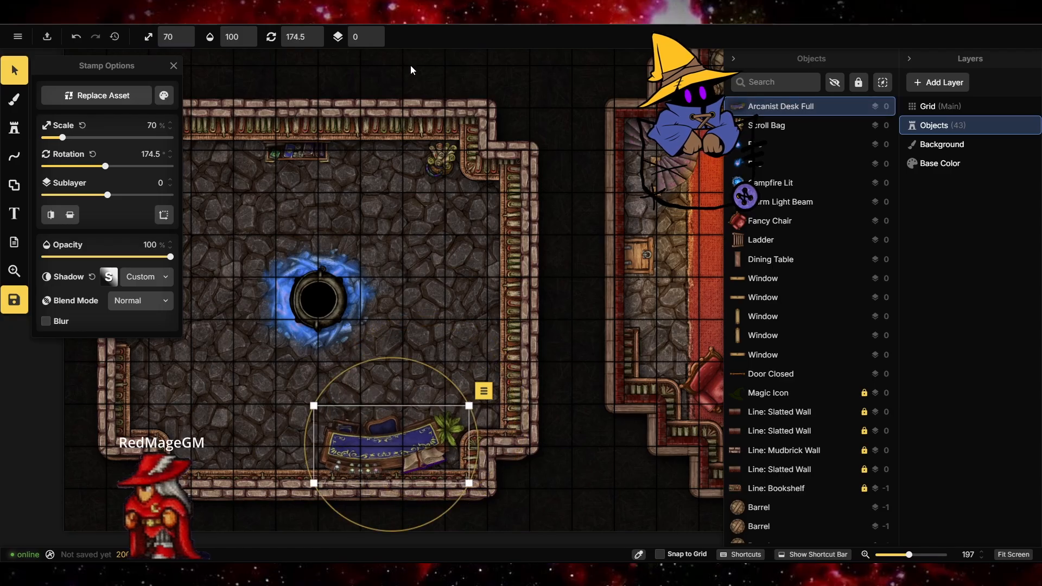
pyautogui.click(380, 40)
pyautogui.click(380, 39)
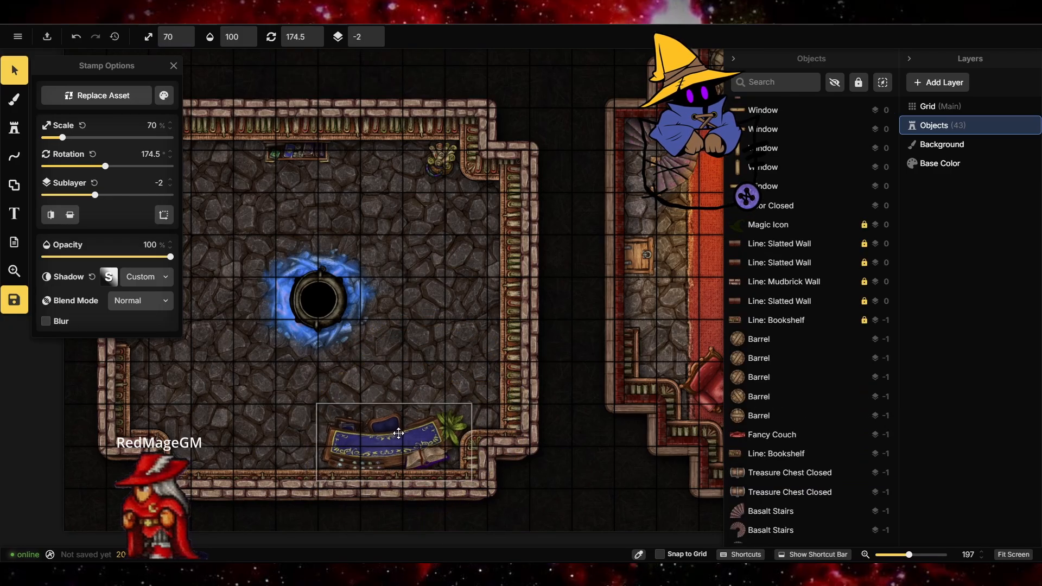
pyautogui.click(15, 128)
pyautogui.click(120, 155)
pyautogui.scroll(-12, 559, 350)
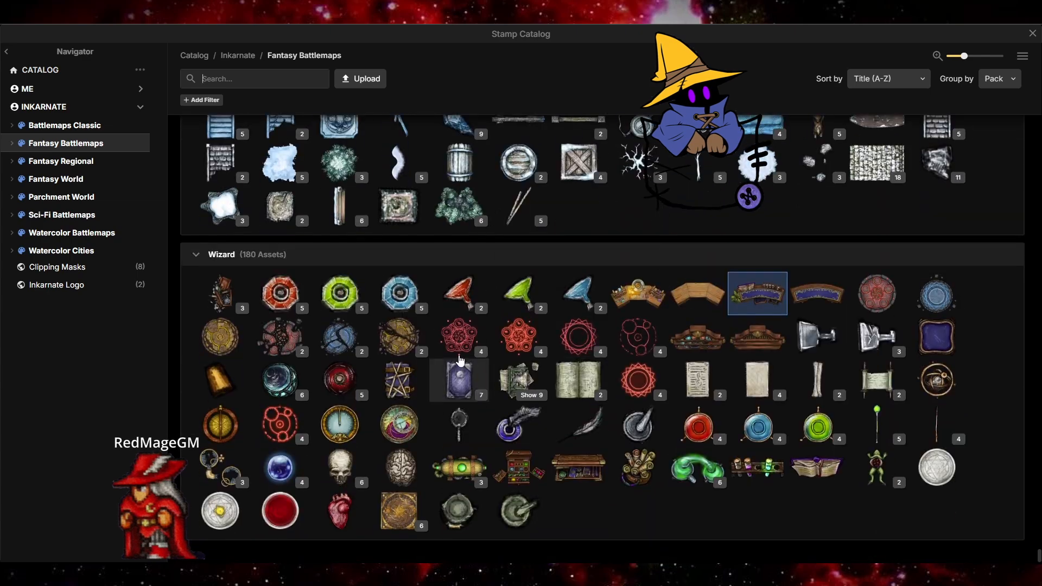
pyautogui.click(518, 468)
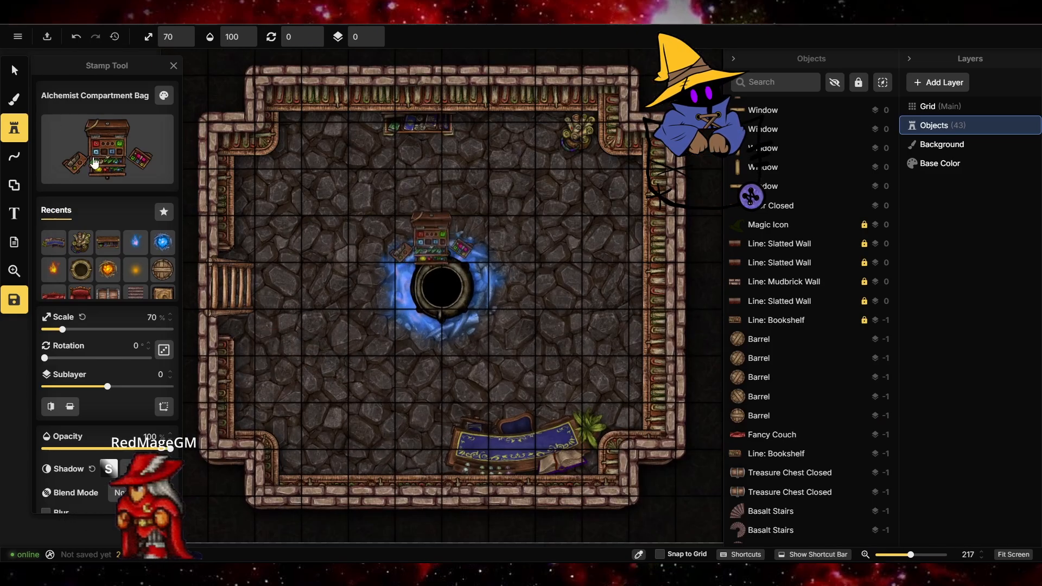
# Place an Alchemist Desk Full stamp from the Wizard pack in the southwest part of the cauldron room
pyautogui.click(94, 162)
pyautogui.scroll(-12, 433, 392)
pyautogui.click(638, 294)
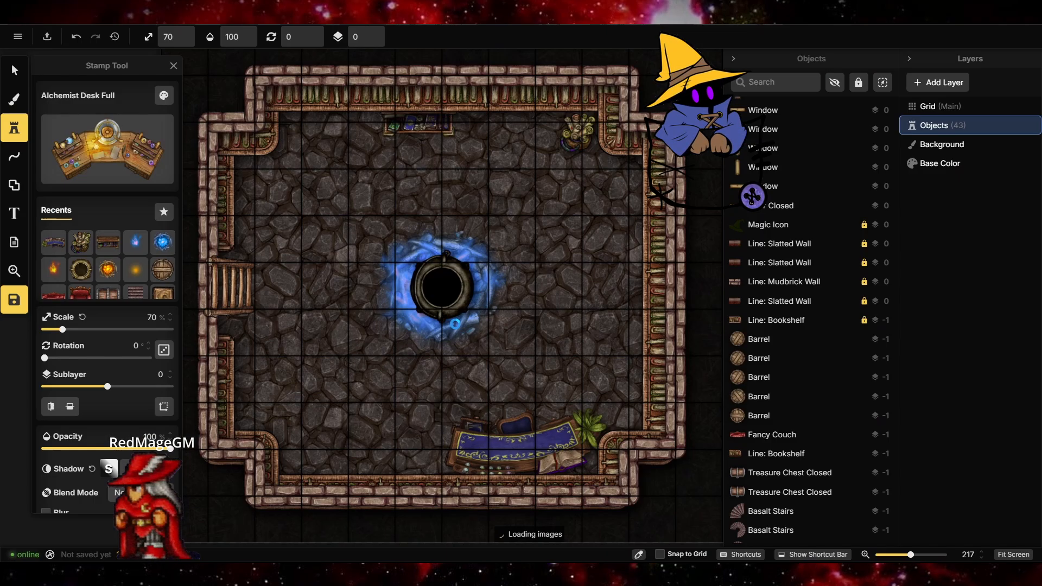
pyautogui.click(324, 384)
pyautogui.press('Escape')
# Rotate the alchemist desk to 216°, fit it into the room's southwest corner and set it to sublayer -2
pyautogui.moveTo(317, 280); pyautogui.dragTo(264, 469)
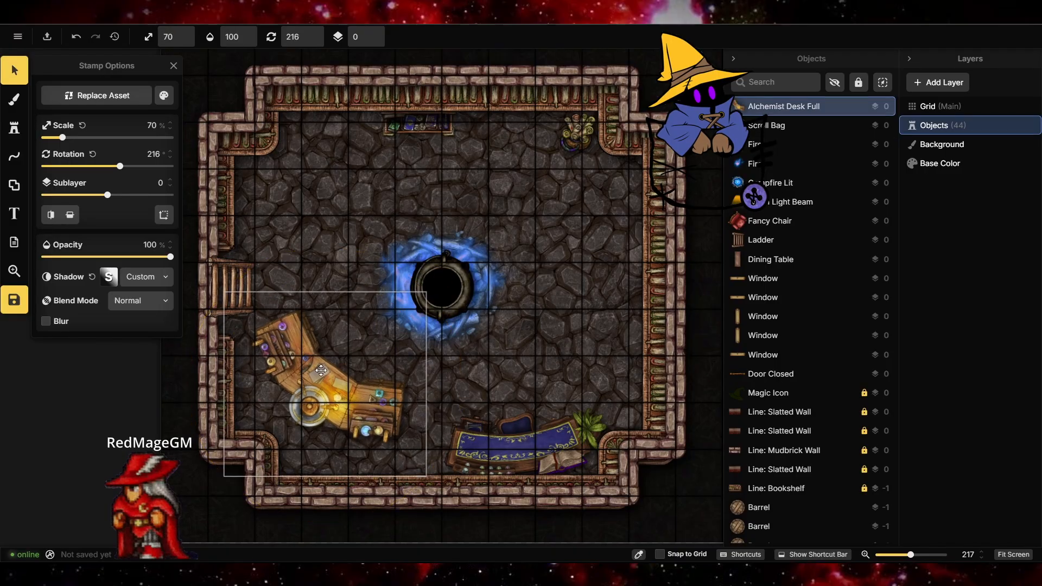
pyautogui.moveTo(322, 370); pyautogui.dragTo(291, 419)
pyautogui.click(372, 43)
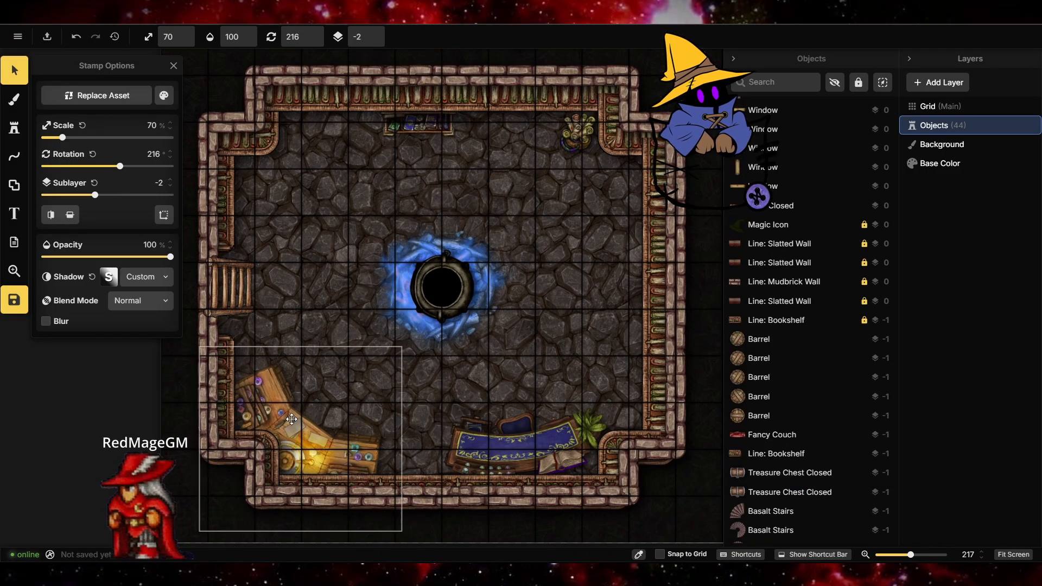
pyautogui.click(504, 369)
pyautogui.scroll(-8, 318, 385)
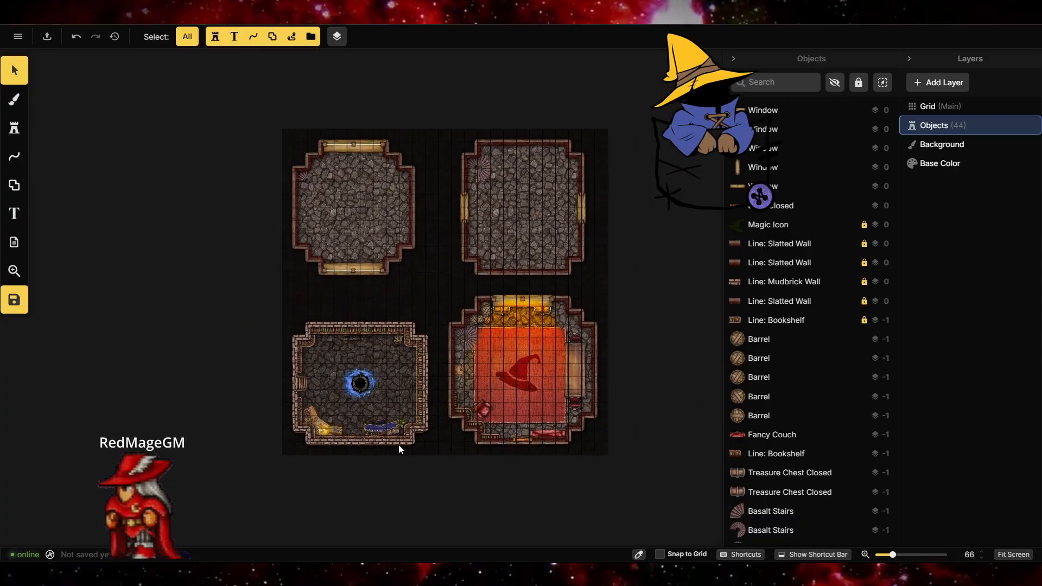
pyautogui.scroll(8, 573, 135)
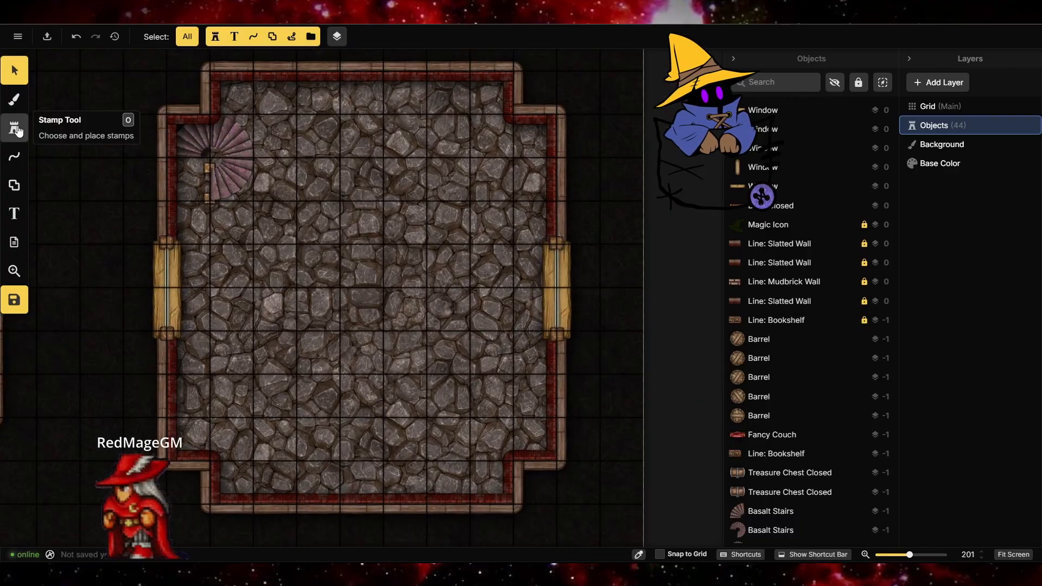
# Place an Alchemist Desk Full stamp at the north wall of the empty windowed room, rotated to 337.5° and on sublayer -1
pyautogui.click(14, 129)
pyautogui.scroll(-6, 505, 275)
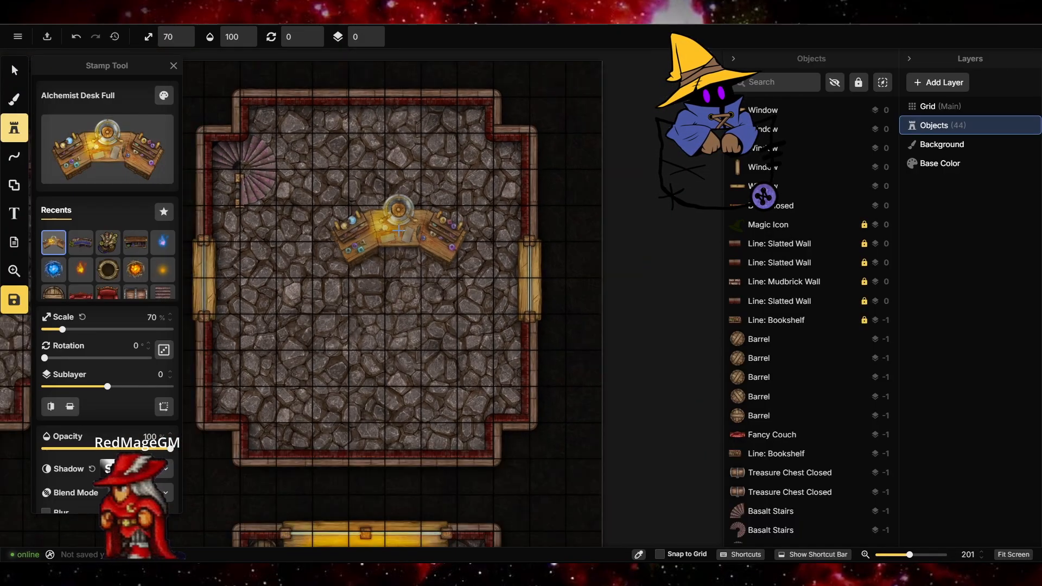
pyautogui.scroll(5, 505, 195)
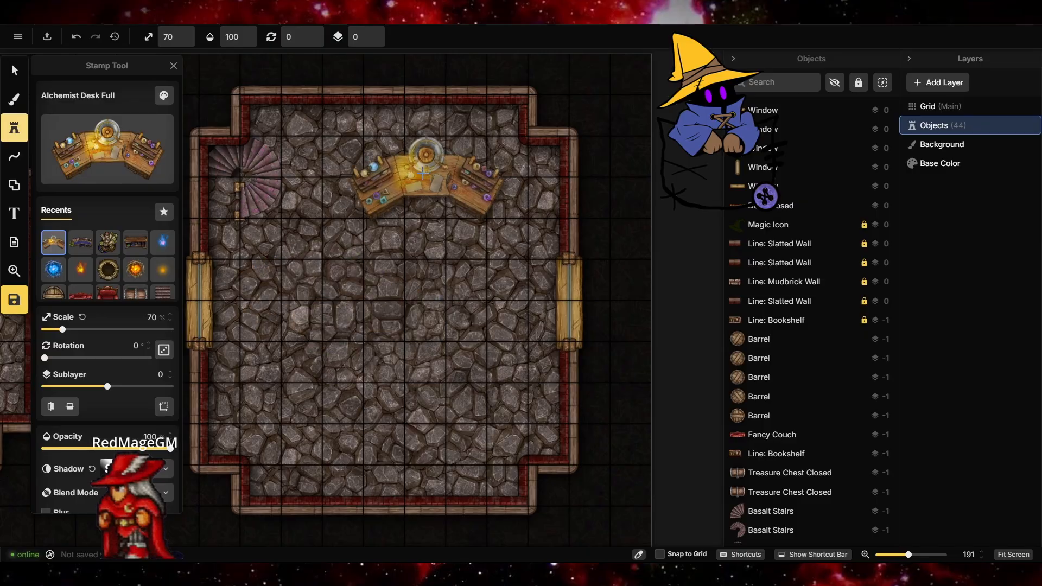
pyautogui.click(435, 134)
pyautogui.click(14, 70)
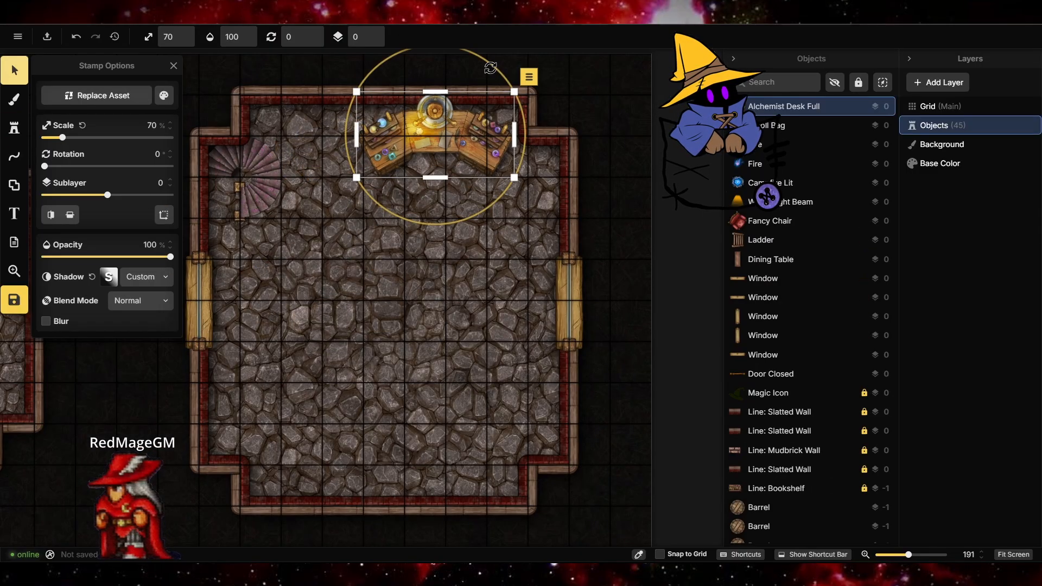
pyautogui.click(380, 39)
pyautogui.moveTo(490, 58); pyautogui.dragTo(415, 70)
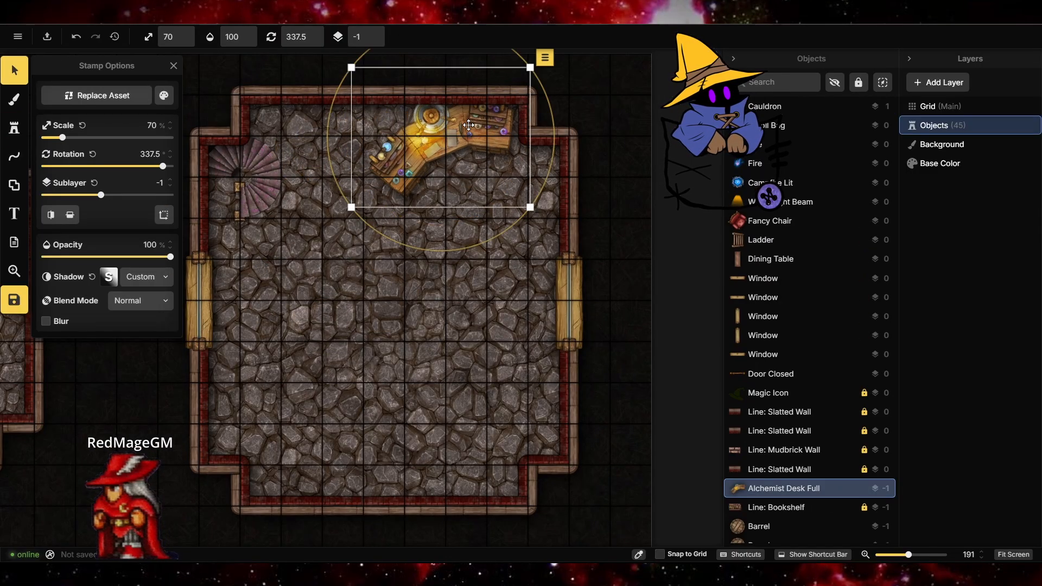
# Place an Arcanist Desk Full stamp against the room's east wall, rotated to 99° and on sublayer -1
pyautogui.click(15, 135)
pyautogui.click(132, 164)
pyautogui.scroll(-15, 535, 388)
pyautogui.click(758, 296)
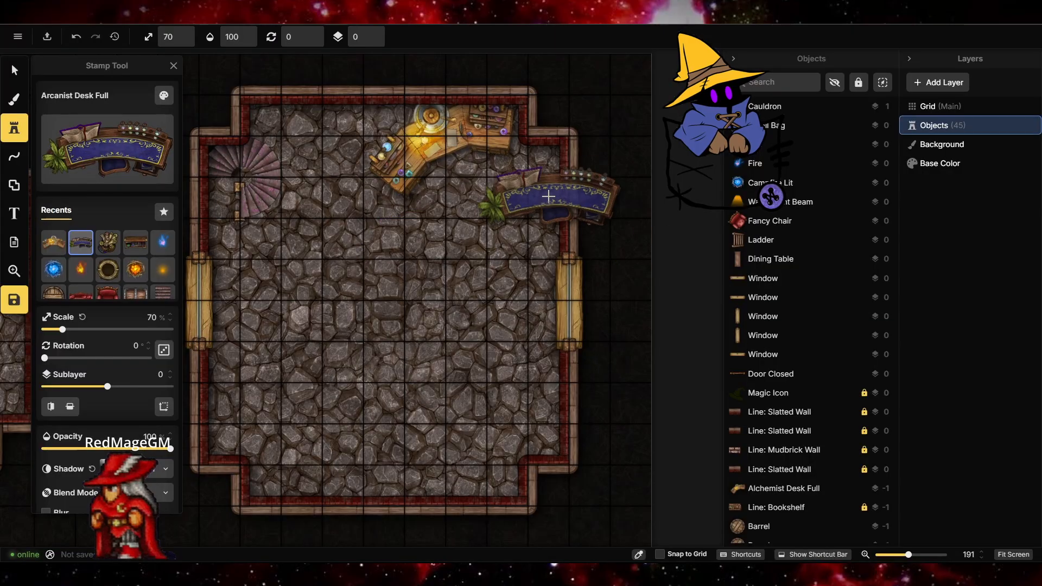
pyautogui.click(547, 196)
pyautogui.click(15, 75)
pyautogui.moveTo(555, 118); pyautogui.dragTo(623, 217)
pyautogui.click(380, 40)
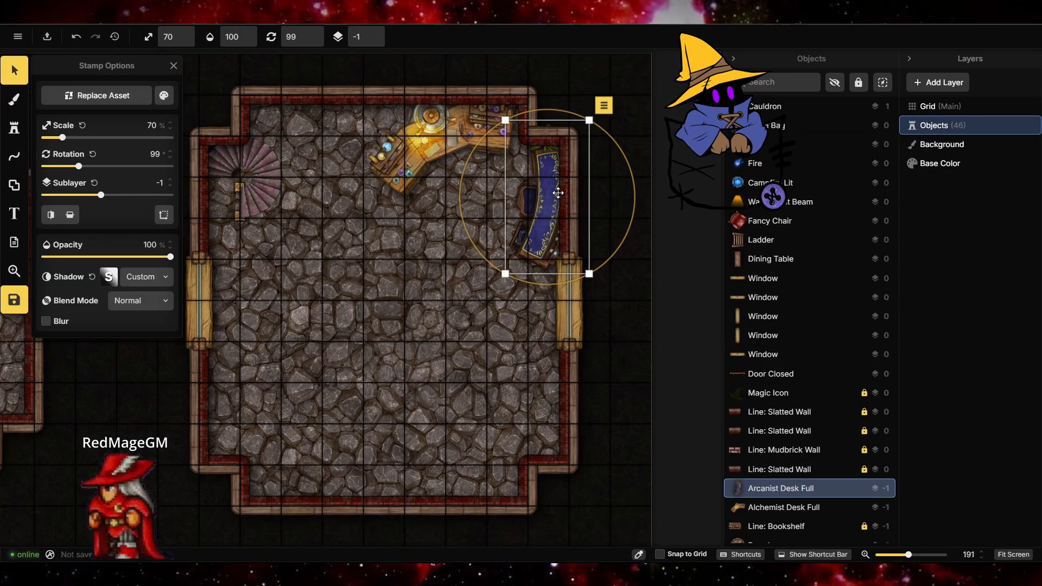
pyautogui.moveTo(553, 192); pyautogui.dragTo(536, 214)
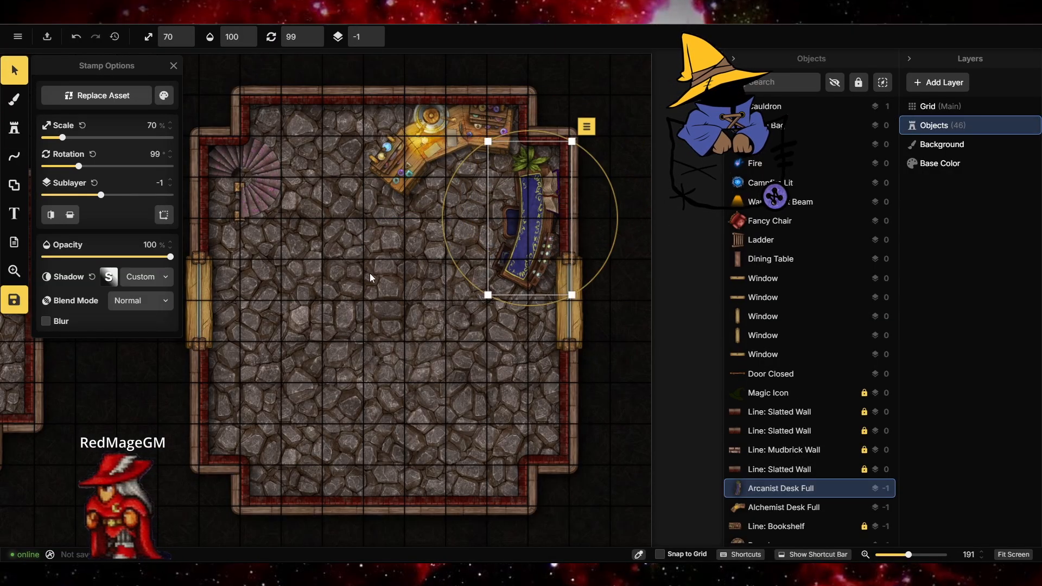
# Place a Red Rug stamp in the room, southeast of the spiral stairs, and select it
pyautogui.press('s')
pyautogui.click(135, 272)
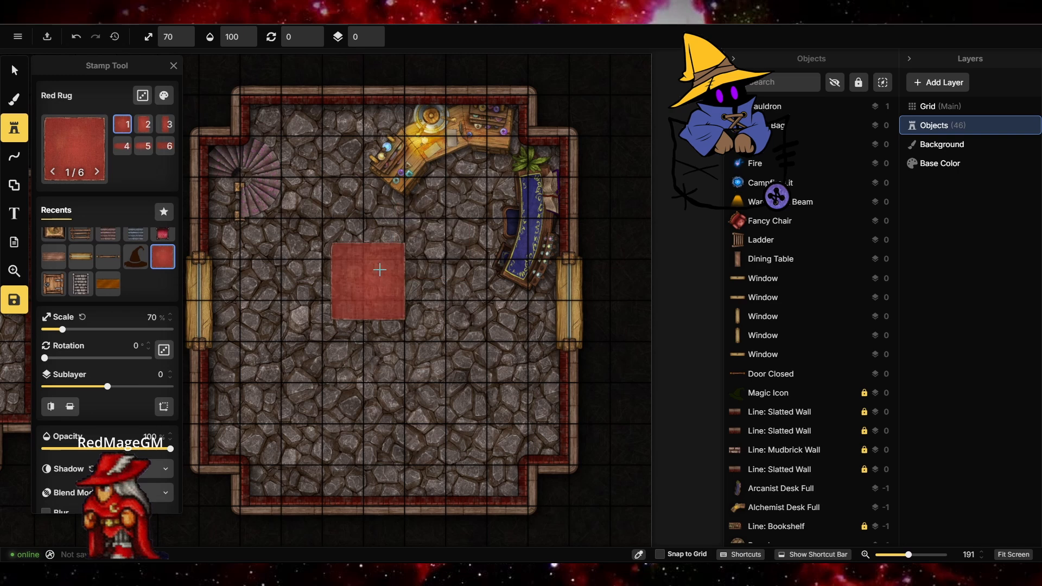
pyautogui.click(304, 250)
pyautogui.press('v')
pyautogui.click(300, 219)
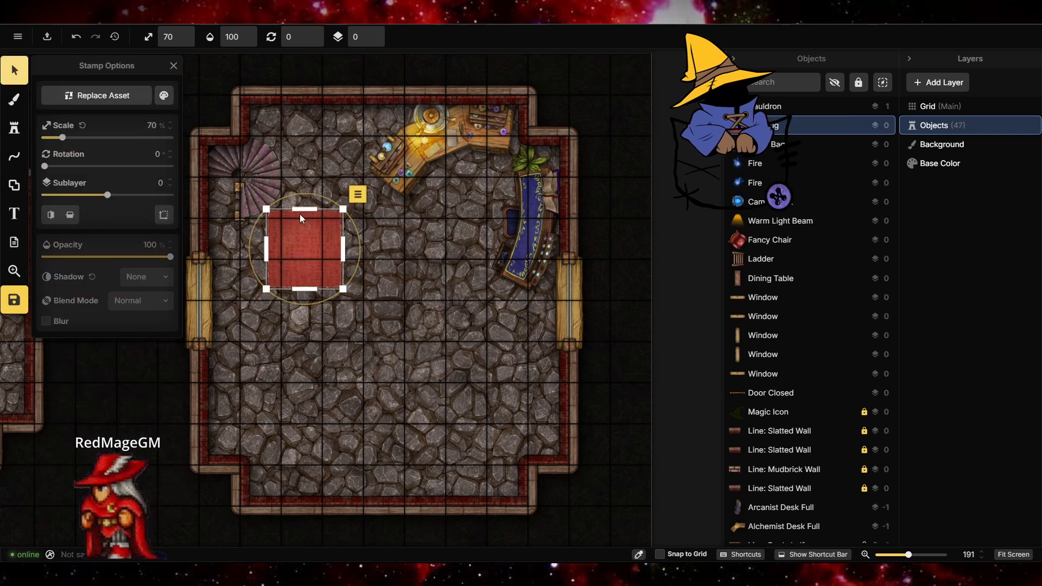
# Scale the red rug to 221%, set it to sublayer -3 and position it in the middle of the room
pyautogui.moveTo(343, 289); pyautogui.dragTo(521, 456)
pyautogui.click(373, 42)
pyautogui.click(373, 42)
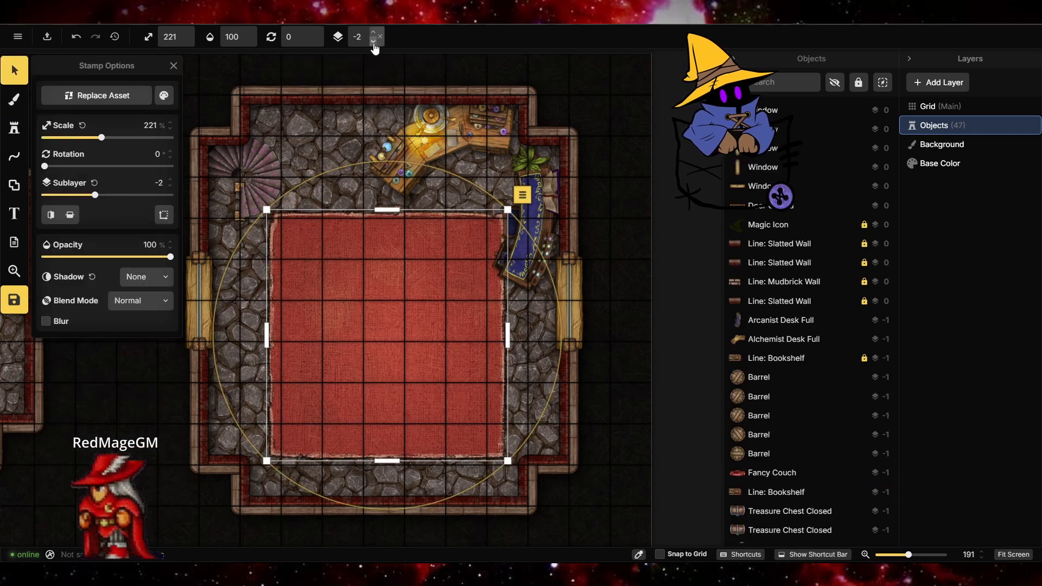
pyautogui.click(358, 74)
pyautogui.scroll(-5, 354, 114)
pyautogui.moveTo(330, 246); pyautogui.dragTo(328, 230)
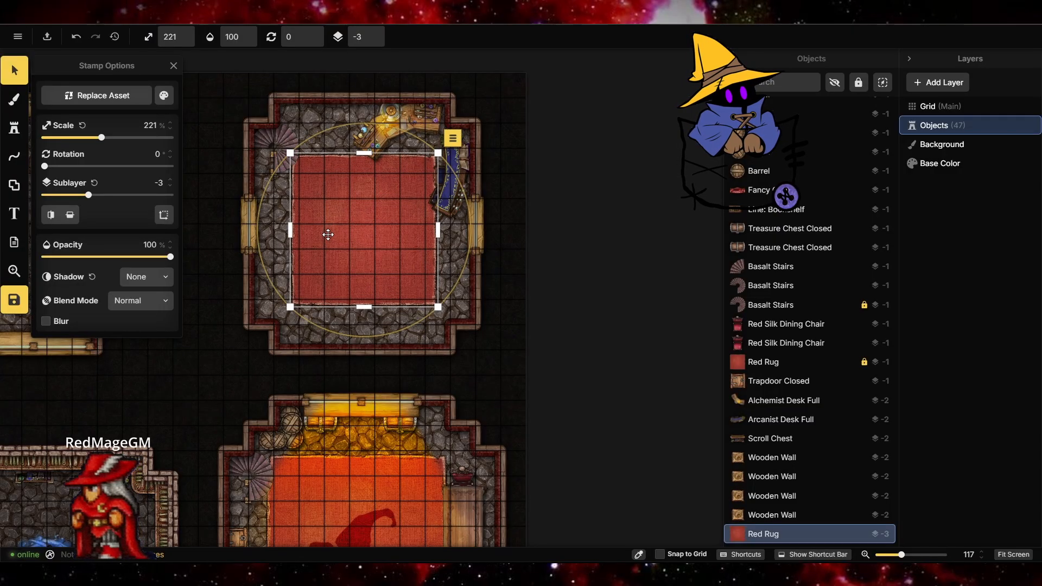
pyautogui.scroll(-3, 367, 533)
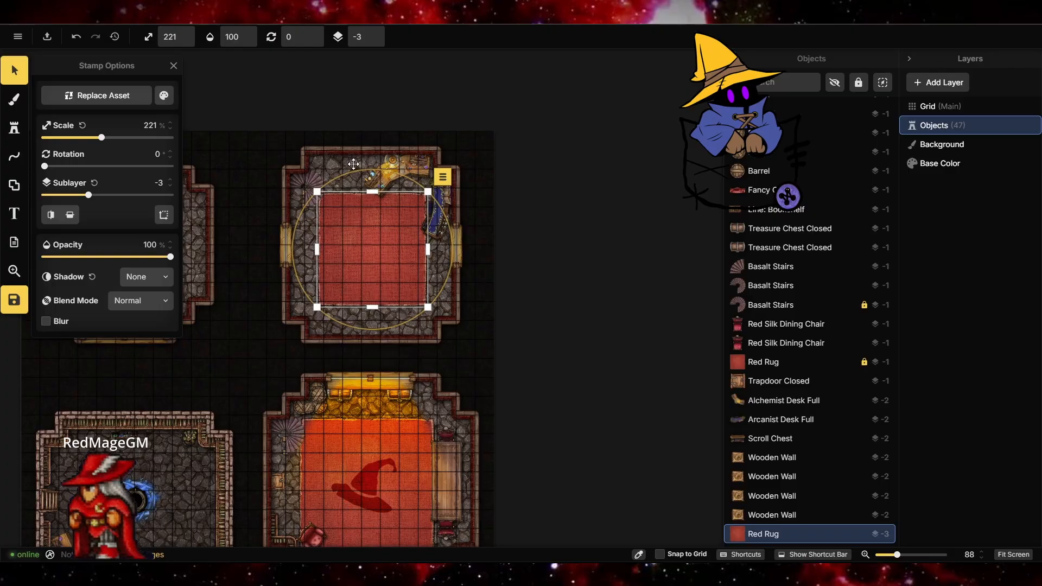
# Duplicate the wizard-hat Magic Icon and center the copy on the new red rug
pyautogui.scroll(8, 829, 396)
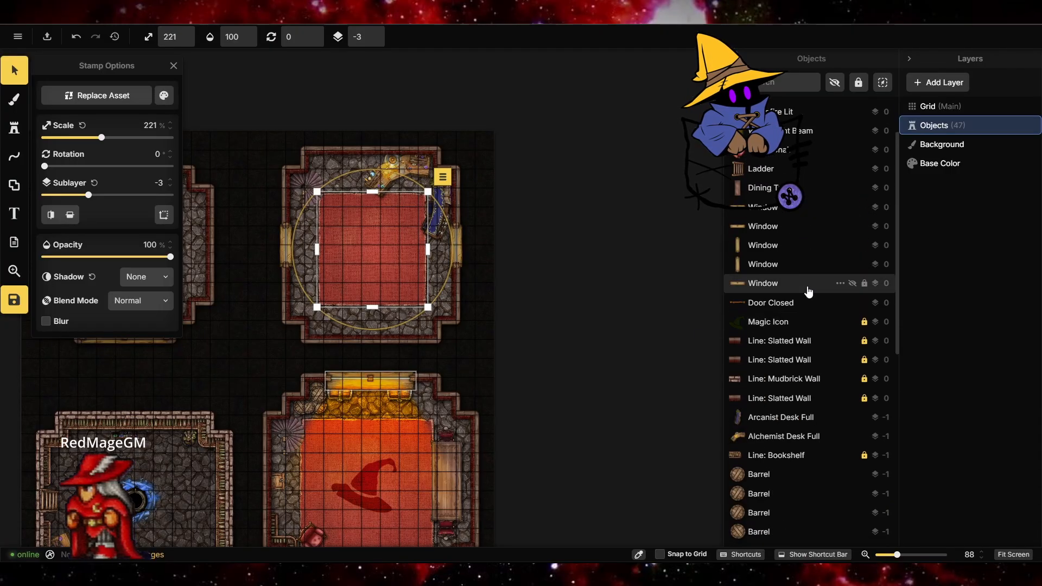
pyautogui.click(804, 322)
pyautogui.rightClick(465, 399)
pyautogui.click(445, 282)
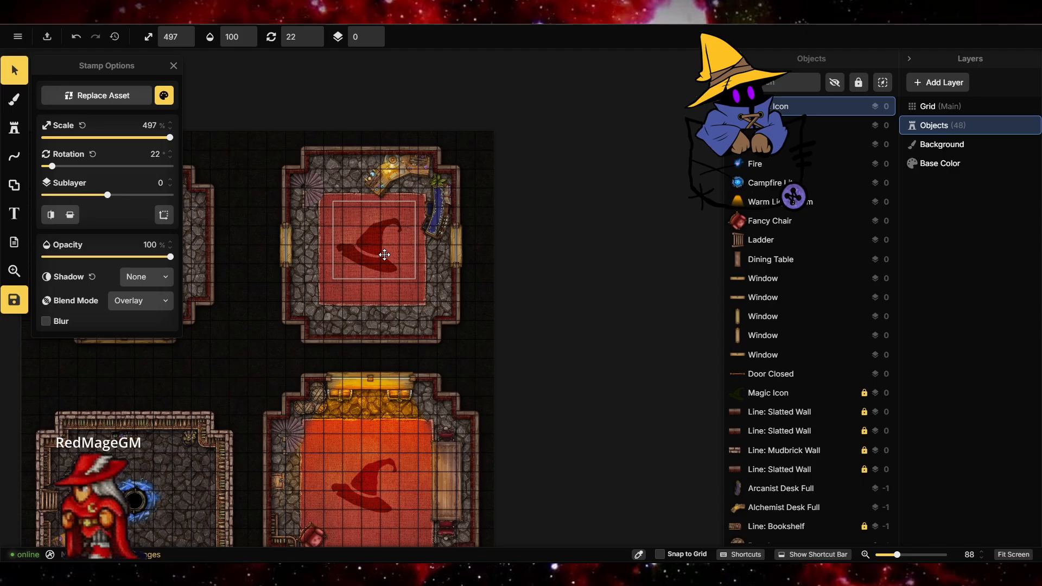
pyautogui.click(385, 255)
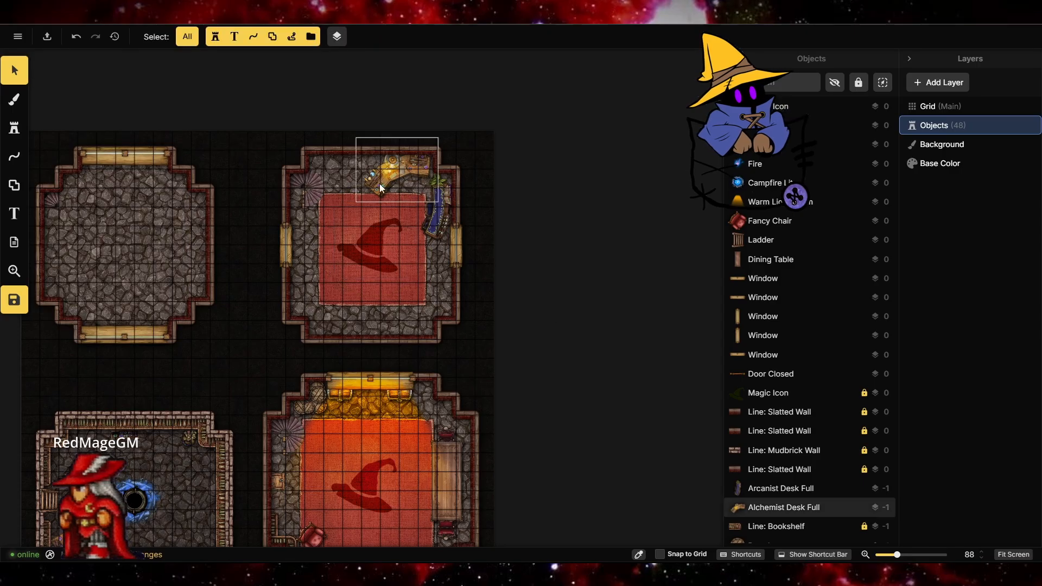
# Place the round golden instrument stamp from the Wizard pack in the room's southwest corner
pyautogui.scroll(6, 382, 187)
pyautogui.click(14, 128)
pyautogui.click(86, 142)
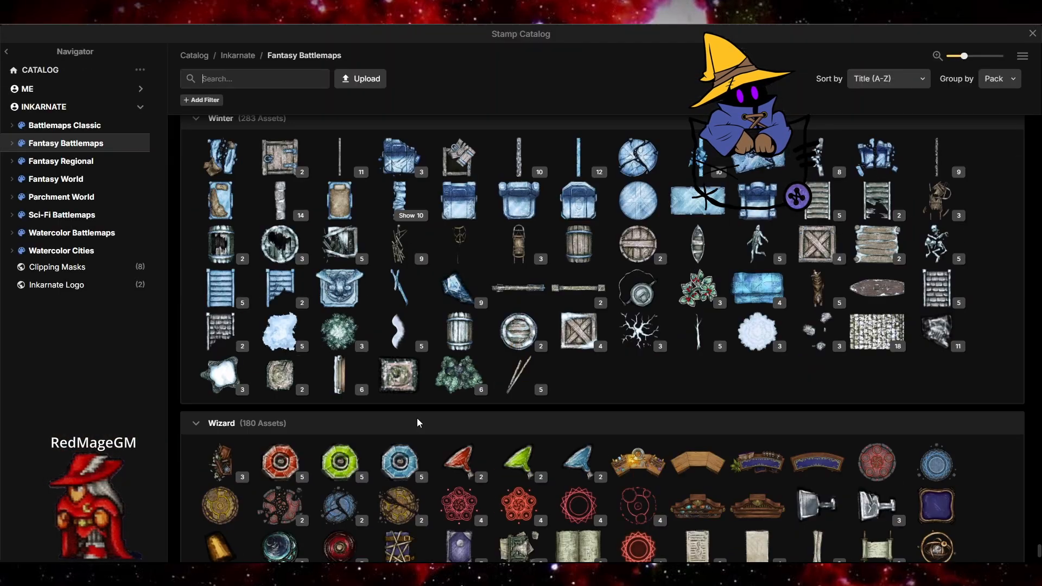
pyautogui.scroll(-3, 418, 423)
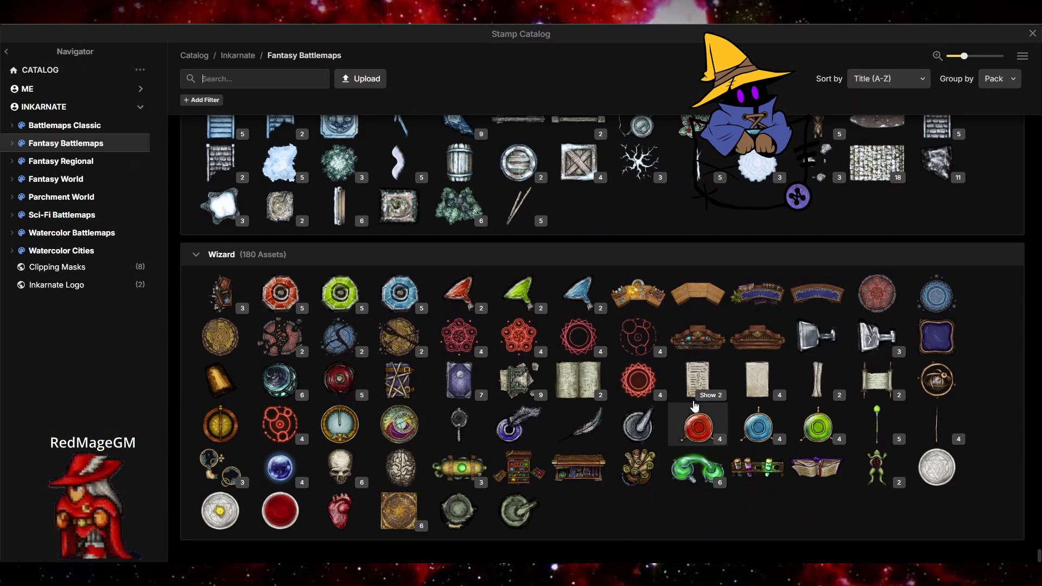
pyautogui.click(220, 423)
pyautogui.click(311, 397)
# Find the red Curtain with Rod stamp in the Tavern pack and place one beside the room's west window
pyautogui.click(89, 155)
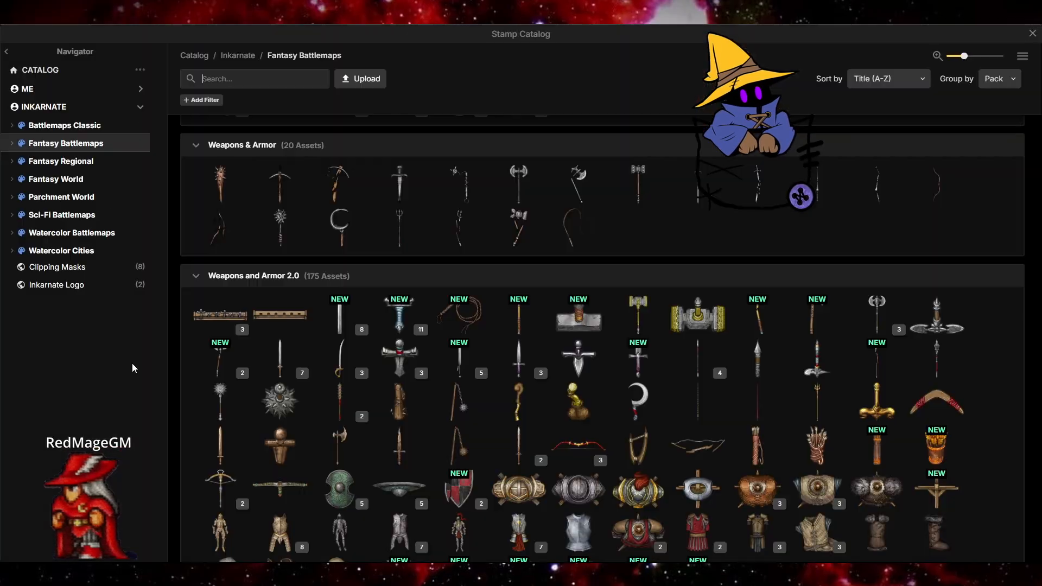
pyautogui.scroll(-7, 462, 453)
pyautogui.scroll(5, 697, 399)
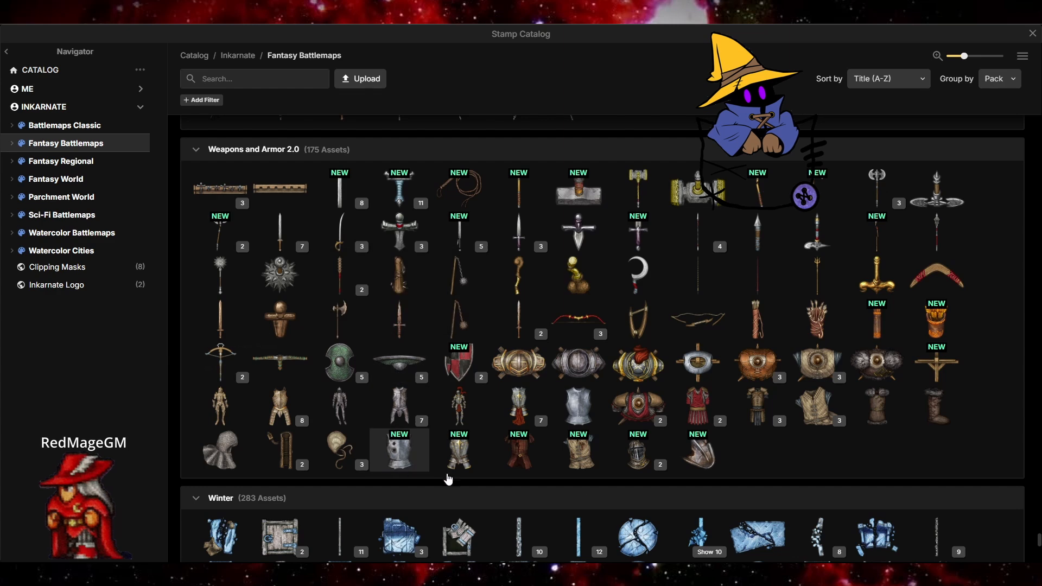
pyautogui.scroll(5, 923, 379)
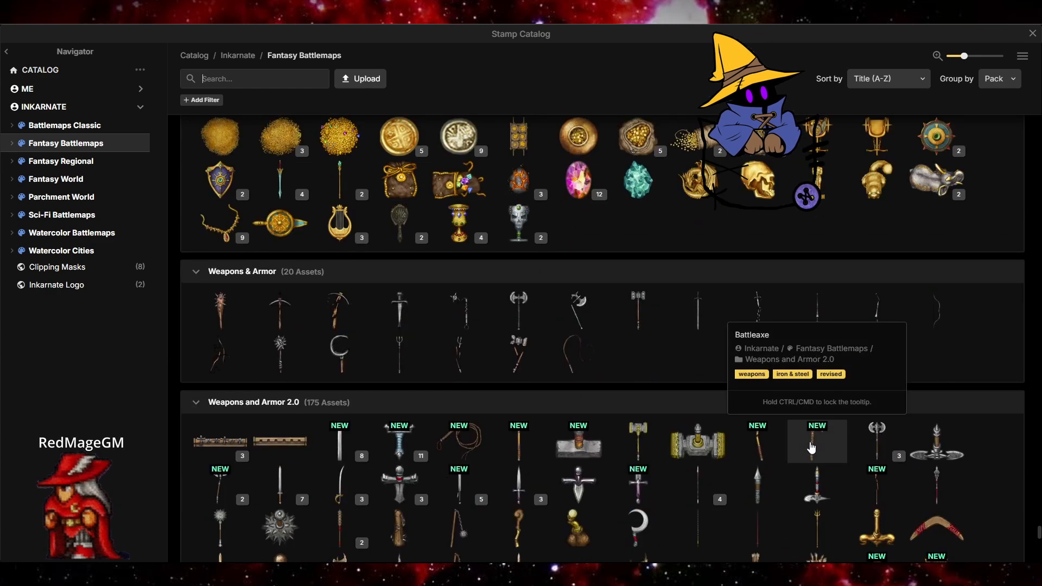
pyautogui.scroll(-7, 749, 363)
pyautogui.scroll(-8, 754, 359)
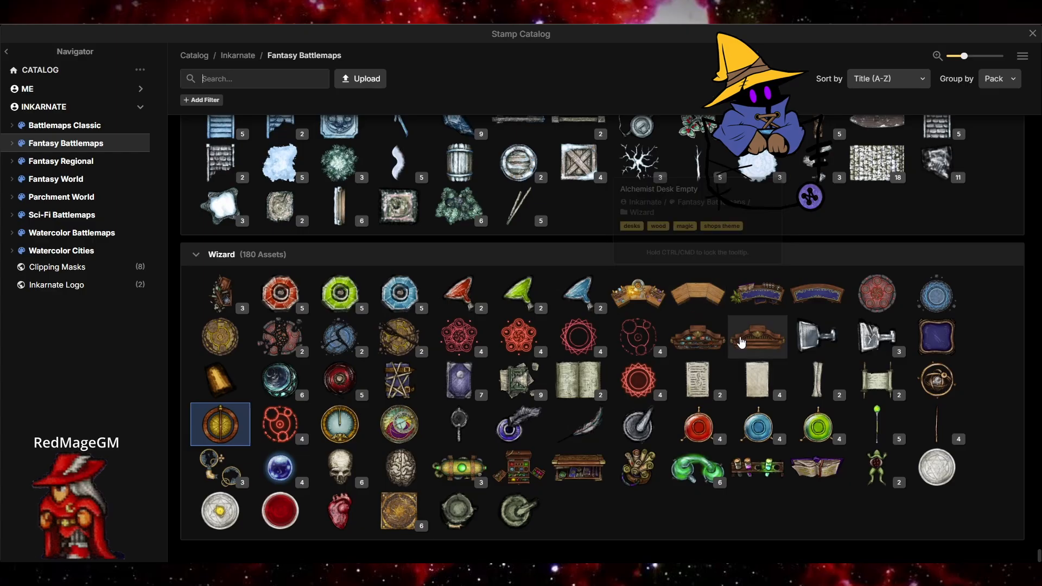
pyautogui.scroll(15, 549, 255)
pyautogui.scroll(-6, 550, 261)
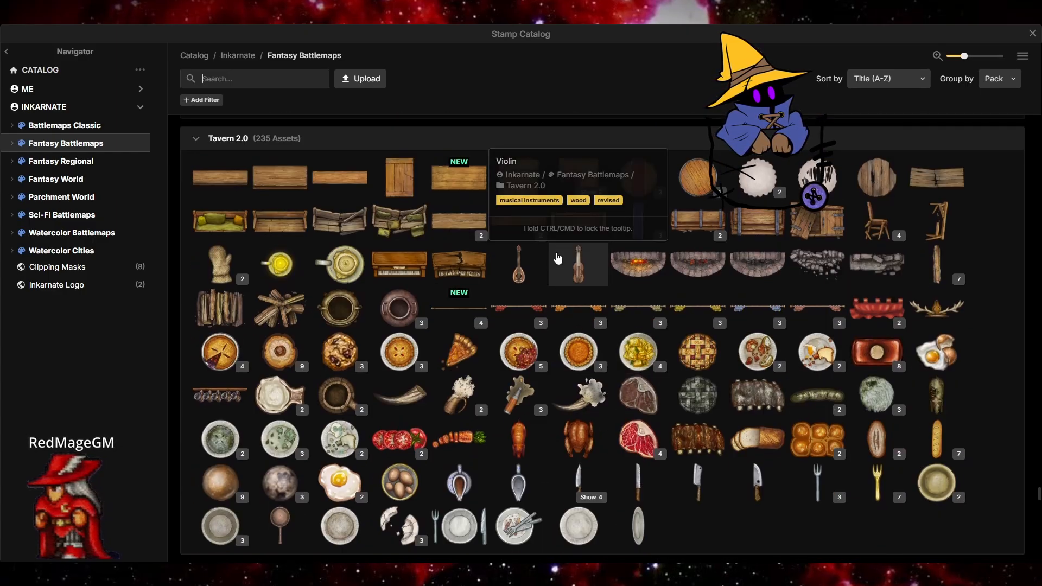
pyautogui.scroll(15, 575, 266)
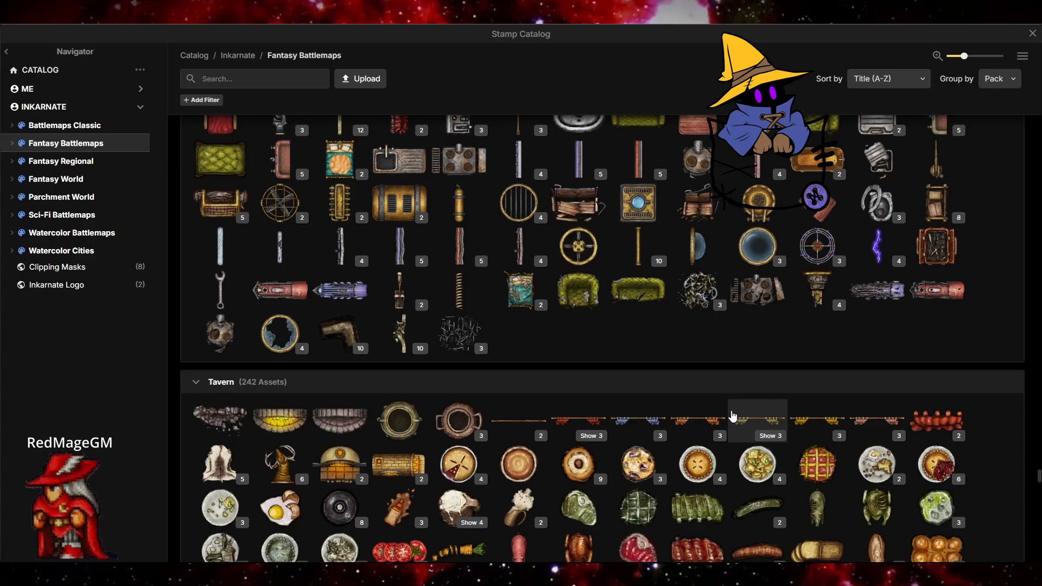
pyautogui.click(732, 416)
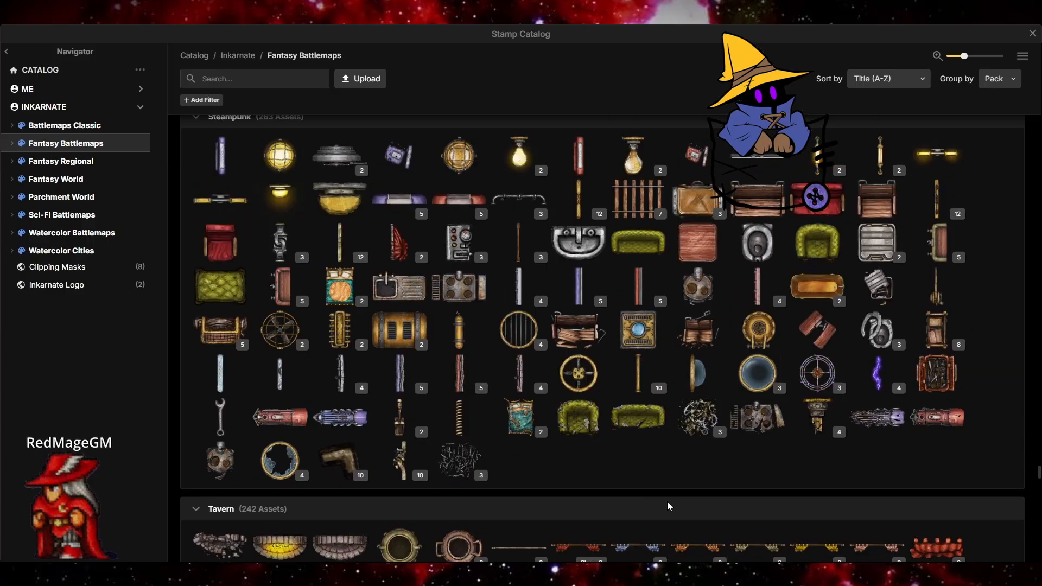
pyautogui.click(345, 288)
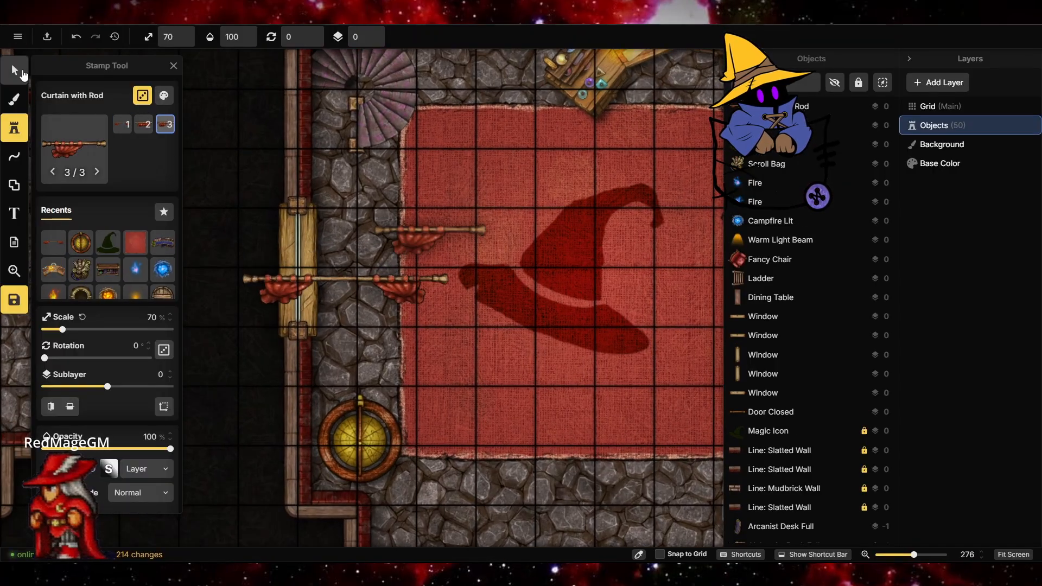
# Rotate the curtain to 270°, scale it to 57% and fit it over the inner side of the west window
pyautogui.click(15, 70)
pyautogui.moveTo(381, 192); pyautogui.dragTo(217, 239)
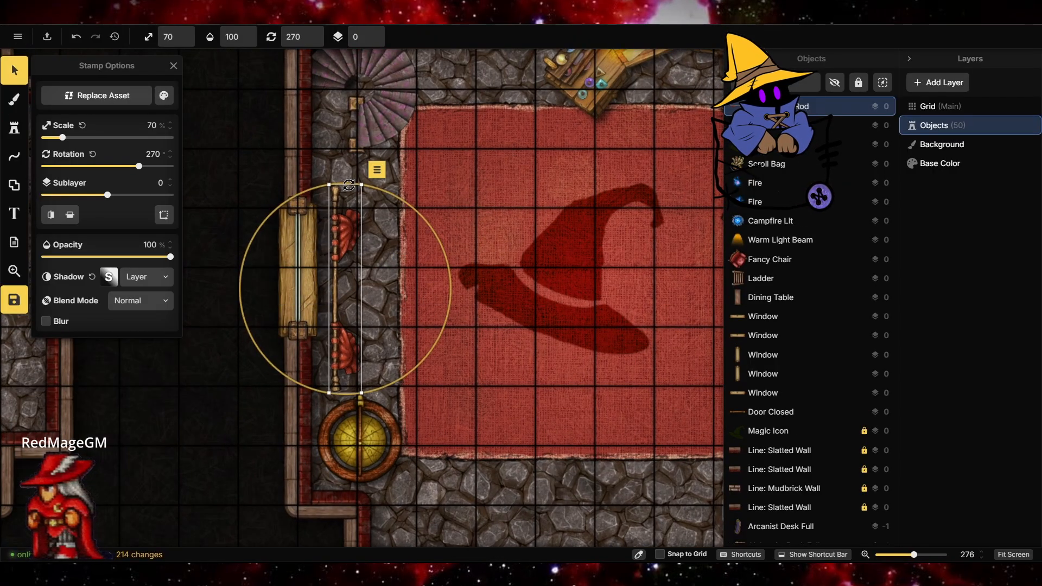
pyautogui.moveTo(362, 185); pyautogui.dragTo(355, 224)
pyautogui.moveTo(343, 286); pyautogui.dragTo(309, 260)
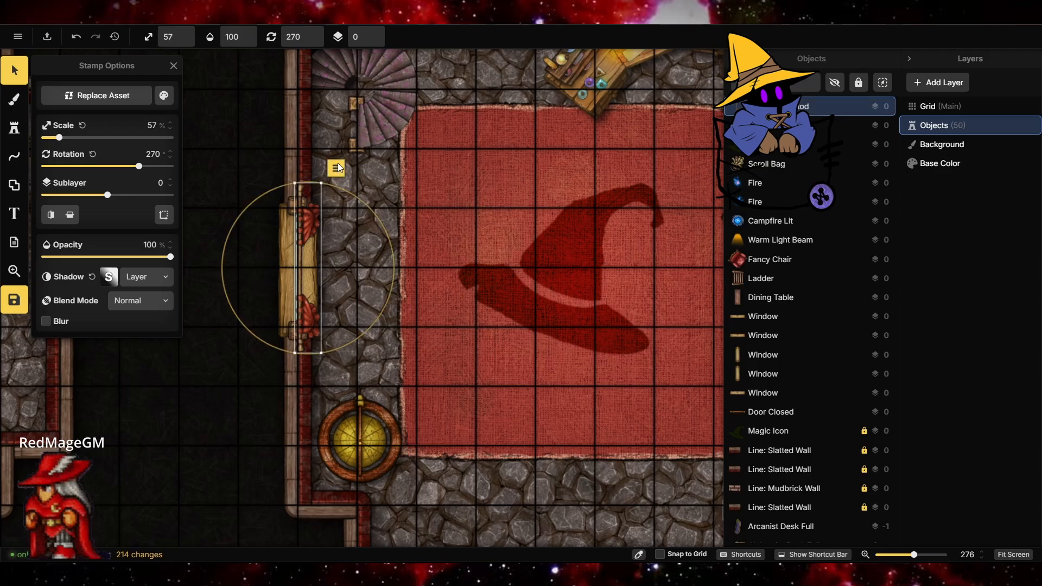
# Duplicate the curtain, flip the copy horizontally and vertically, and fit it over the east window
pyautogui.click(338, 168)
pyautogui.click(358, 291)
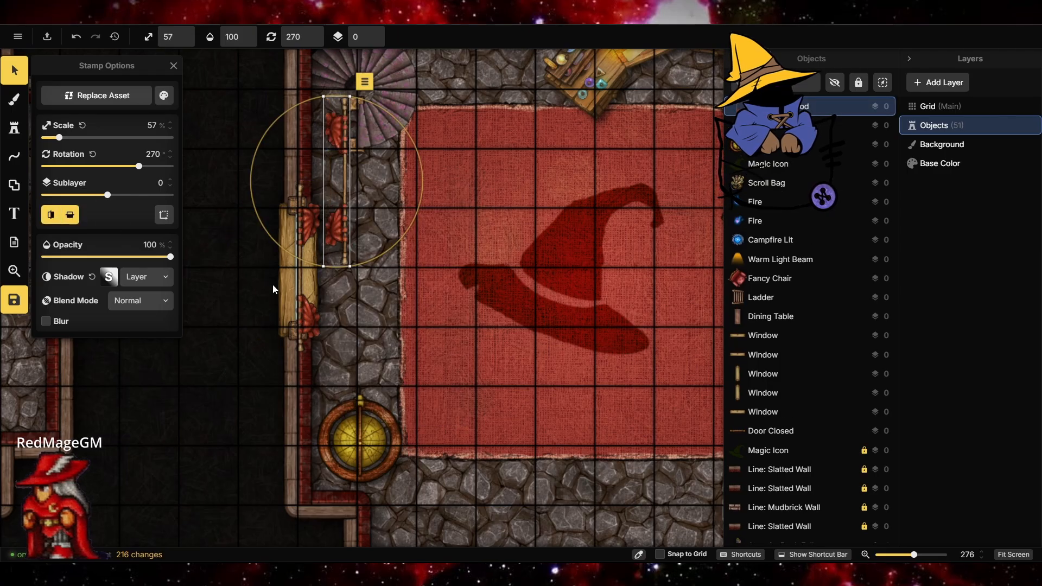
pyautogui.scroll(-3, 273, 288)
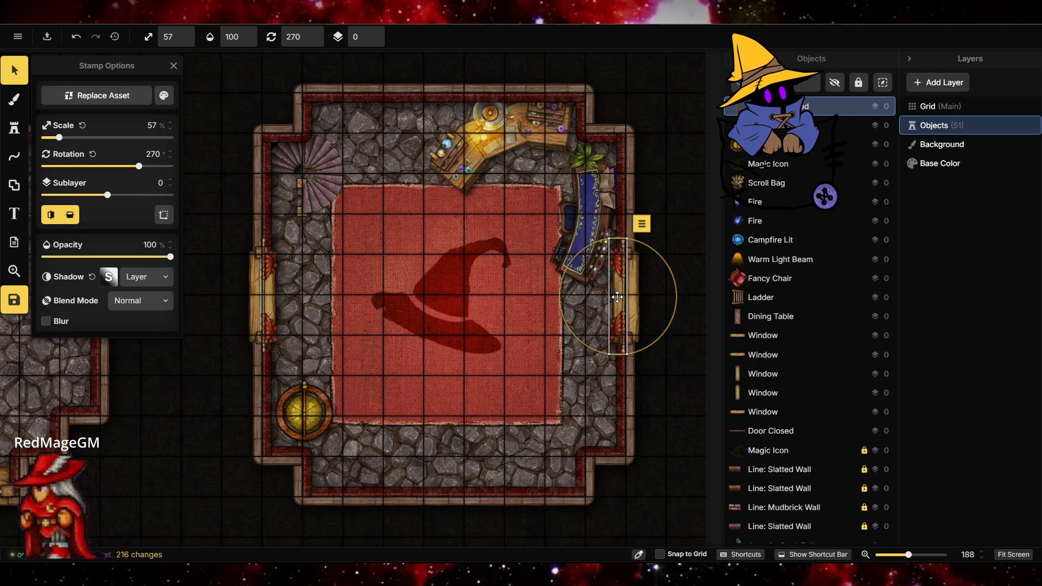
# Recolor the arcanist desk with hue -10 and saturation 144%, and adjust its brightness
pyautogui.click(574, 230)
pyautogui.click(163, 95)
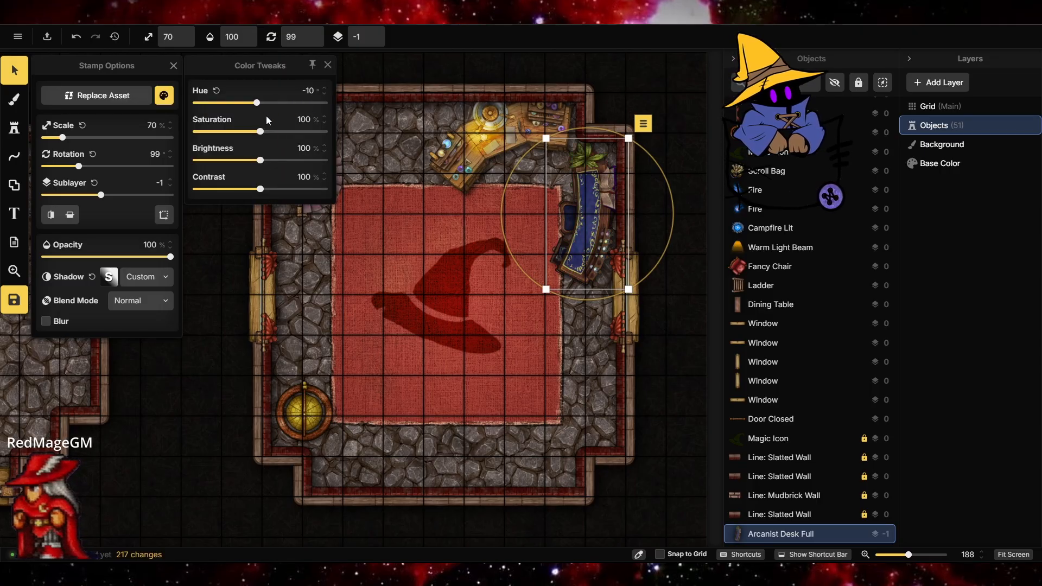
pyautogui.click(264, 132)
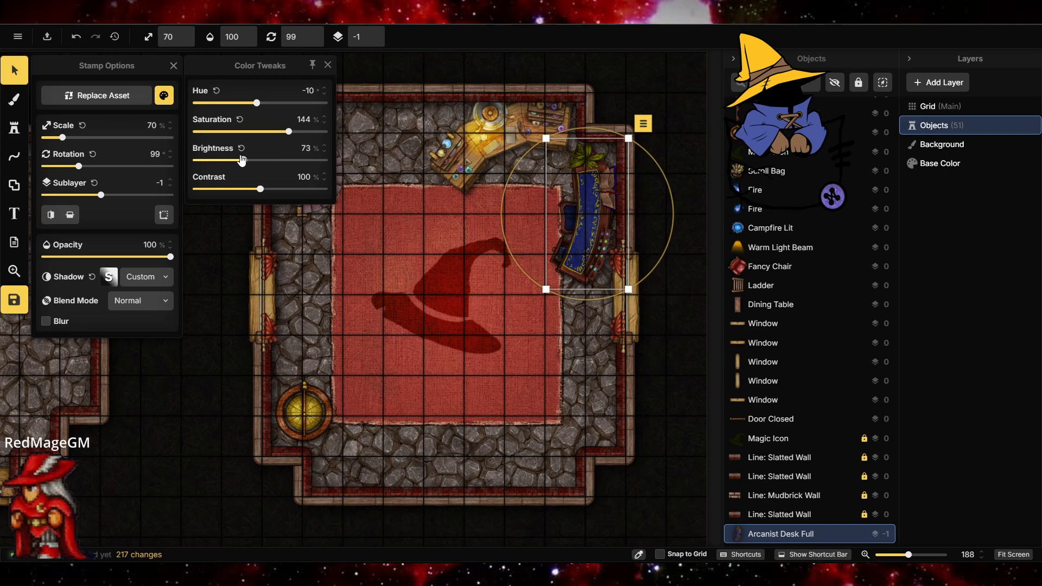
pyautogui.click(598, 347)
pyautogui.scroll(-1, 598, 346)
pyautogui.scroll(3, 456, 474)
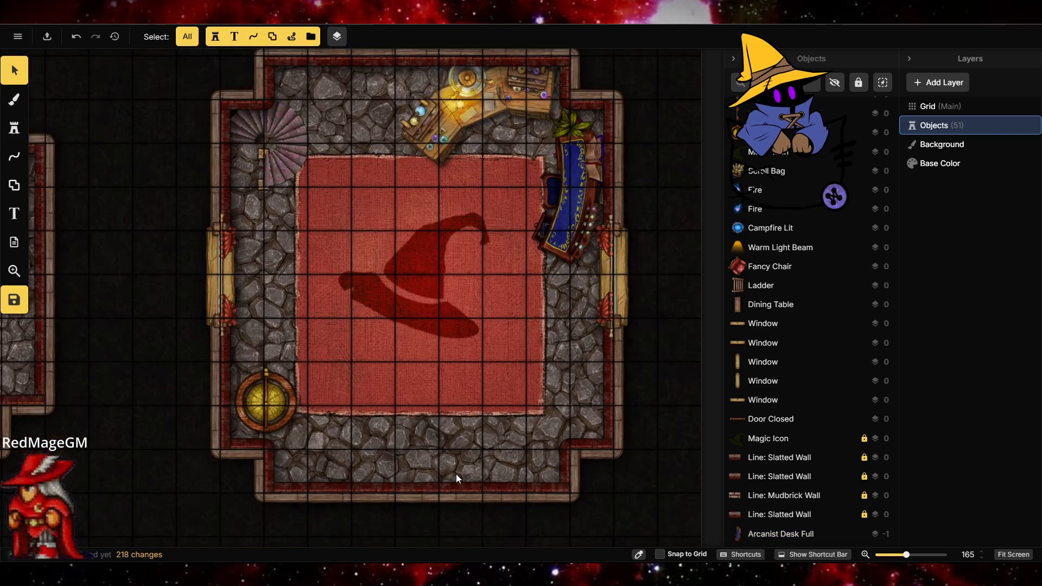
# Find the Fancy Dresser Cabinet in the Royal Quarters pack, place it below the room's east window and scale it to 99%
pyautogui.click(14, 128)
pyautogui.click(106, 205)
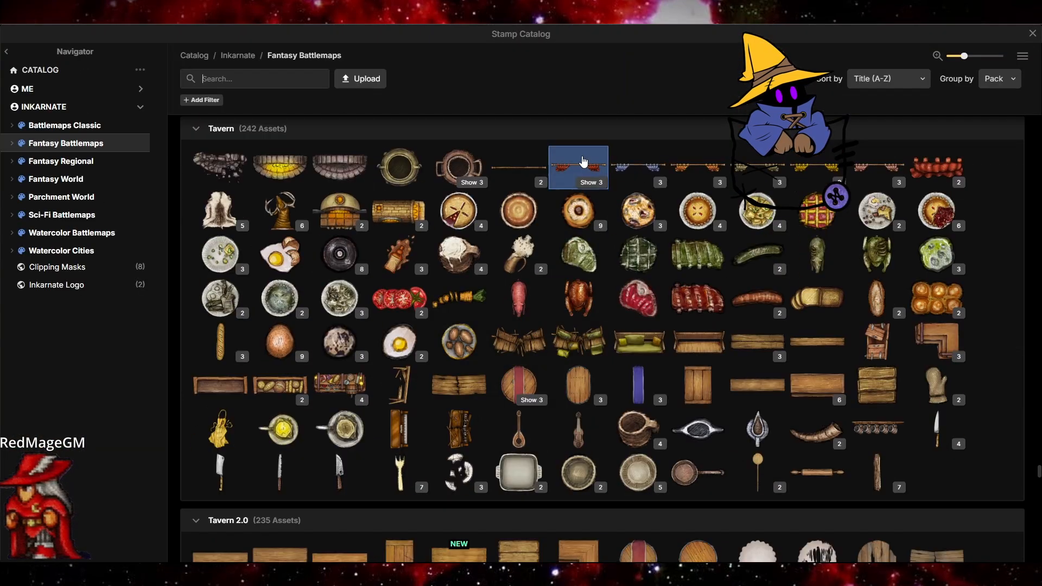
pyautogui.scroll(-5, 543, 326)
pyautogui.scroll(20, 506, 366)
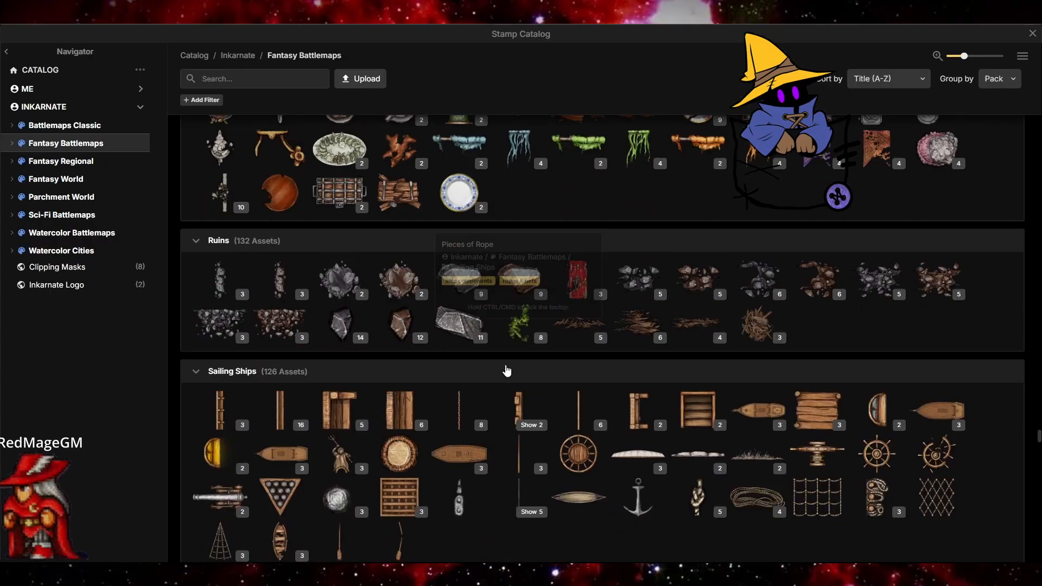
pyautogui.scroll(-2, 506, 370)
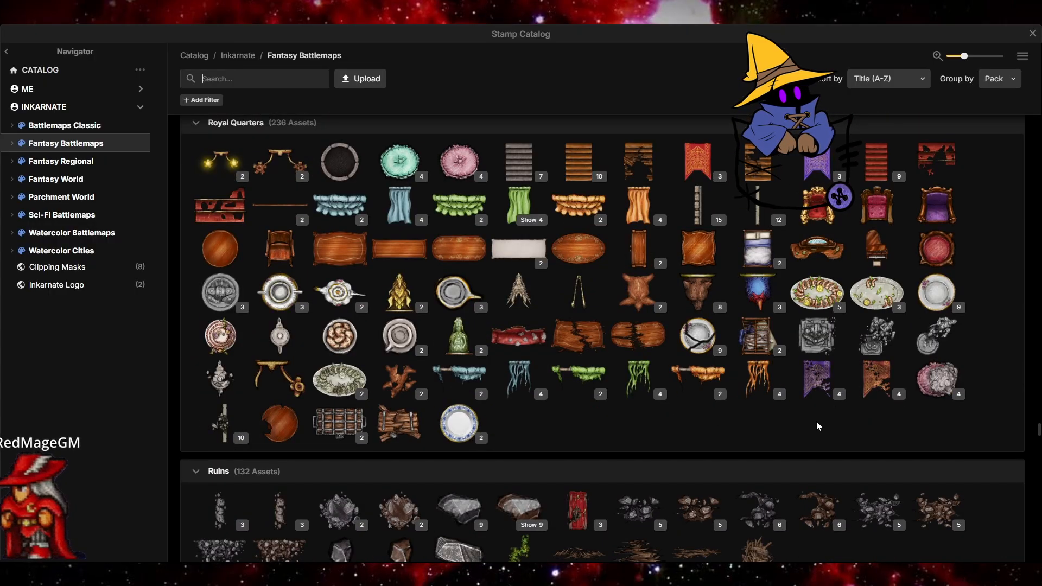
pyautogui.click(638, 248)
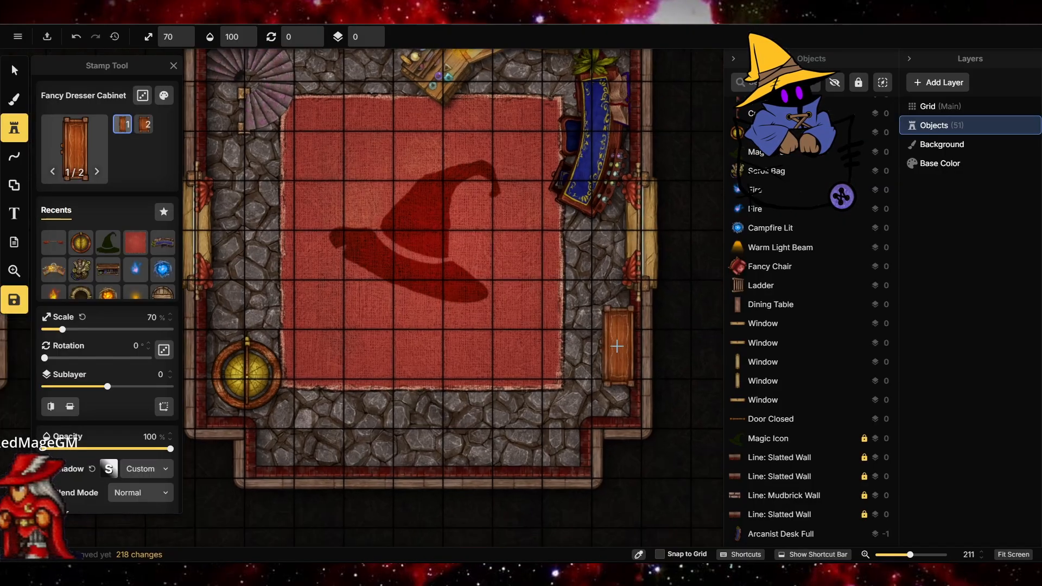
pyautogui.press('Escape')
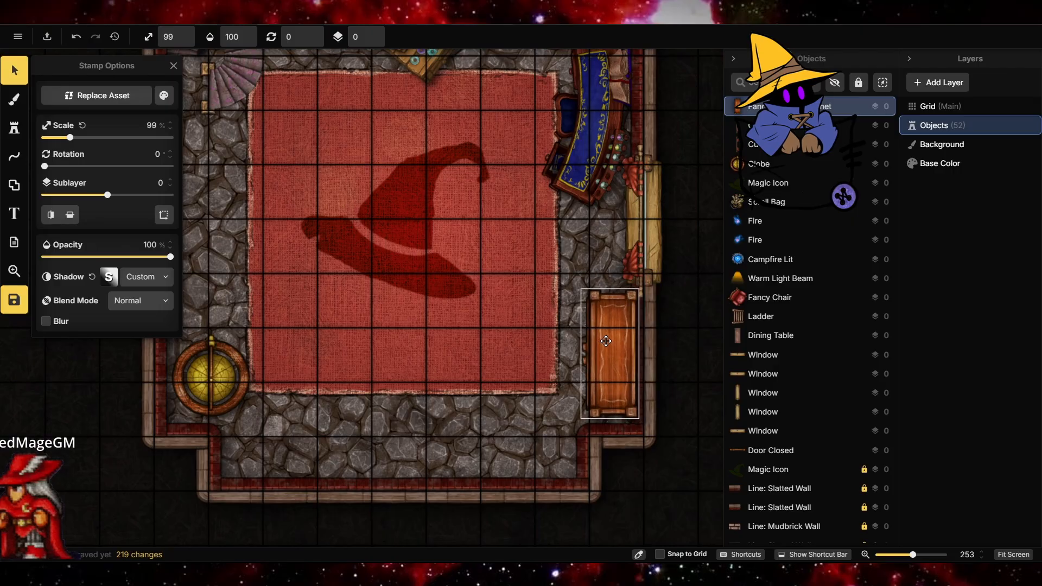
pyautogui.moveTo(636, 307); pyautogui.dragTo(634, 288)
# Set the tall cabinet's sublayer to -1 and fit it against the east wall
pyautogui.click(373, 44)
pyautogui.click(372, 43)
pyautogui.click(372, 44)
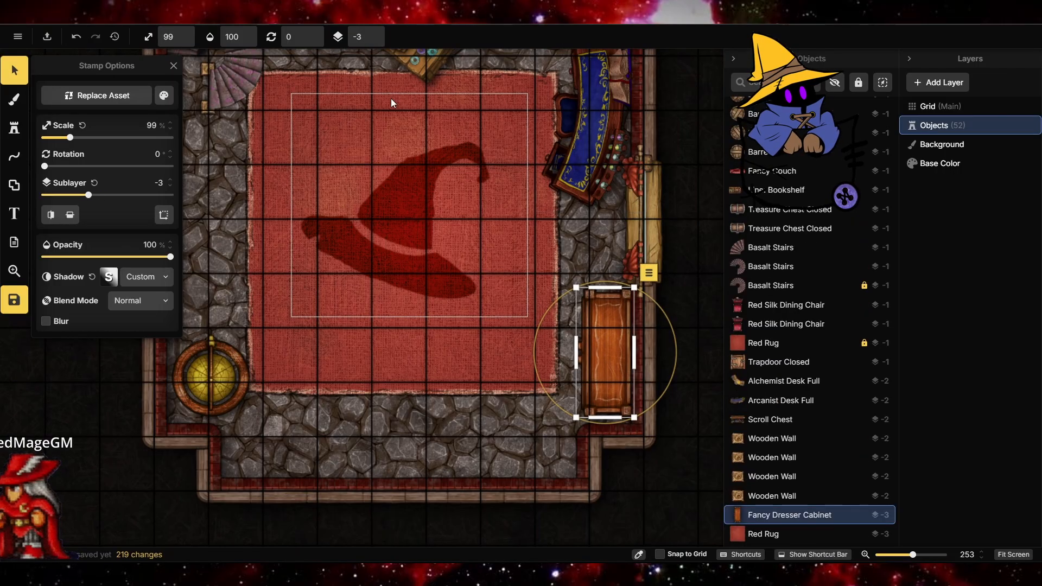
pyautogui.click(372, 43)
pyautogui.moveTo(599, 331); pyautogui.dragTo(607, 333)
pyautogui.click(375, 38)
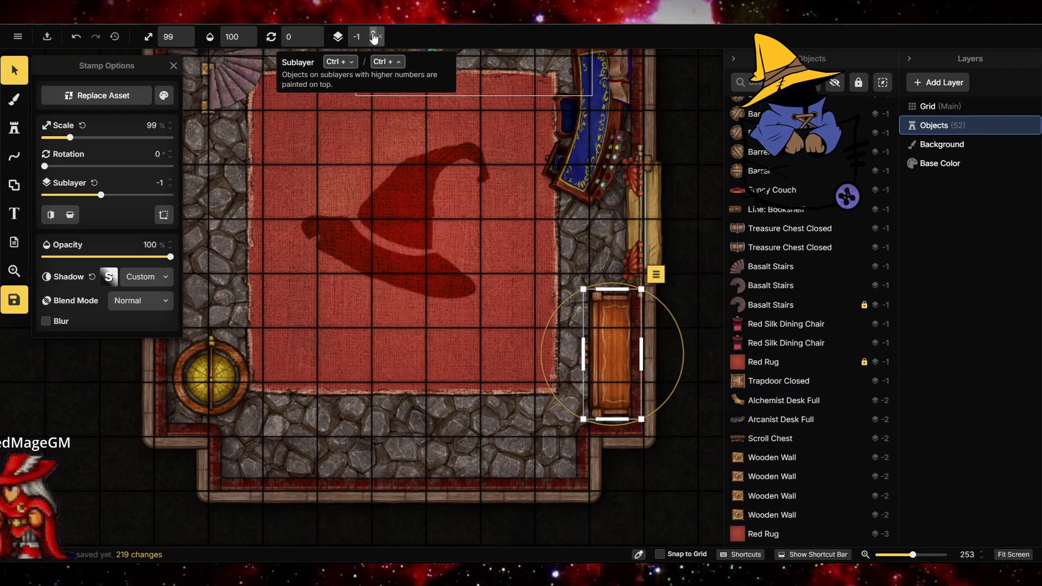
pyautogui.click(375, 37)
pyautogui.click(375, 38)
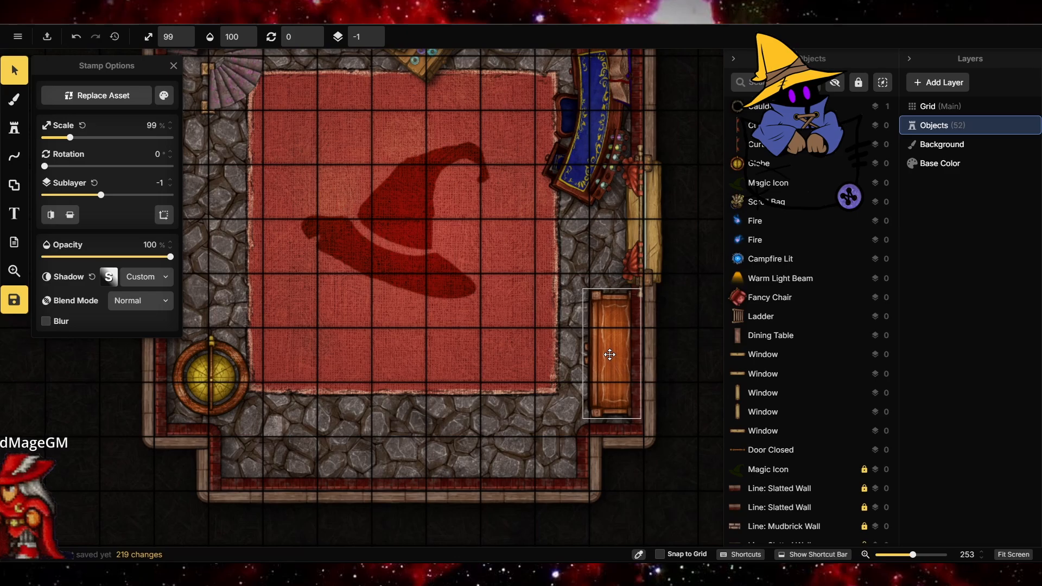
pyautogui.click(530, 425)
# Place two copies of the second Fancy Dresser Cabinet variant along the south wall, leaving a gap between them
pyautogui.click(15, 127)
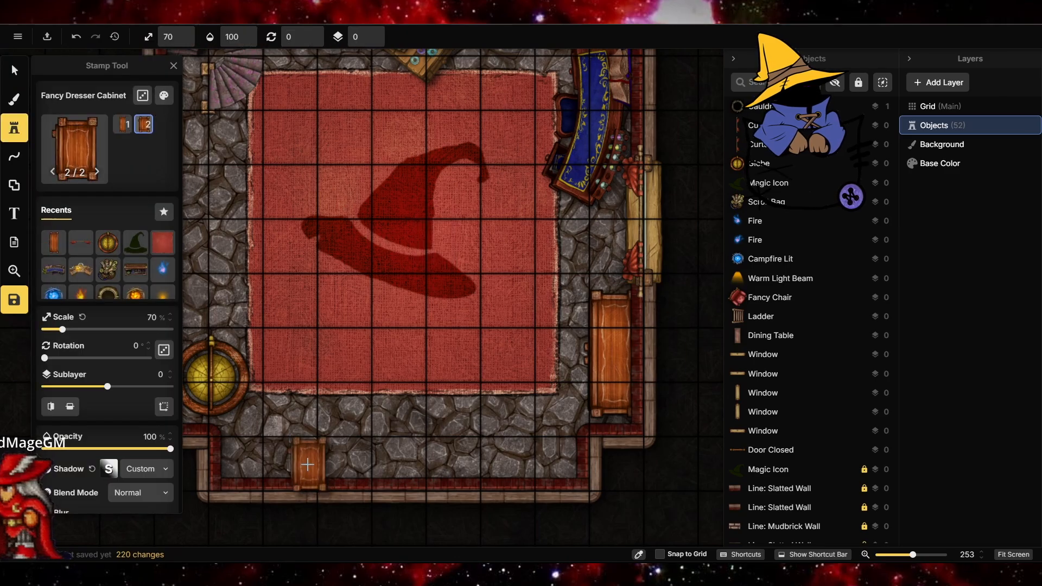
pyautogui.click(296, 464)
pyautogui.click(506, 468)
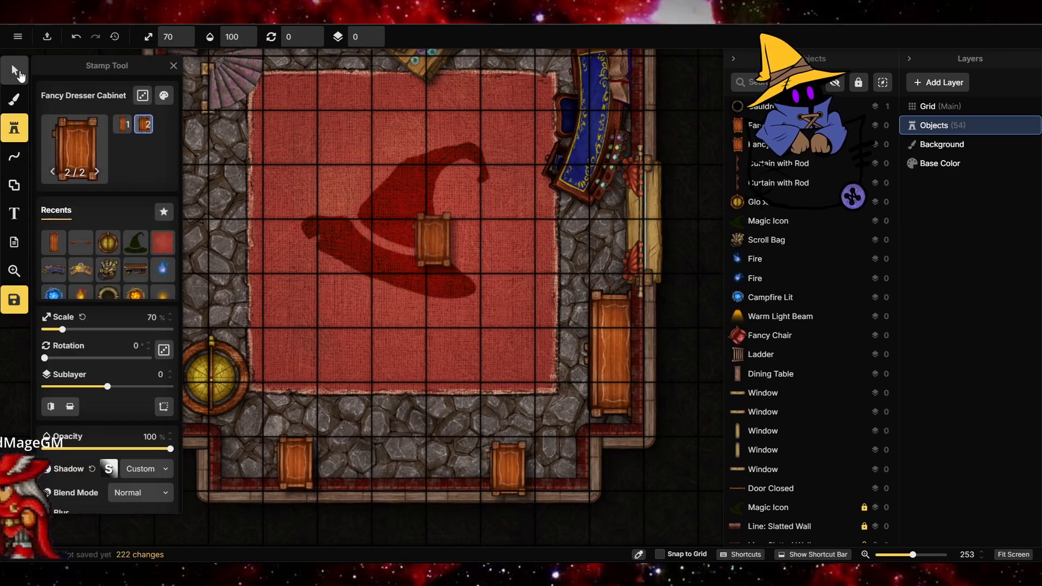
# Rotate both small cabinets to about 89°, set them against the south wall and lower their sublayer to -1
pyautogui.click(16, 73)
pyautogui.click(295, 441)
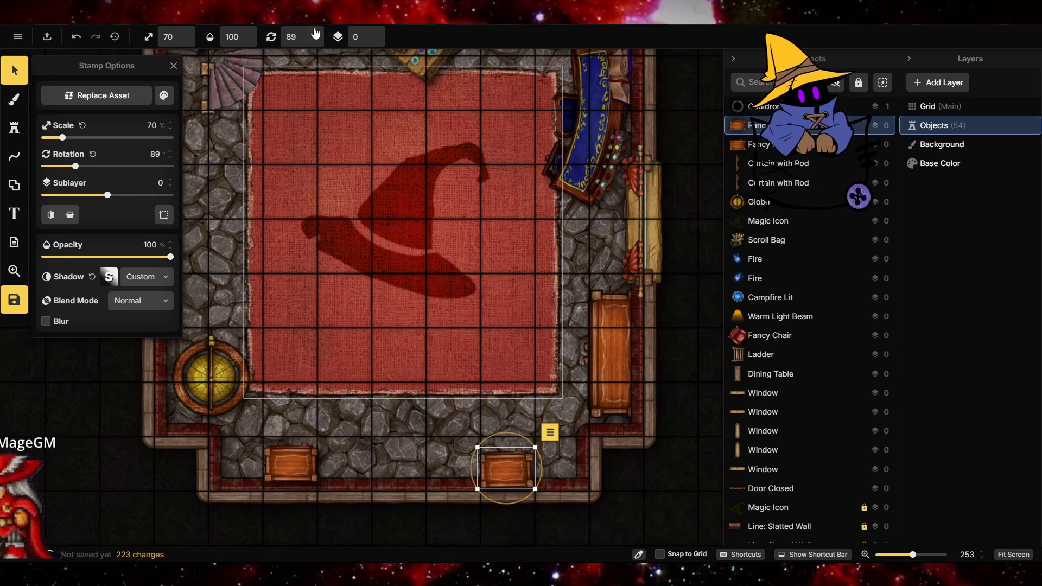
pyautogui.moveTo(492, 476); pyautogui.dragTo(491, 476)
pyautogui.moveTo(557, 482); pyautogui.dragTo(294, 452)
pyautogui.click(377, 40)
pyautogui.click(437, 427)
# Find the Rustic Nordic Bed in the Home pack and place its blue variant between the two small cabinets
pyautogui.click(16, 128)
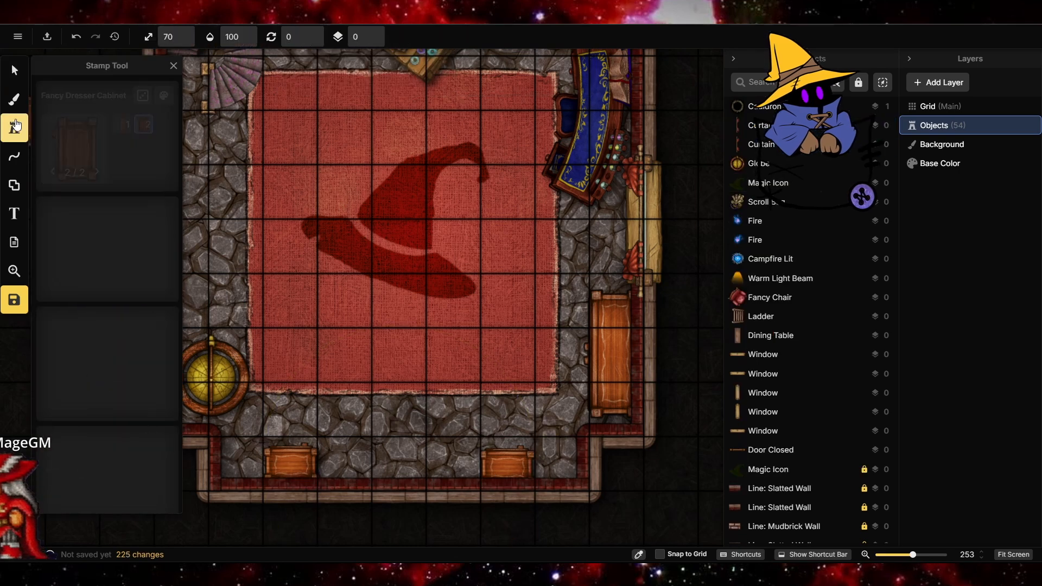
pyautogui.click(75, 145)
pyautogui.scroll(15, 366, 325)
pyautogui.scroll(20, 367, 324)
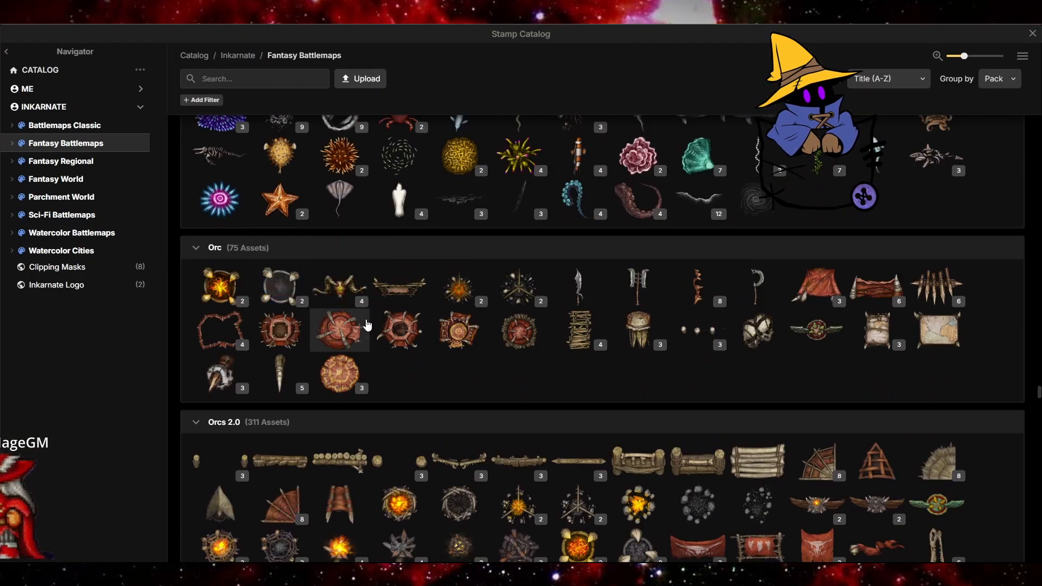
pyautogui.scroll(12, 368, 325)
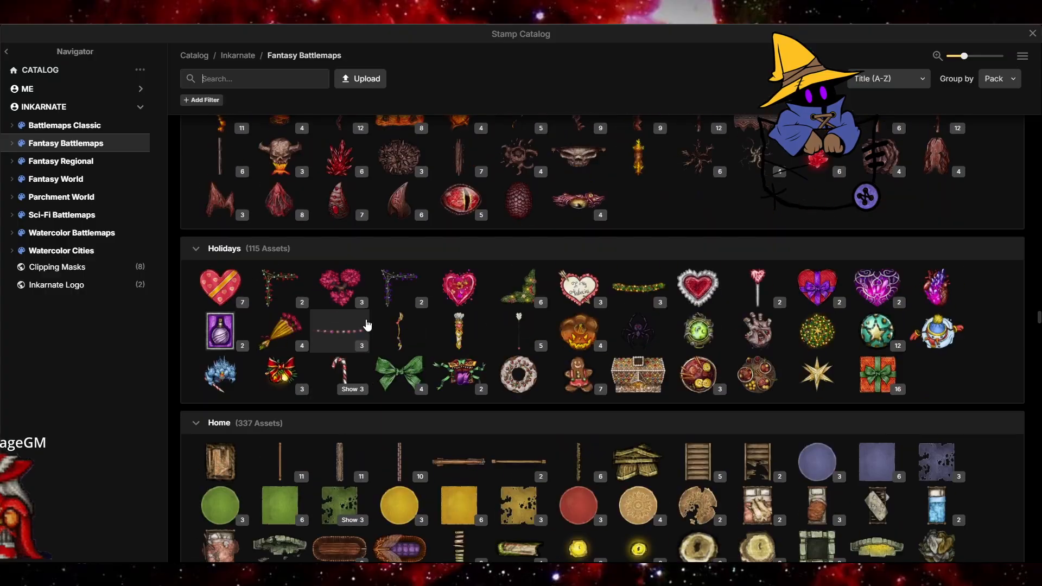
pyautogui.scroll(-2, 367, 325)
pyautogui.click(739, 376)
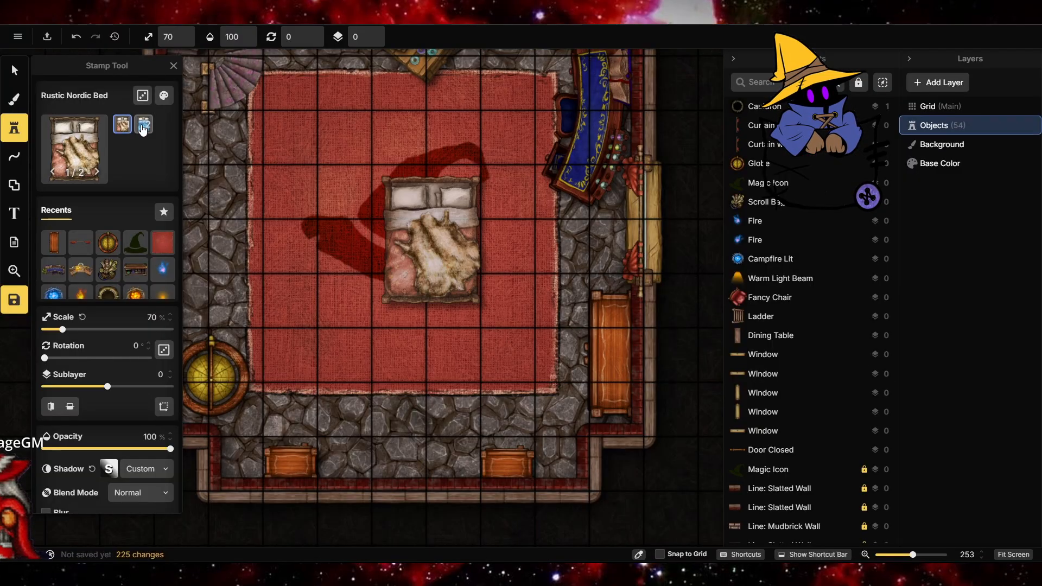
pyautogui.click(396, 410)
# Flip the blue bed horizontally and vertically, scale it to 77%, fit it to the south wall and set its sublayer to -2
pyautogui.press('v')
pyautogui.click(70, 215)
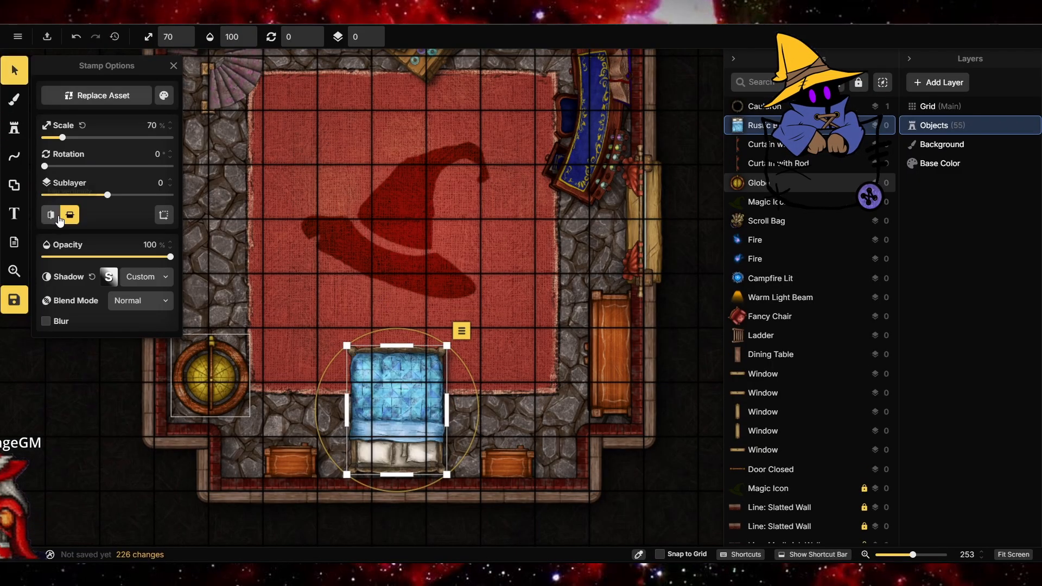
pyautogui.click(51, 215)
pyautogui.moveTo(446, 345); pyautogui.dragTo(457, 333)
pyautogui.moveTo(414, 402); pyautogui.dragTo(411, 412)
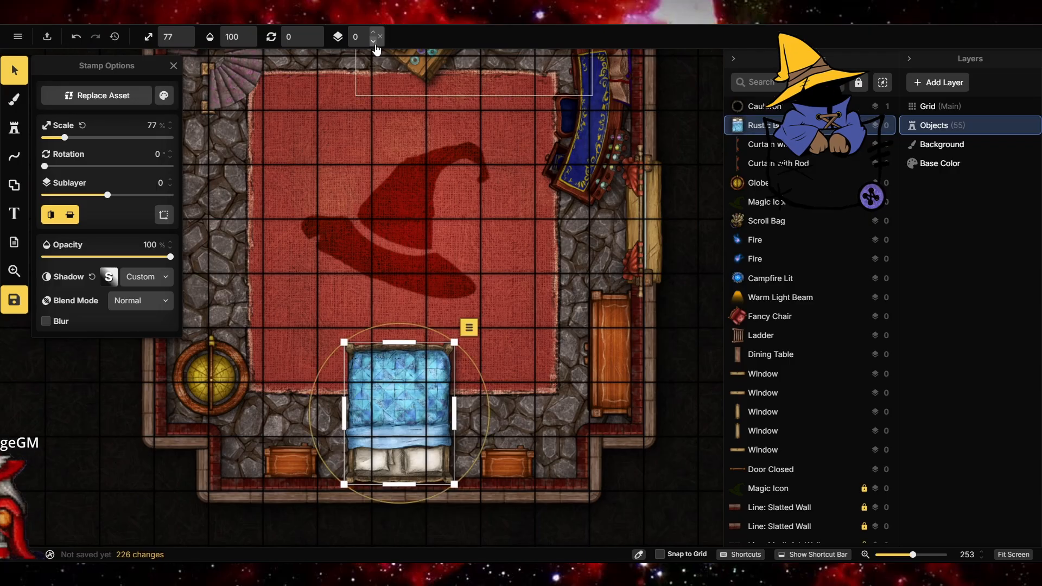
pyautogui.click(373, 41)
pyautogui.click(373, 41)
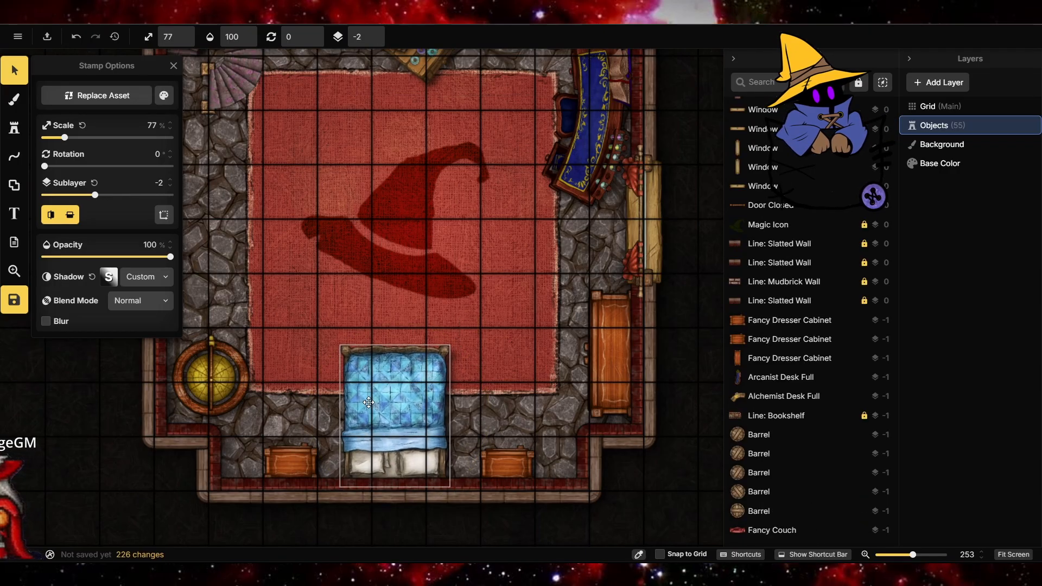
# Try recoloring the blue bed with different hues and brightness 88%, then reset its hue, saturation and brightness
pyautogui.click(164, 96)
pyautogui.moveTo(260, 103); pyautogui.dragTo(255, 103)
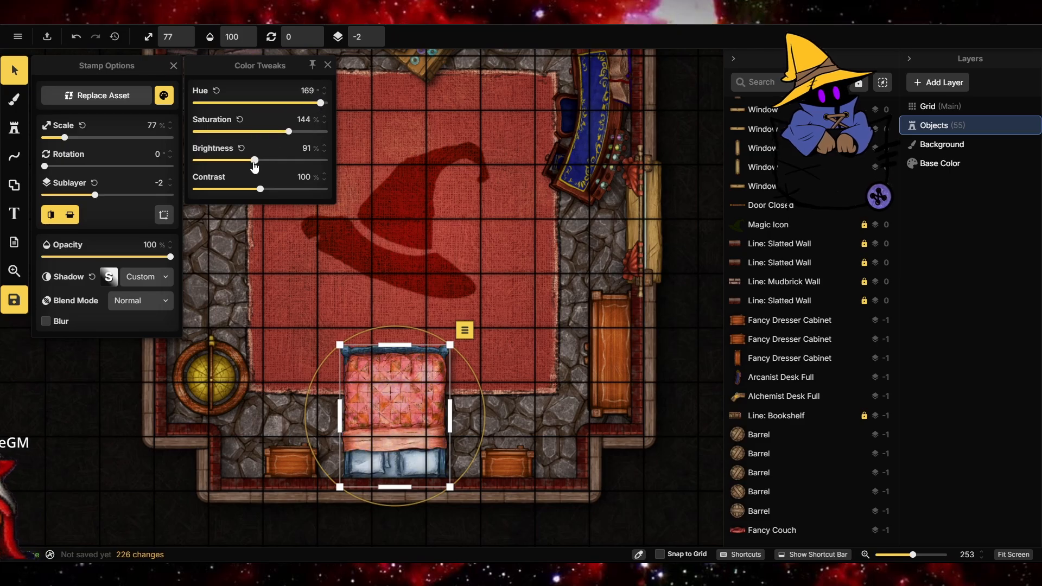
pyautogui.moveTo(260, 160); pyautogui.dragTo(252, 160)
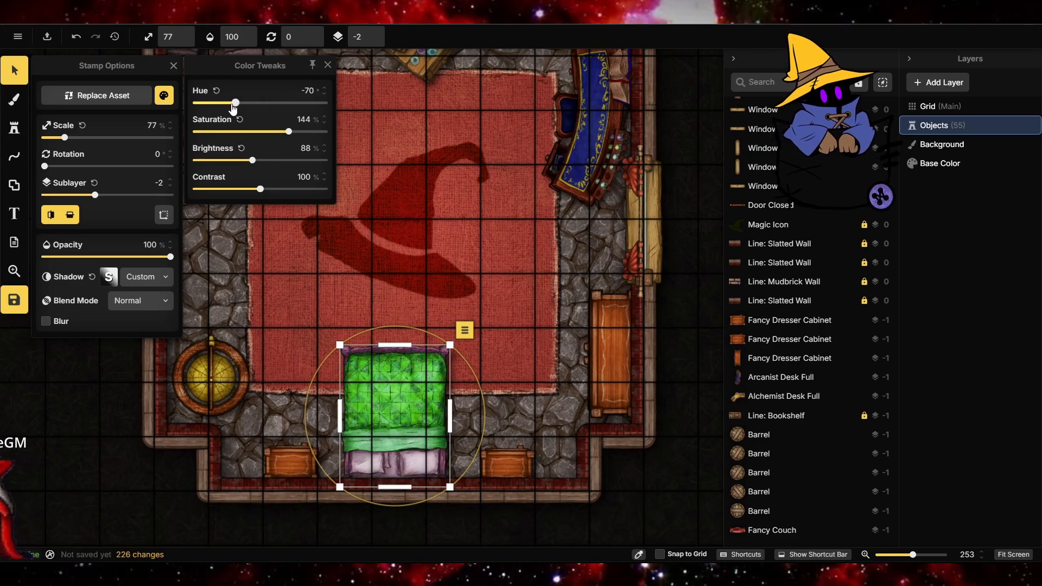
pyautogui.click(216, 91)
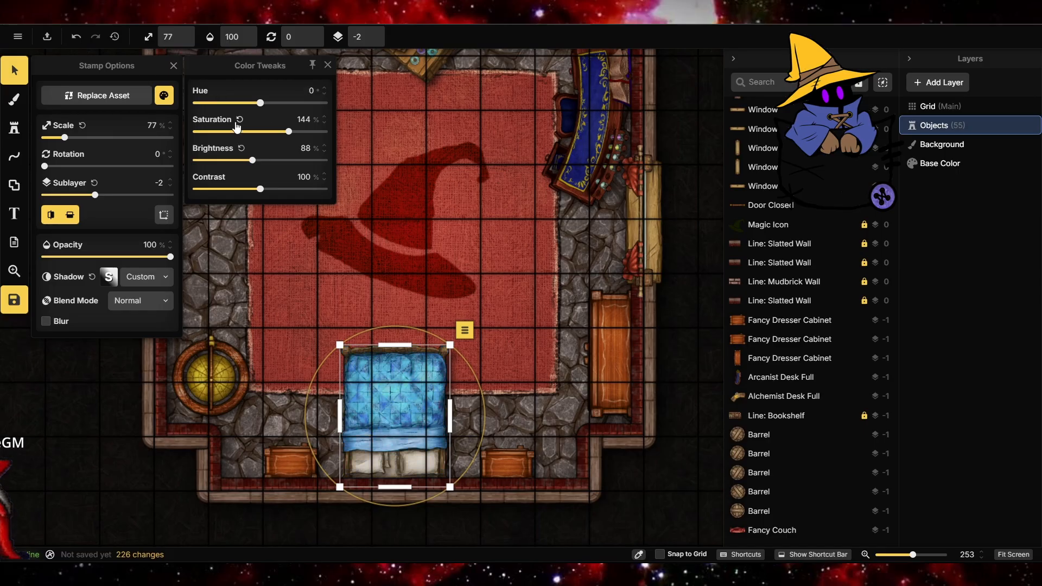
pyautogui.click(245, 148)
# Try blend modes such as Difference, Color, Luminosity and Lighten on the blue bed, then return it to Normal
pyautogui.click(157, 301)
pyautogui.scroll(-3, 228, 407)
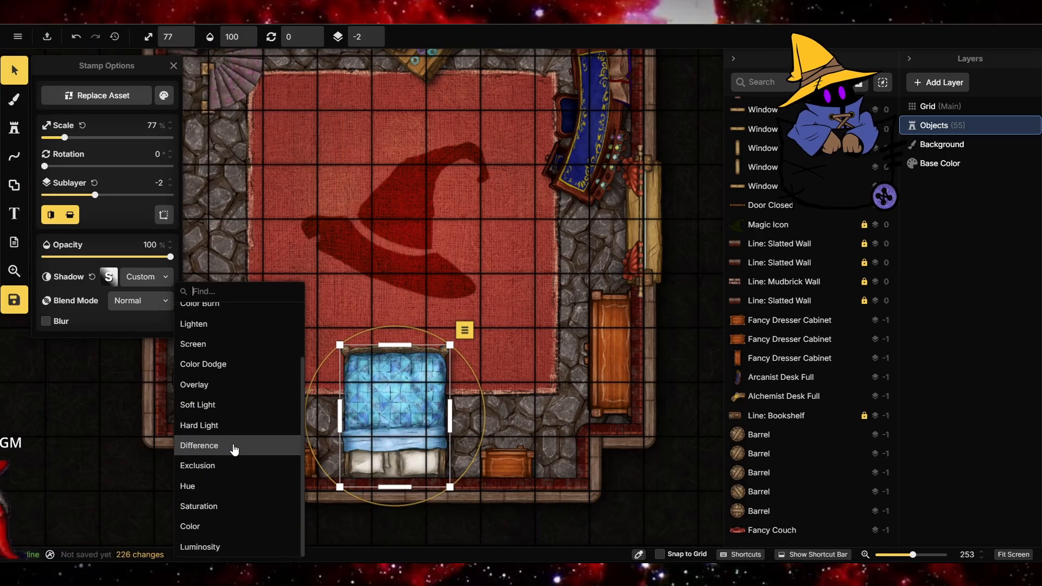
pyautogui.click(216, 446)
pyautogui.click(210, 467)
pyautogui.click(205, 488)
pyautogui.click(204, 508)
pyautogui.click(204, 527)
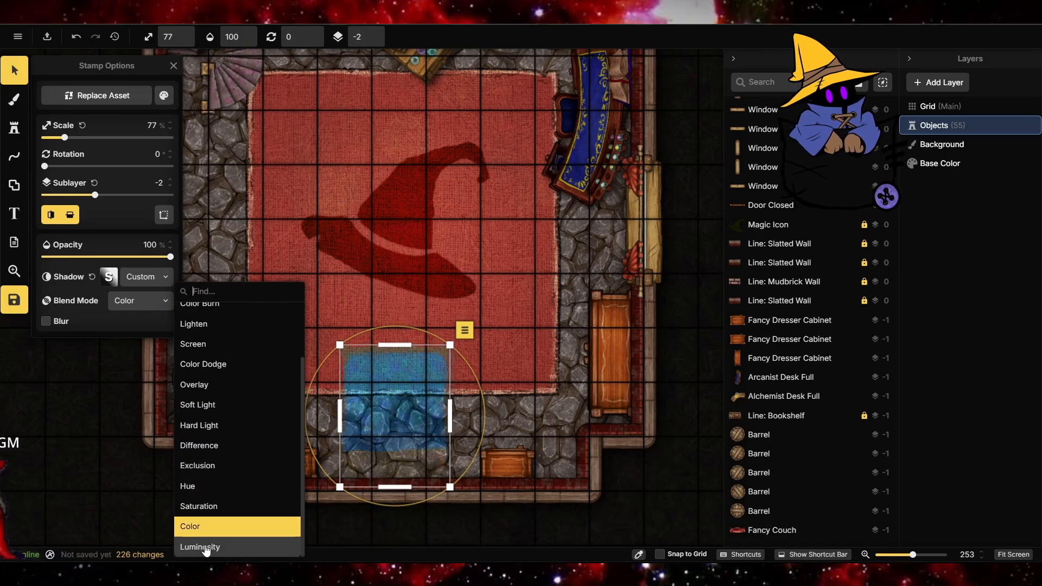
pyautogui.click(210, 548)
pyautogui.click(203, 348)
pyautogui.click(209, 362)
pyautogui.scroll(2, 209, 358)
pyautogui.click(204, 355)
pyautogui.click(203, 376)
pyautogui.click(205, 395)
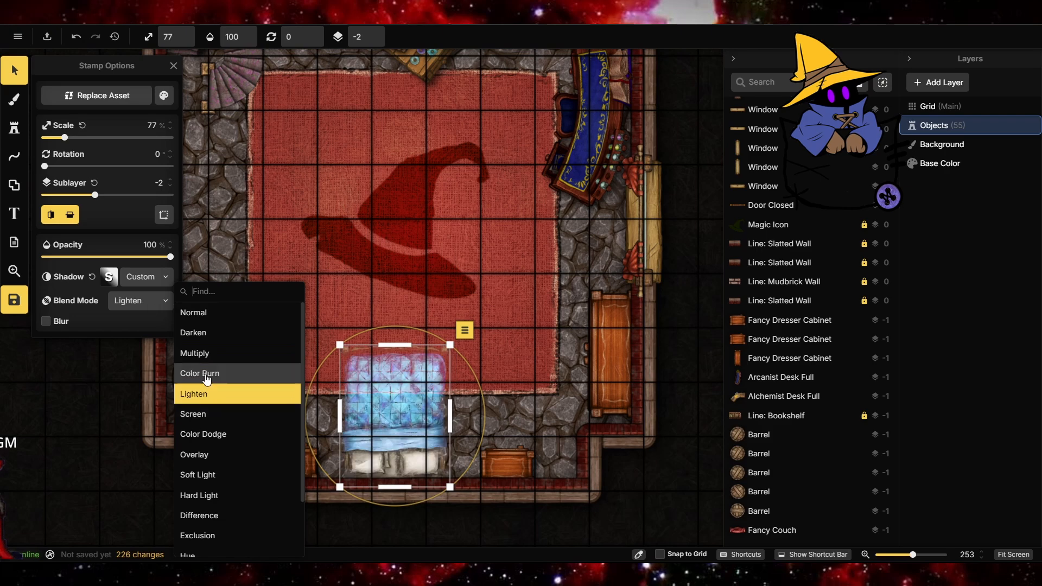
pyautogui.click(208, 356)
pyautogui.click(206, 337)
pyautogui.click(205, 314)
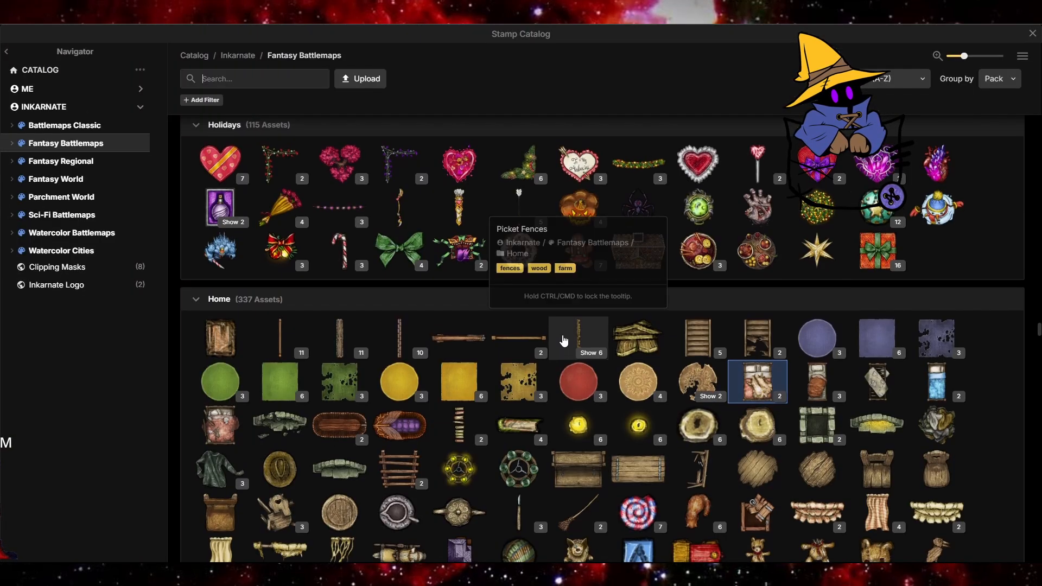
# Find the Red Silk Double Bed in the Gothic Quarters pack and place its second variant between the two small cabinets
pyautogui.scroll(15, 565, 341)
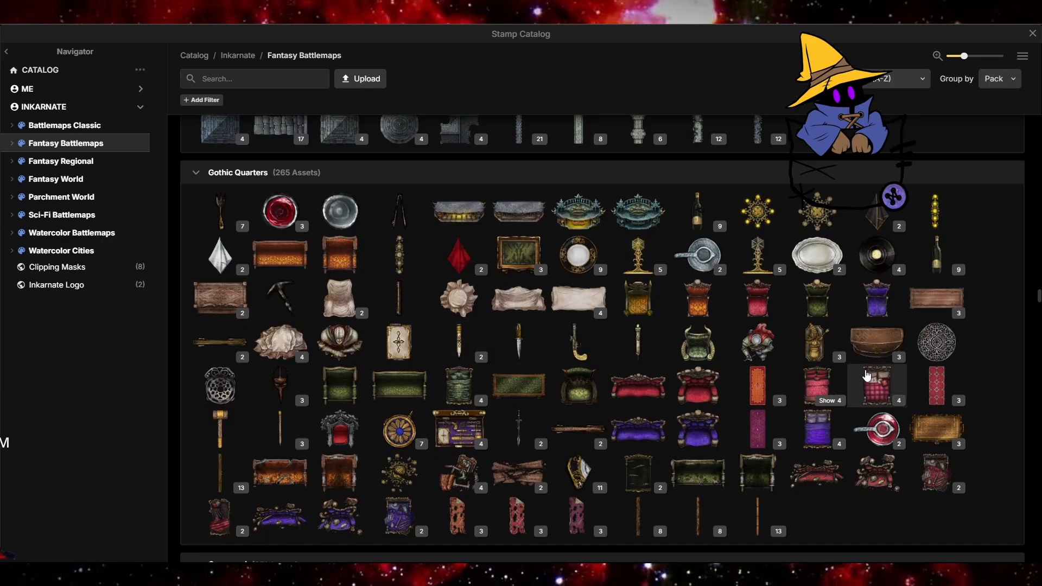
pyautogui.click(834, 393)
pyautogui.click(141, 133)
pyautogui.click(160, 133)
pyautogui.click(124, 131)
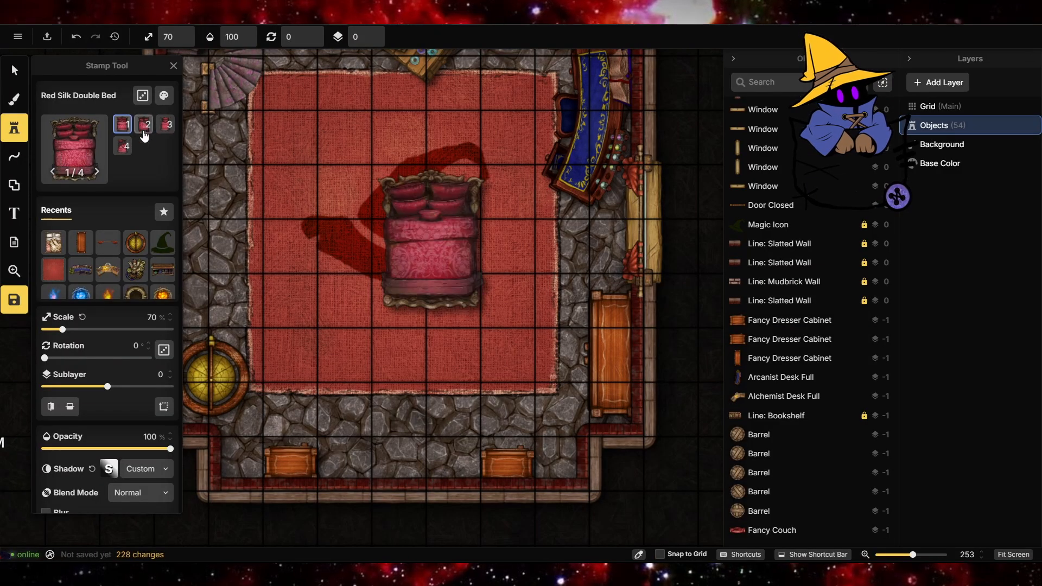
pyautogui.click(144, 133)
pyautogui.click(405, 415)
pyautogui.click(14, 70)
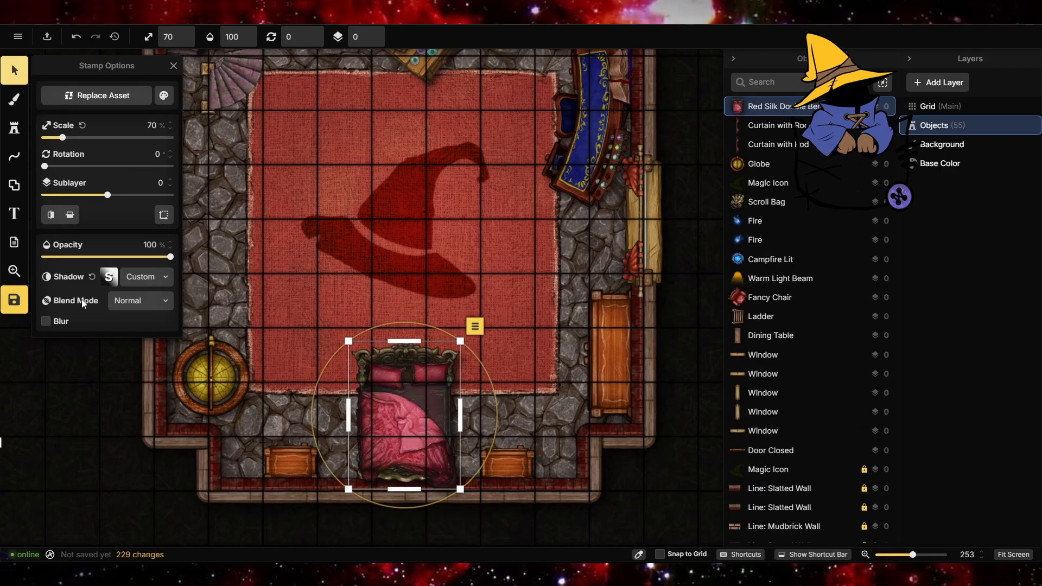
# Flip the red bed vertically, lower its sublayer and position it against the south wall
pyautogui.click(70, 215)
pyautogui.click(377, 40)
pyautogui.moveTo(391, 406); pyautogui.dragTo(382, 413)
pyautogui.click(511, 422)
# Pick variant 5 of the Warm Light Beam from the recent stamps and place it near the room's west window
pyautogui.scroll(-3, 419, 471)
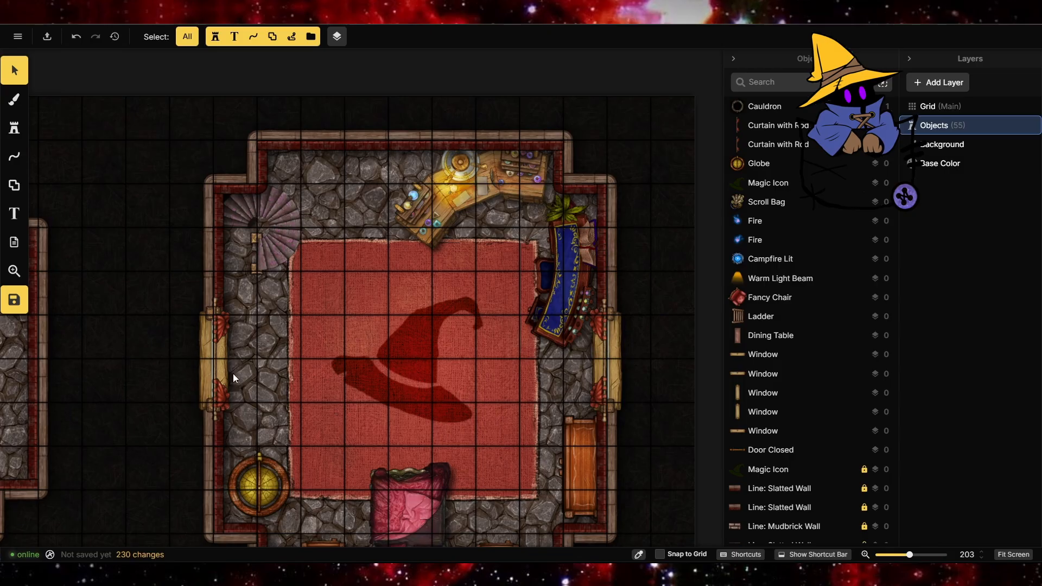
pyautogui.scroll(-4, 134, 163)
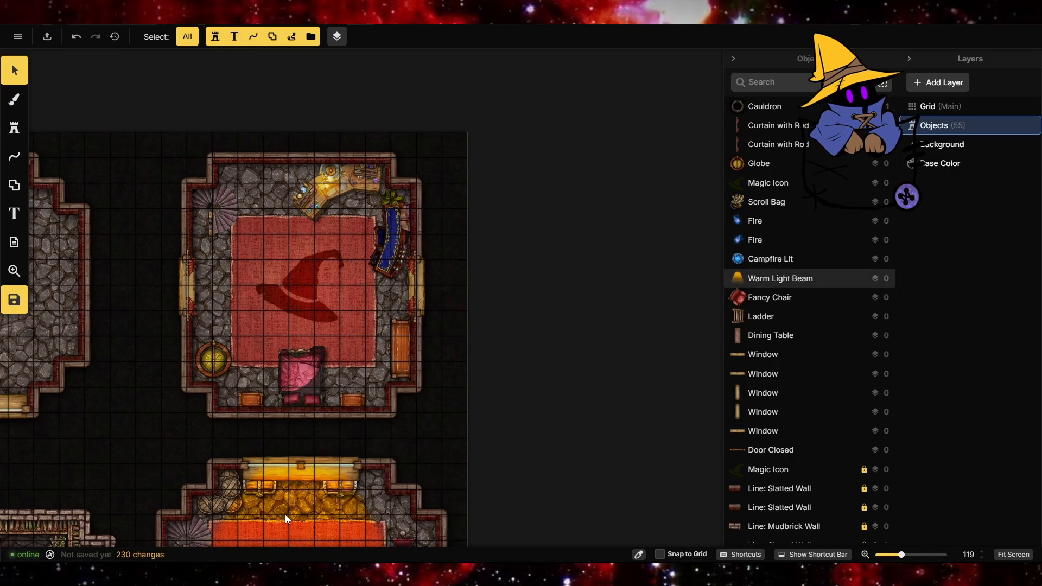
pyautogui.click(21, 138)
pyautogui.scroll(-1, 81, 272)
pyautogui.click(82, 233)
pyautogui.click(140, 153)
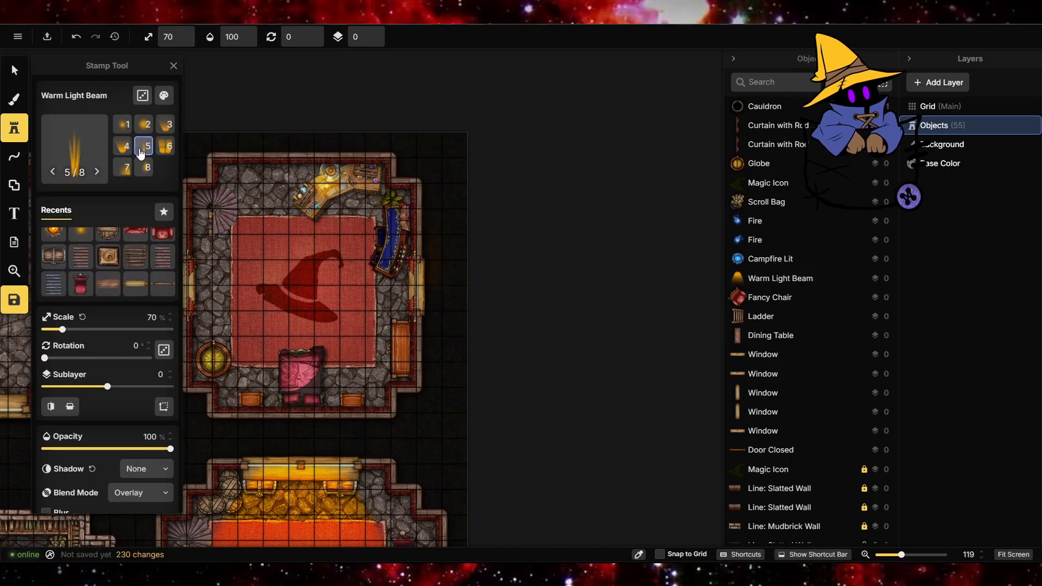
pyautogui.scroll(-1, 415, 258)
pyautogui.scroll(4, 213, 230)
pyautogui.click(278, 256)
pyautogui.click(15, 70)
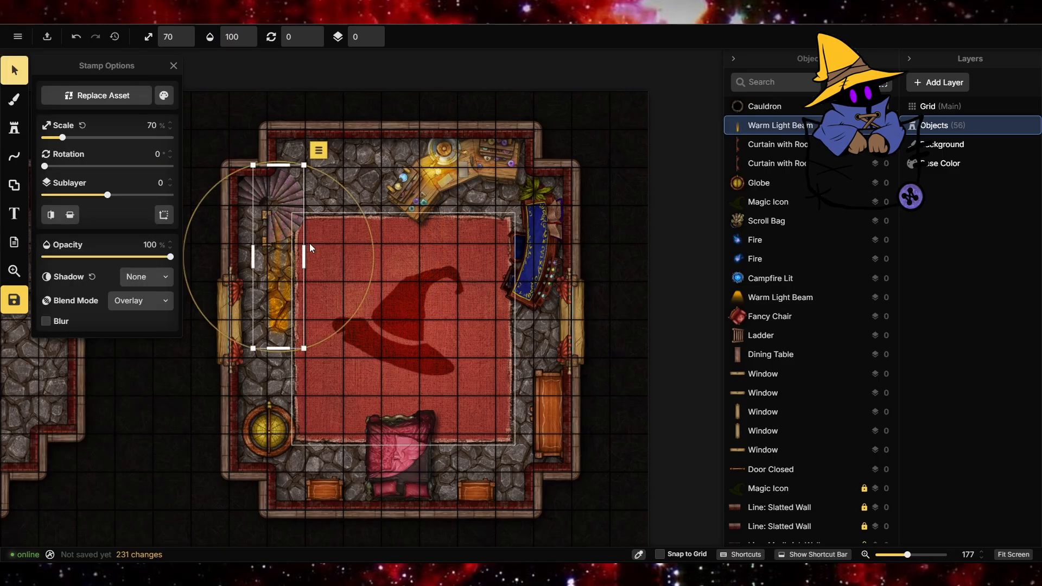
# Rotate the light beam to 143°, scale it to 99% and position it to shine in from the west window
pyautogui.moveTo(291, 157); pyautogui.dragTo(356, 380)
pyautogui.click(279, 265)
pyautogui.moveTo(279, 266); pyautogui.dragTo(282, 371)
pyautogui.moveTo(357, 450); pyautogui.dragTo(419, 524)
pyautogui.moveTo(316, 376); pyautogui.dragTo(298, 359)
# Duplicate the light beam, rotate the copy to 206° and position it to shine in from the east window
pyautogui.hotkey('ctrl', 'c')
pyautogui.hotkey('ctrl', 'v')
pyautogui.moveTo(444, 318); pyautogui.dragTo(597, 473)
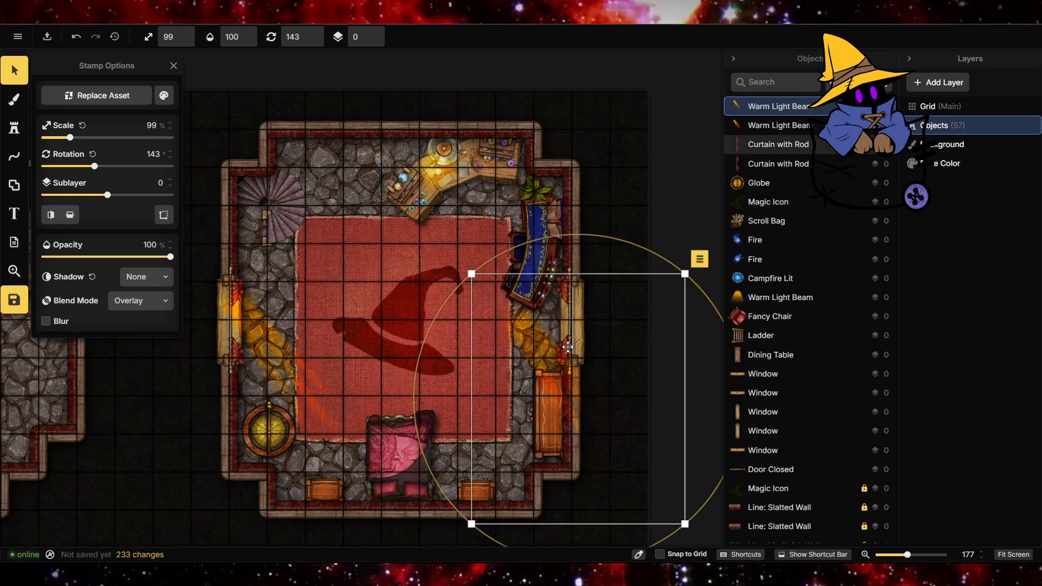
pyautogui.moveTo(570, 234); pyautogui.dragTo(695, 332)
pyautogui.moveTo(611, 348); pyautogui.dragTo(557, 336)
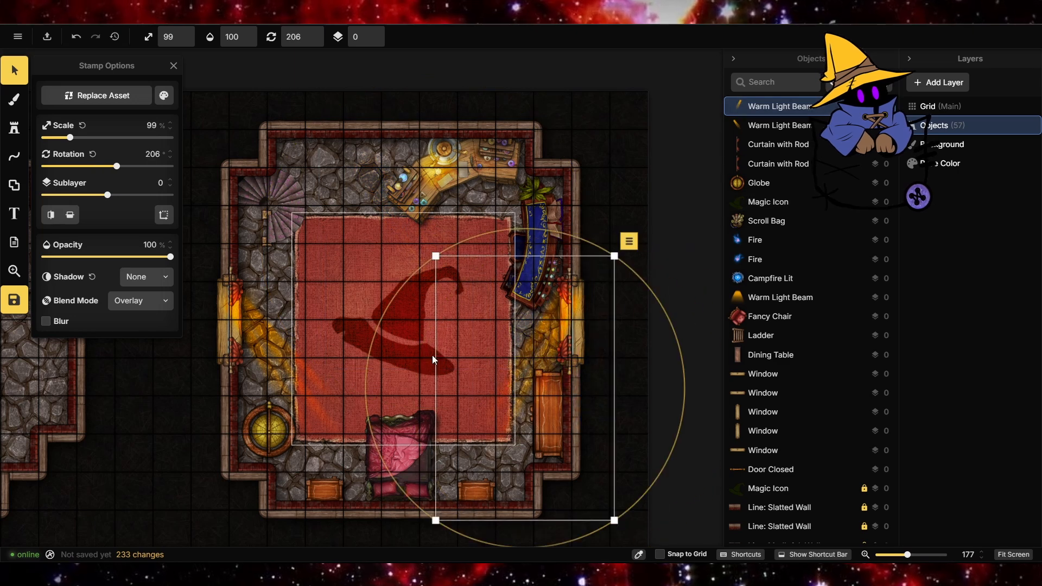
pyautogui.scroll(-2, 510, 291)
pyautogui.click(625, 333)
pyautogui.scroll(-4, 632, 365)
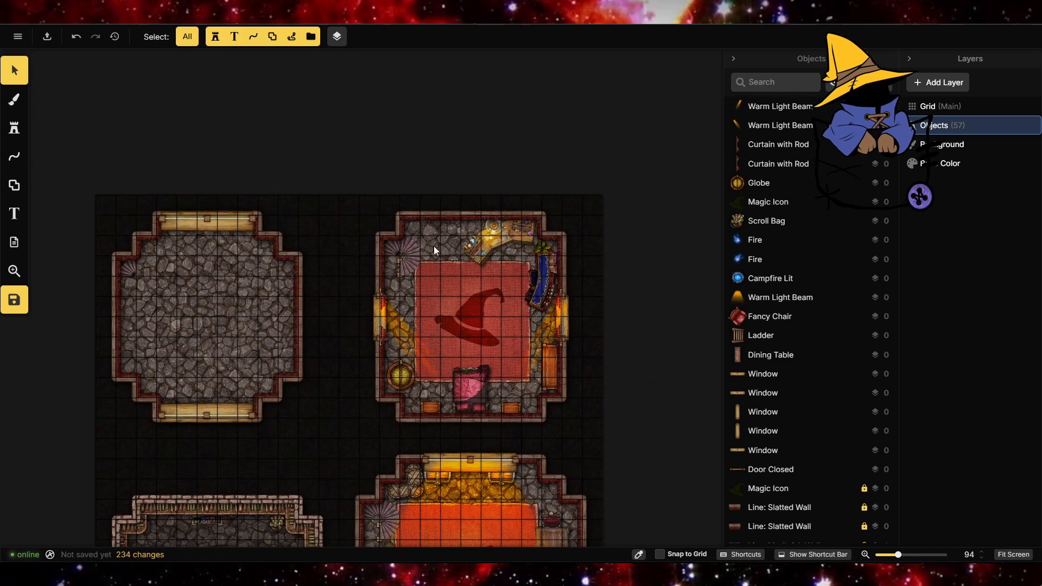
# Copy the wide Warm Light Beam from the lower-right room and position the copy at the upper-left room's north window
pyautogui.click(513, 469)
pyautogui.click(606, 423)
pyautogui.click(646, 331)
pyautogui.hotkey('ctrl', 'v')
pyautogui.moveTo(527, 379); pyautogui.dragTo(165, 263)
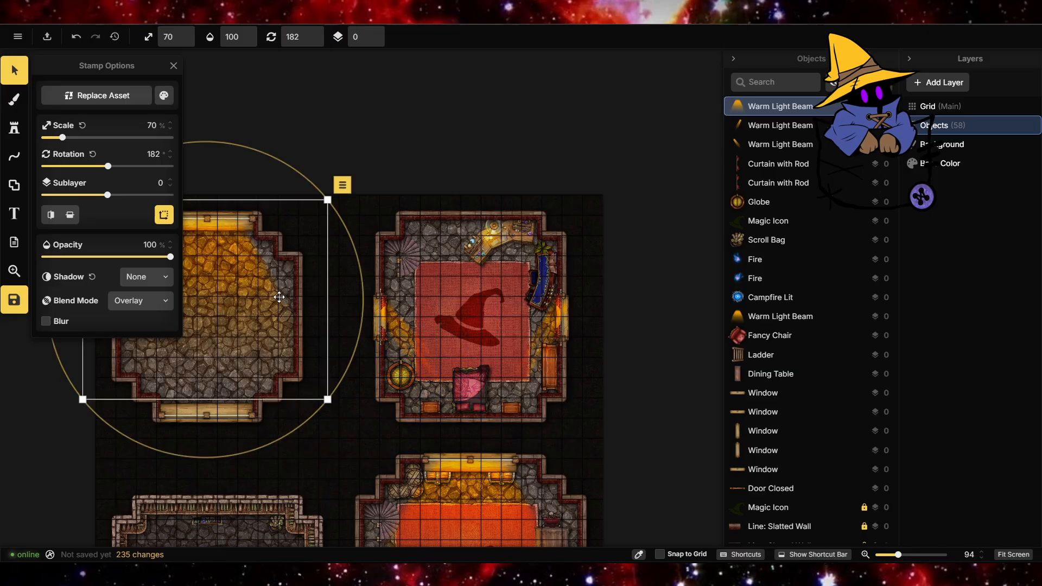
# Raise the copied light beam's sublayer to 4 and lock it
pyautogui.scroll(-2, 483, 335)
pyautogui.scroll(5, 249, 320)
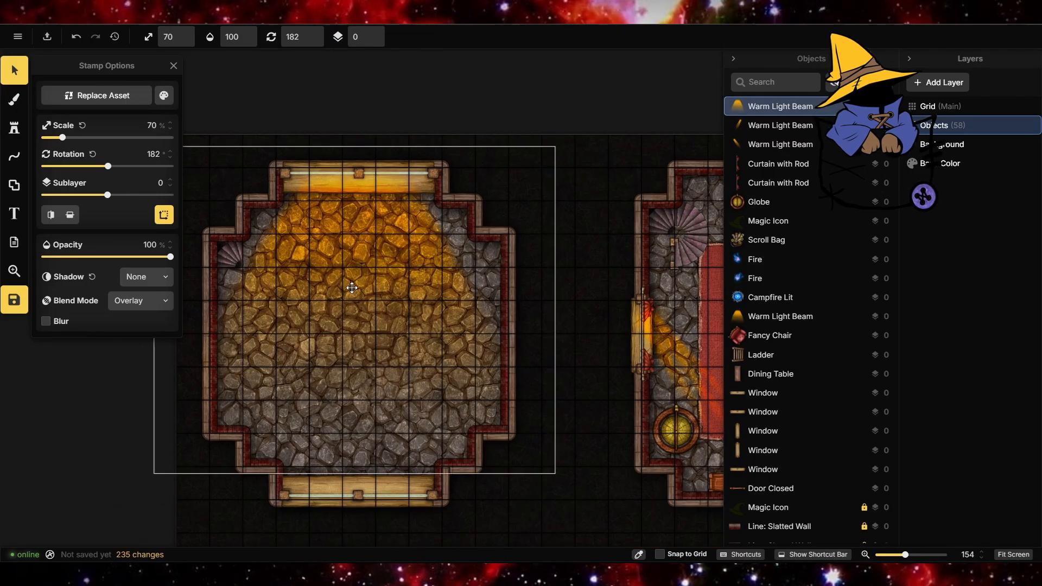
pyautogui.click(575, 125)
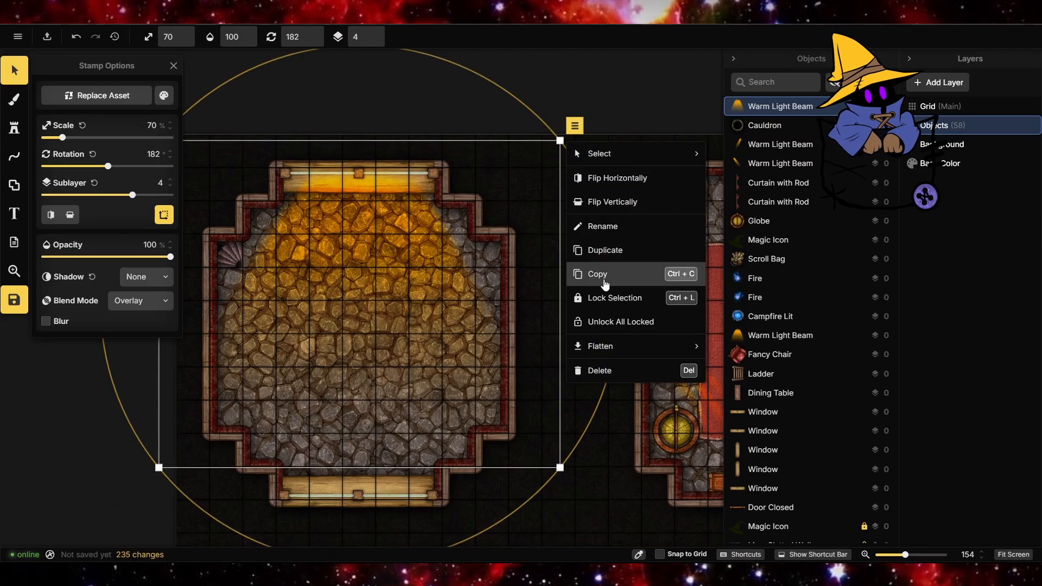
pyautogui.click(602, 270)
# Choose the Blue Summoning Circle stamp from the Wizard pack of Fantasy Battlemaps and place it in the upper-left room
pyautogui.click(14, 131)
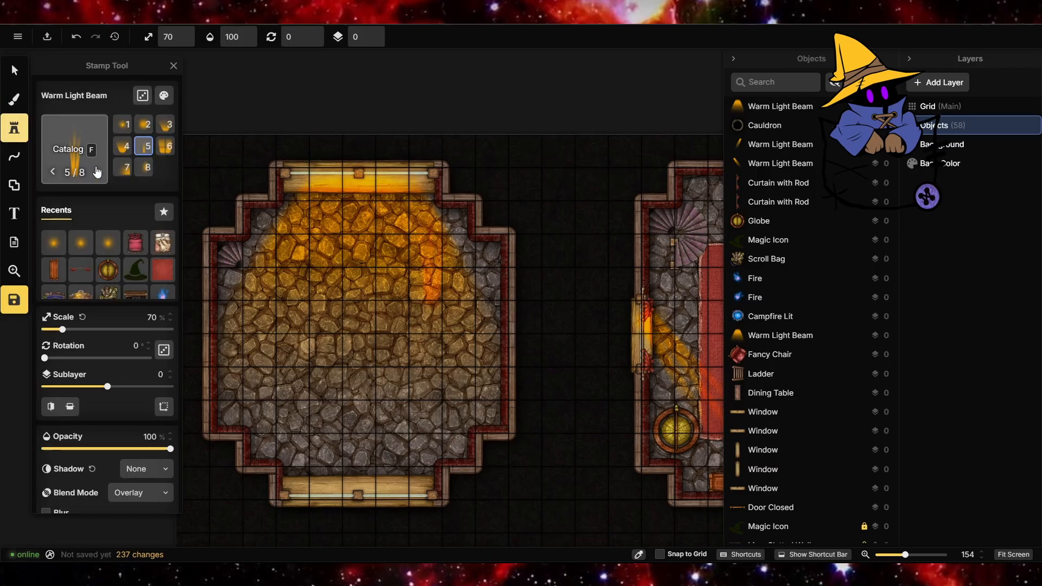
pyautogui.click(95, 170)
pyautogui.scroll(-2, 426, 372)
pyautogui.scroll(-20, 426, 373)
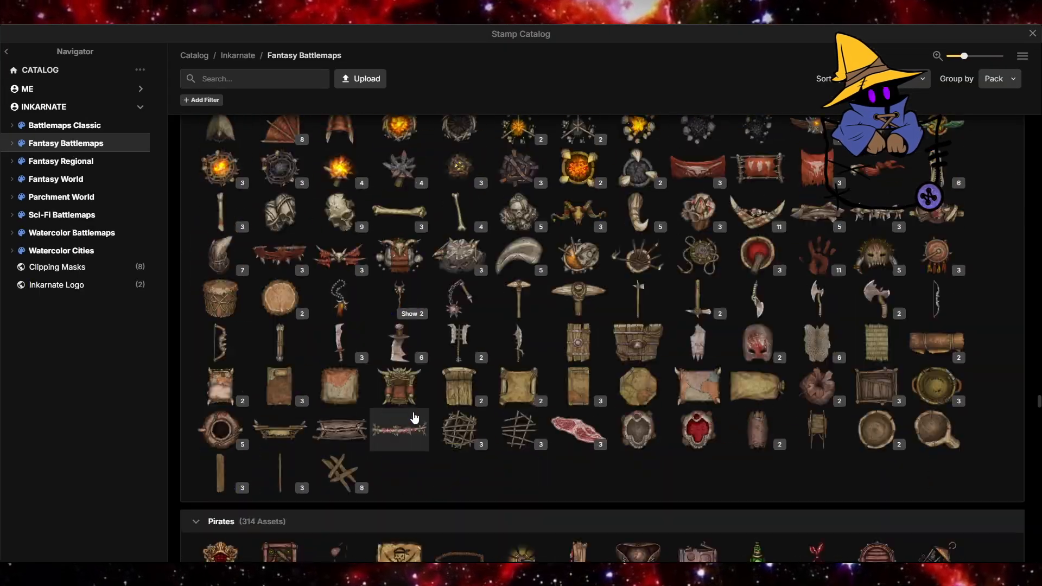
pyautogui.scroll(5, 523, 425)
pyautogui.scroll(-20, 512, 425)
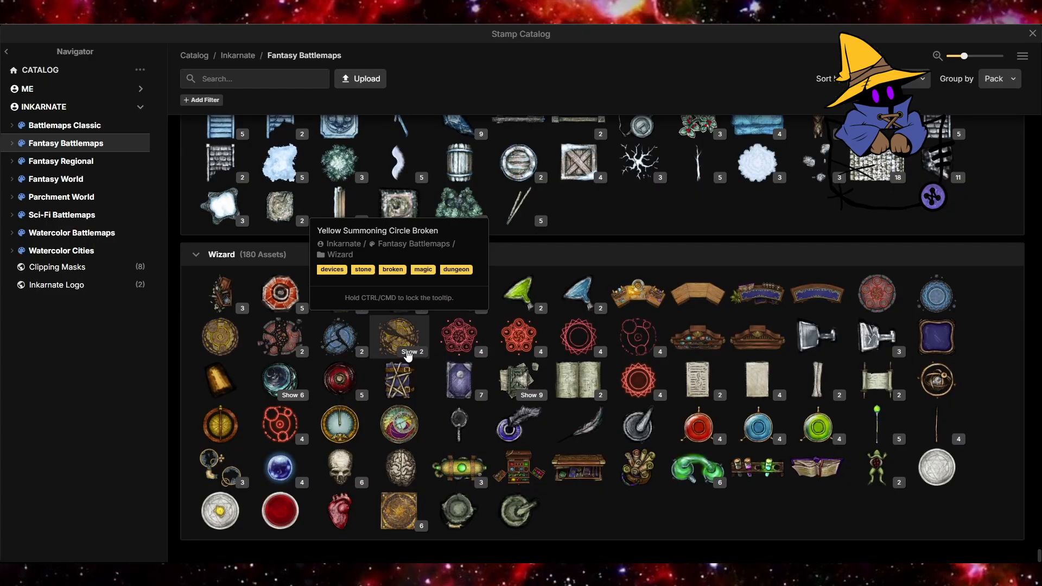
pyautogui.click(938, 297)
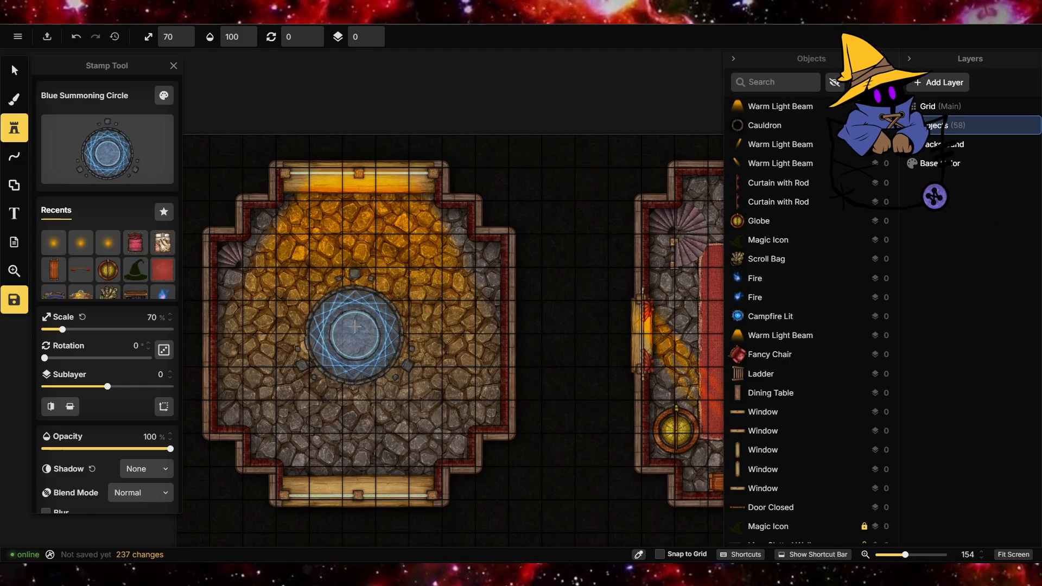
pyautogui.click(339, 359)
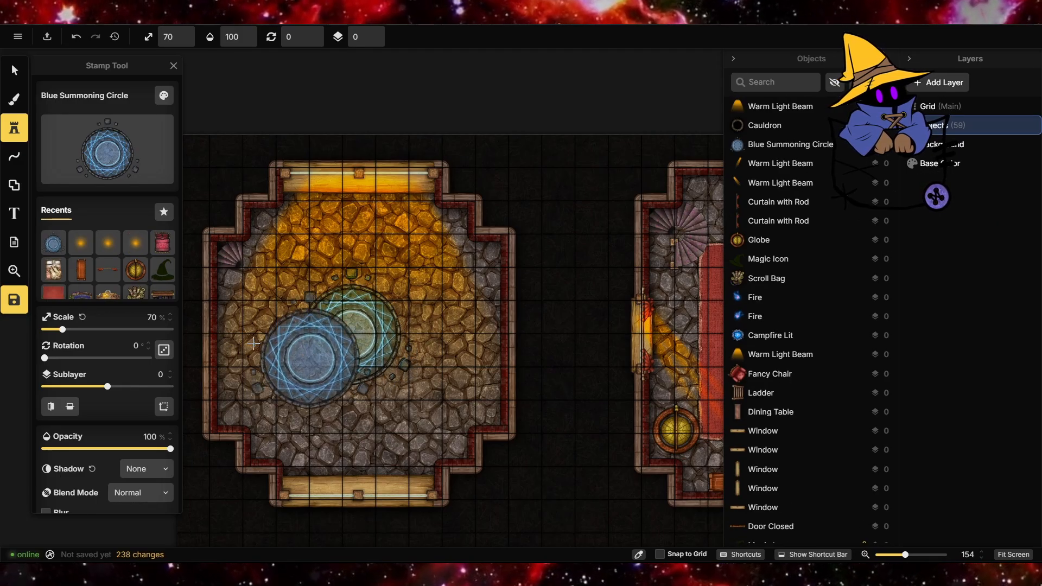
# Scale the summoning circle to 133% and centre it in the upper-left room
pyautogui.press('Escape')
pyautogui.click(332, 360)
pyautogui.moveTo(332, 360); pyautogui.dragTo(291, 373)
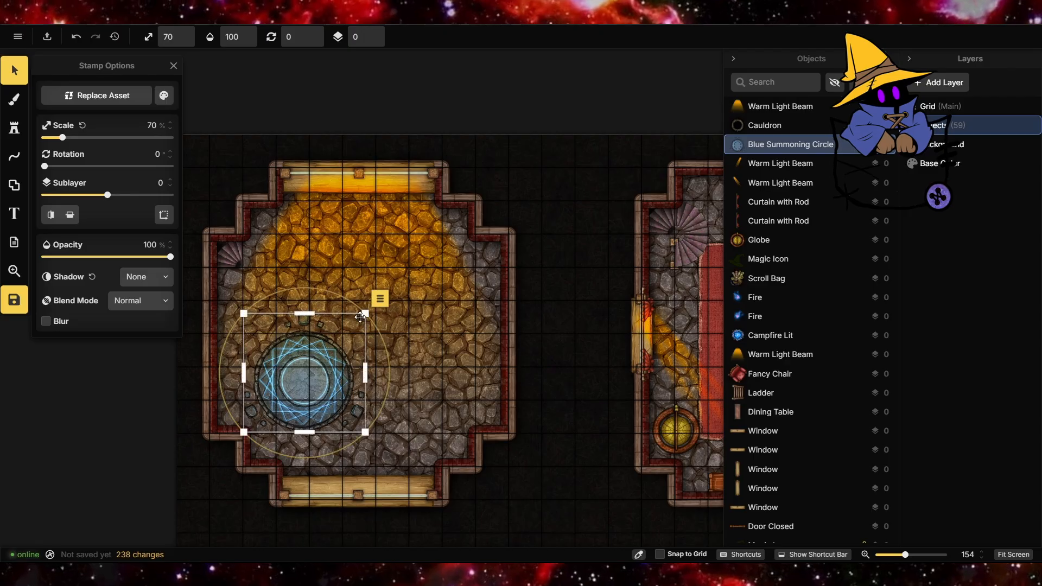
pyautogui.moveTo(380, 298); pyautogui.dragTo(476, 203)
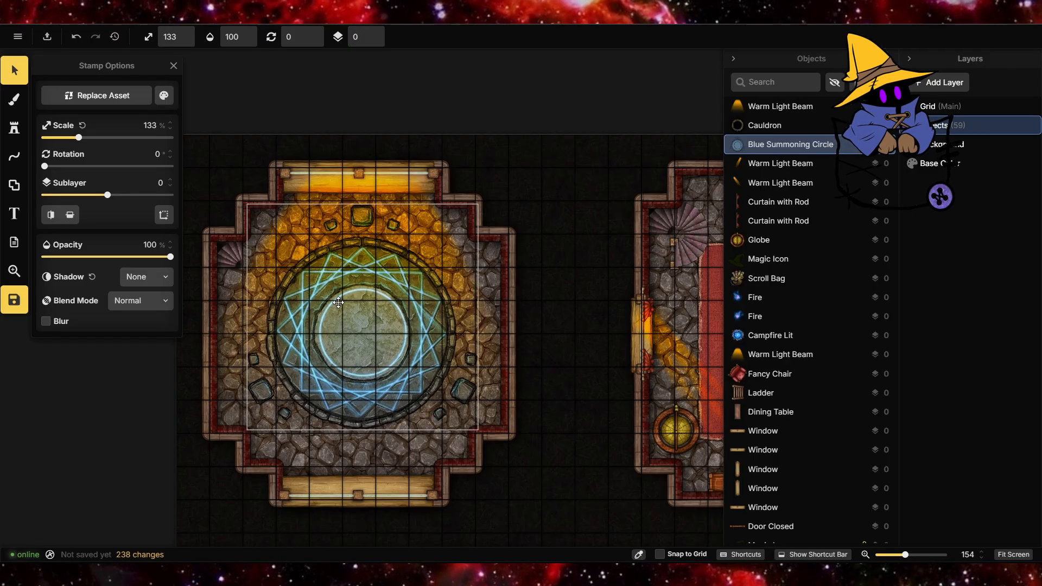
pyautogui.moveTo(373, 327); pyautogui.dragTo(372, 329)
# Recolour the summoning circle red by shifting its hue and increasing its contrast
pyautogui.click(164, 96)
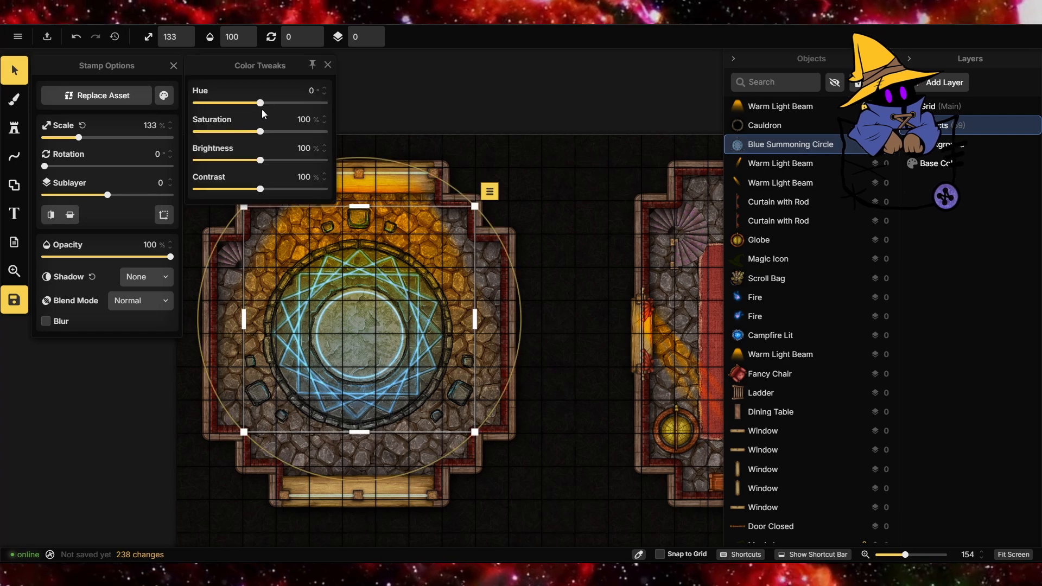
pyautogui.moveTo(261, 104); pyautogui.dragTo(314, 103)
pyautogui.moveTo(260, 188); pyautogui.dragTo(285, 189)
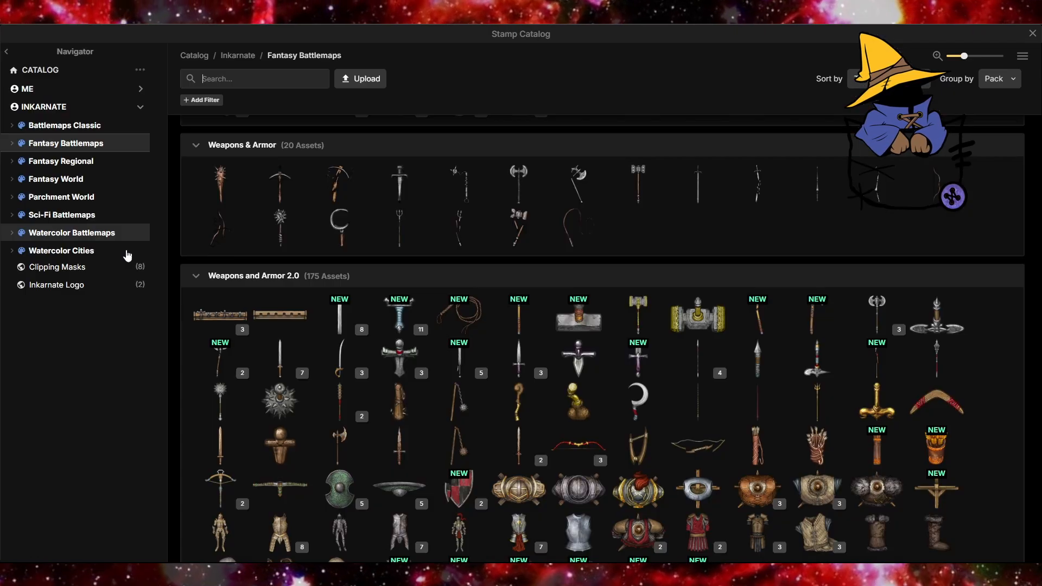
# Choose the blue Crystal stamp from the Sci-Fi Battlemaps Arid Worlds pack and place it at 245% scale in the summoning circle's centre
pyautogui.scroll(-10, 369, 330)
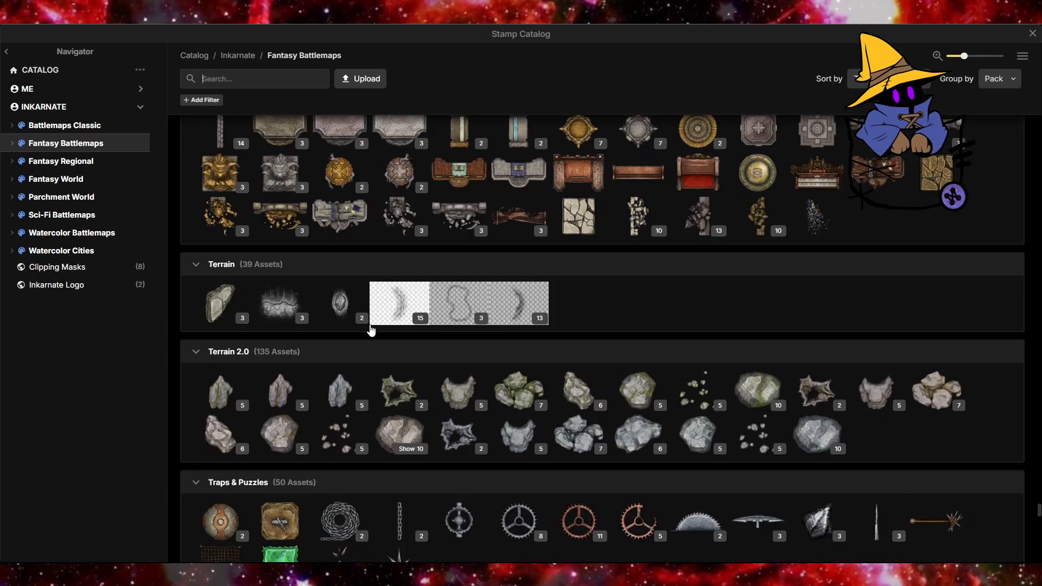
pyautogui.scroll(-5, 371, 330)
pyautogui.click(61, 214)
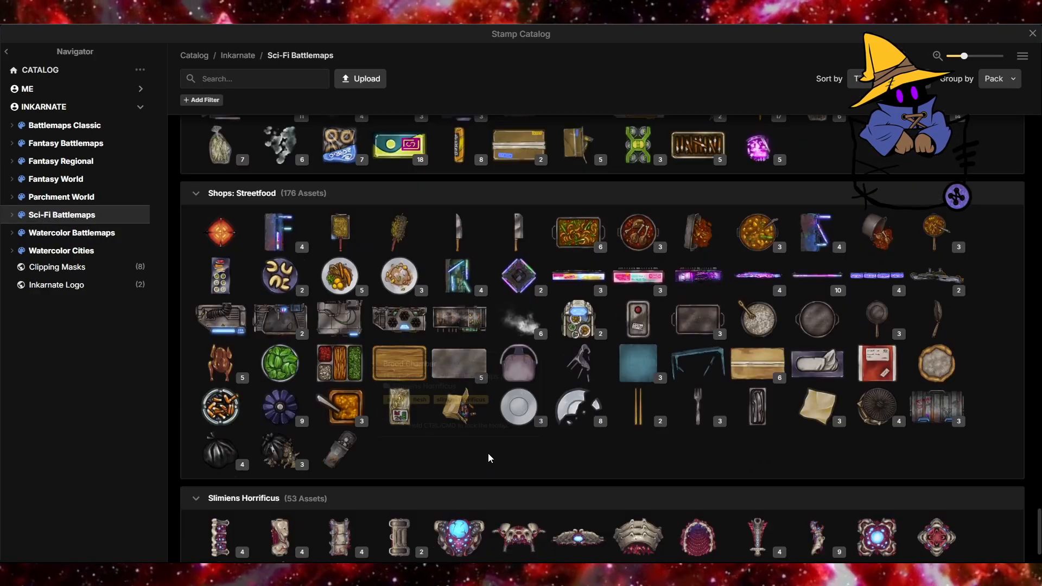
pyautogui.scroll(20, 489, 459)
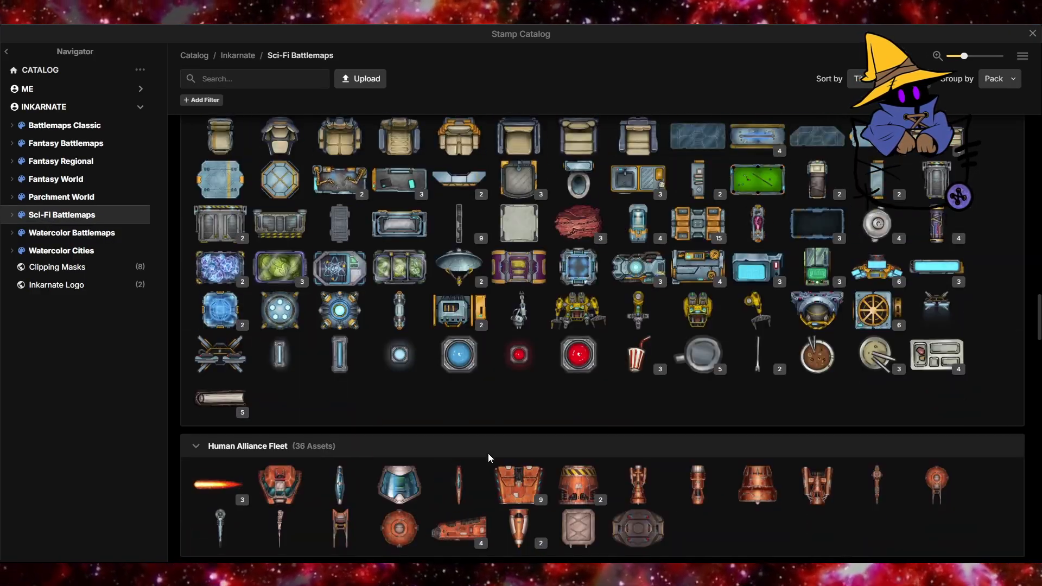
pyautogui.scroll(20, 487, 454)
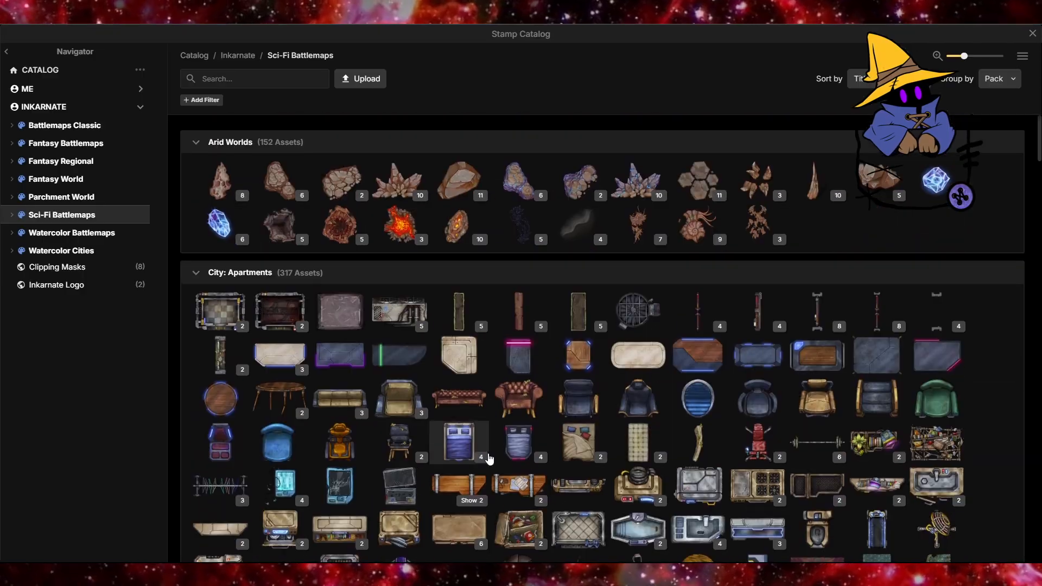
pyautogui.click(217, 233)
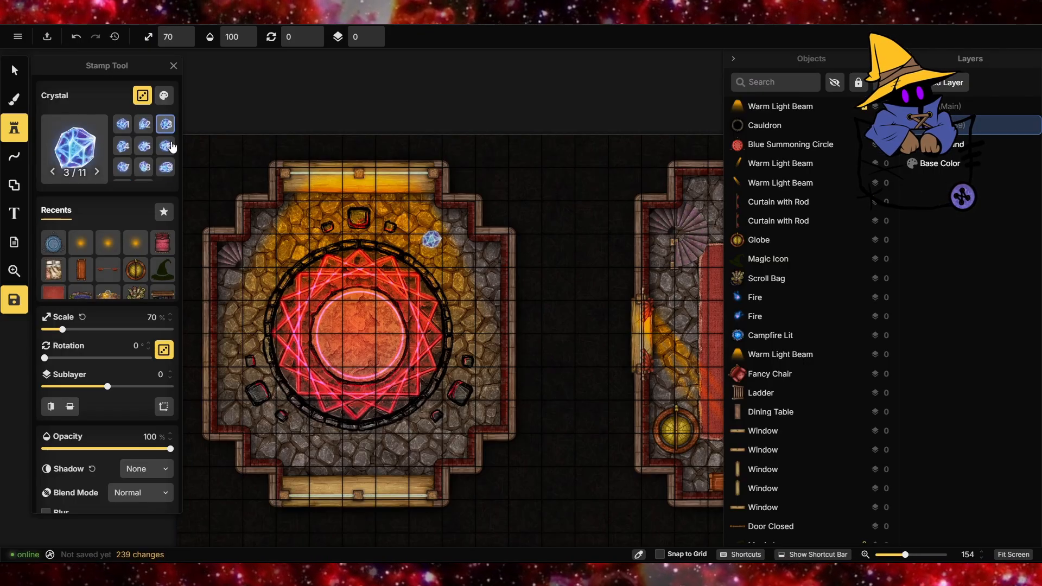
pyautogui.moveTo(65, 329); pyautogui.dragTo(107, 330)
pyautogui.click(359, 334)
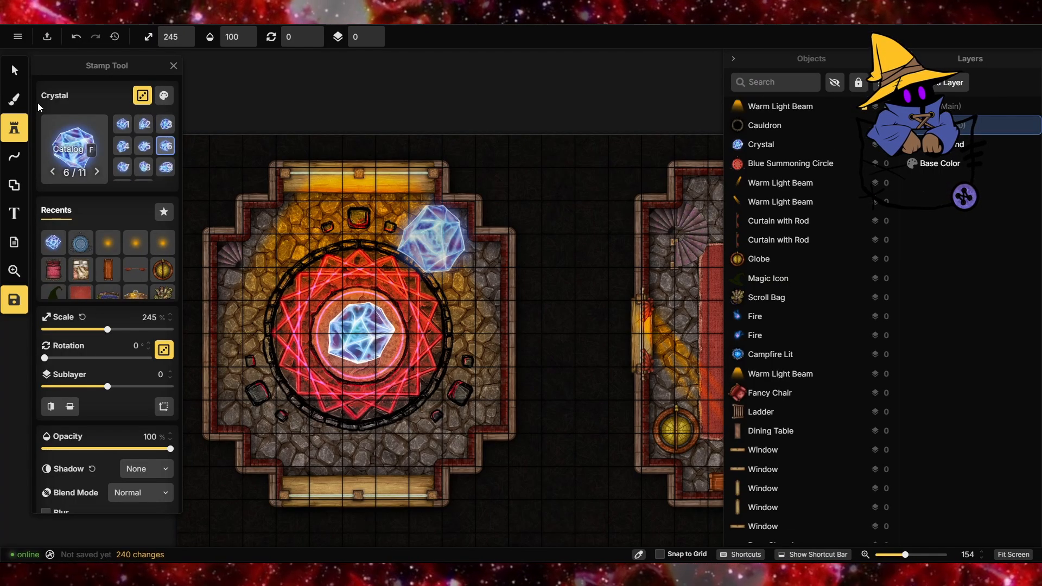
# Recolour the crystal with hue 130°, saturation 200%, brightness 80% and contrast 108%
pyautogui.click(15, 72)
pyautogui.click(164, 95)
pyautogui.moveTo(260, 103); pyautogui.dragTo(294, 99)
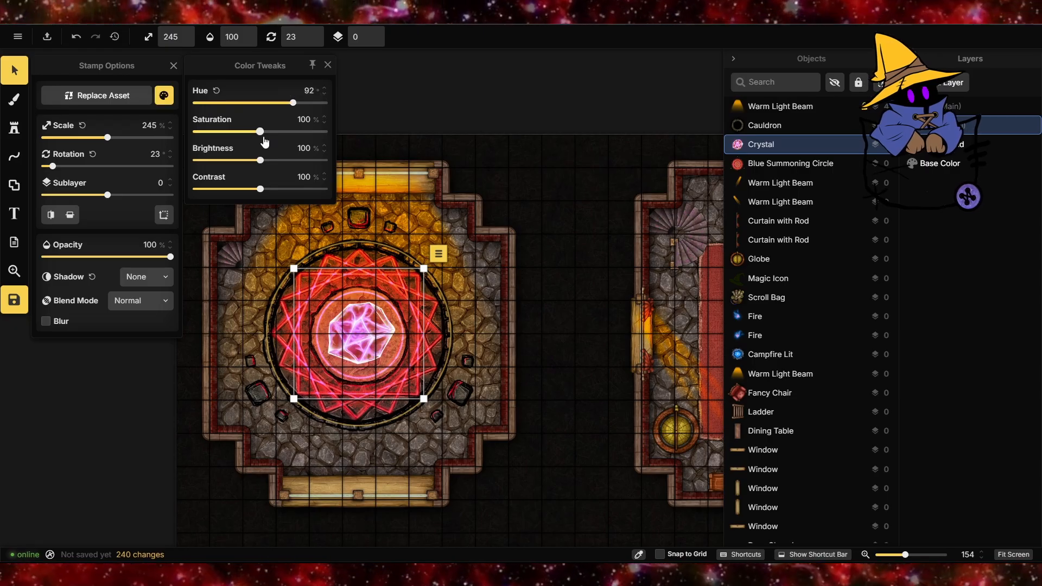
pyautogui.moveTo(260, 132); pyautogui.dragTo(347, 132)
pyautogui.moveTo(293, 103)
pyautogui.mouseDown()
pyautogui.moveTo(331, 104)
pyautogui.moveTo(263, 104)
pyautogui.moveTo(311, 110)
pyautogui.mouseUp()
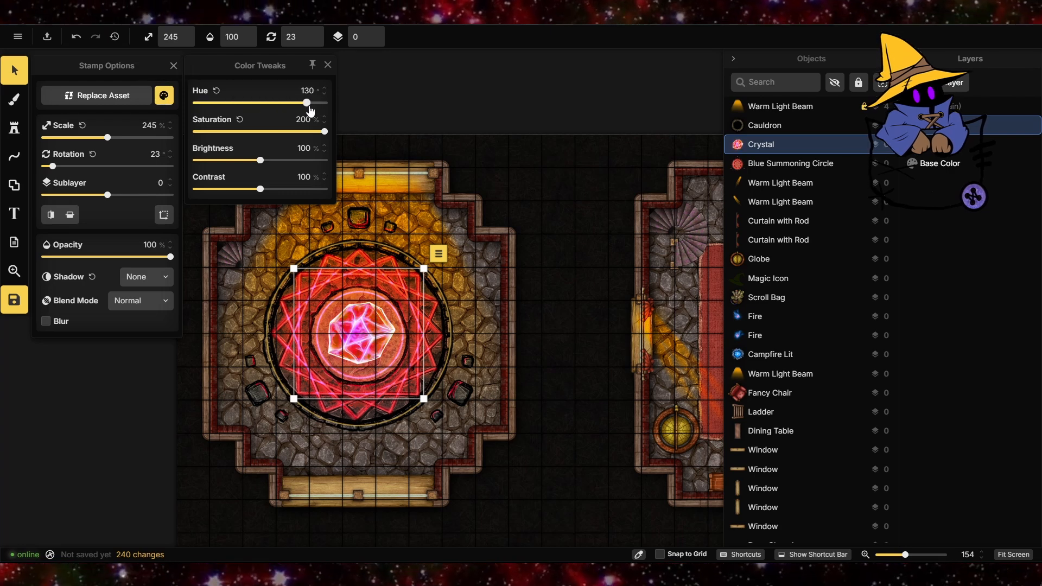
pyautogui.moveTo(296, 189); pyautogui.dragTo(247, 161)
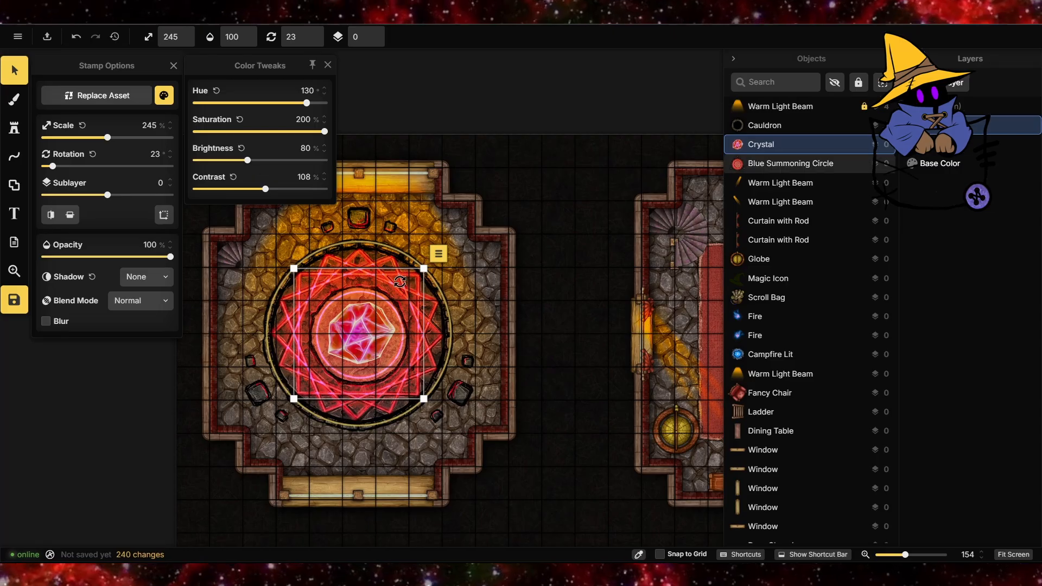
pyautogui.press('Escape')
pyautogui.scroll(-5, 211, 281)
pyautogui.scroll(-3, 325, 337)
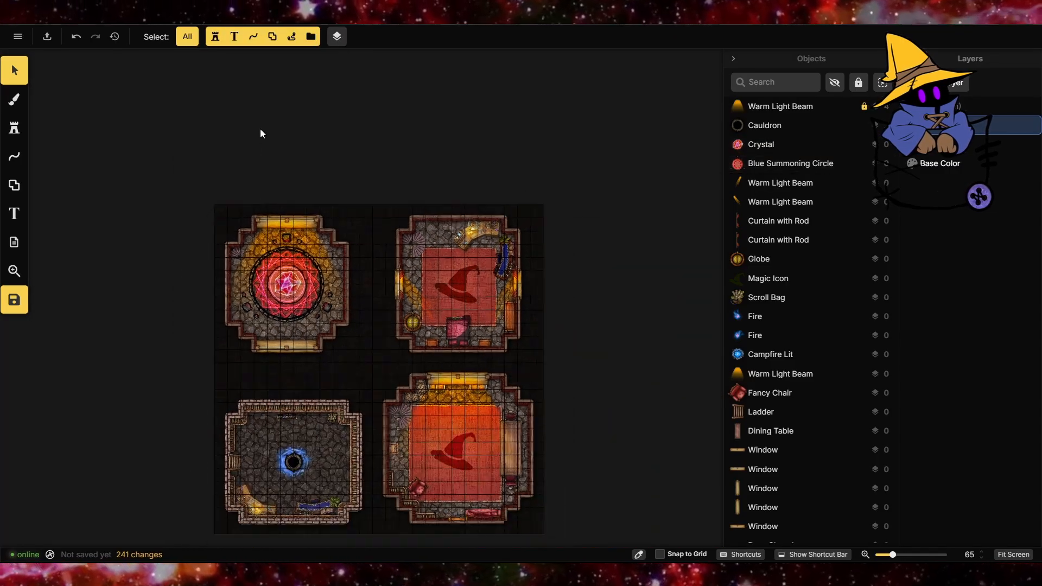
pyautogui.scroll(3, 337, 431)
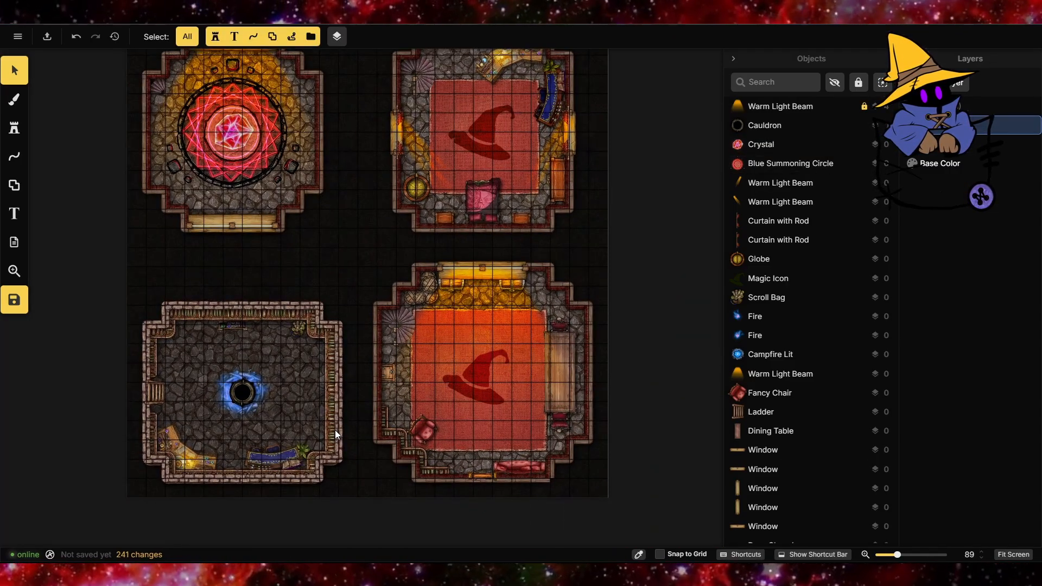